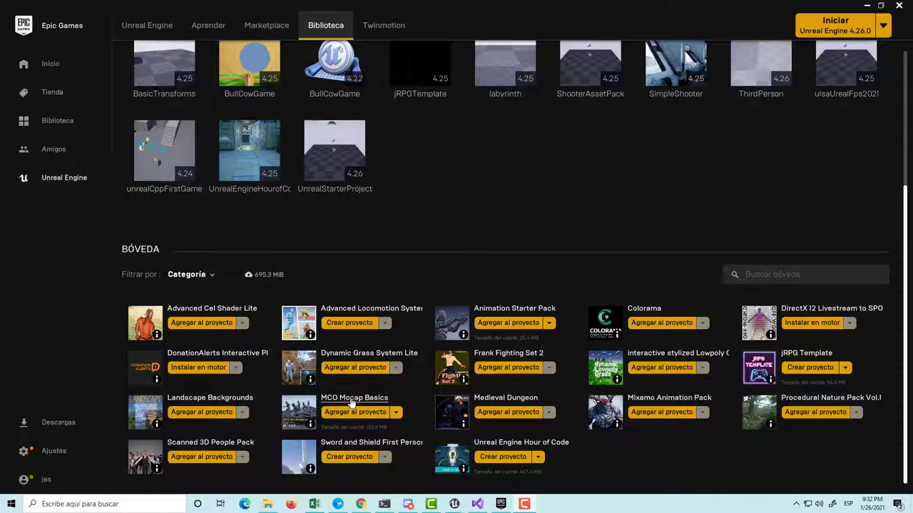
Review the MCO Mocap Basics Marketplace page in the Vault, then minimize the Epic Games Launcher
left_click(354, 401)
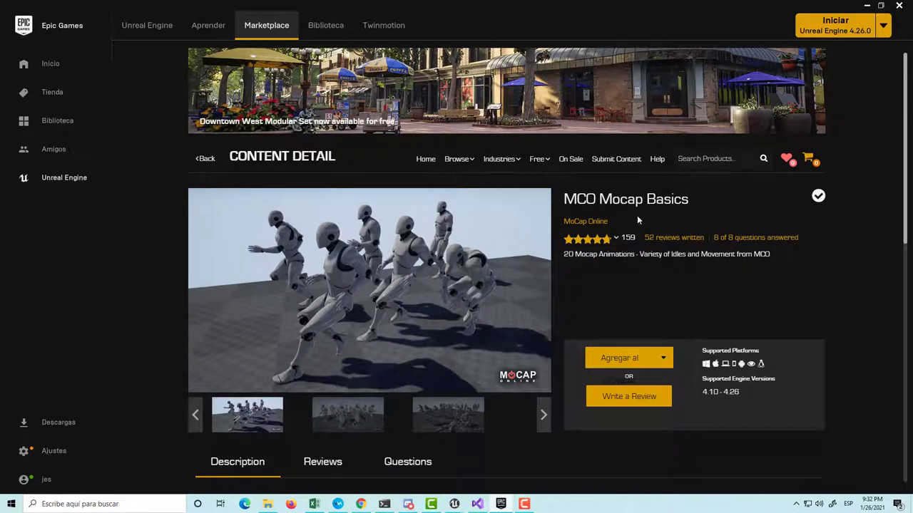
left_click_drag(713, 208, 591, 201)
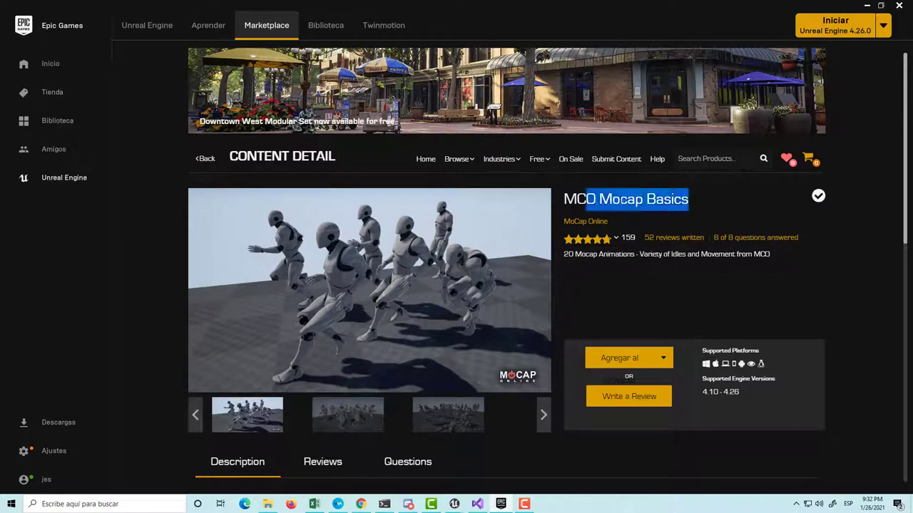
left_click(501, 505)
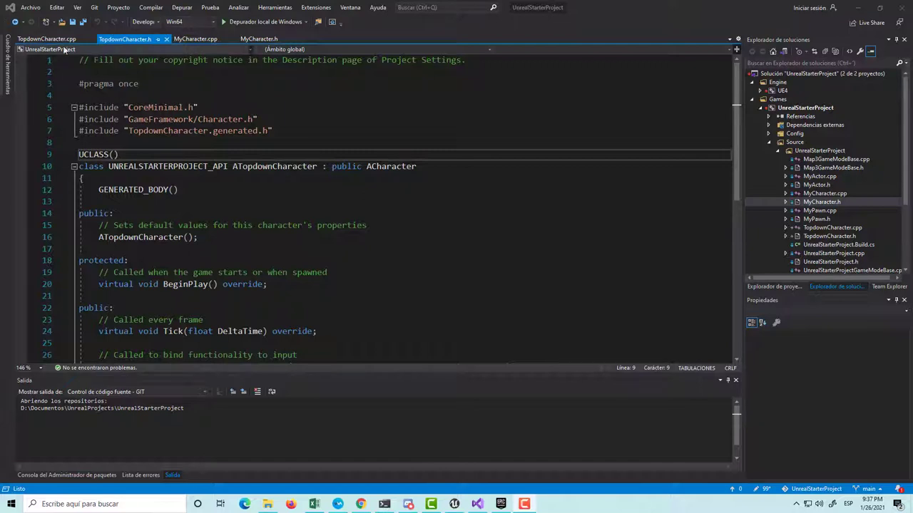
Copy MyCharacter.h's private block, lines 14–20 (moveSpeed, direction, HorizontalAxis, VerticalAxis), for TopdownCharacter.h
left_click(91, 41)
left_click(118, 41)
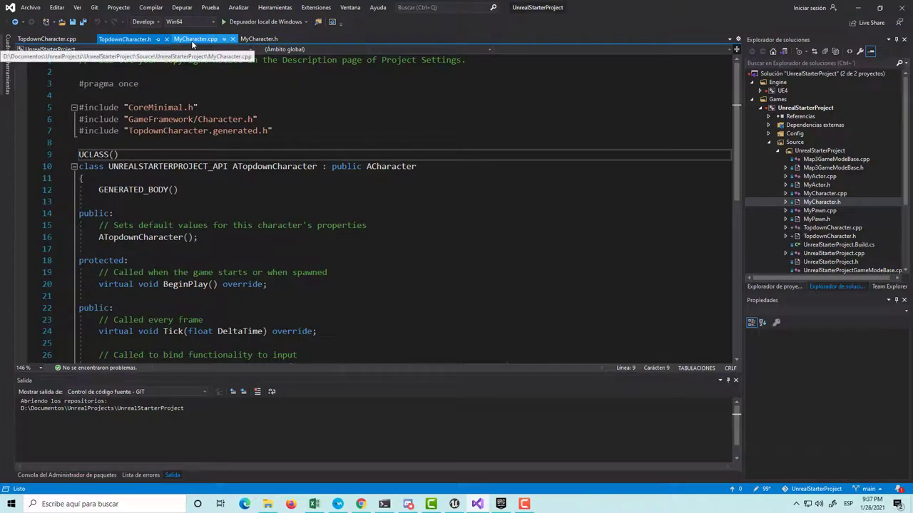
left_click(259, 40)
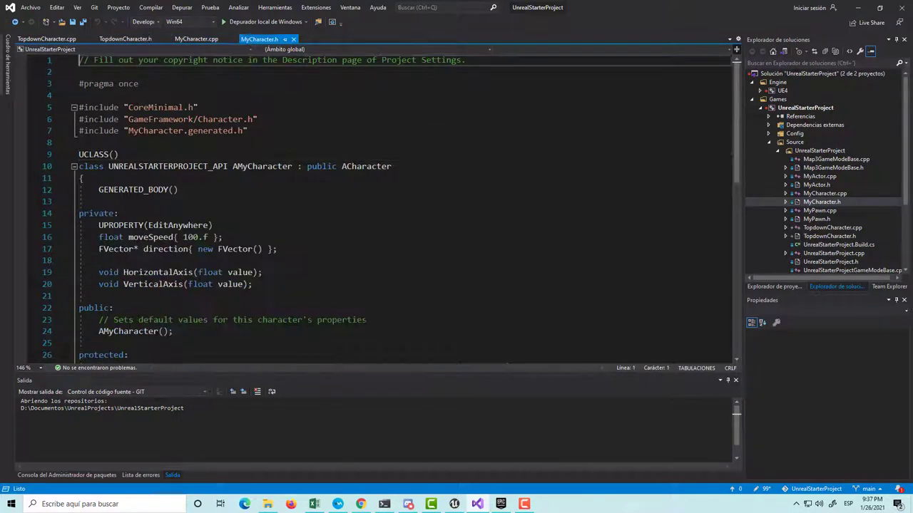
scroll(265, 144, "down", 1)
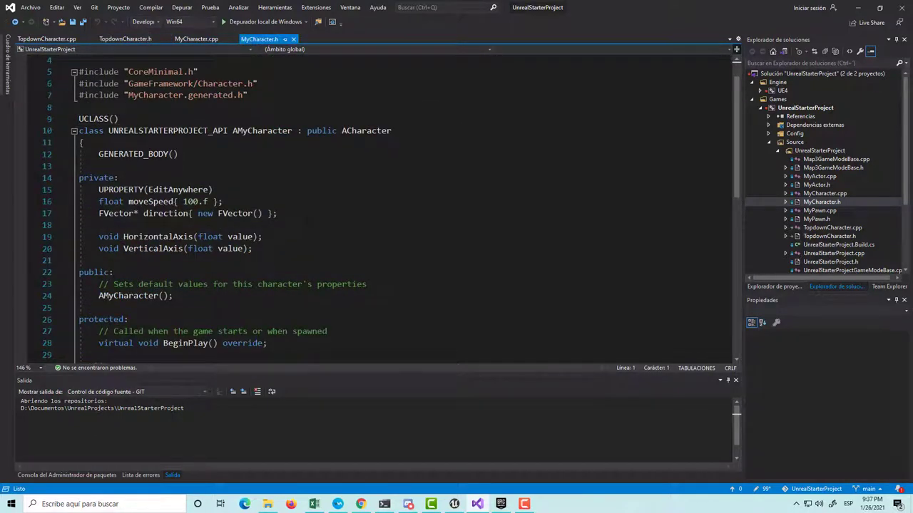
left_click_drag(98, 190, 254, 248)
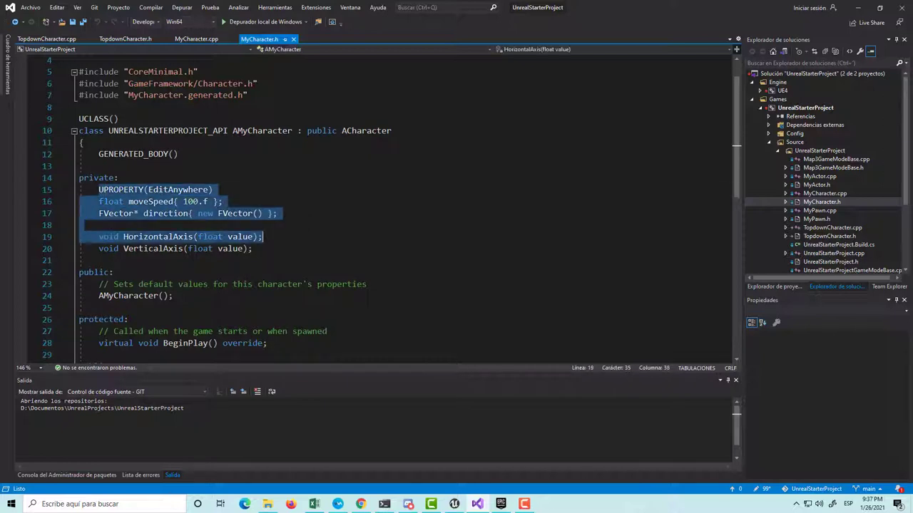
left_click(125, 39)
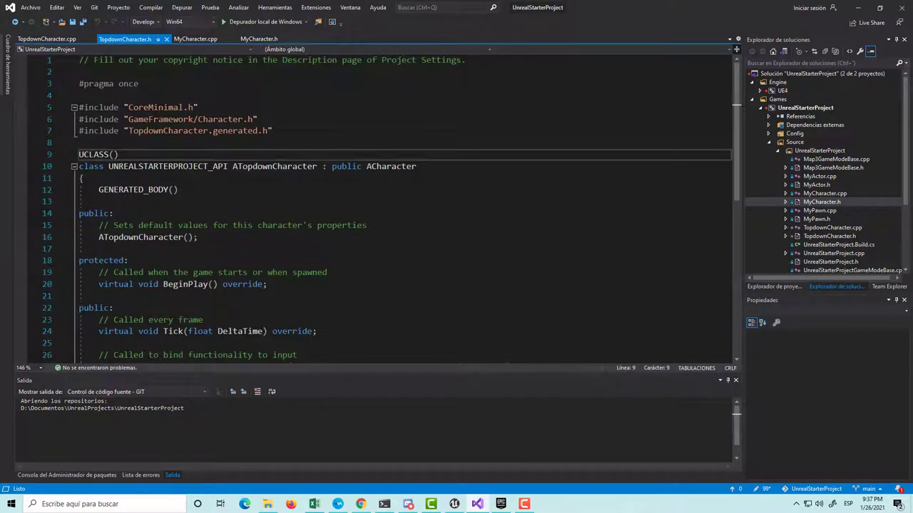
left_click(259, 39)
left_click_drag(253, 248, 79, 178)
key("ctrl+c")
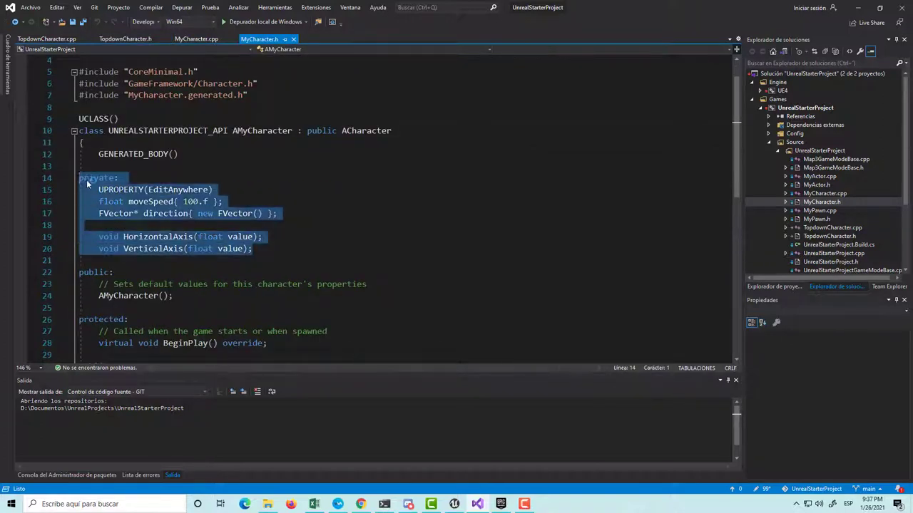
left_click(125, 39)
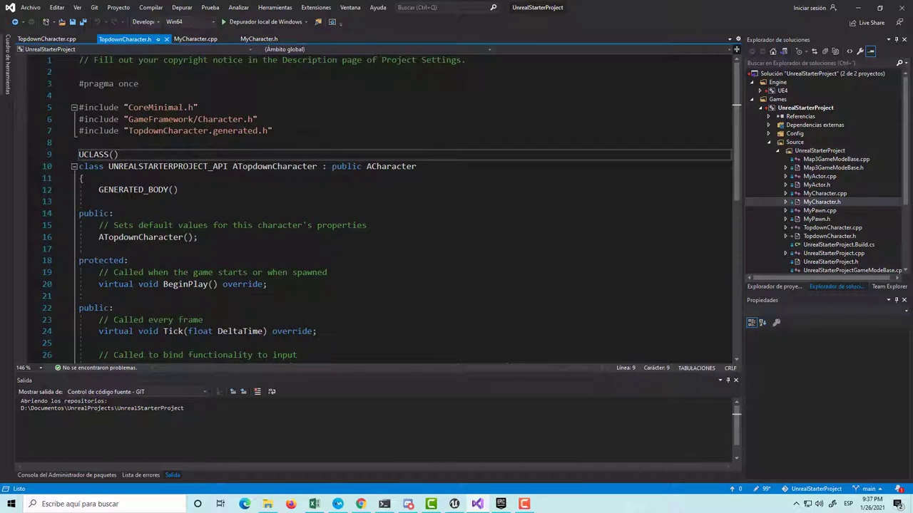
Paste the private movement block after GENERATED_BODY() in TopdownCharacter.h, save, and add a blank line
left_click(178, 190)
key("Return")
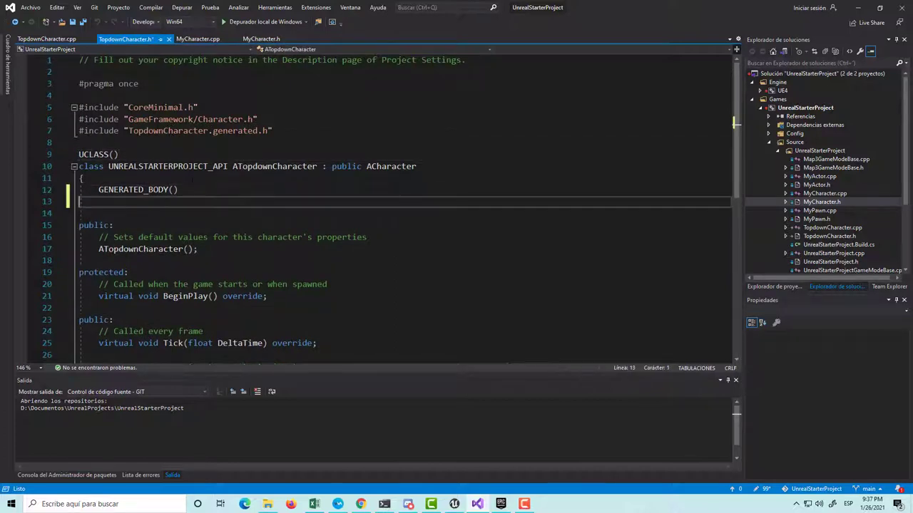
key("ctrl+v")
key("ctrl+s")
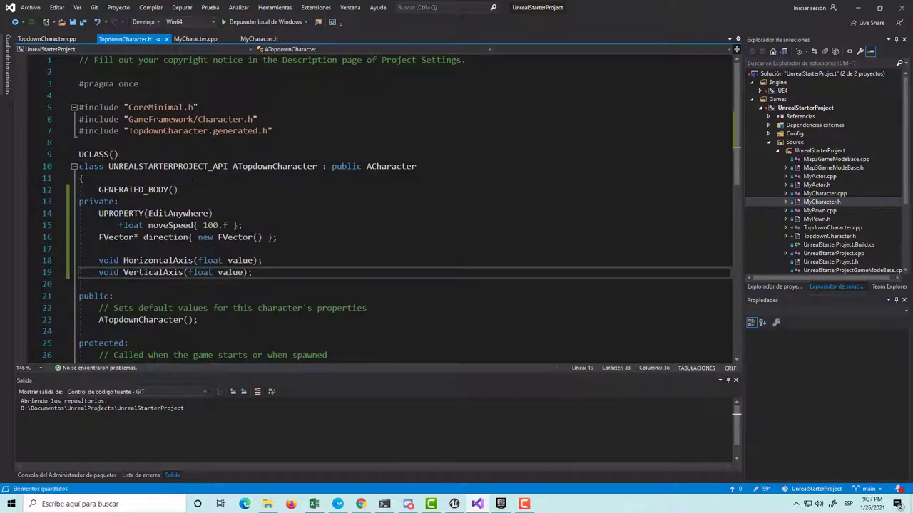
left_click(179, 190)
key("Return")
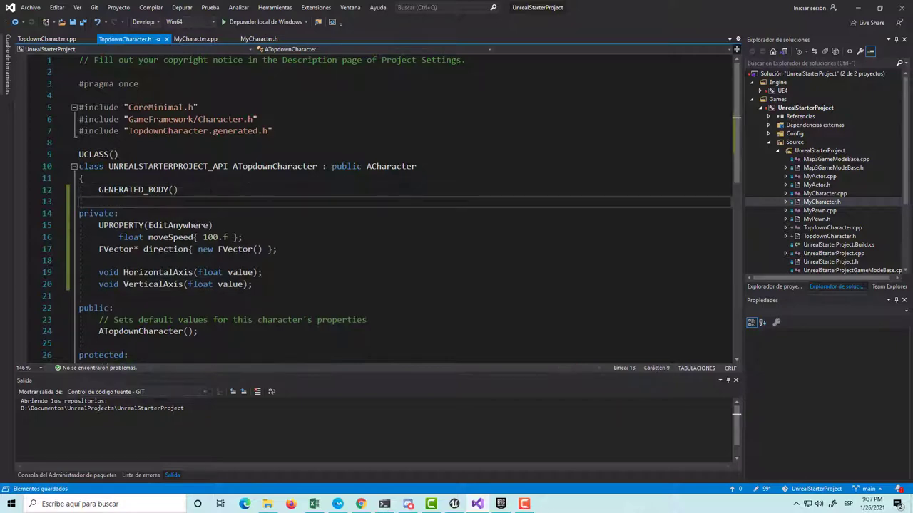
left_click(46, 39)
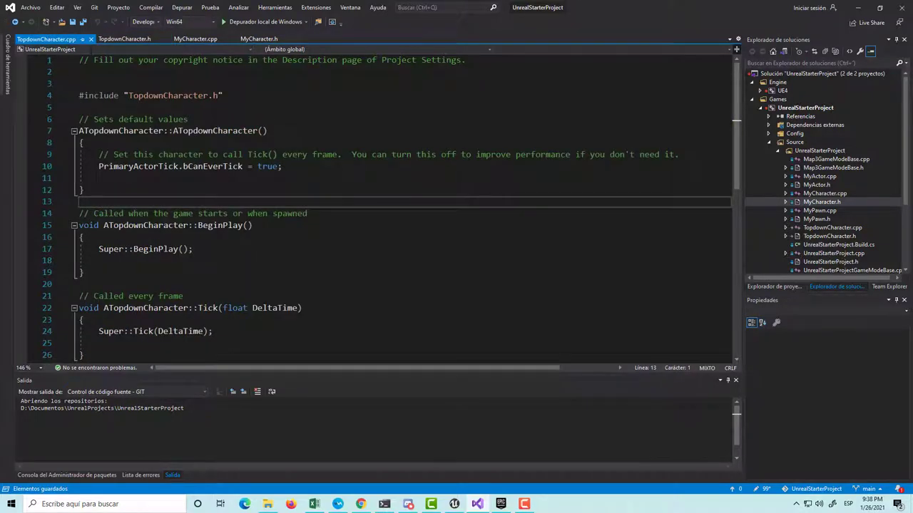
Copy lines 29–43 of MyCharacter.cpp with the BindAxis calls and axis functions
left_click(259, 38)
left_click(196, 38)
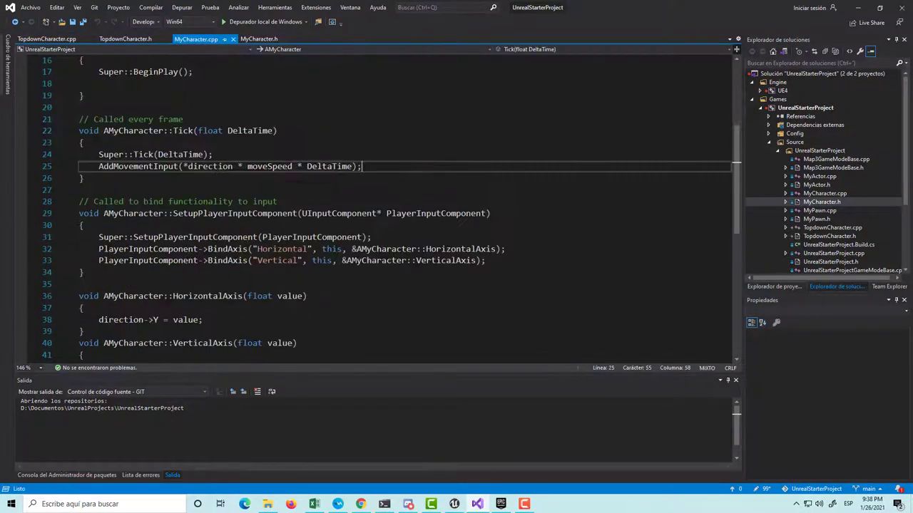
scroll(400, 207, "down", 4)
left_click_drag(89, 237, 80, 71)
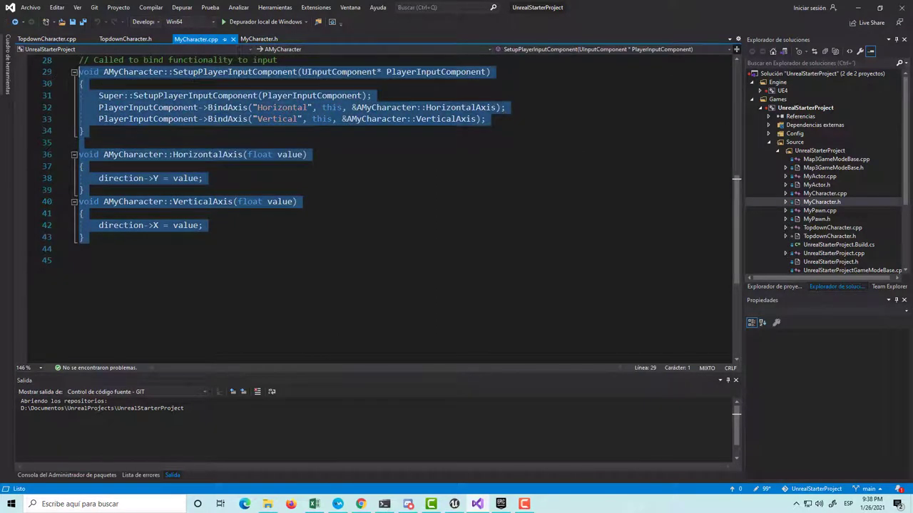
Replace TopdownCharacter.cpp's SetupPlayerInputComponent (lines 29–33) with the copied input code
left_click(46, 38)
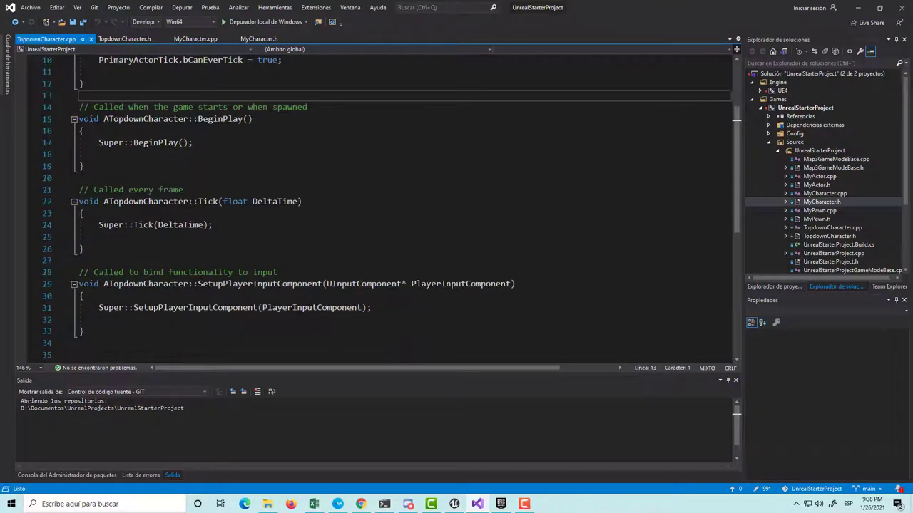
scroll(399, 206, "down", 2)
left_click_drag(86, 261, 80, 213)
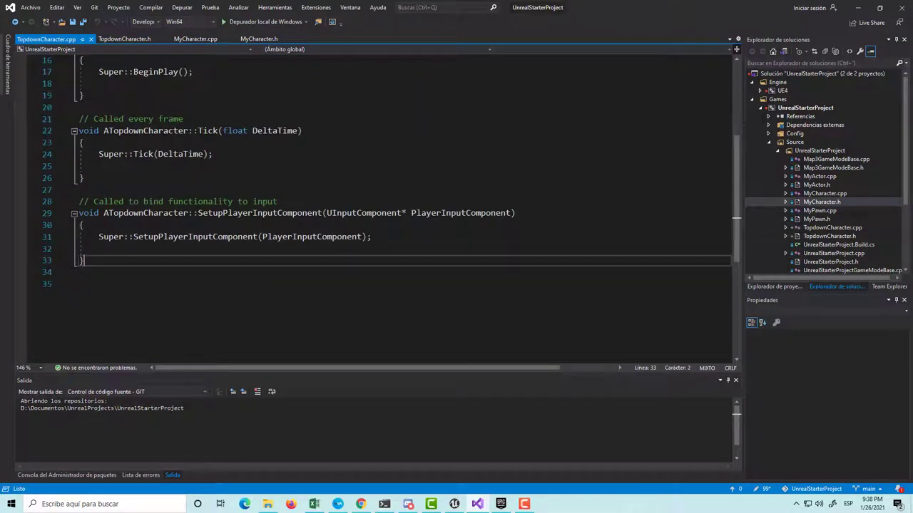
type("void AMyCharacter::SetupPlayerInputComponent(UInputComponent* PlayerInputComponent) { \tSuper::SetupPlayerInputComponent(PlayerInputComponent); \tPlayerInputComponent->BindAxis(\"Horizontal\", this, &AMyCharacter::HorizontalAxis); \tPlayerInputComponent->BindAxis(\"Vertical\", this, &AMyCharacter::VerticalAxis); }  void AMyCharacter::HorizontalAxis(float value) { \tdirection->Y = value; } void AMyCharacter::VerticalAxis(float value) { \tdirection->X = value; }")
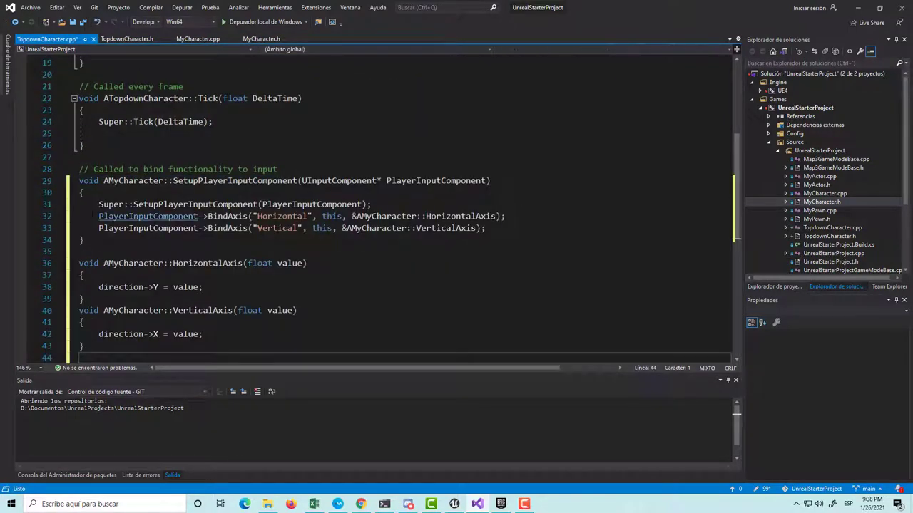
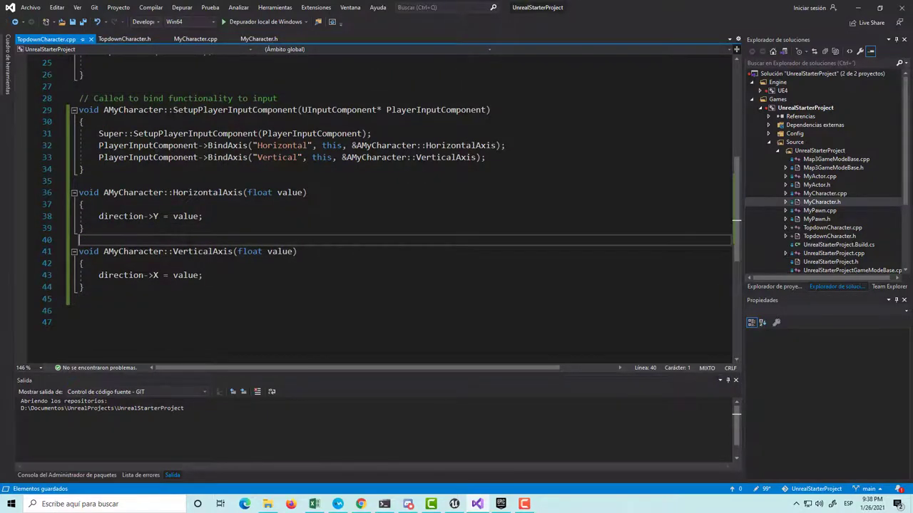
Copy ATopdownCharacter and paste it over AMyCharacter on lines 36, 41 and 29
scroll(191, 227, "up", 8)
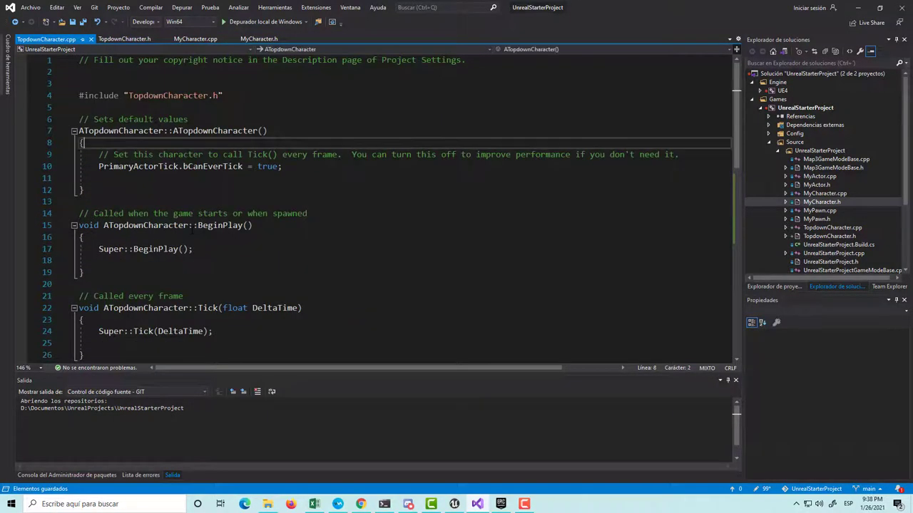
double_click(119, 130)
key("ctrl+c")
scroll(139, 237, "down", 7)
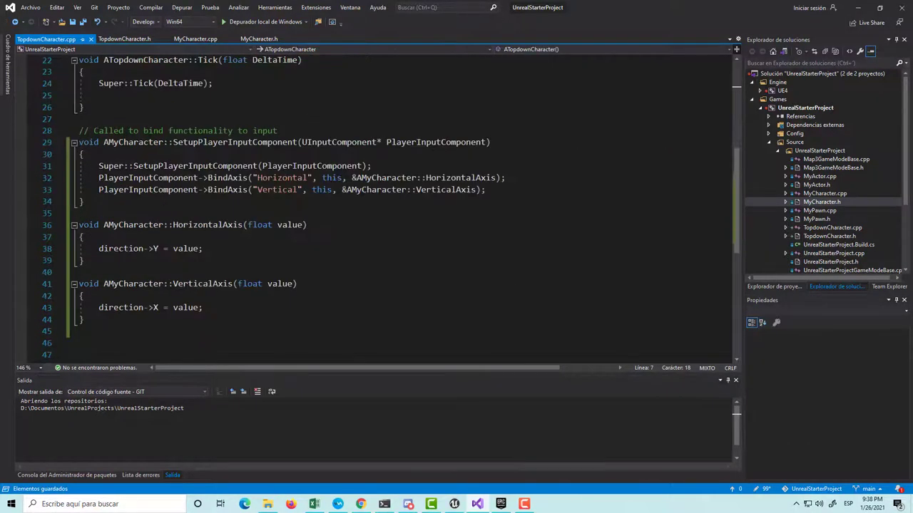
double_click(136, 226)
key("ctrl+v")
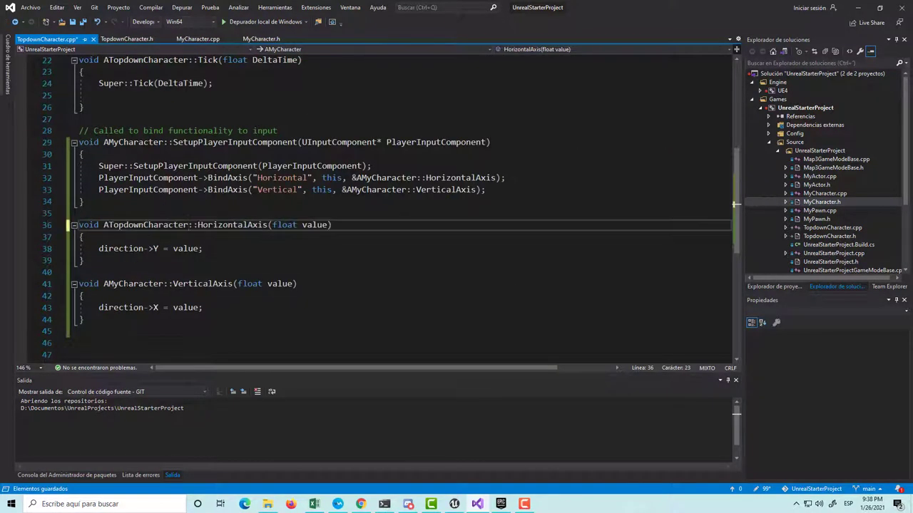
double_click(136, 284)
key("ctrl+v")
double_click(132, 142)
key("ctrl+v")
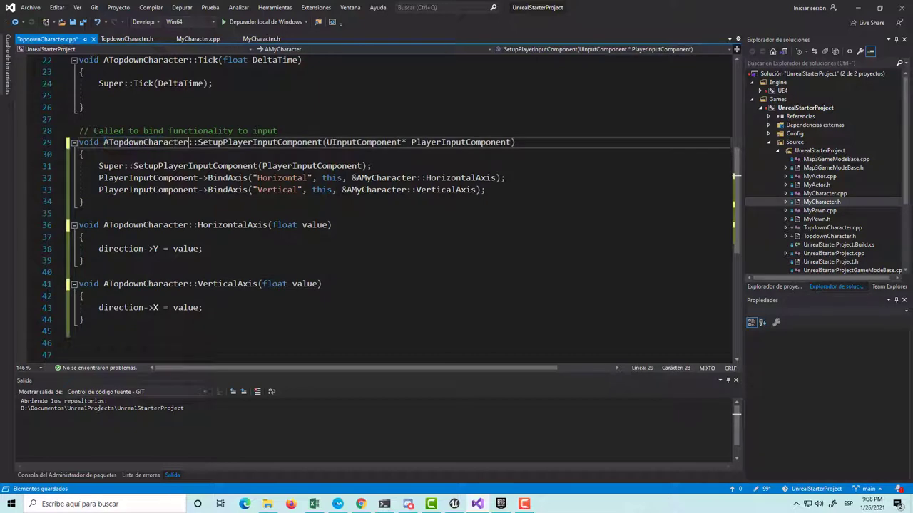
Replace AMyCharacter on lines 32 and 33 with ATopdownCharacter and save TopdownCharacter.cpp
double_click(385, 178)
key("ctrl+v")
double_click(379, 189)
key("ctrl+v")
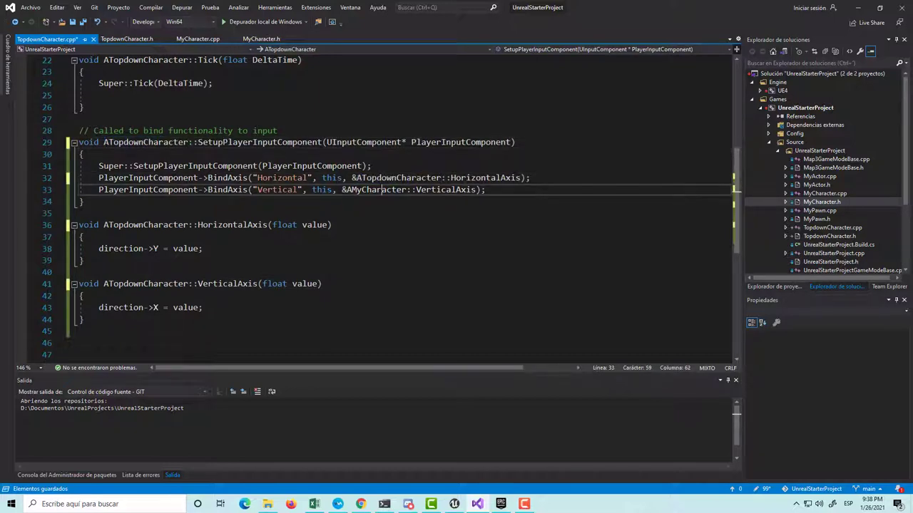
key("ctrl+s")
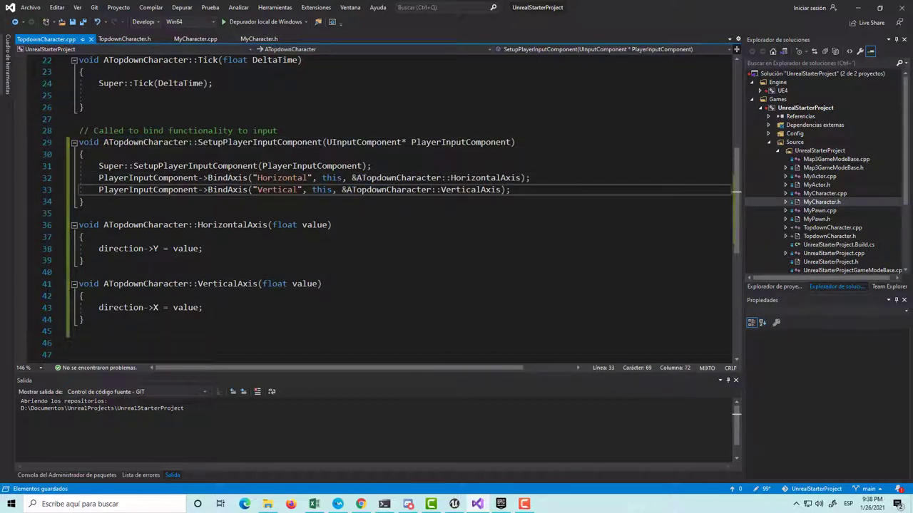
scroll(432, 331, "up", 4)
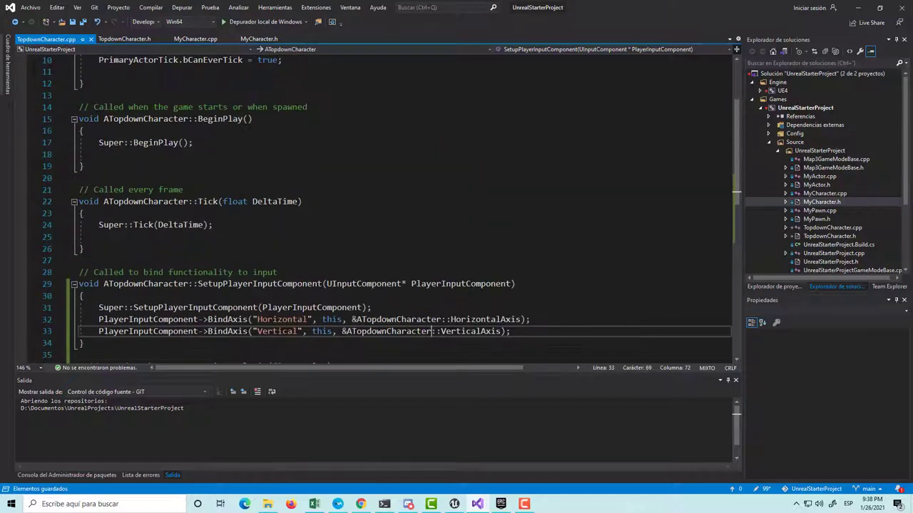
scroll(231, 250, "up", 3)
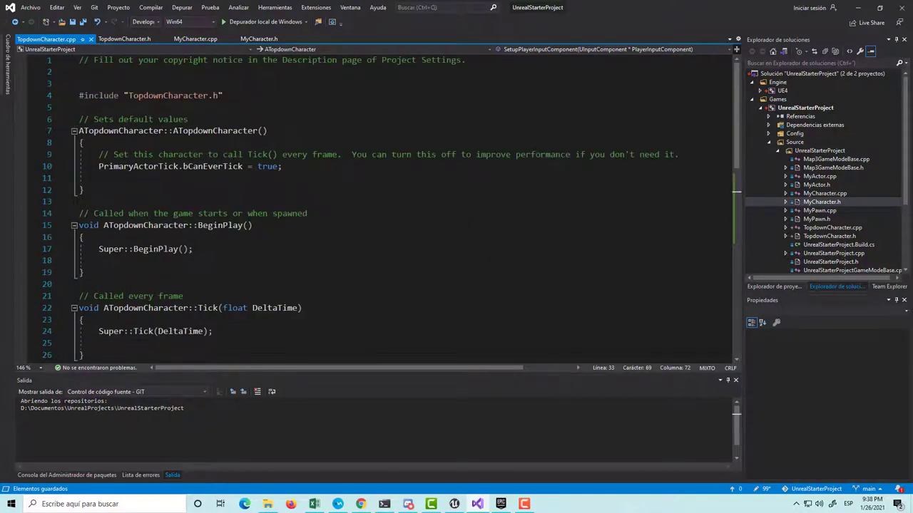
scroll(399, 206, "down", 6)
scroll(193, 140, "down", 2)
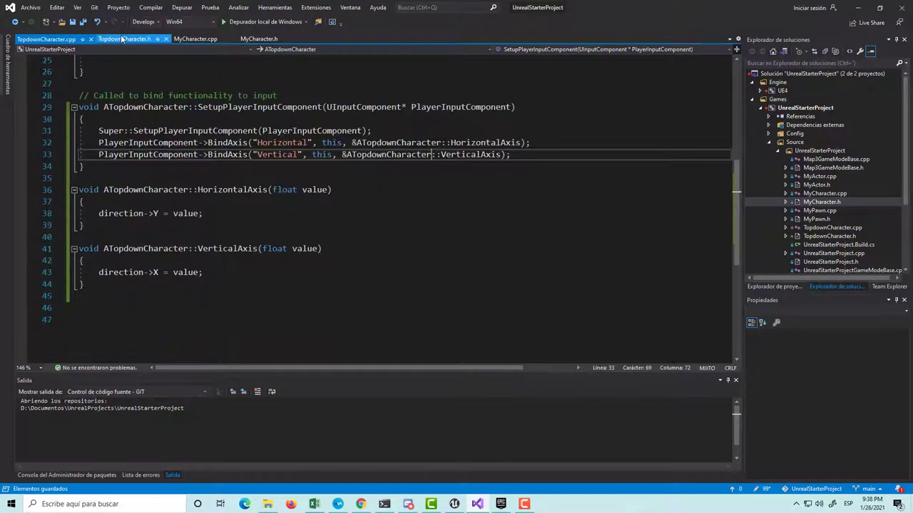
Remove the extra indent from the moveSpeed line in TopdownCharacter.h and save it
left_click(121, 39)
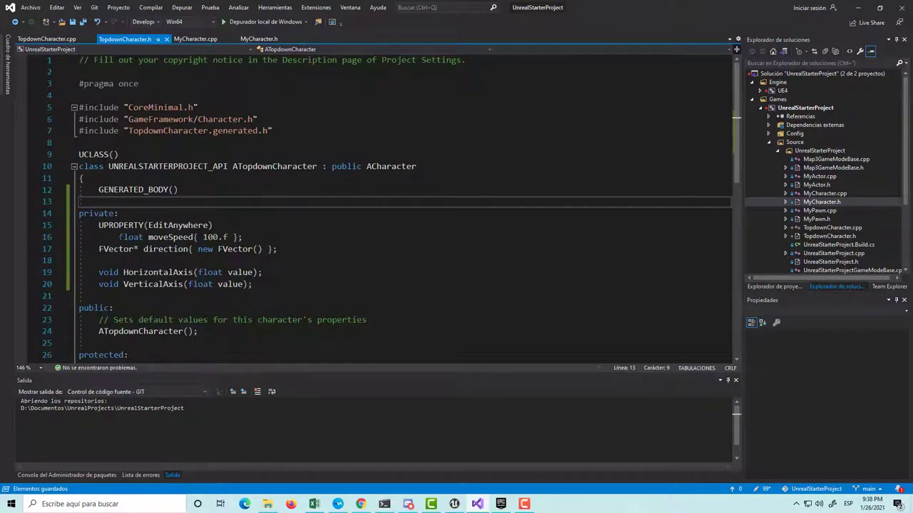
left_click(118, 236)
key("BackSpace")
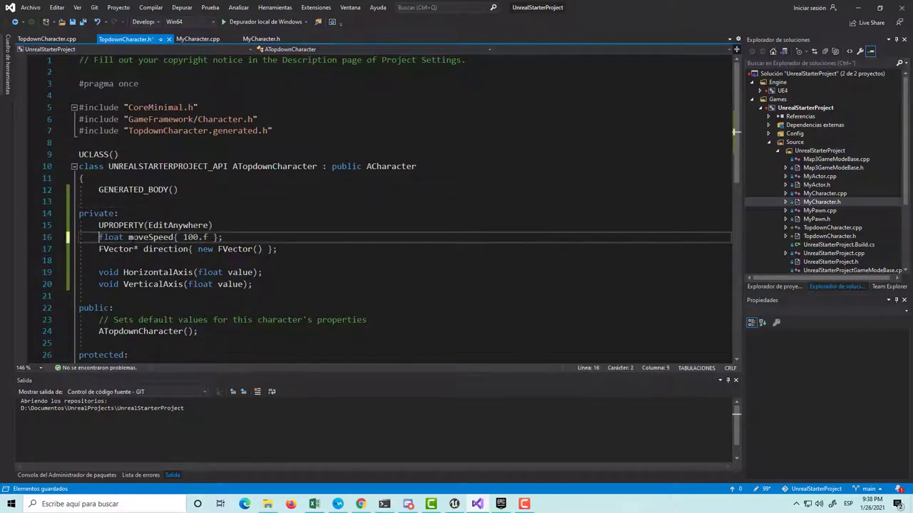
key("ctrl+s")
Compare against MyCharacter.h and MyCharacter.cpp, then bring Unreal Editor to the front
left_click(260, 39)
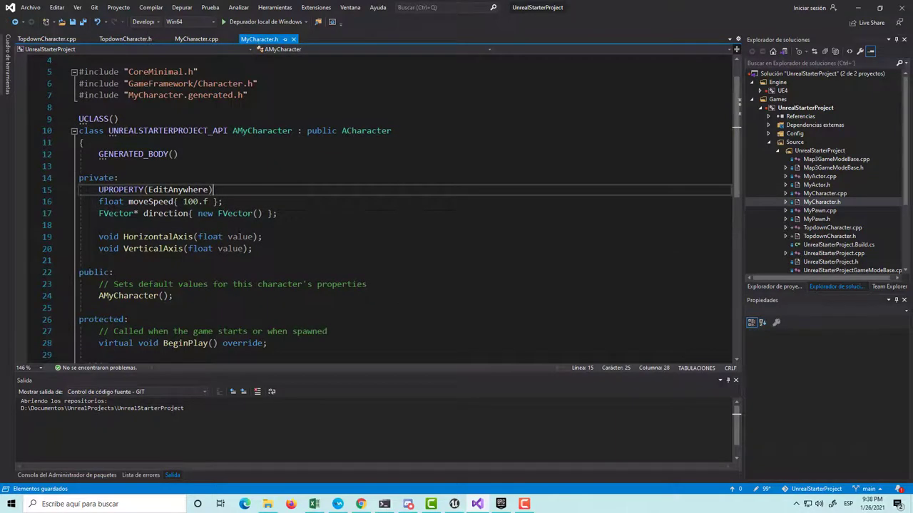
left_click(196, 38)
left_click(84, 175)
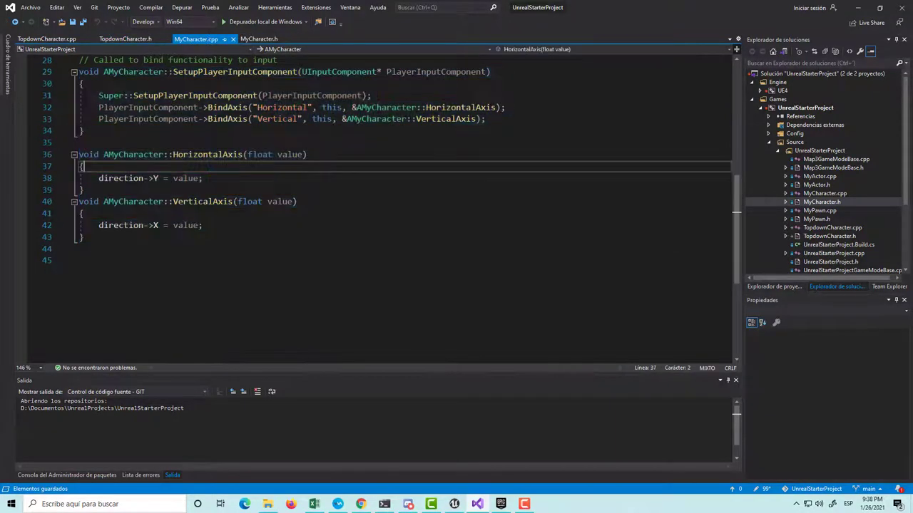
scroll(399, 213, "up", 5)
scroll(399, 214, "up", 4)
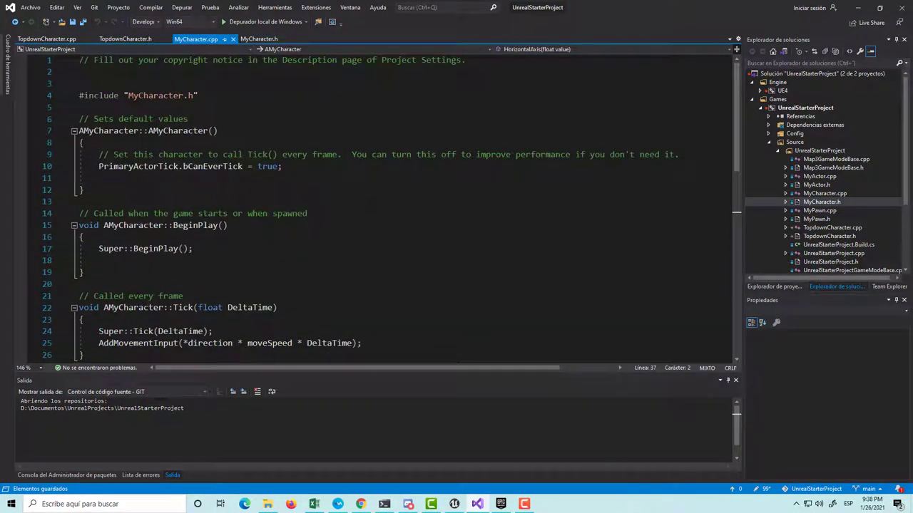
left_click(125, 38)
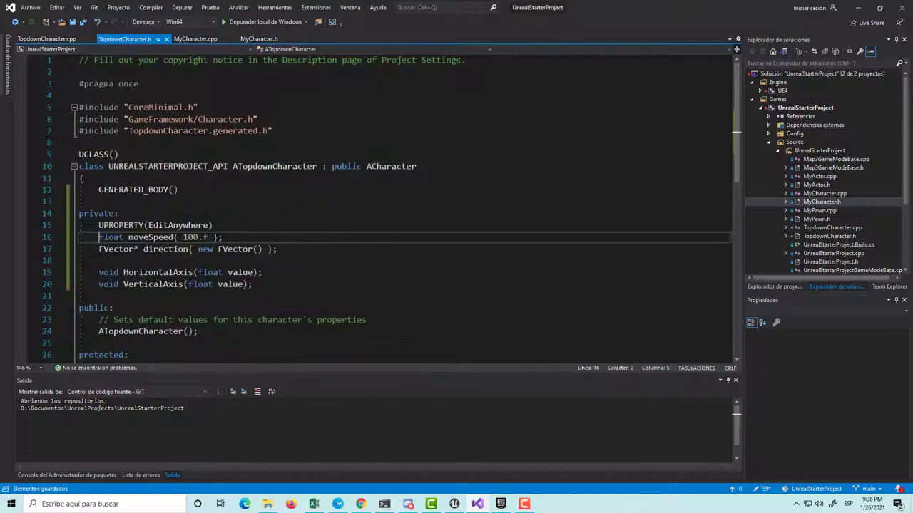
left_click(267, 200)
left_click(47, 39)
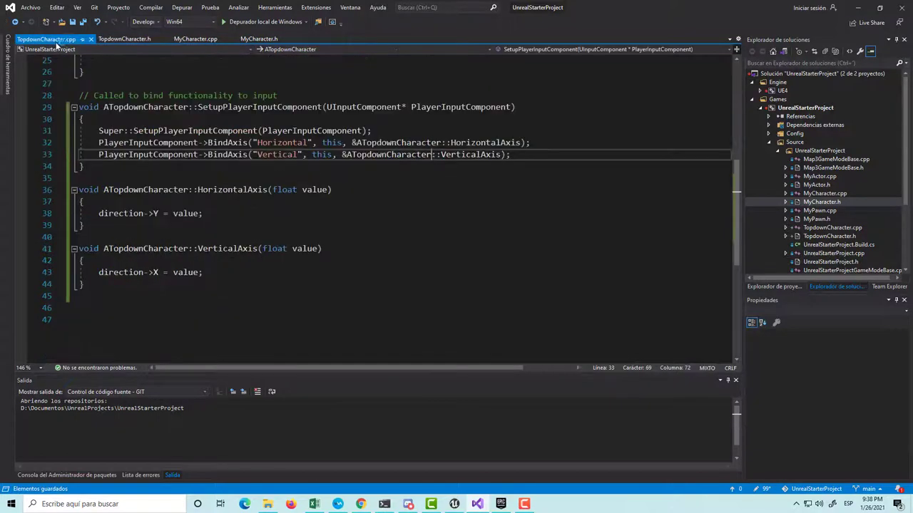
scroll(276, 202, "up", 8)
scroll(276, 202, "down", 6)
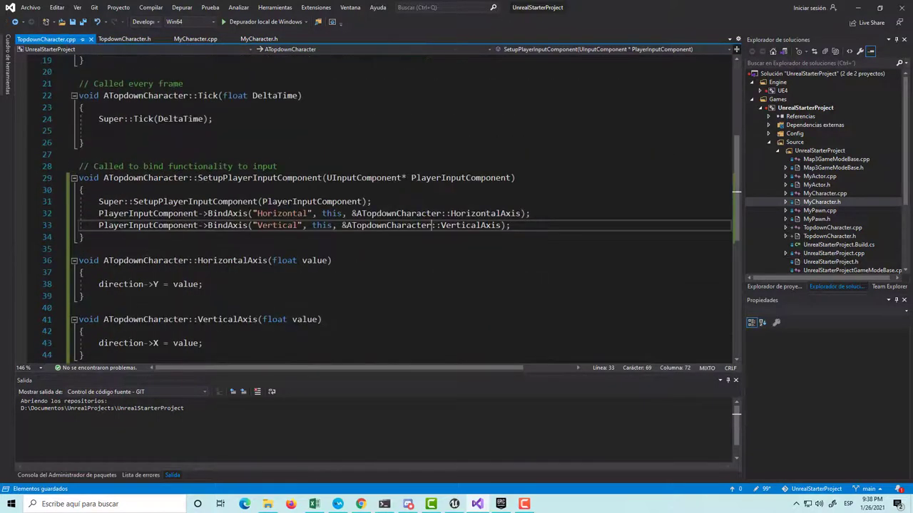
left_click(459, 505)
Compile the updated C++ code and start a Blueprint class from TopdownCharacter
left_click(549, 34)
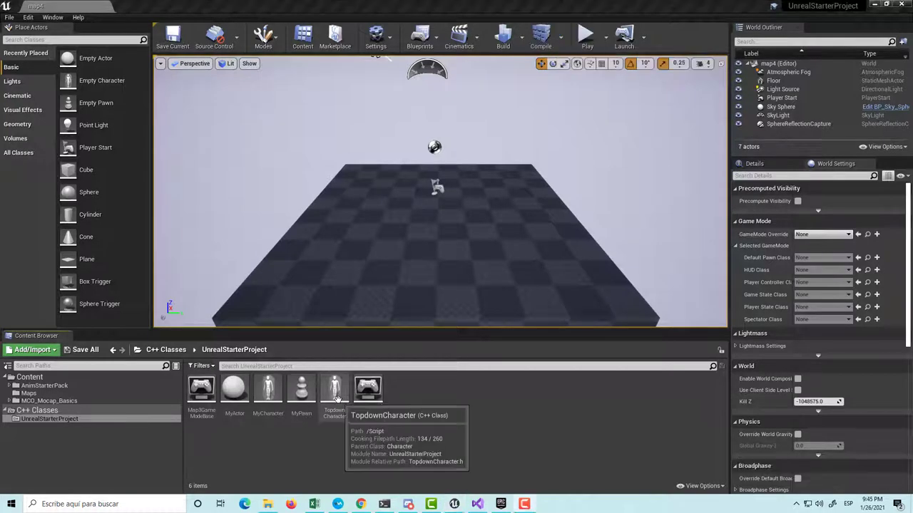
left_click(335, 396)
right_click(341, 400)
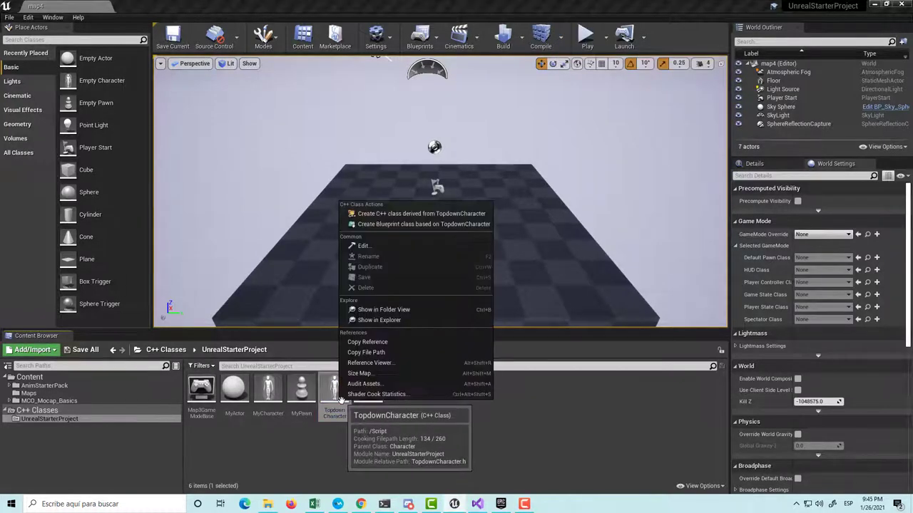
left_click(388, 225)
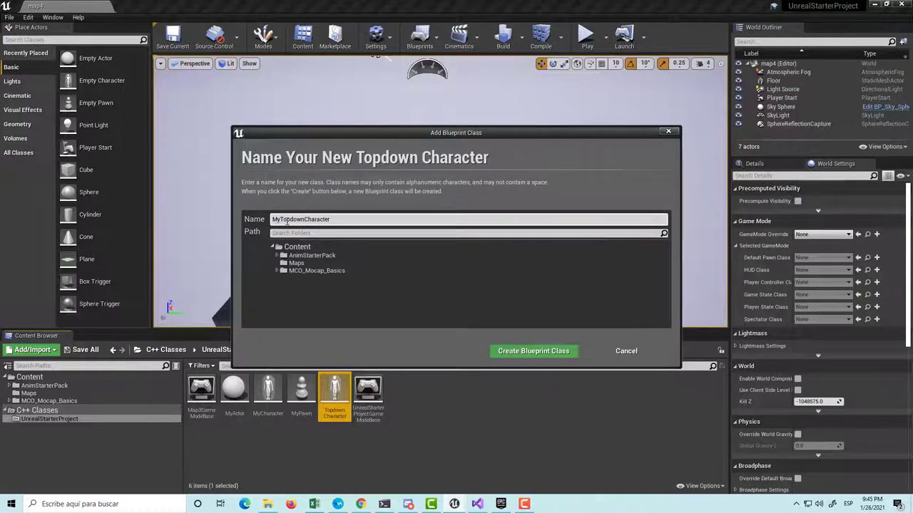
Name the new Blueprint class BP_TopdownCharacter and create it
left_click(280, 221)
key("BackSpace")
key("BackSpace")
type("BP")
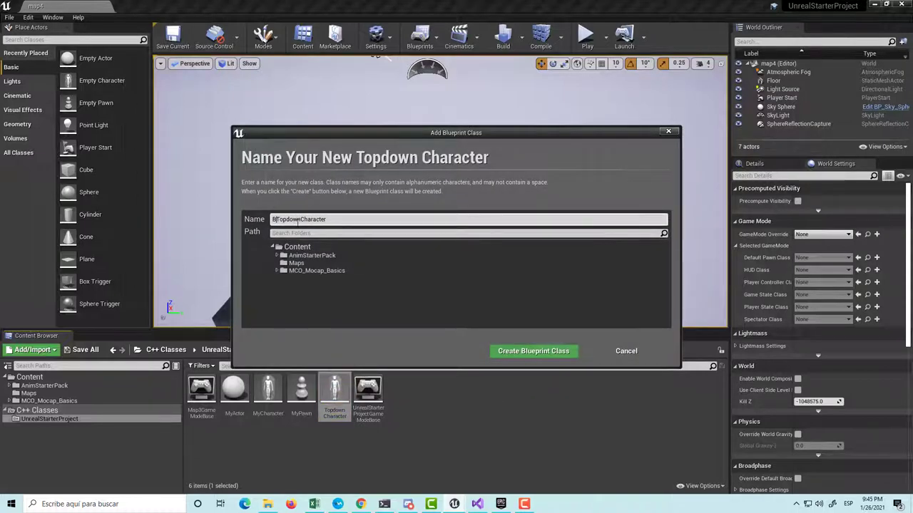
type("_")
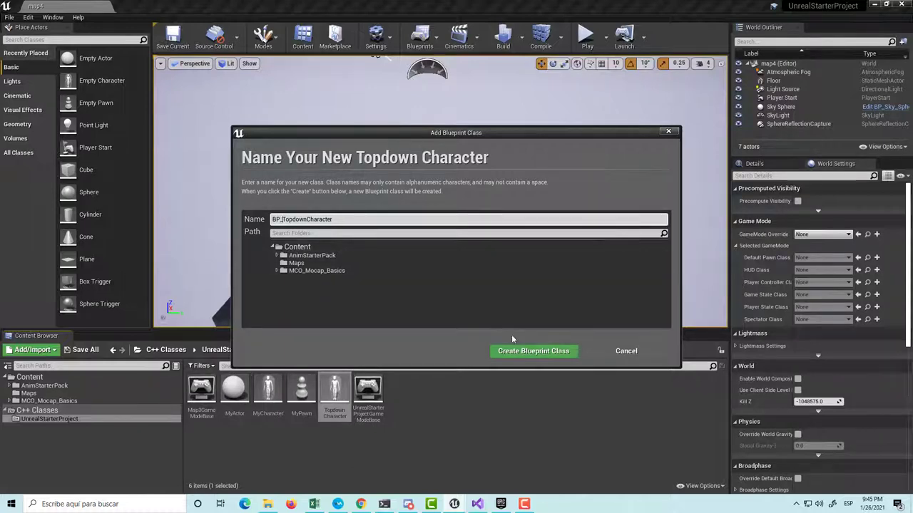
left_click(529, 352)
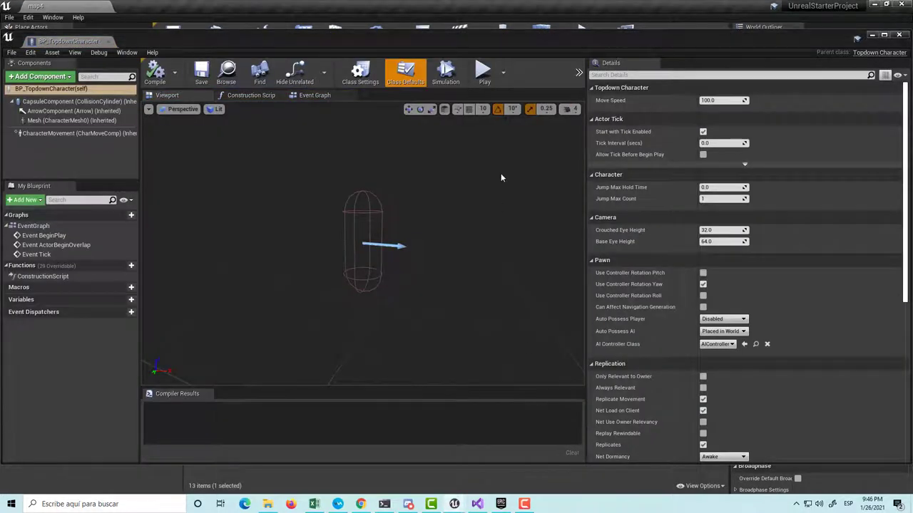
Leave Move Speed at 100.0 and assign SK_Mannequin to the Mesh (CharacterMesh0) component
left_click(706, 101)
key("Return")
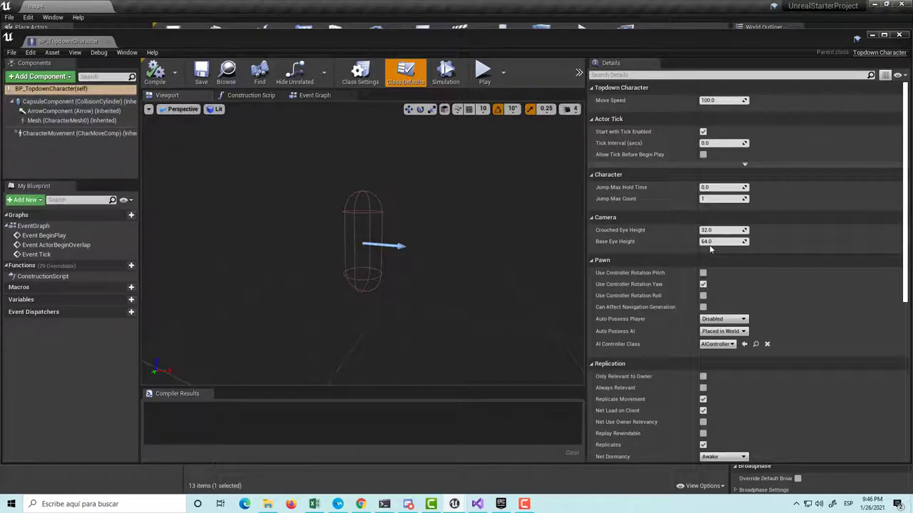
left_click(75, 121)
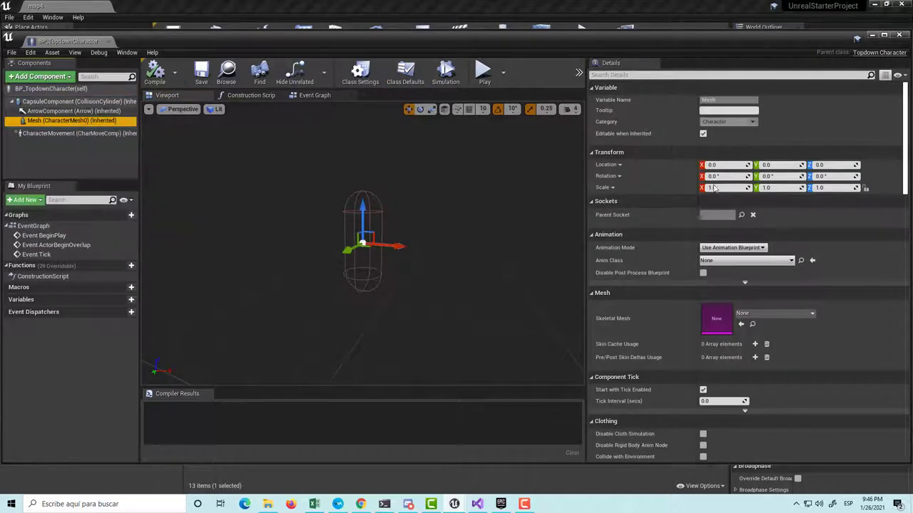
left_click(782, 314)
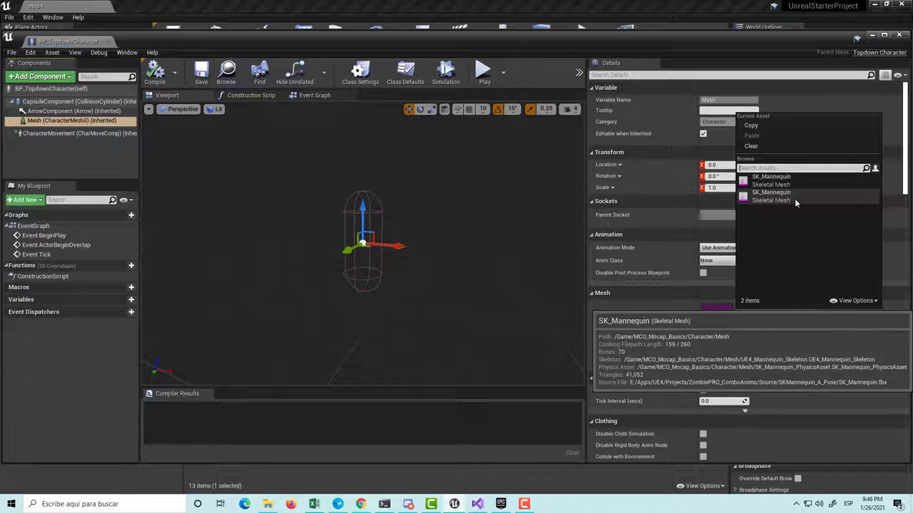
left_click(795, 198)
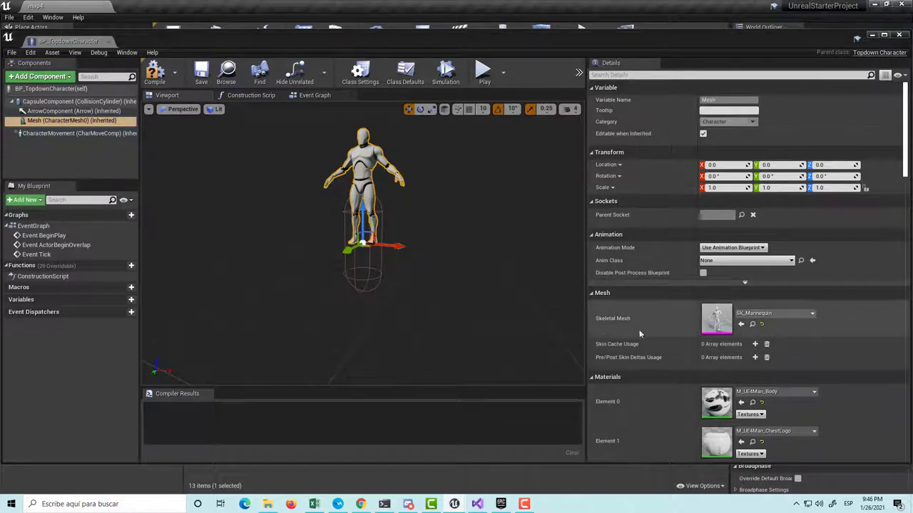
Review the Mesh details and open the Animation Mode choices
scroll(746, 330, "down", 2)
scroll(747, 327, "down", 2)
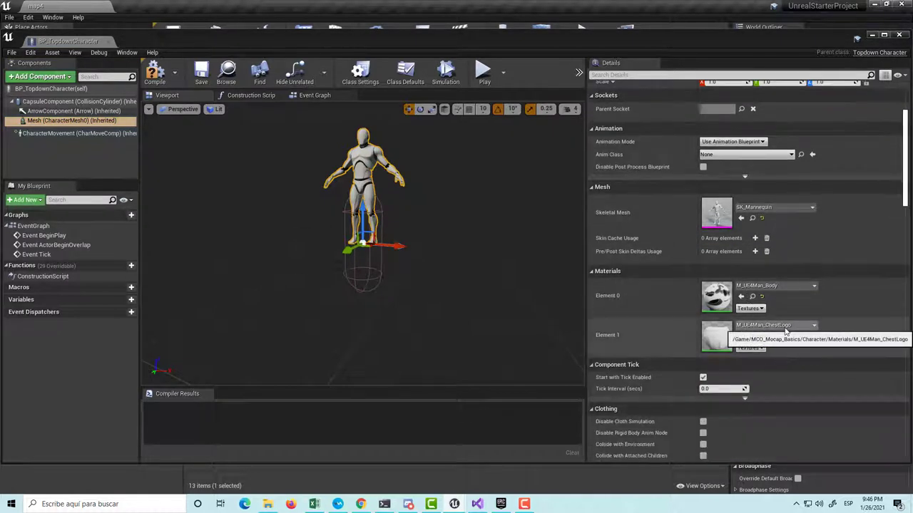
scroll(761, 340, "down", 1)
scroll(749, 306, "up", 3)
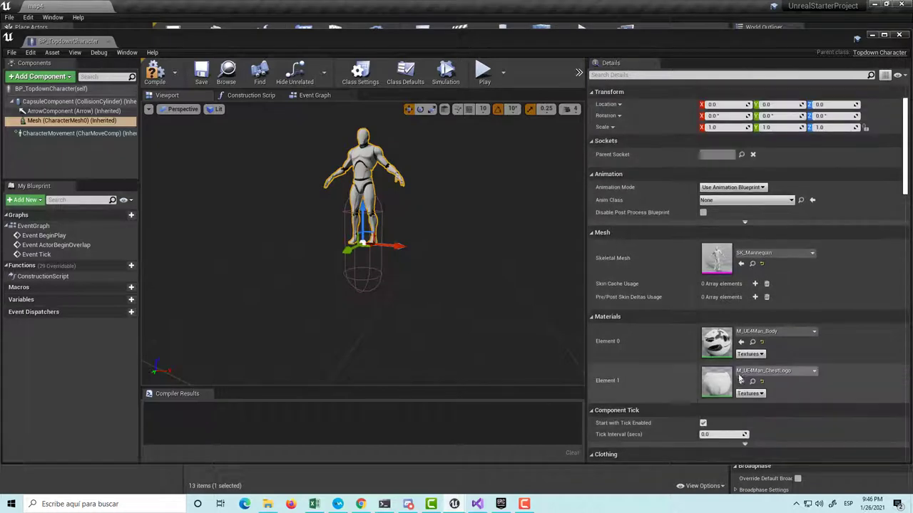
scroll(666, 287, "up", 1)
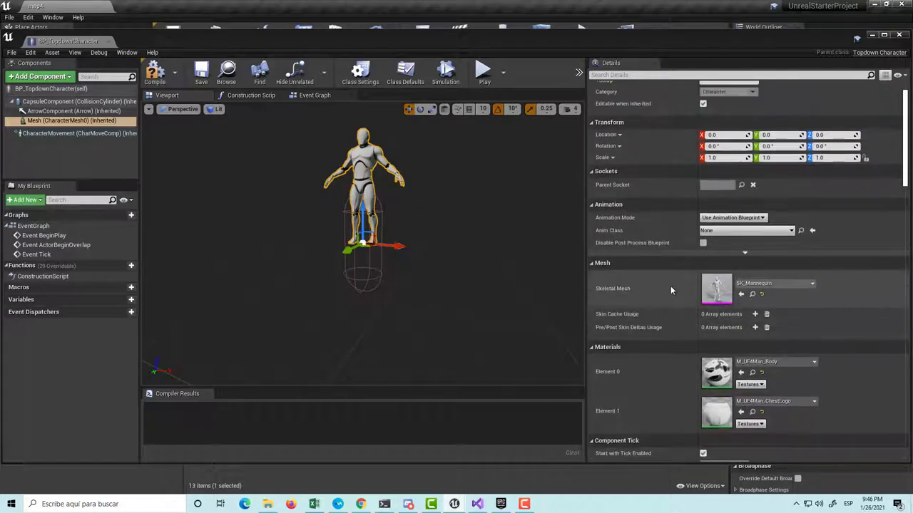
left_click(727, 218)
Keep Use Animation Blueprint mode and lower the mannequin down into the capsule
left_click(729, 226)
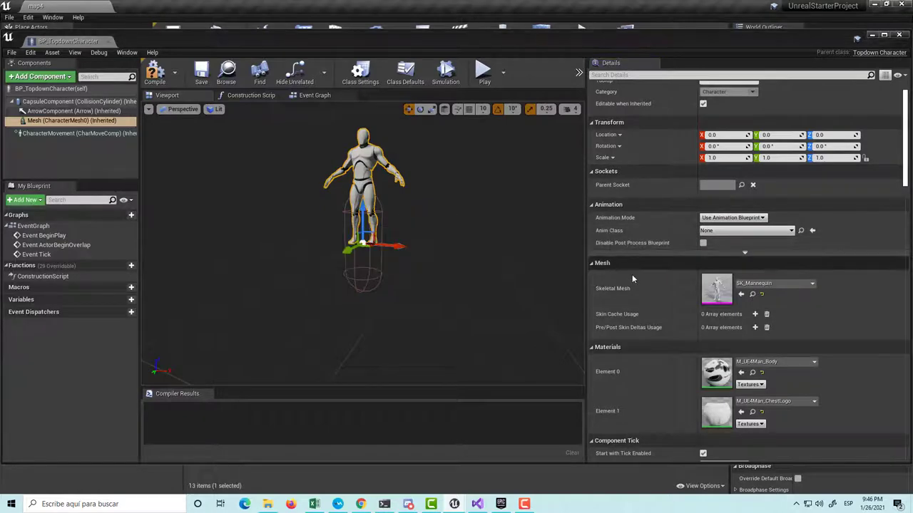
scroll(670, 295, "down", 4)
scroll(703, 316, "down", 2)
scroll(703, 316, "down", 2)
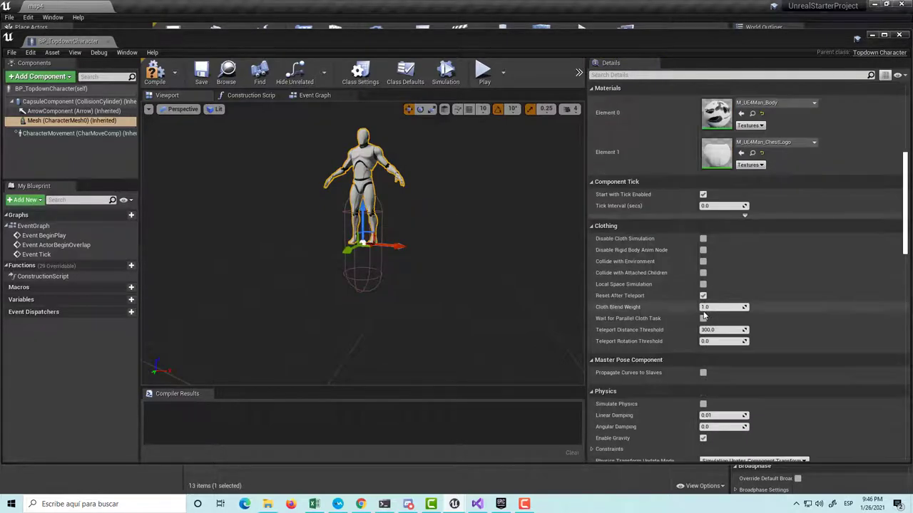
scroll(704, 315, "up", 2)
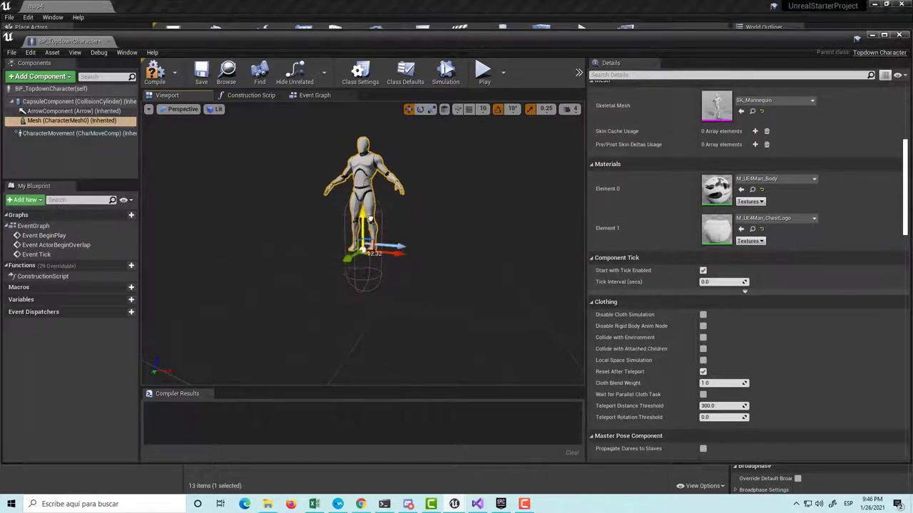
left_click_drag(363, 215, 385, 262)
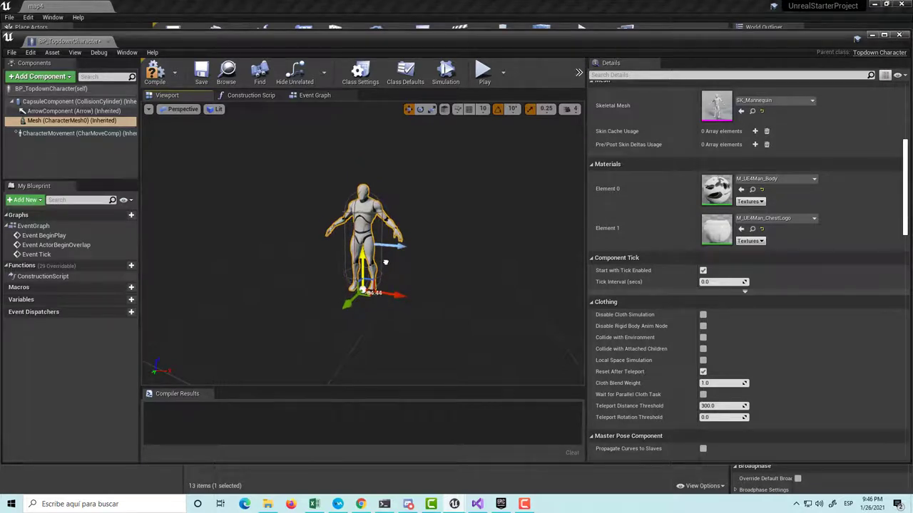
Rotate the mannequin about its vertical axis to face the forward arrow
key("e")
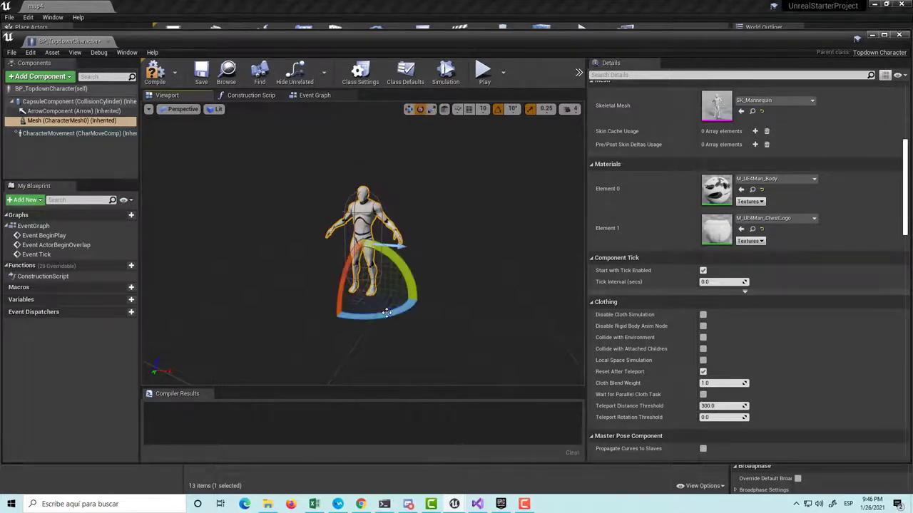
left_click_drag(385, 312, 421, 301)
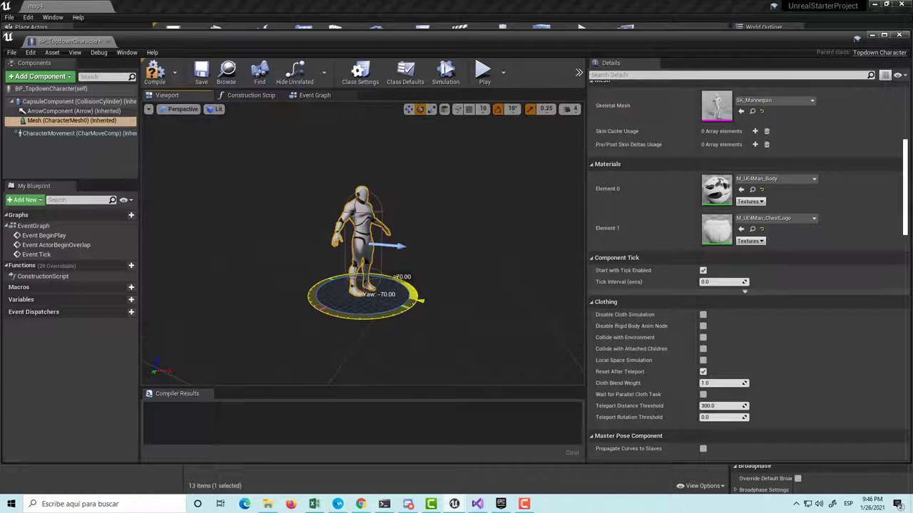
left_click_drag(421, 301, 449, 263)
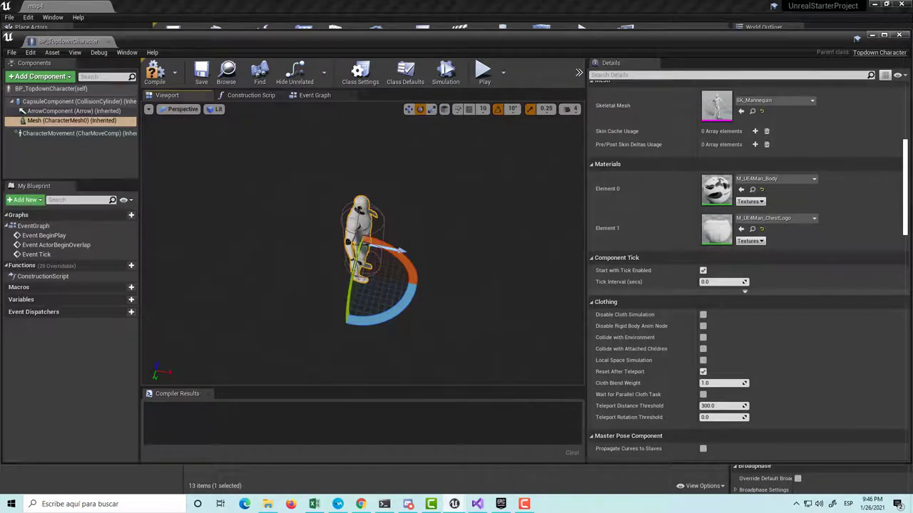
left_click_drag(43, 120, 47, 104)
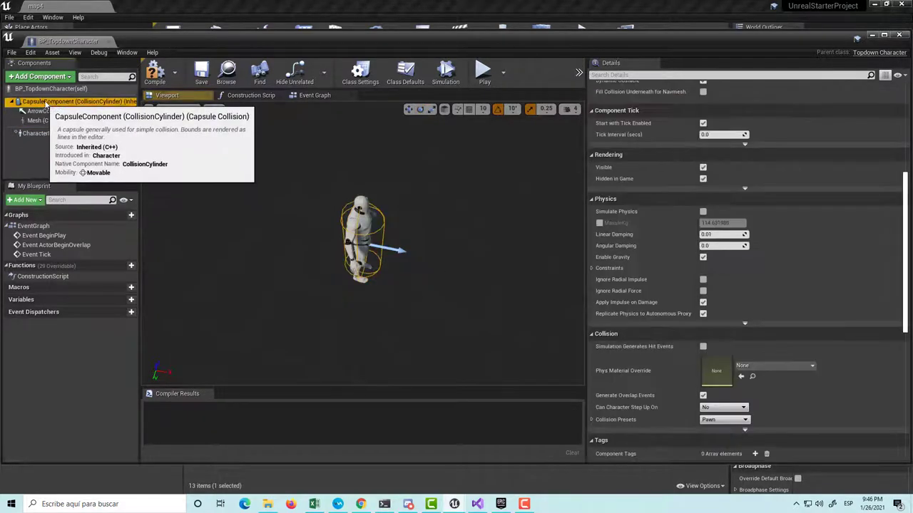
left_click(47, 120)
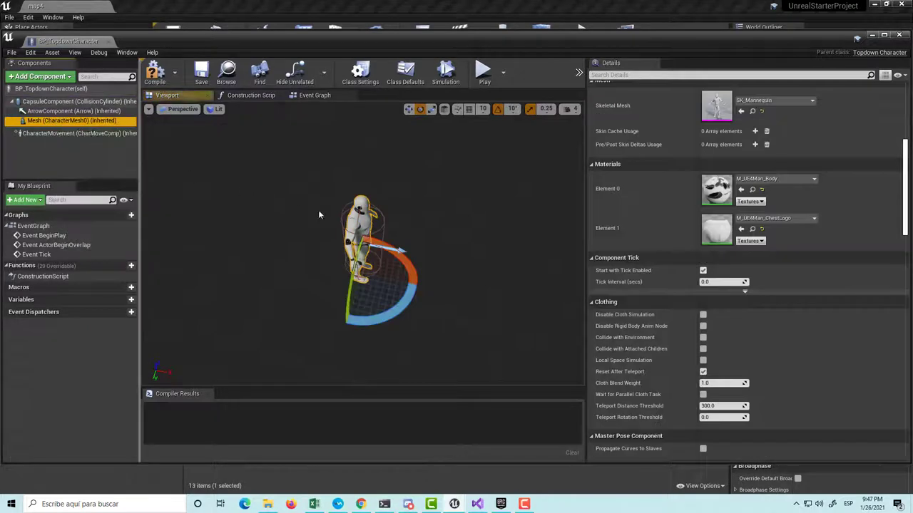
left_click_drag(408, 261, 401, 226)
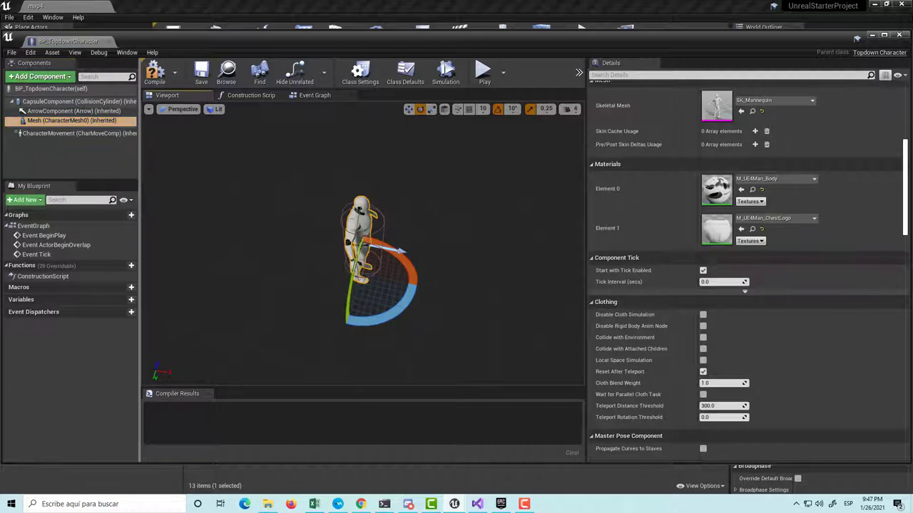
Return to the move gizmo and orbit to view the character from above
key("w")
mouse_move(441, 311)
left_mouse_down()
mouse_move(371, 293)
mouse_move(399, 285)
left_mouse_up()
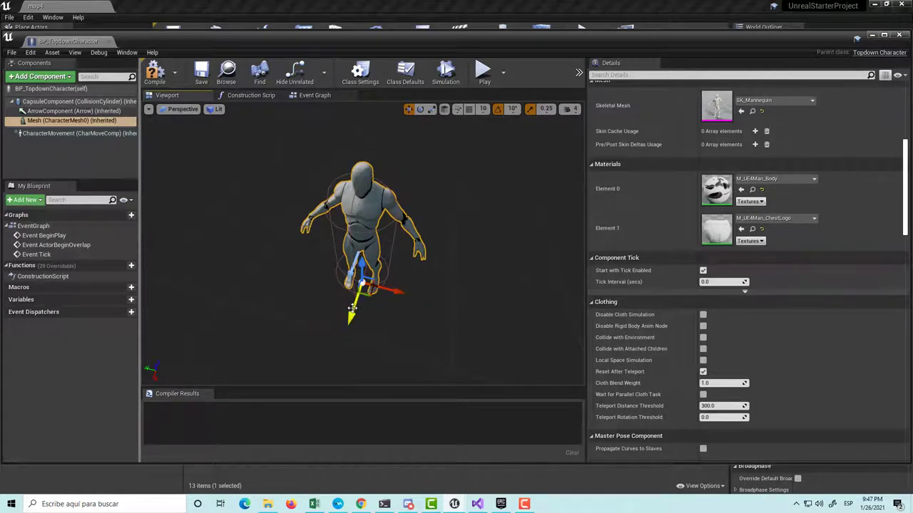
left_click_drag(287, 348, 406, 274, "alt")
scroll(357, 303, "down", 2)
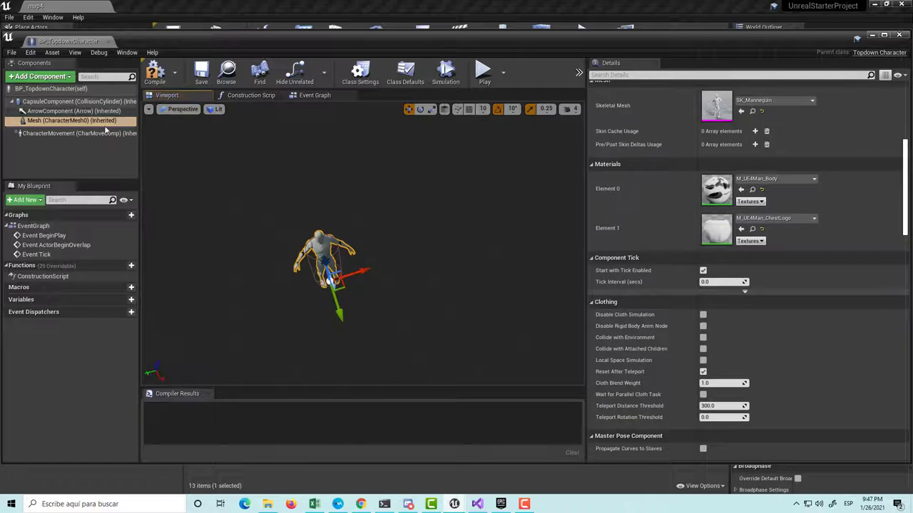
Compile the blueprint and add a Camera component with its default name
left_click(339, 305)
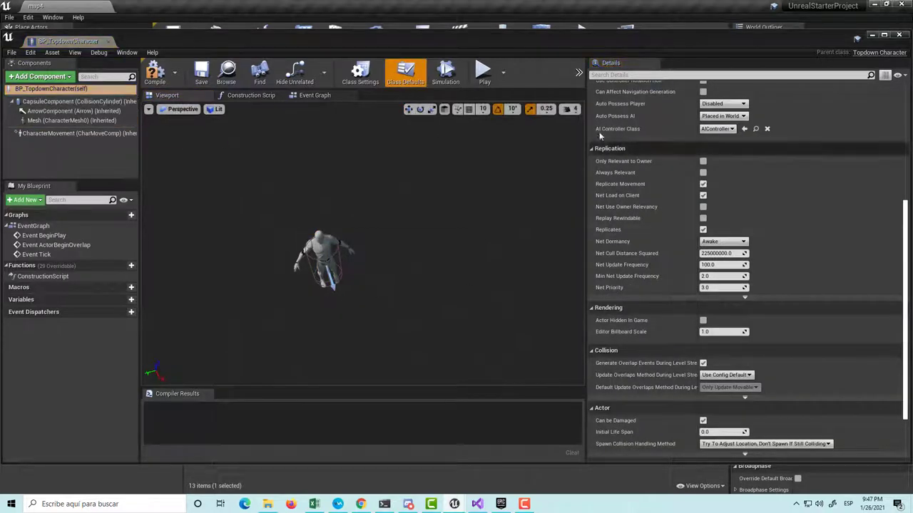
left_click(155, 72)
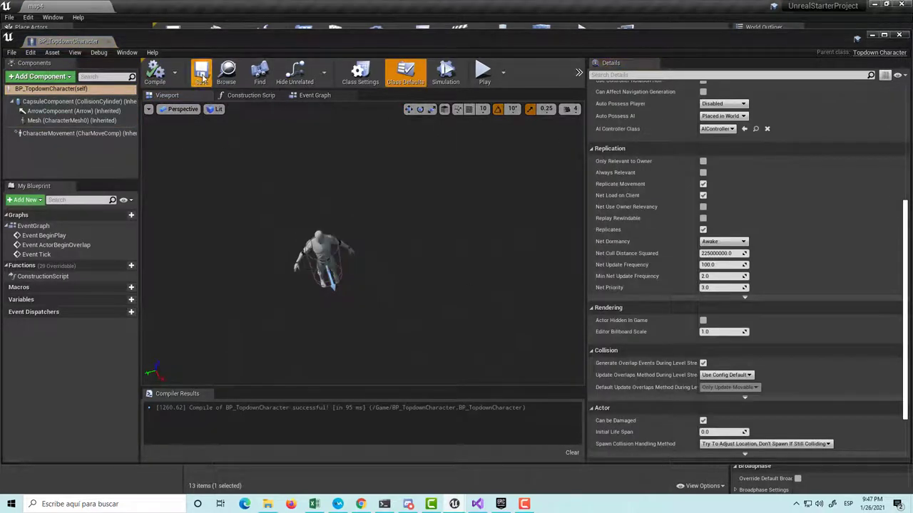
scroll(788, 265, "up", 1)
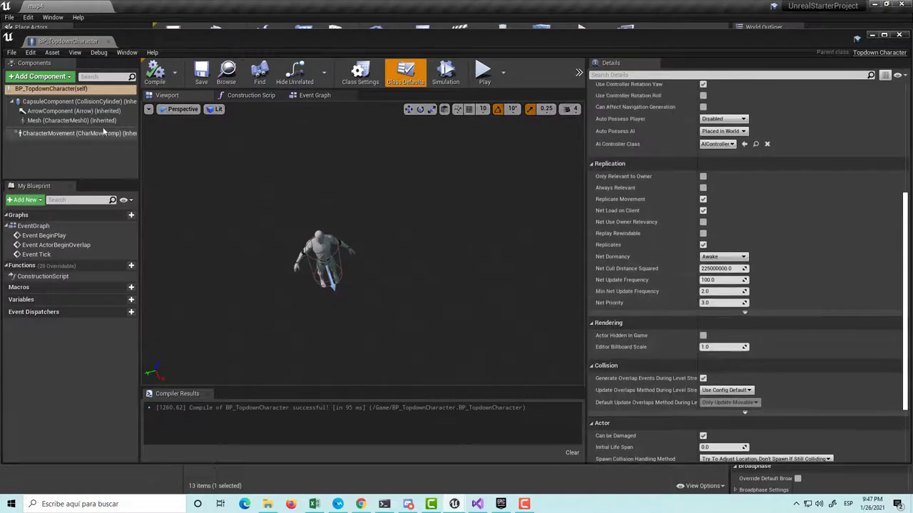
left_click(68, 77)
type("camer")
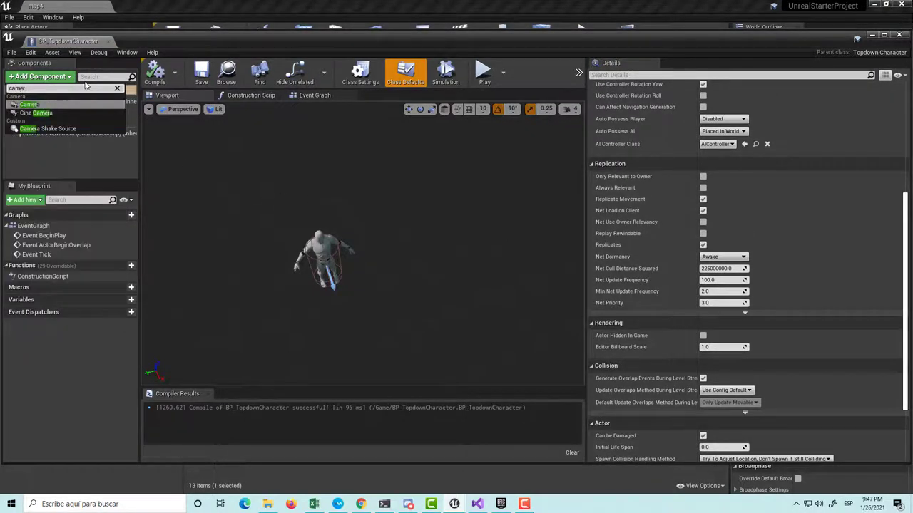
key("Return")
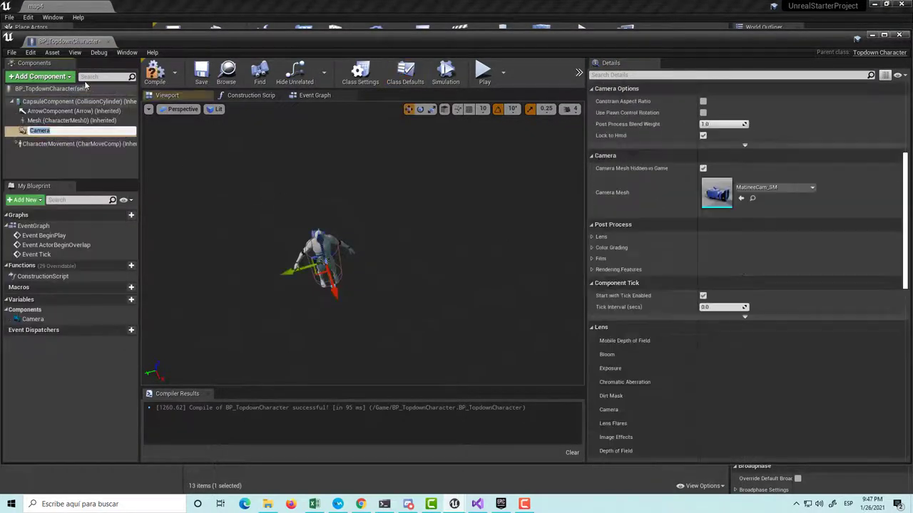
key("Return")
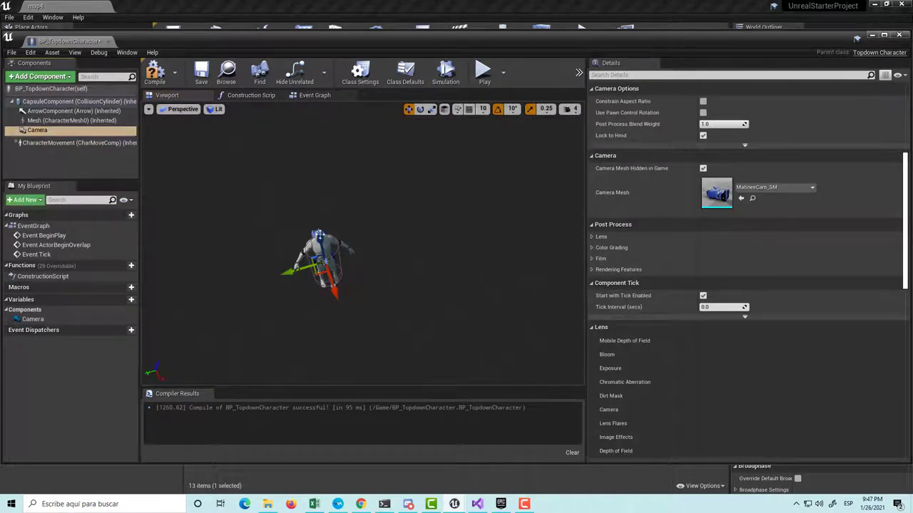
Move the camera back behind and up above the character
left_click_drag(342, 285, 399, 285)
left_click_drag(305, 270, 317, 270)
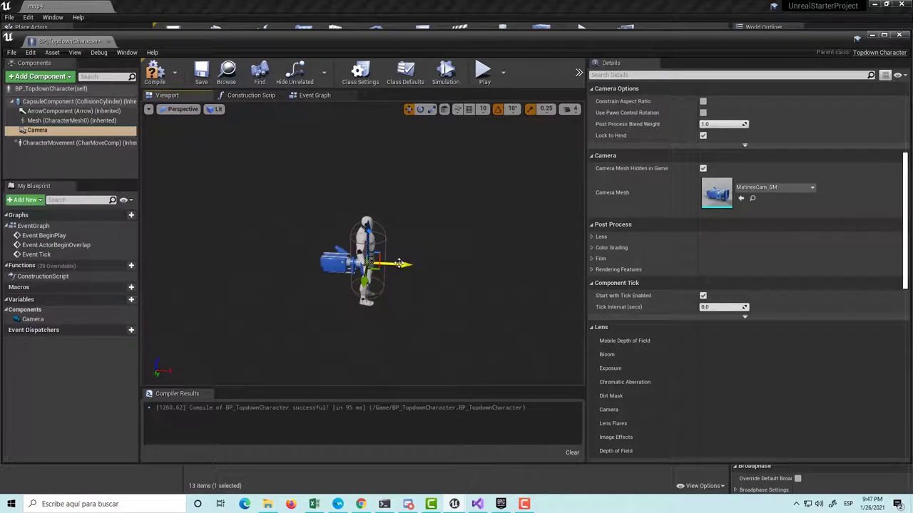
left_click_drag(399, 264, 278, 262)
left_click_drag(243, 217, 212, 110)
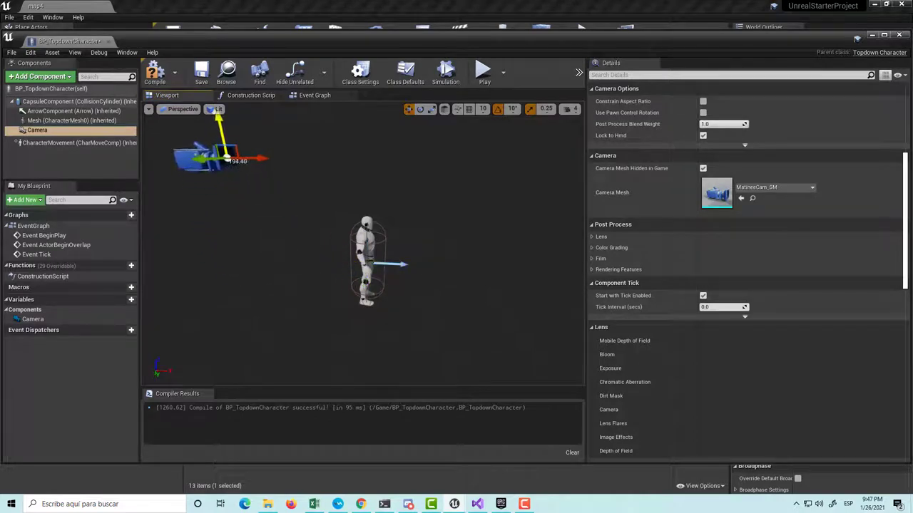
scroll(325, 202, "down", 3)
mouse_move(319, 200)
left_mouse_down()
mouse_move(235, 191)
mouse_move(200, 118)
left_mouse_up()
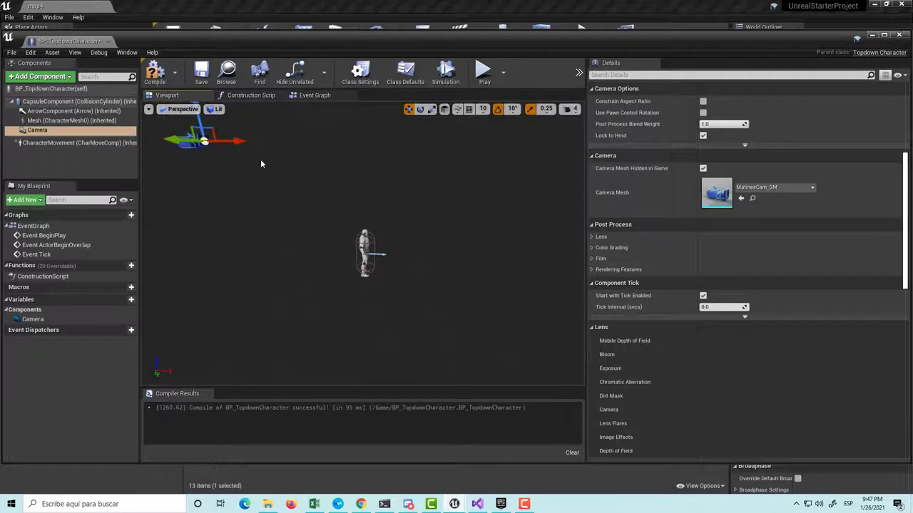
Pitch the camera down 40 degrees toward the character and raise it higher
key("e")
mouse_move(251, 182)
left_mouse_down()
mouse_move(257, 187)
mouse_move(247, 186)
left_mouse_up()
key("w")
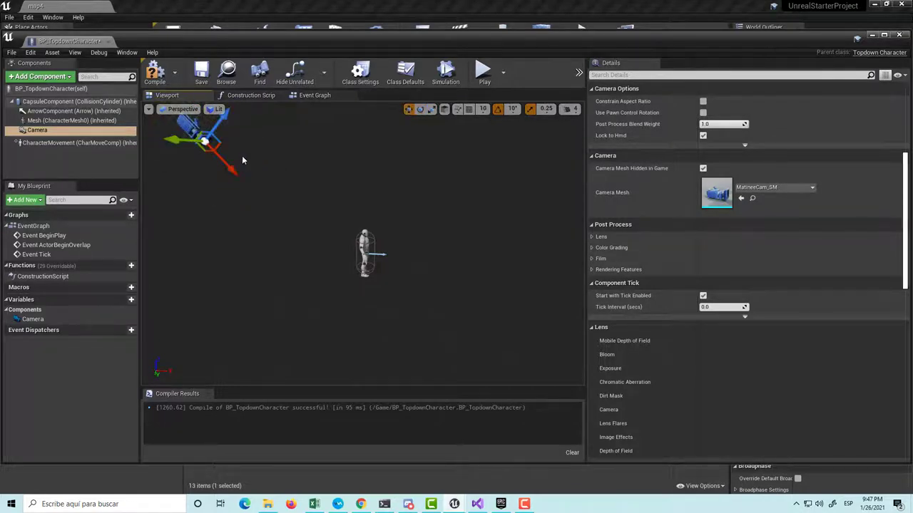
mouse_move(226, 154)
left_mouse_down()
mouse_move(270, 116)
mouse_move(284, 140)
mouse_move(290, 131)
left_mouse_up()
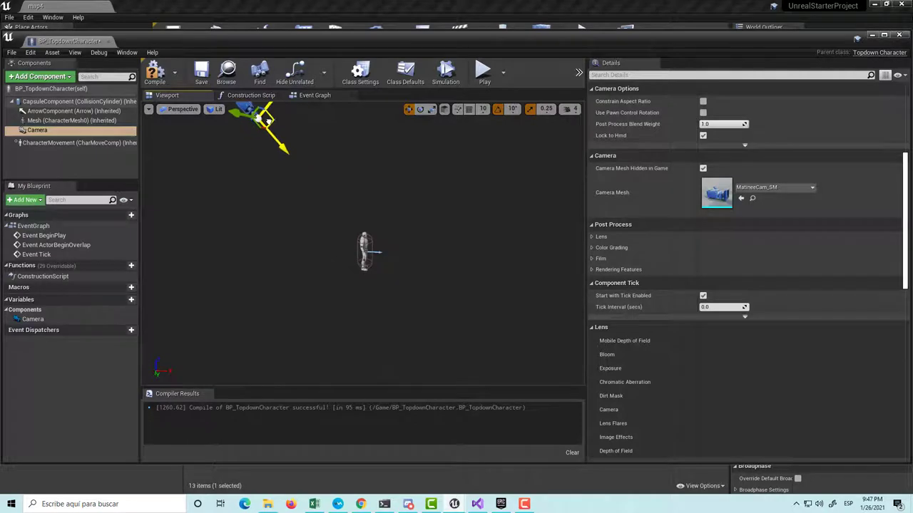
Save and recompile BP_TopdownCharacter, then close the blueprint editor
key("ctrl+s")
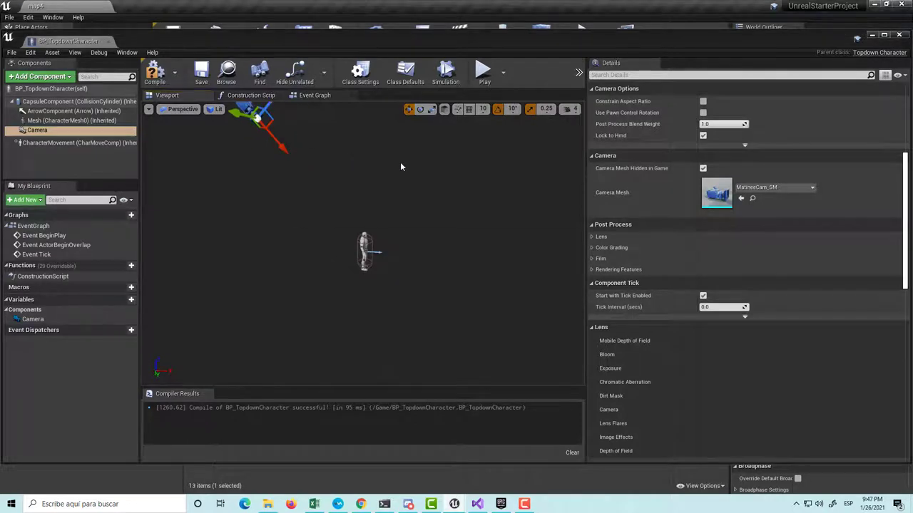
left_click(155, 75)
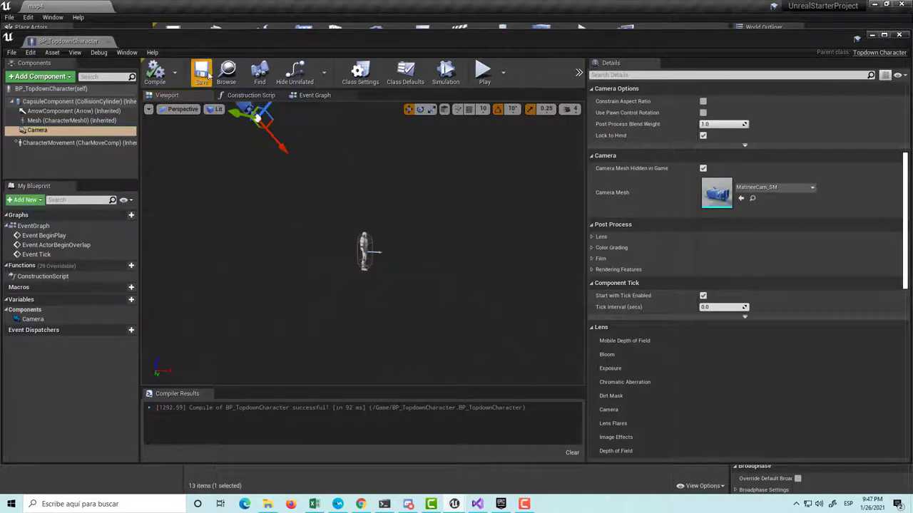
left_click(898, 34)
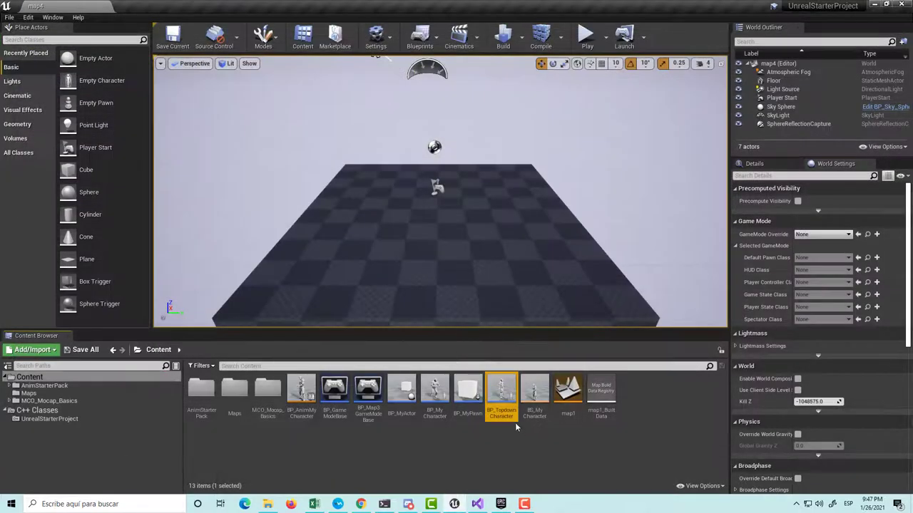
Drop BP_TopdownCharacter into map4, move it, undo the placement, and reopen the blueprint
left_click_drag(453, 265, 445, 206)
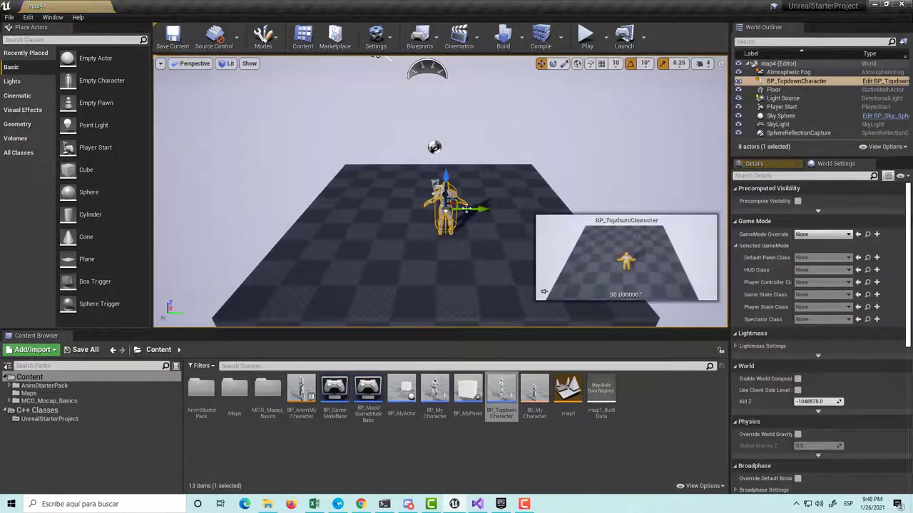
left_click_drag(446, 174, 447, 170)
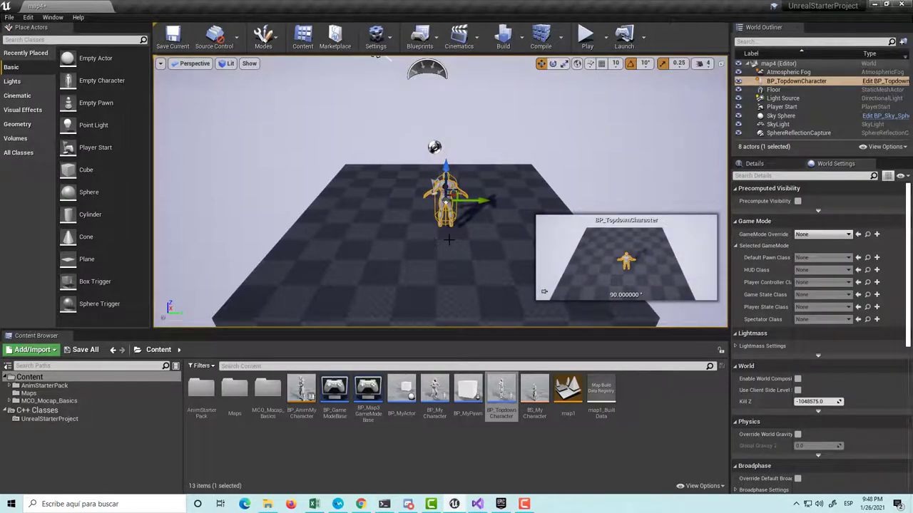
key("ctrl+z")
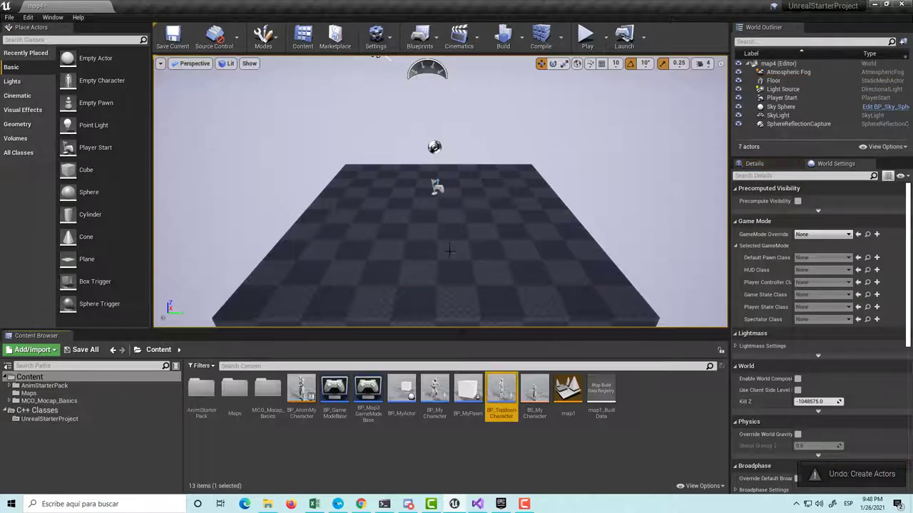
double_click(506, 399)
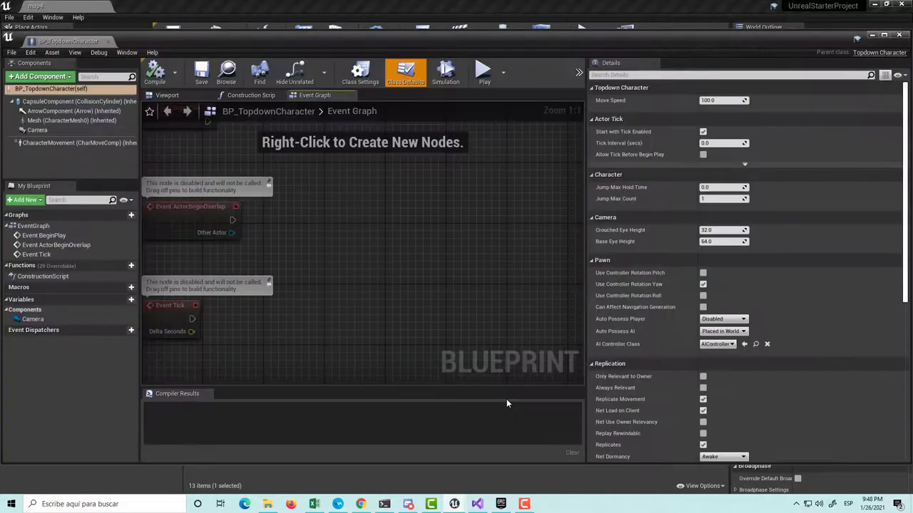
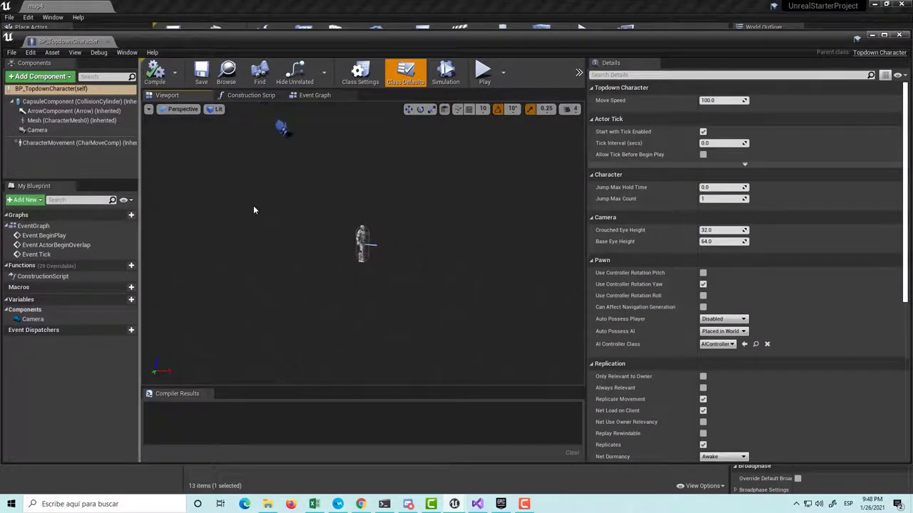
Close BP_TopdownCharacter and create a Blend Space asset based on UE4_Mannequin_Skeleton
left_click(901, 36)
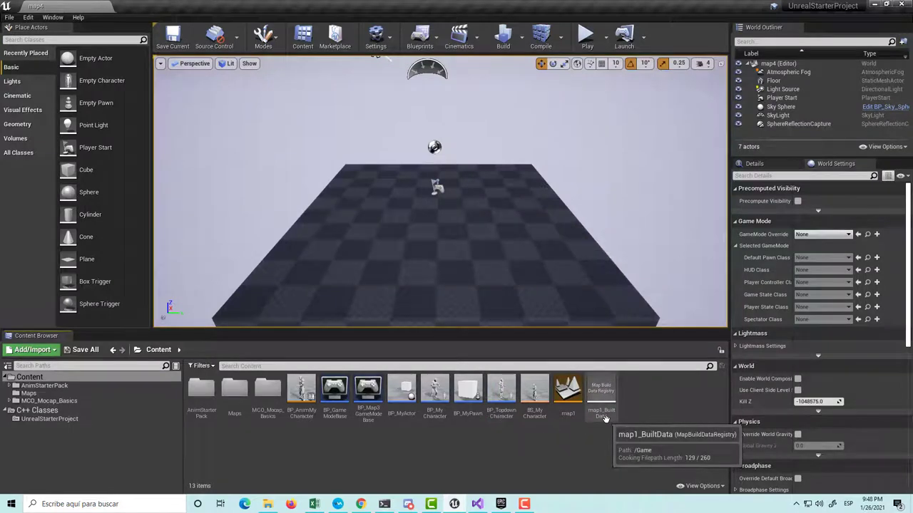
right_click(525, 438)
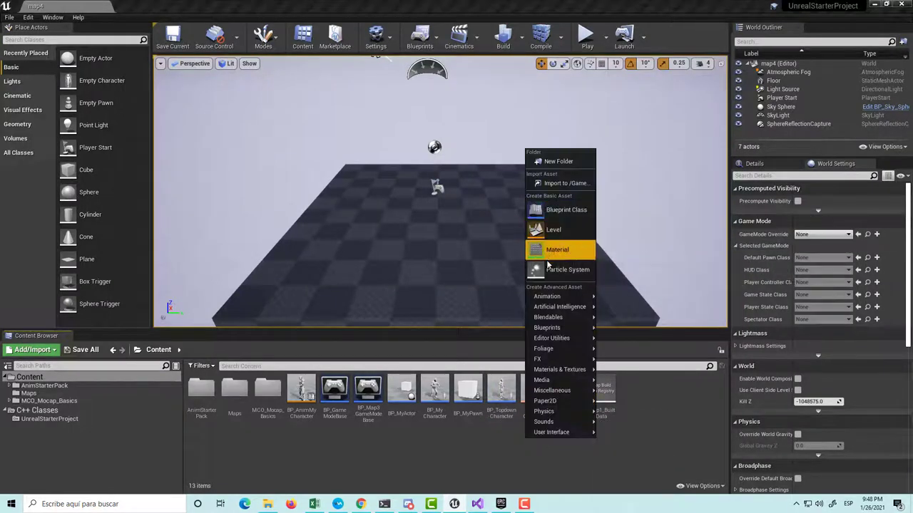
mouse_move(563, 299)
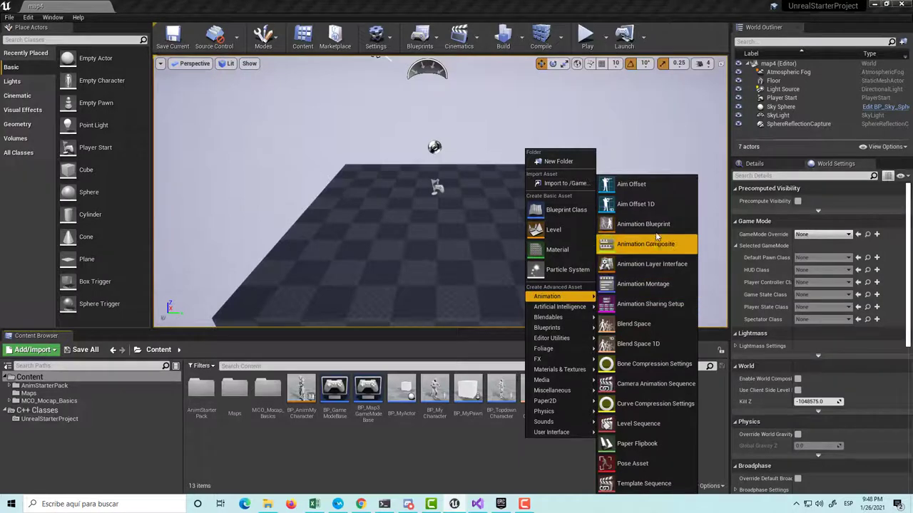
left_click(665, 330)
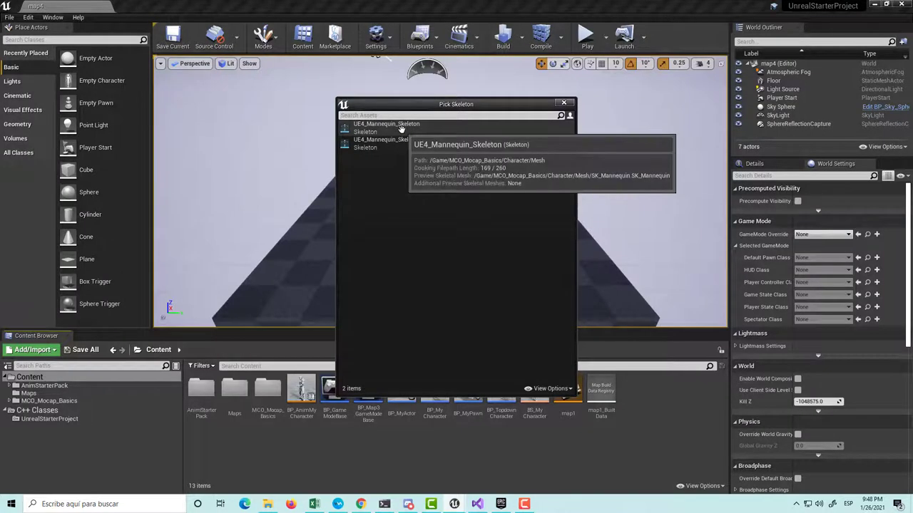
left_click(402, 128)
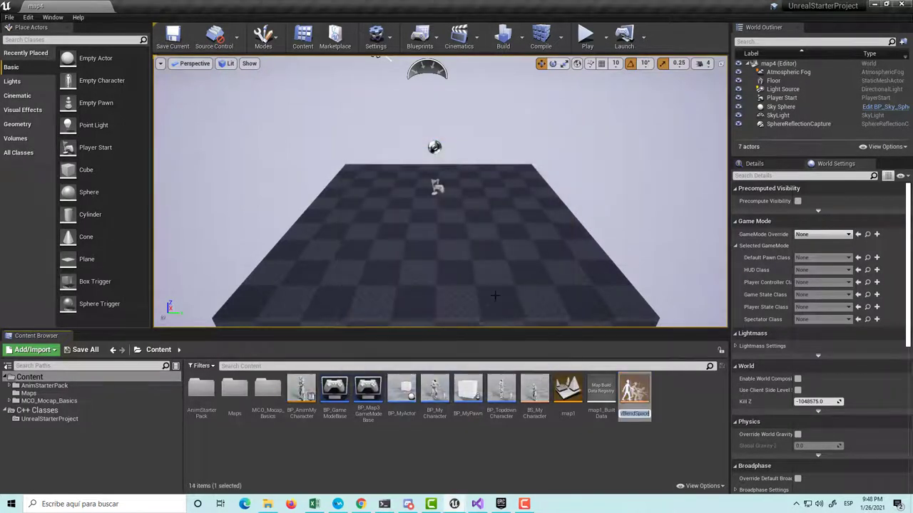
Name the blend space BS_Mocap and drag MOB1_Stand_Relaxed_Idle_v2_IPC onto its graph
type("BS")
type("_Mi")
type("xcap")
key("Return")
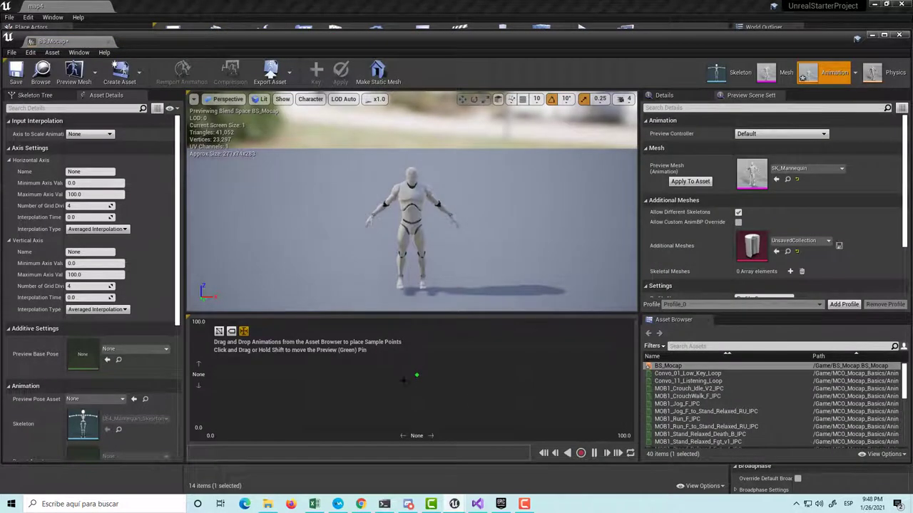
left_click(707, 346)
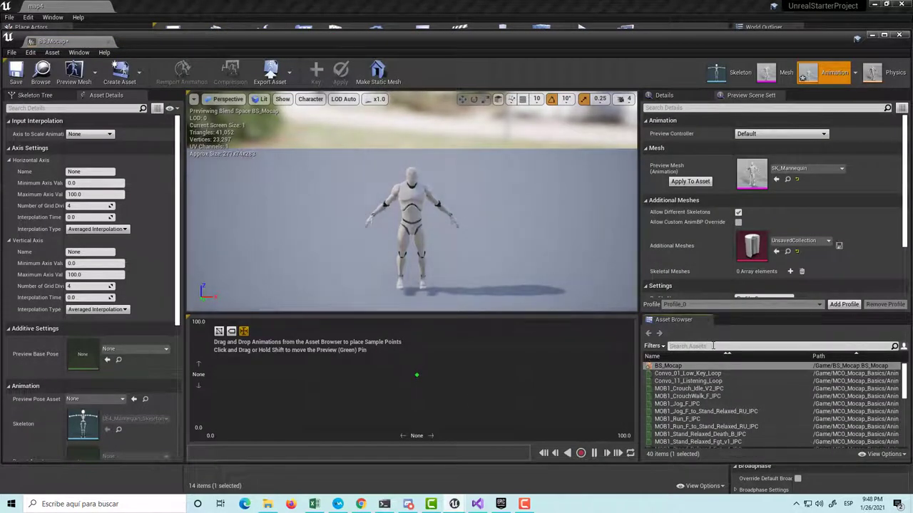
type("idle")
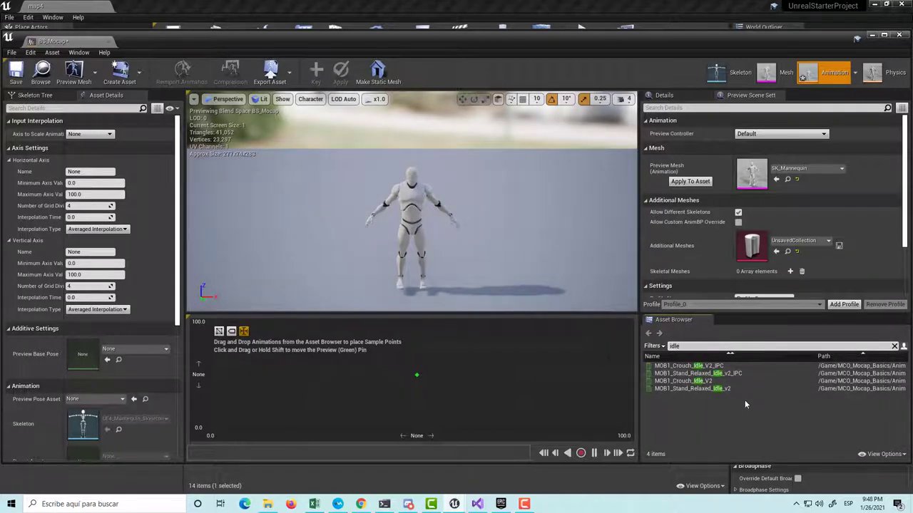
left_click(699, 390)
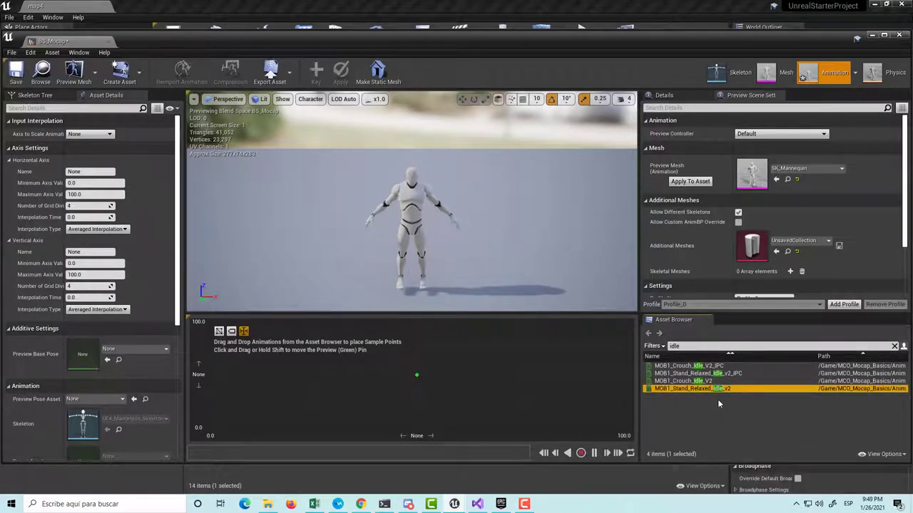
left_click(719, 373)
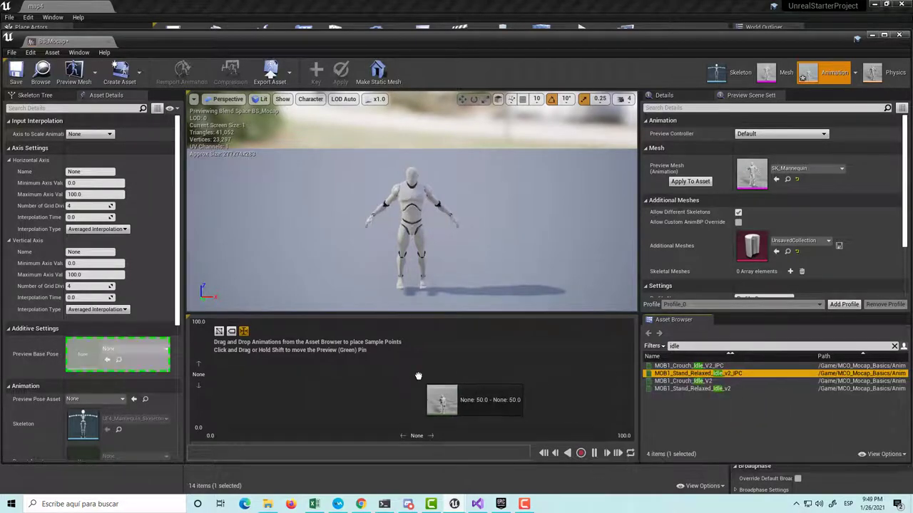
left_click_drag(665, 378, 418, 374)
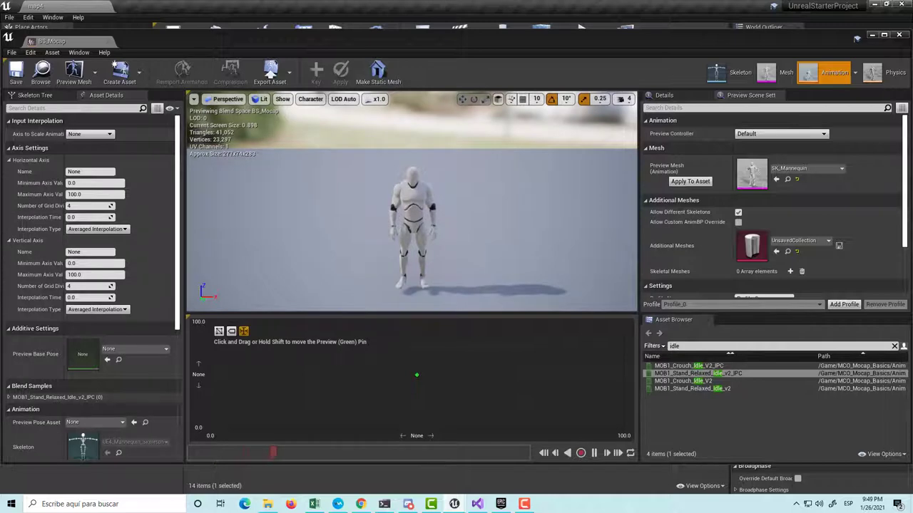
Close the BS_Mocap editor and force-delete the BS_Mocap asset
left_click(900, 35)
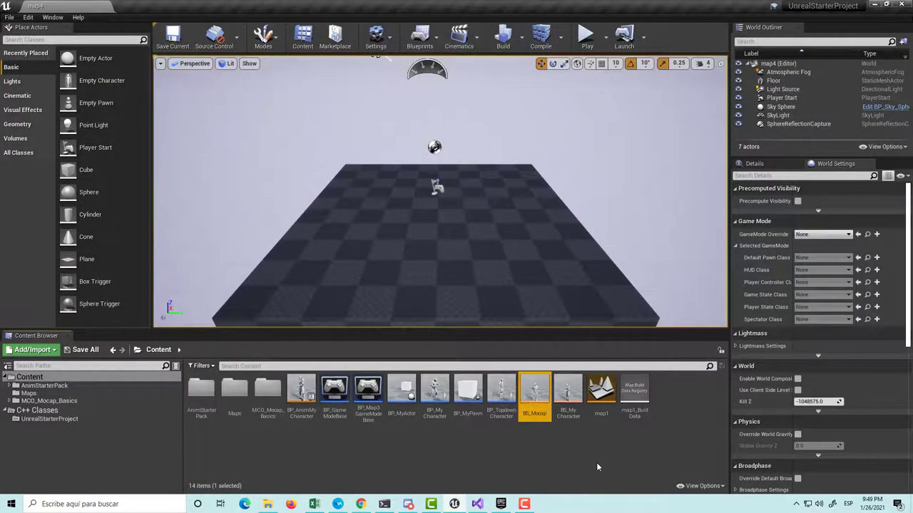
key("Delete")
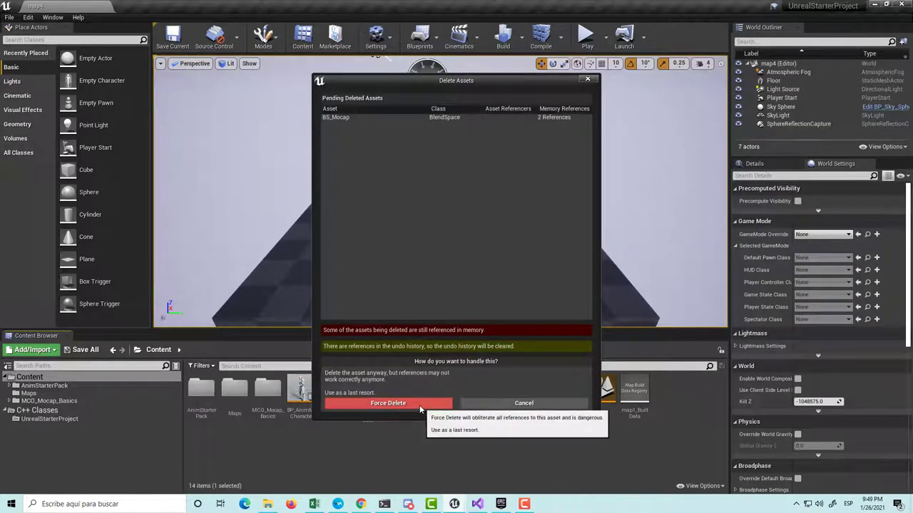
left_click(421, 404)
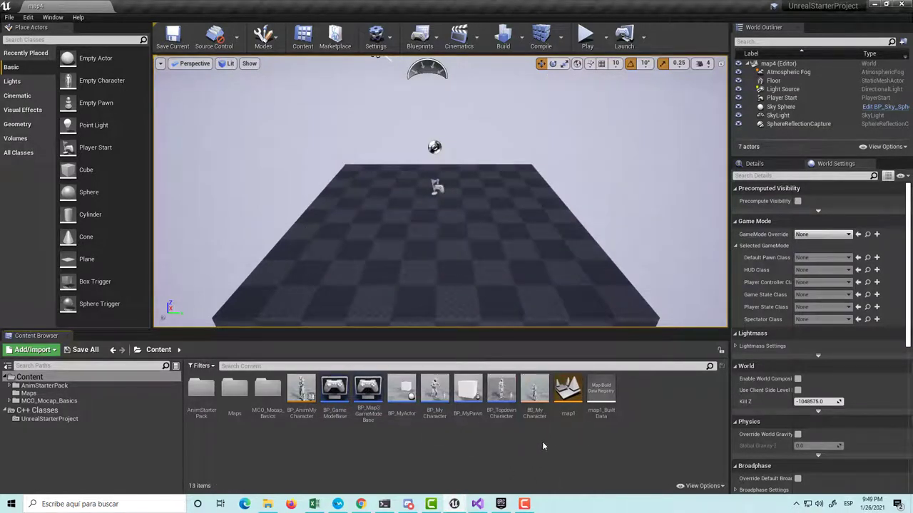
right_click(552, 434)
Create a Blend Space 1D on UE4_Mannequin_Skeleton named BS_Topdown
mouse_move(564, 429)
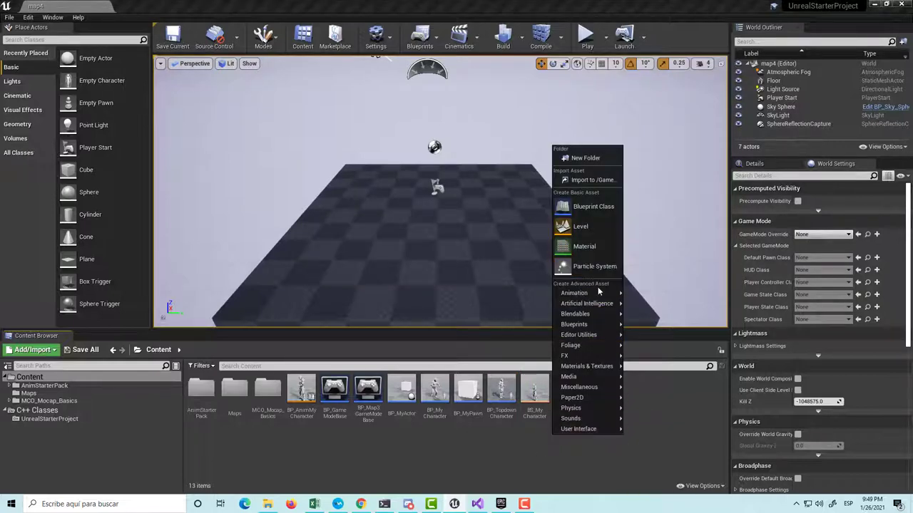
mouse_move(600, 294)
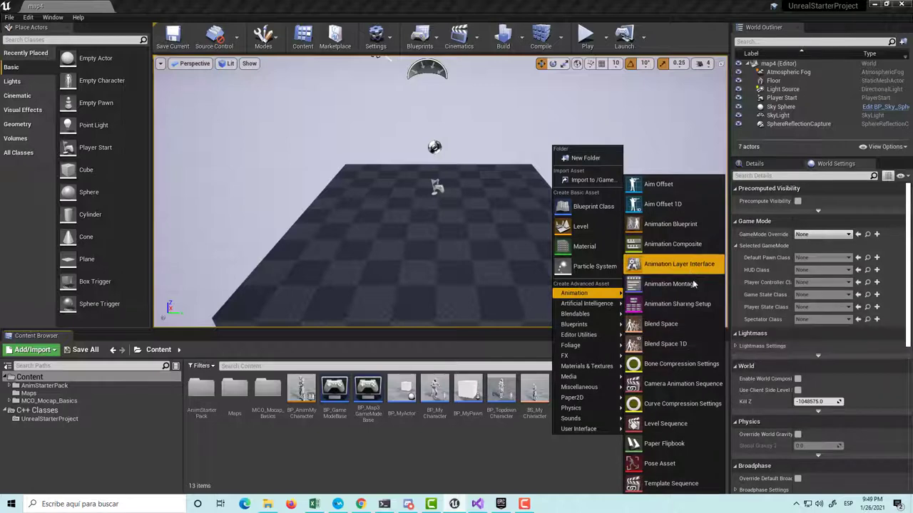
left_click(692, 345)
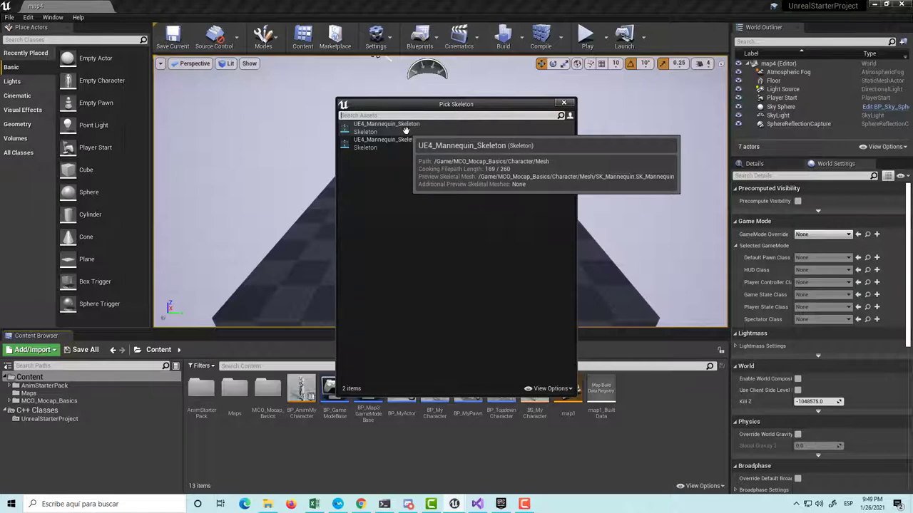
left_click(404, 129)
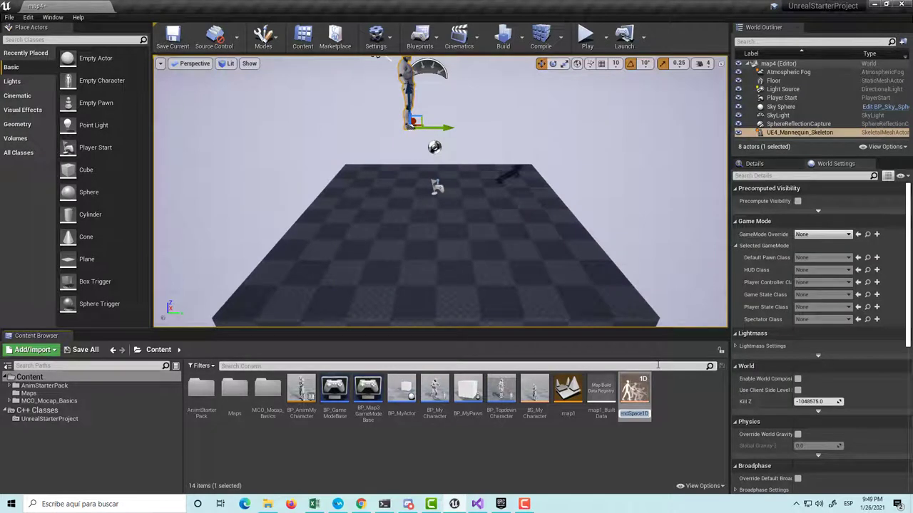
type("BS")
type("down")
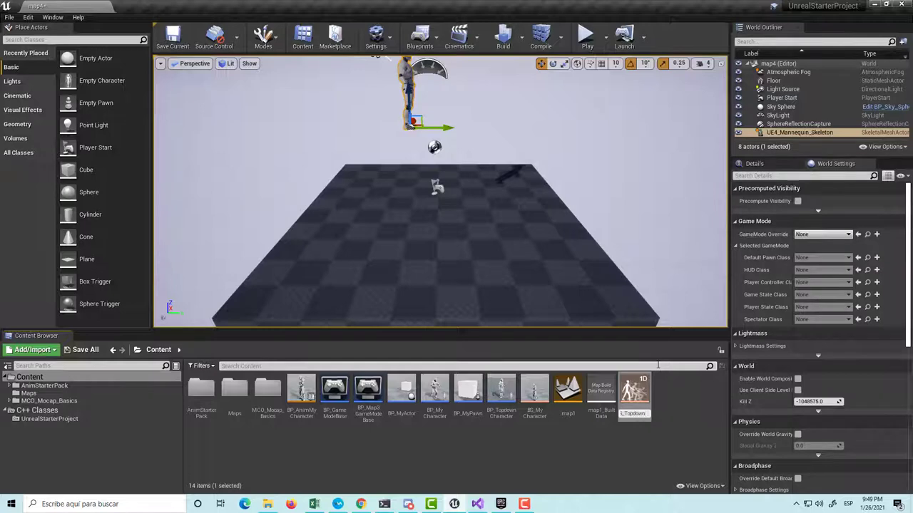
key("Return")
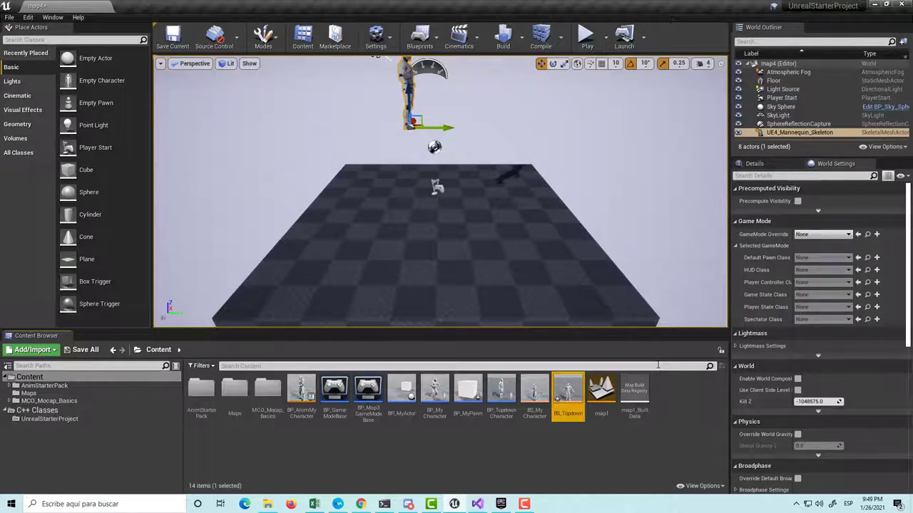
Open BS_Topdown and set its horizontal axis name to Y
key("Return")
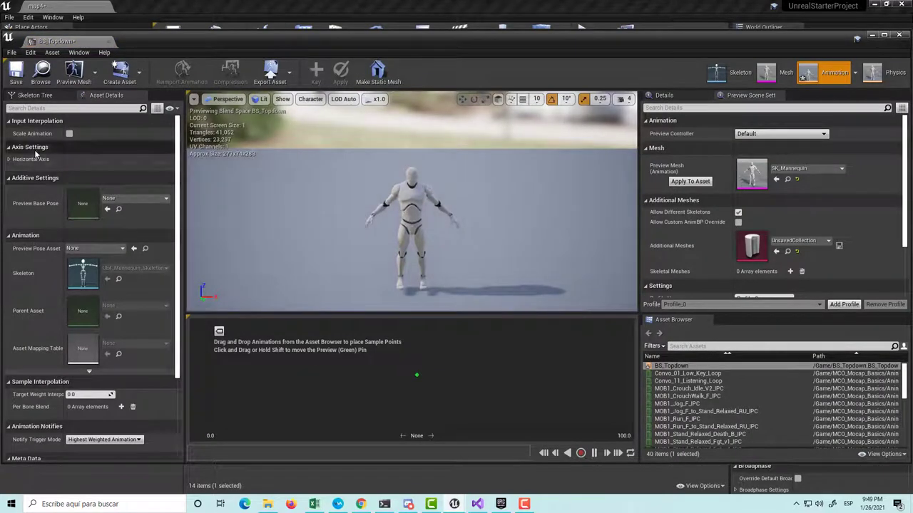
left_click(14, 163)
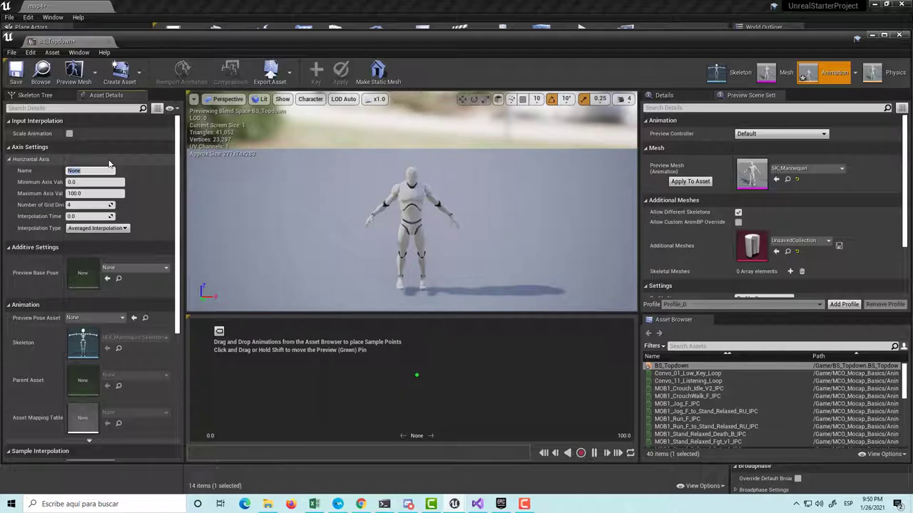
type("Y")
key("Return")
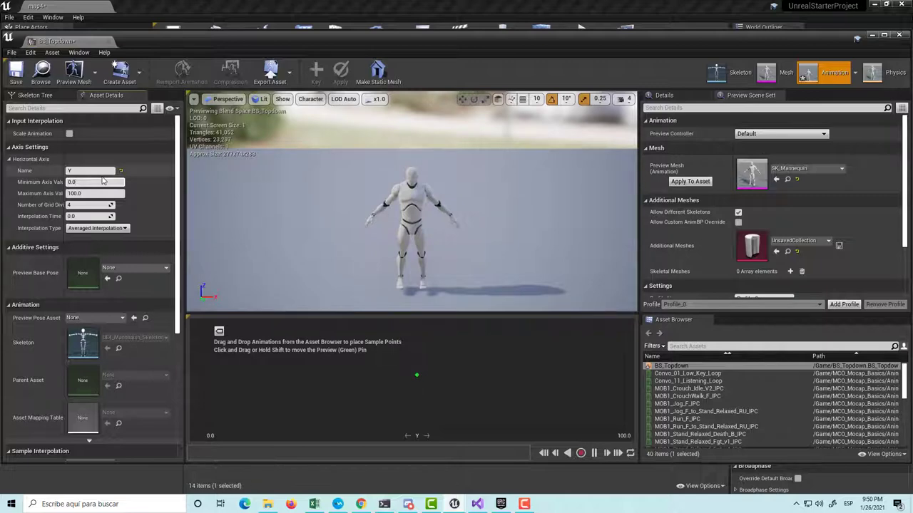
left_click(101, 181)
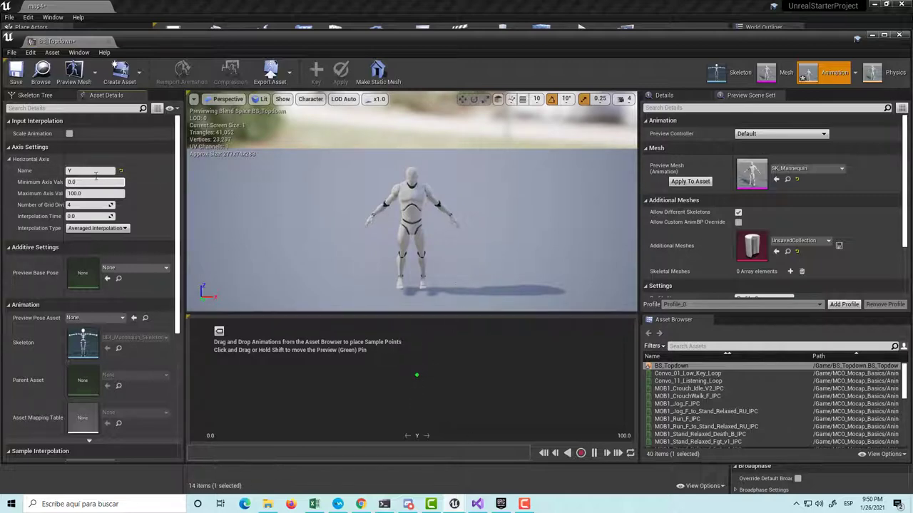
Place MOB1_Stand_Relaxed_Idle_v2_IPC at the axis start, undoing one misplaced drop
left_click(703, 346)
type("idle")
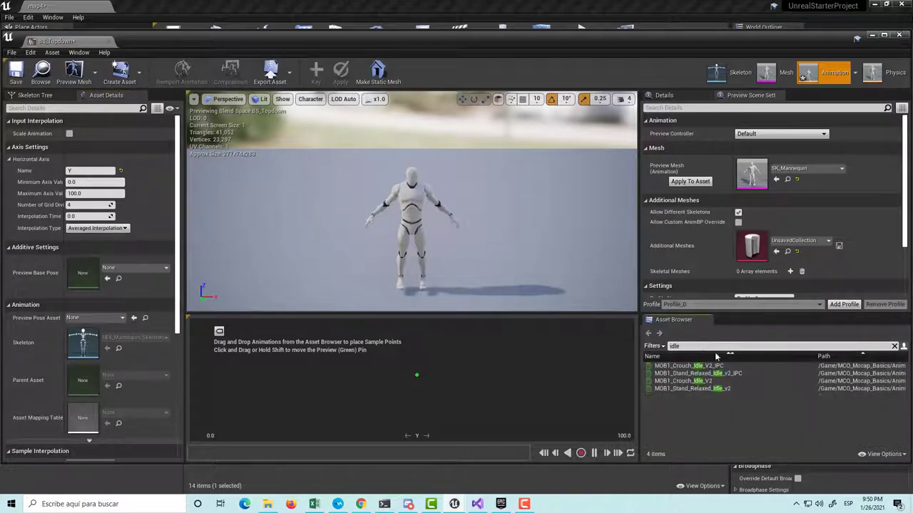
left_click(742, 375)
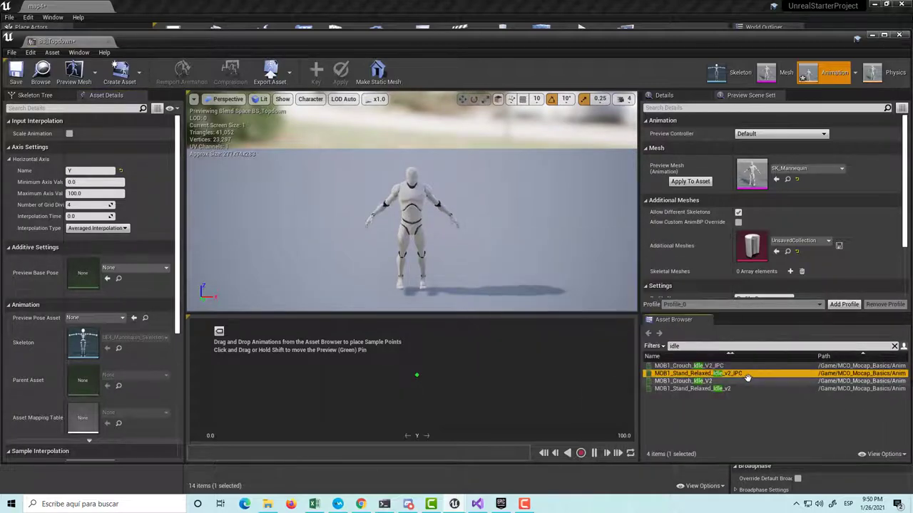
left_click_drag(741, 375, 444, 389)
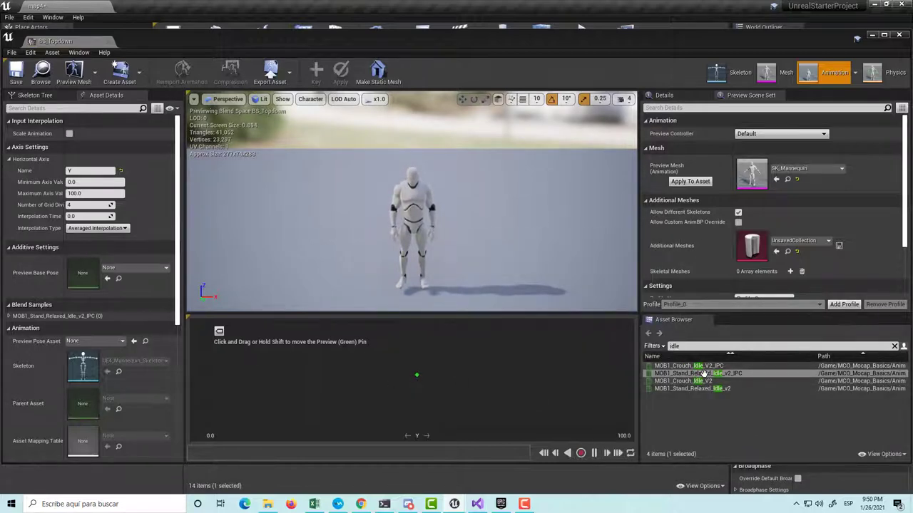
key("ctrl+z")
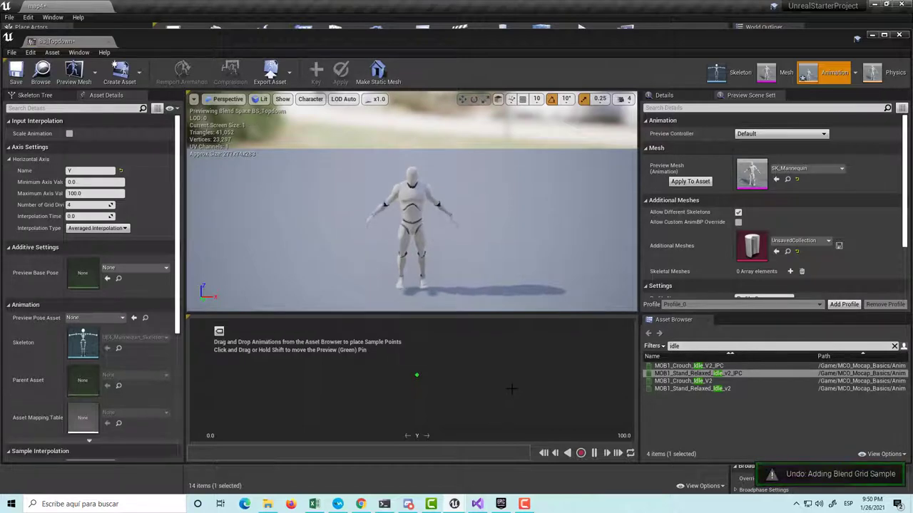
left_click_drag(695, 373, 210, 375)
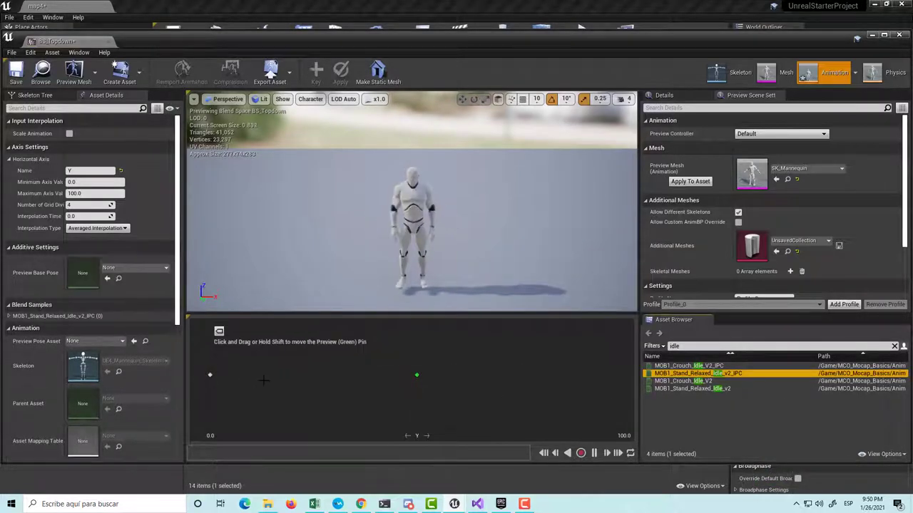
left_click(268, 378)
type("magnitude")
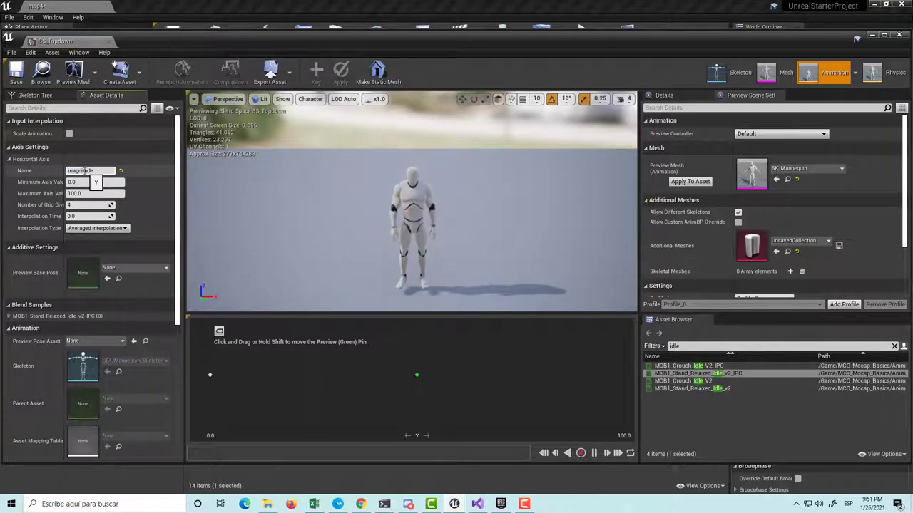
Commit the axis name magnitude and add MOB1_Walk_F as a sample
left_click(82, 171)
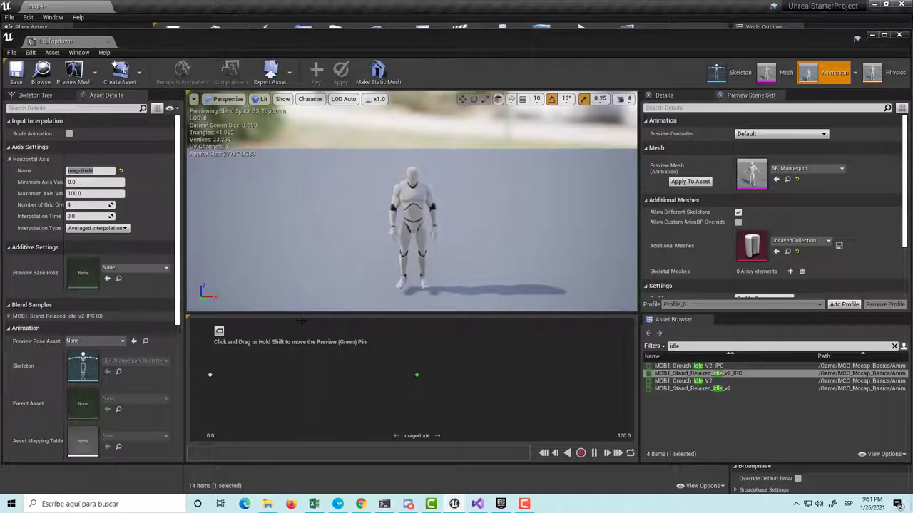
left_click(673, 421)
type("walk")
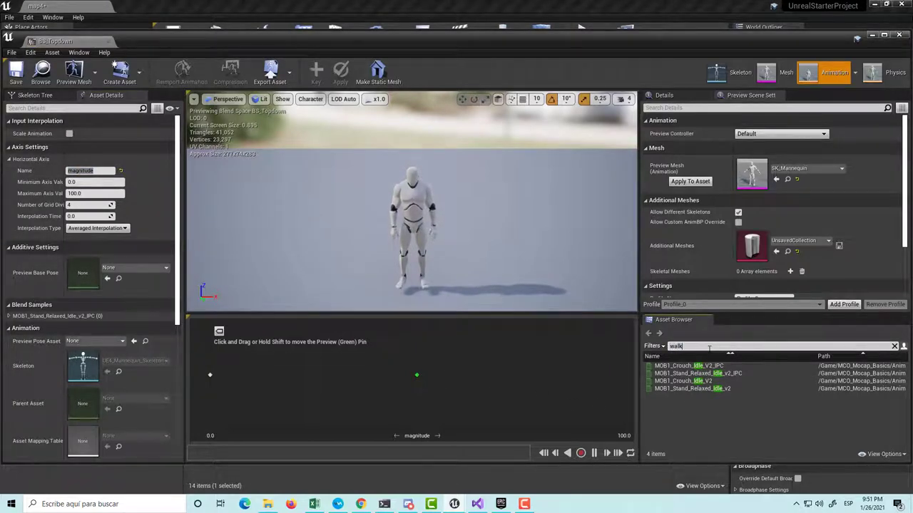
key("Return")
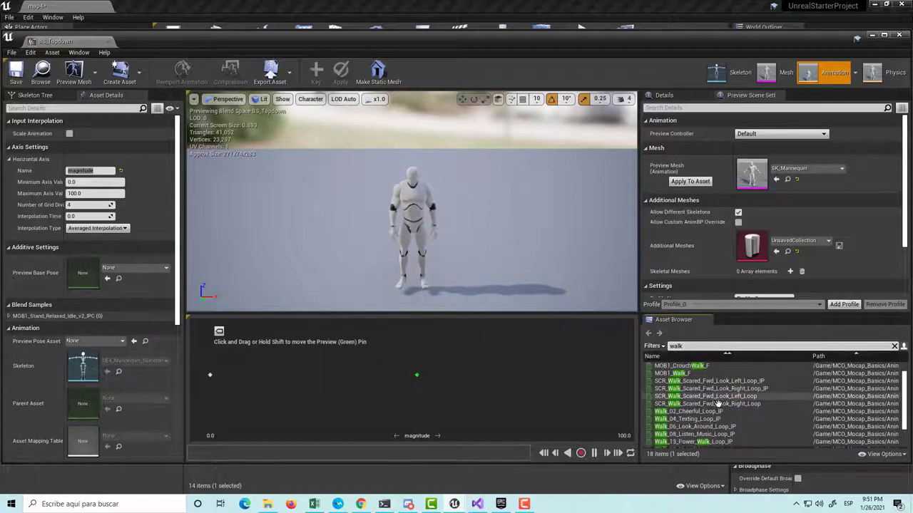
scroll(756, 400, "down", 2)
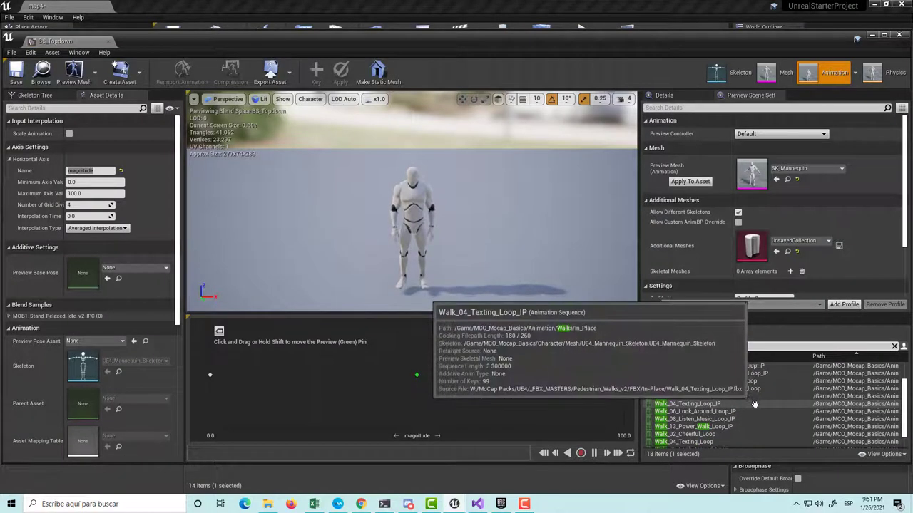
scroll(741, 412, "down", 1)
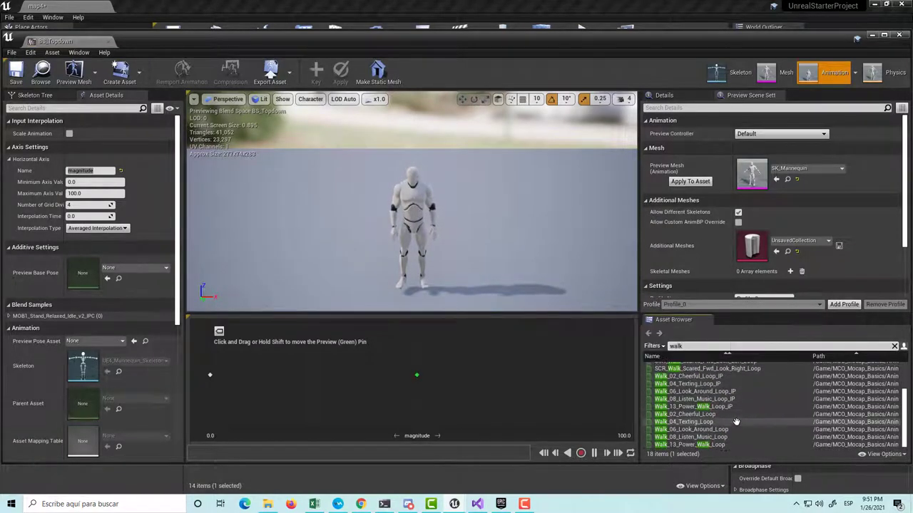
scroll(734, 426, "down", 1)
scroll(720, 430, "up", 1)
scroll(713, 431, "up", 1)
scroll(712, 429, "up", 1)
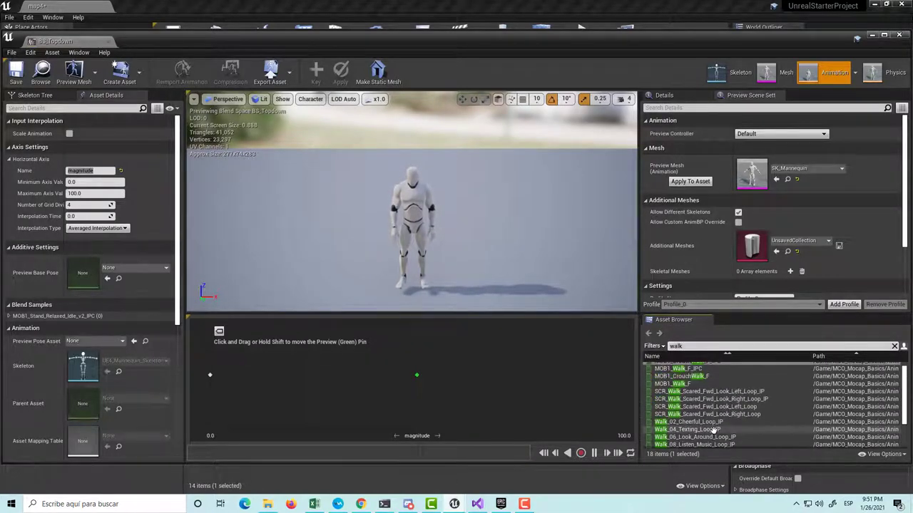
scroll(709, 424, "up", 1)
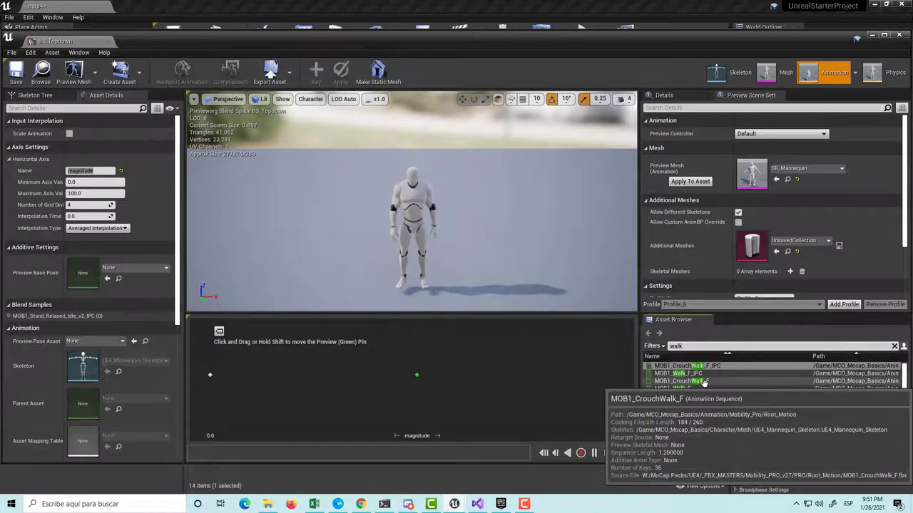
left_click(691, 389)
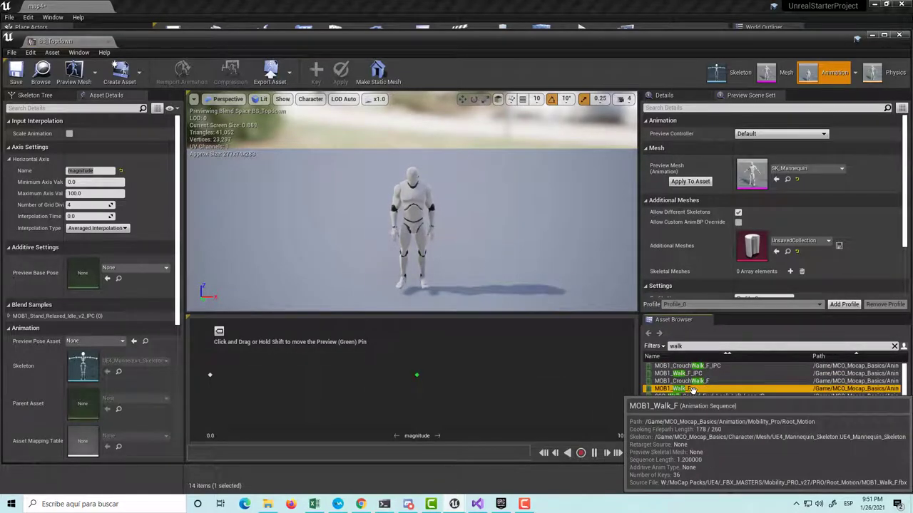
left_click_drag(691, 389, 342, 382)
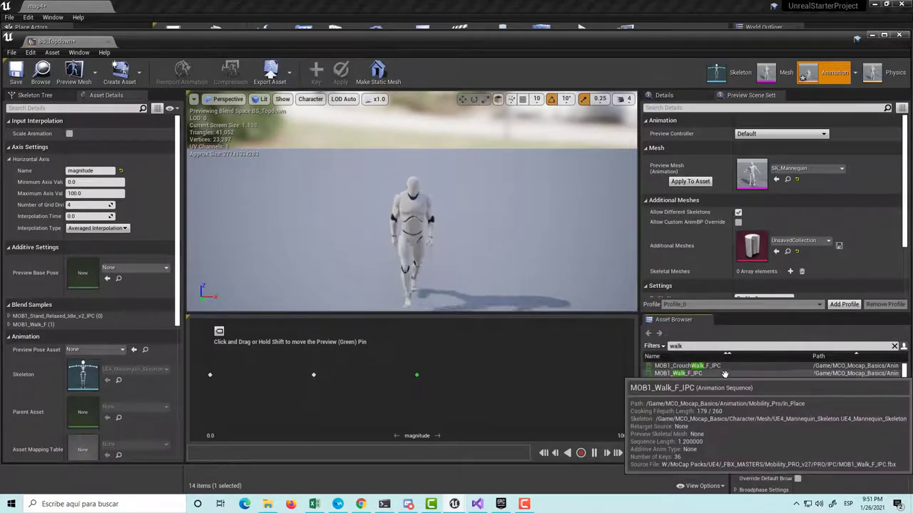
Replace the walk sample with MOB1_Walk_F_IPC and preview the idle-to-walk blend
left_click_drag(722, 375, 313, 376)
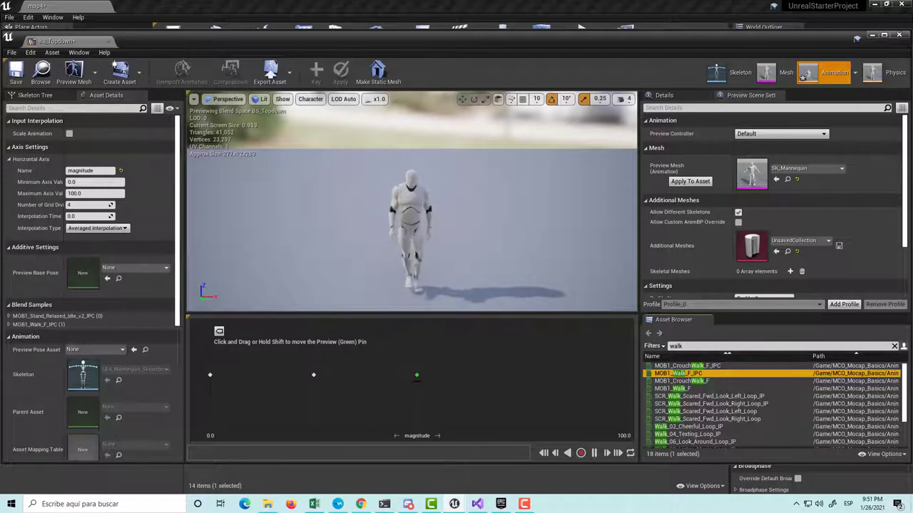
mouse_move(416, 375)
left_mouse_down()
mouse_move(210, 376)
mouse_move(310, 376)
left_mouse_up()
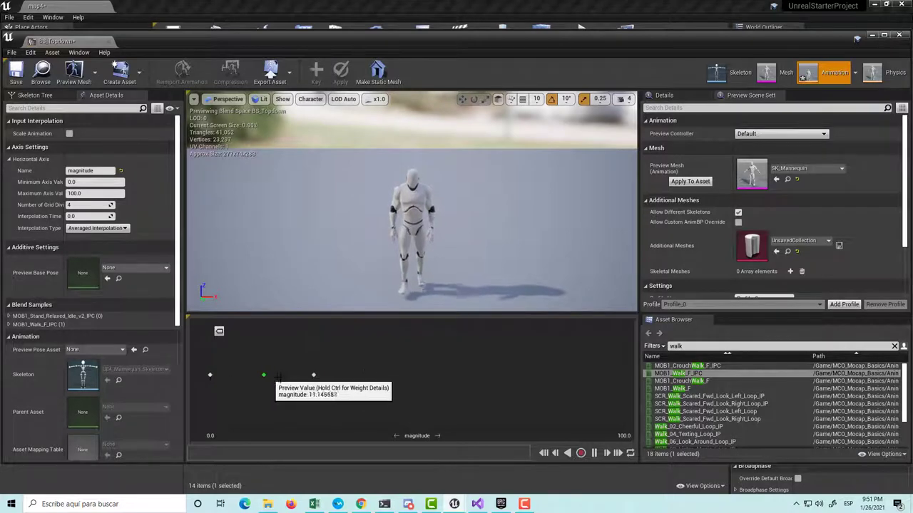
left_click_drag(312, 379, 314, 375)
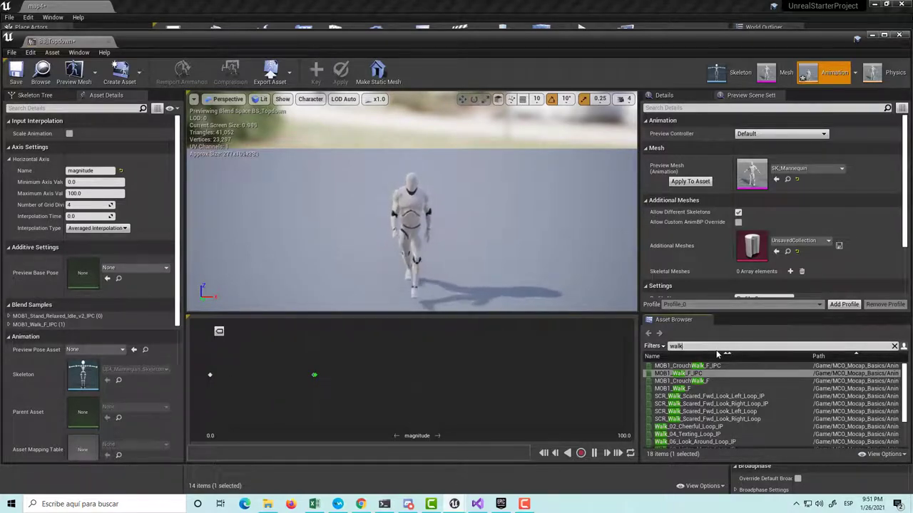
Add MOB1_Jog_F_IPC as a sample further along the magnitude axis
type("jog")
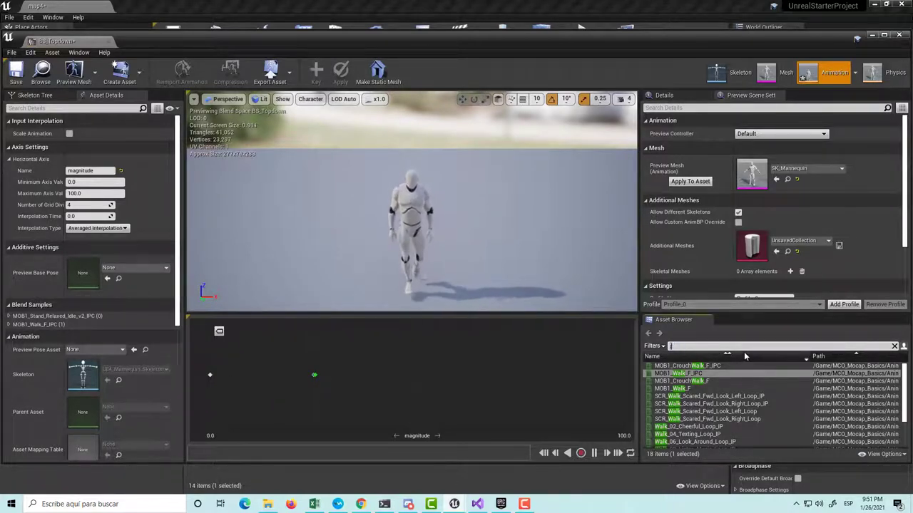
left_click(715, 365)
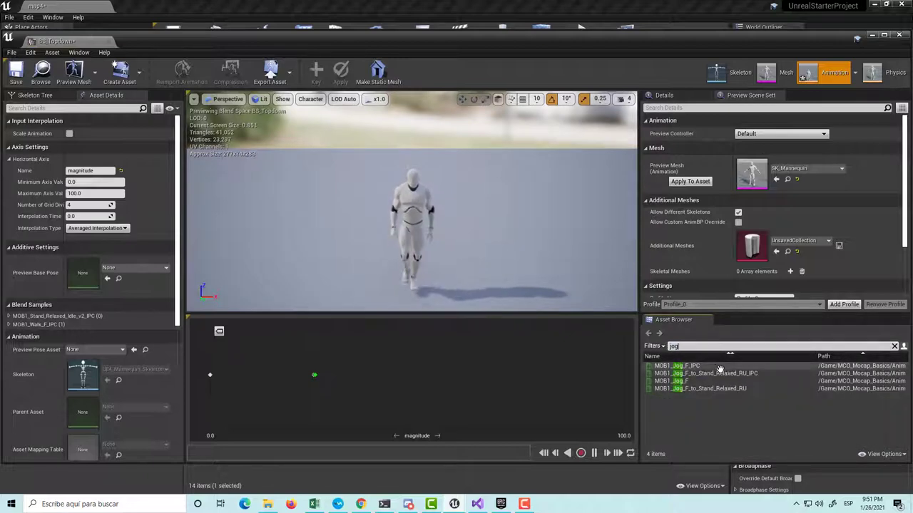
left_click_drag(714, 367, 416, 375)
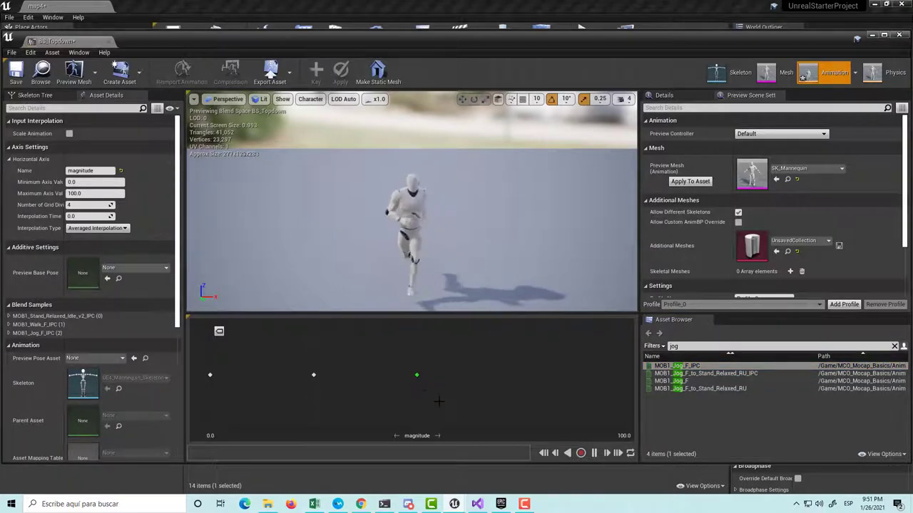
left_click(697, 347)
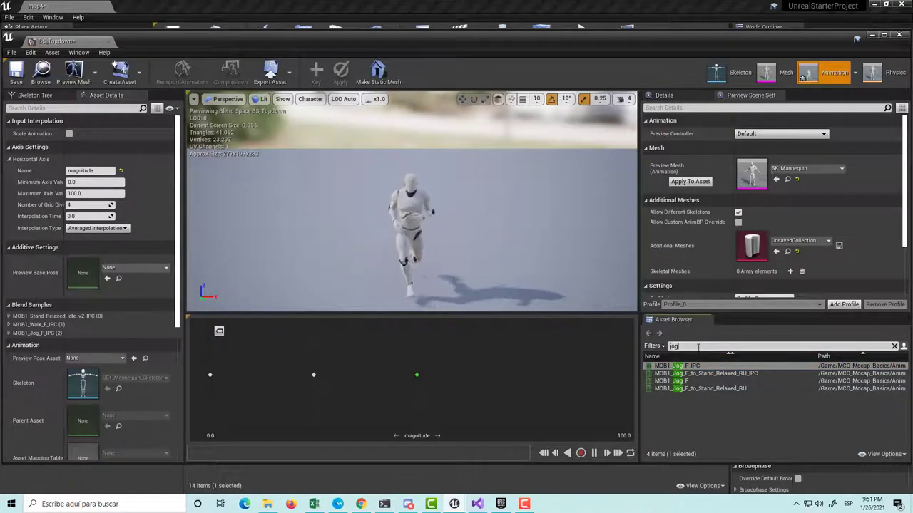
type("run")
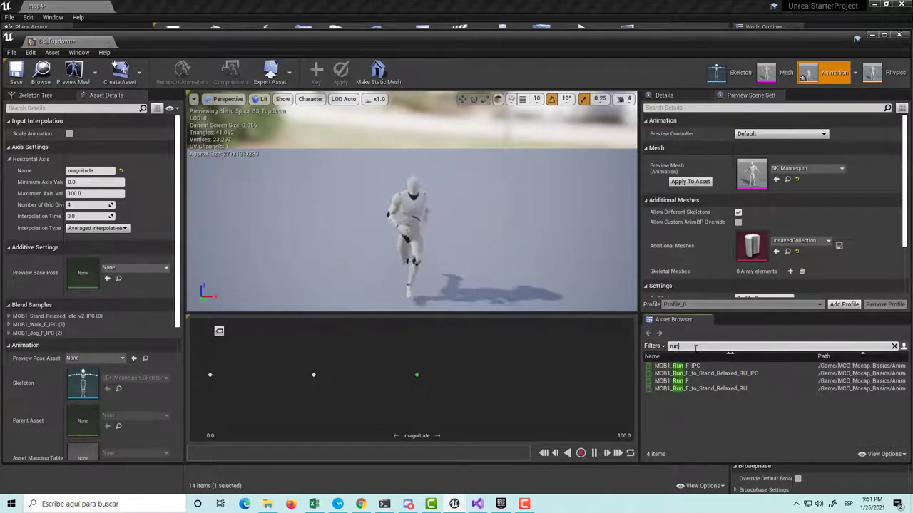
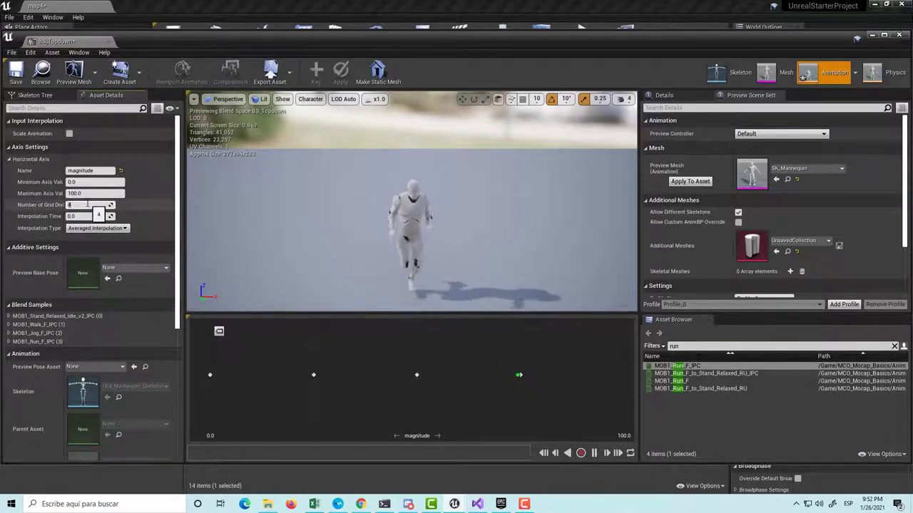
Use 3 grid divisions, move jog to about magnitude 67 and run to 100, then preview the blend
type("3")
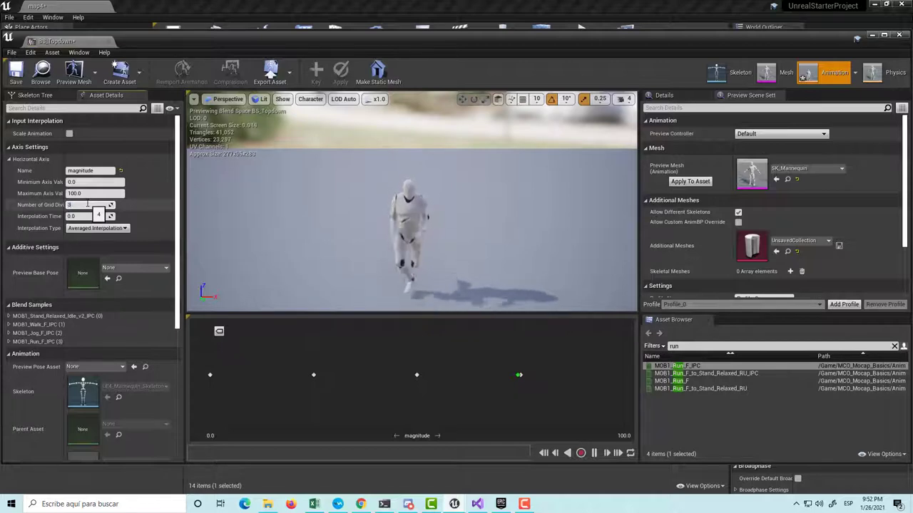
key("Return")
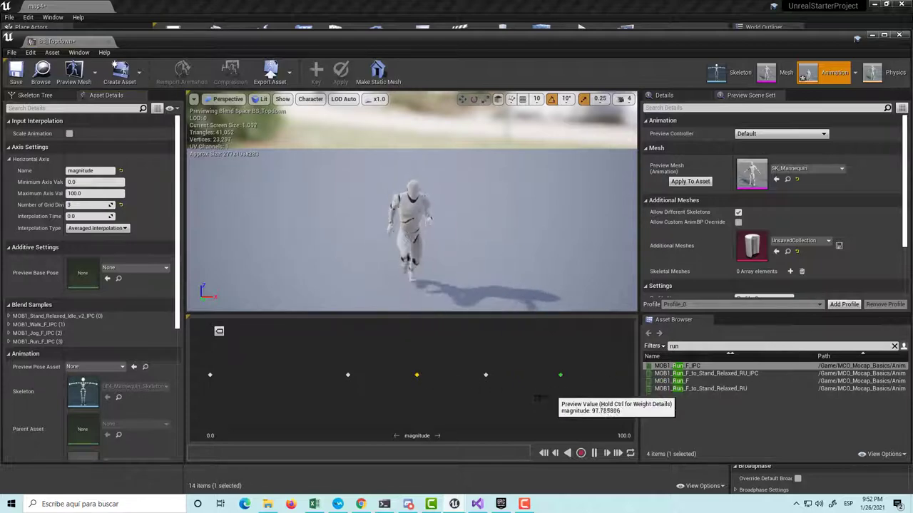
mouse_move(407, 383)
left_mouse_down()
mouse_move(433, 383)
mouse_move(428, 378)
left_mouse_up()
left_click_drag(486, 375, 596, 370)
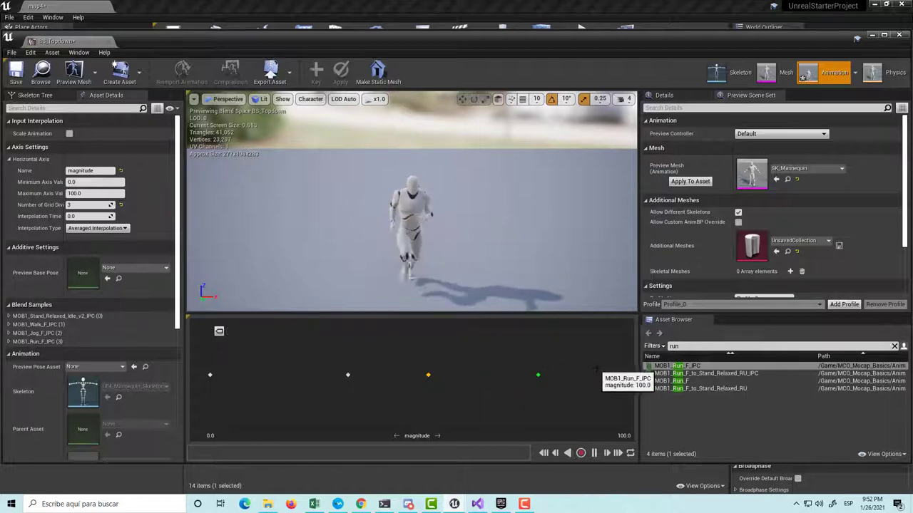
left_click_drag(428, 375, 487, 375)
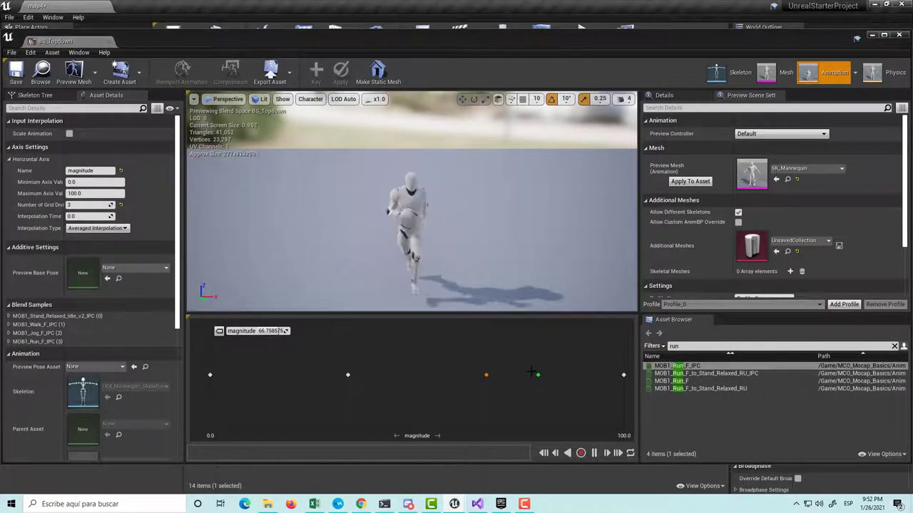
mouse_move(531, 372)
left_mouse_down()
mouse_move(633, 382)
mouse_move(161, 398)
left_mouse_up()
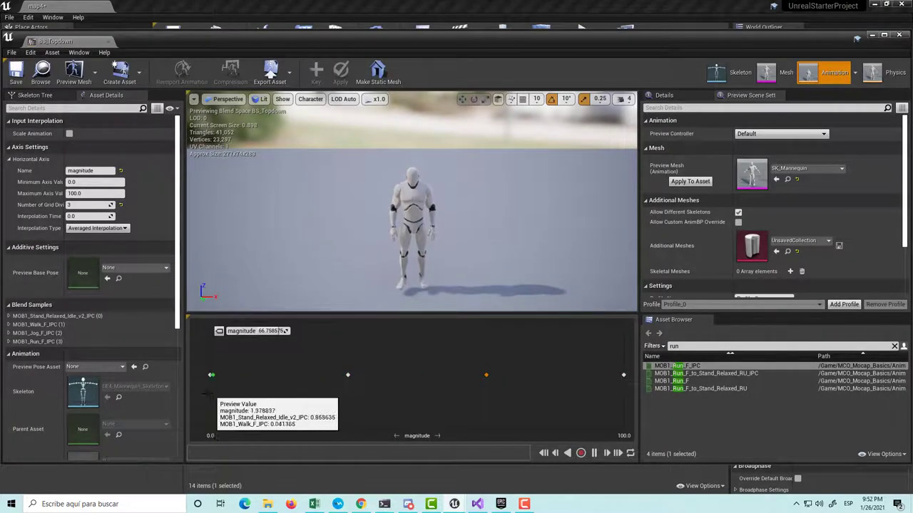
mouse_move(194, 397)
left_mouse_down()
mouse_move(626, 382)
mouse_move(342, 406)
mouse_move(624, 401)
mouse_move(621, 392)
mouse_move(209, 375)
left_mouse_up()
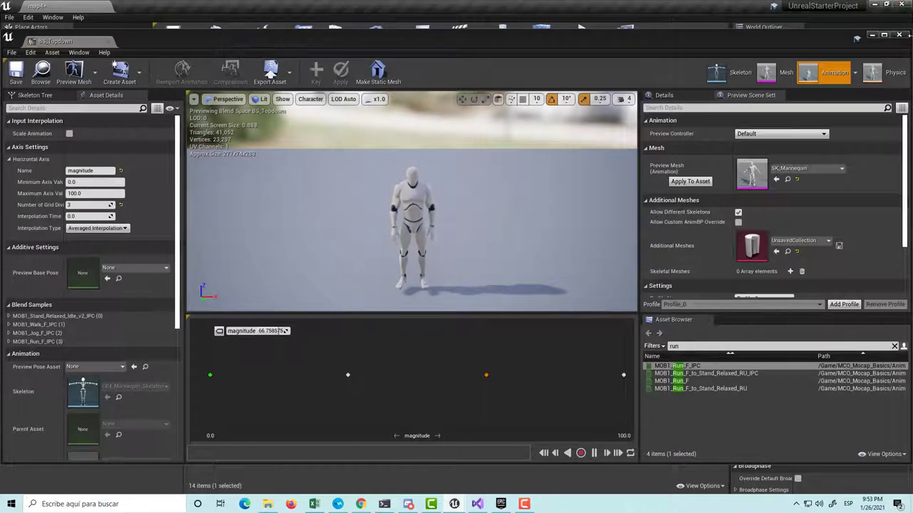
Close BS_Topdown and create an Animation Blueprint for UE4_Mannequin_Skeleton named BP_AMocap
left_click(899, 34)
left_click(581, 449)
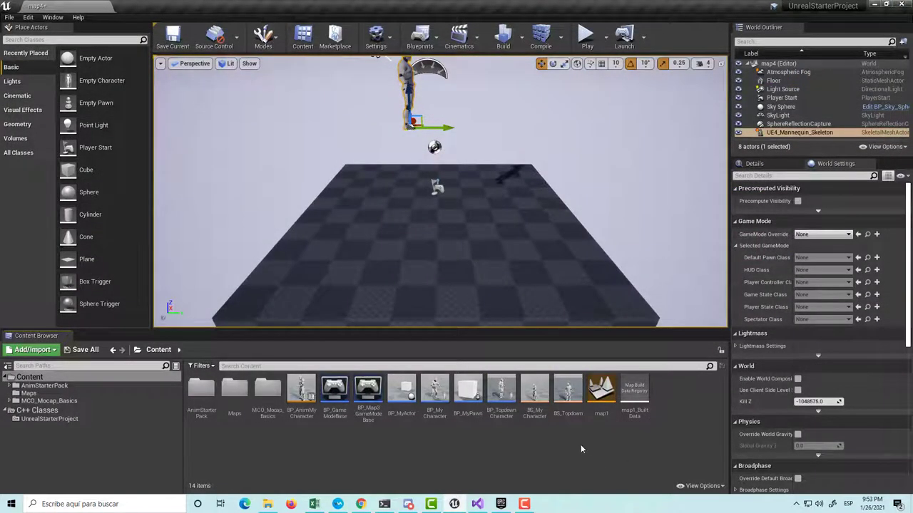
right_click(570, 448)
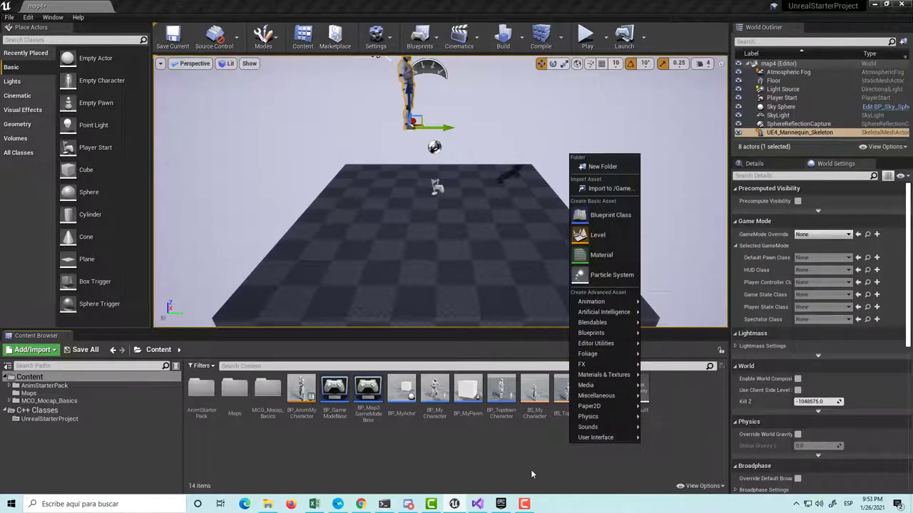
mouse_move(625, 306)
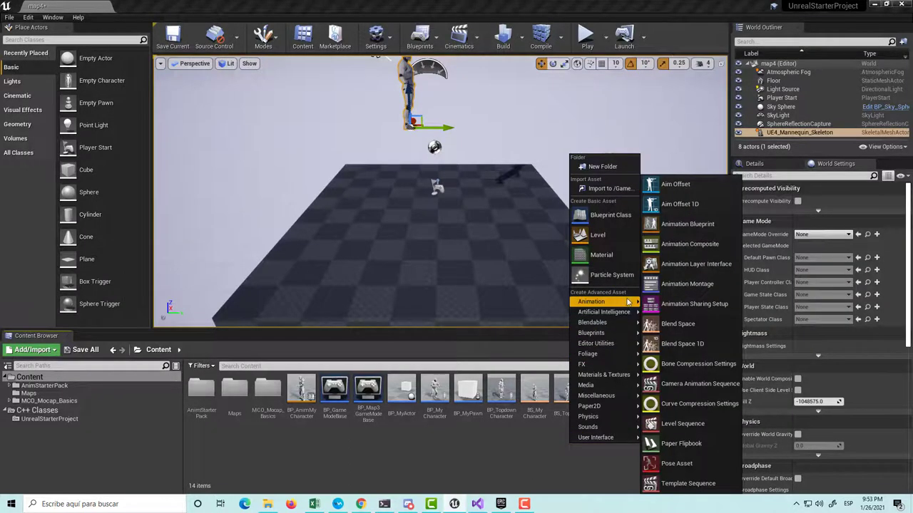
left_click(706, 224)
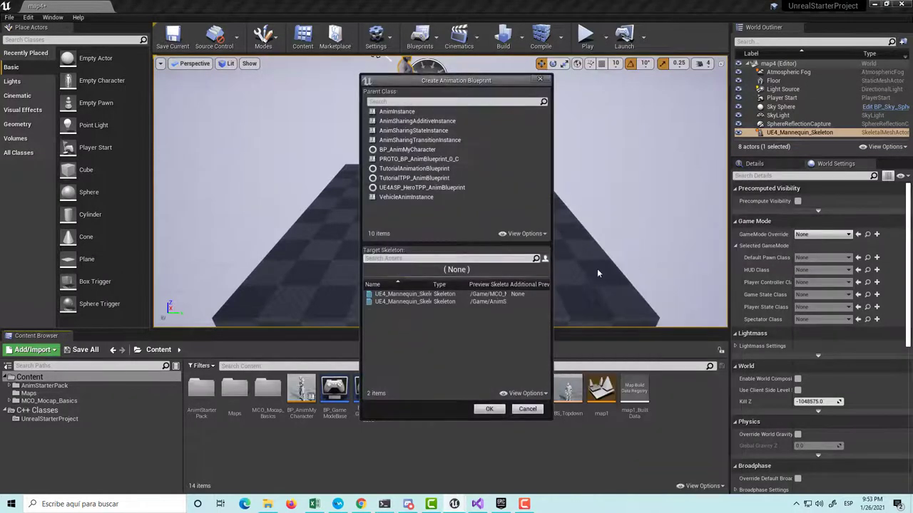
left_click(412, 294)
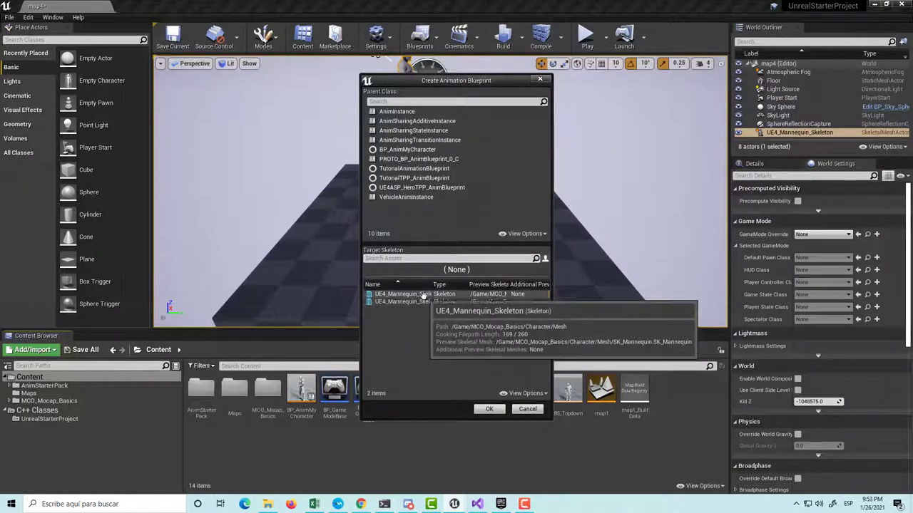
left_click(490, 409)
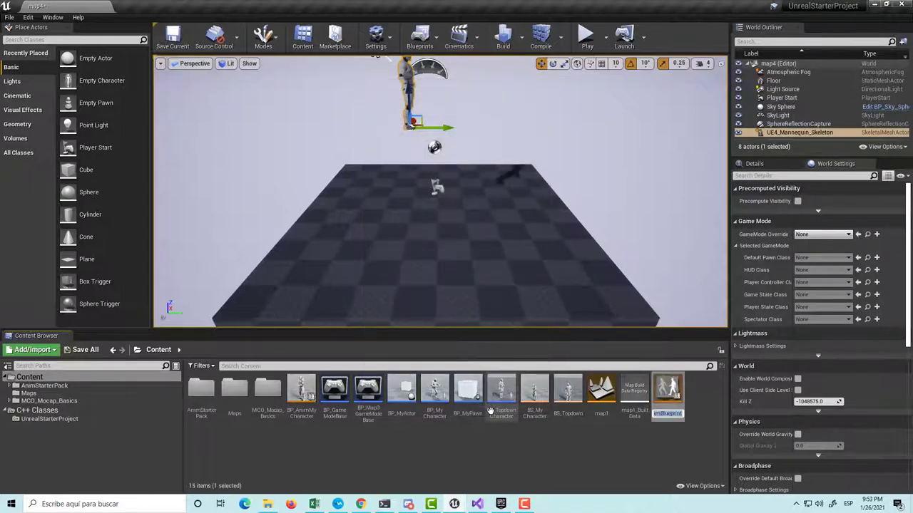
type("BP")
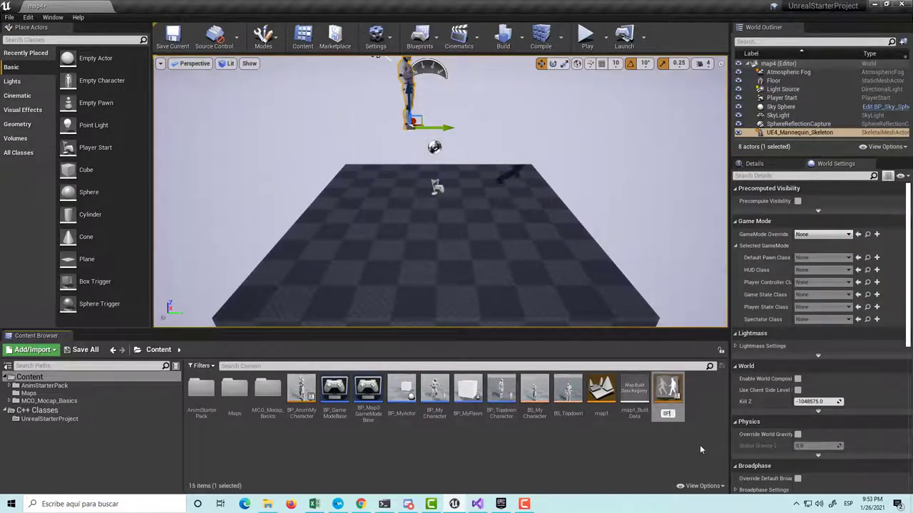
type("_")
type("A")
type("Mocap")
key("Return")
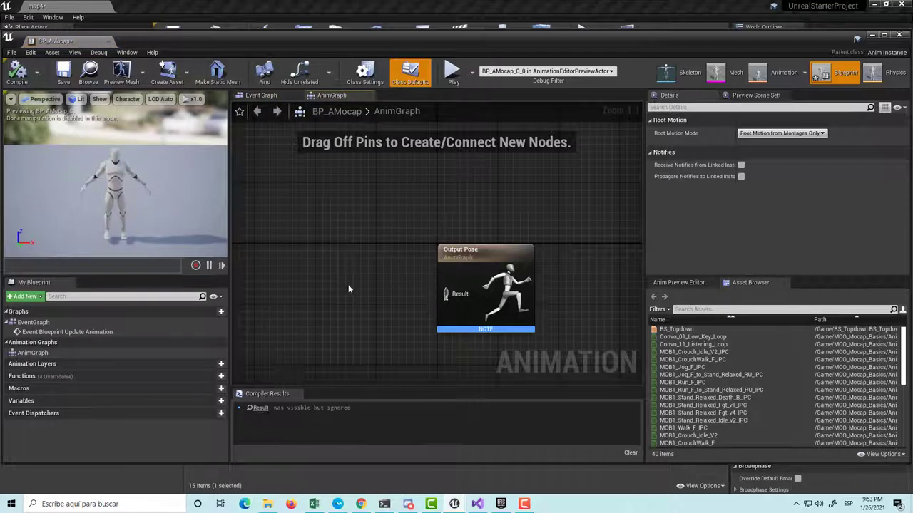
Find BS_Topdown by searching 'bs', drop it into the AnimGraph, wire it to Output Pose, and tidy the nodes
left_click(705, 308)
type("bs")
left_click_drag(677, 329, 300, 277)
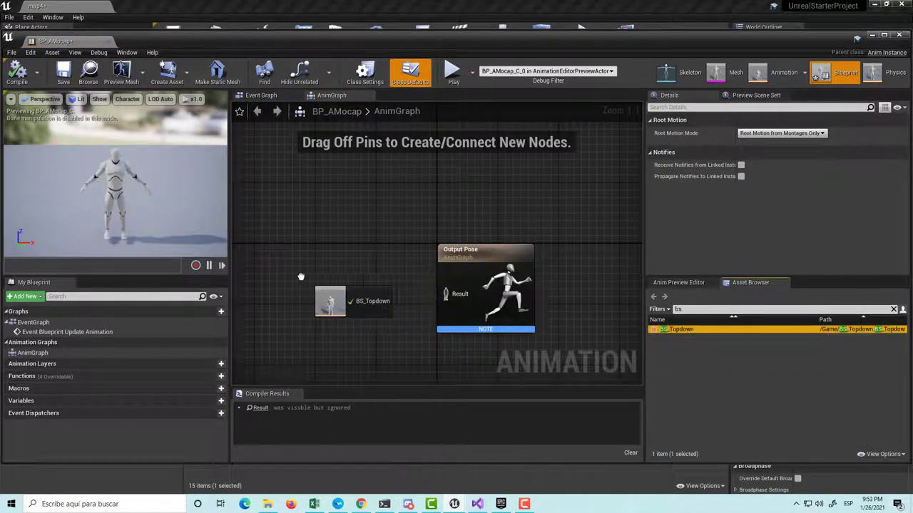
left_click_drag(367, 302, 448, 295)
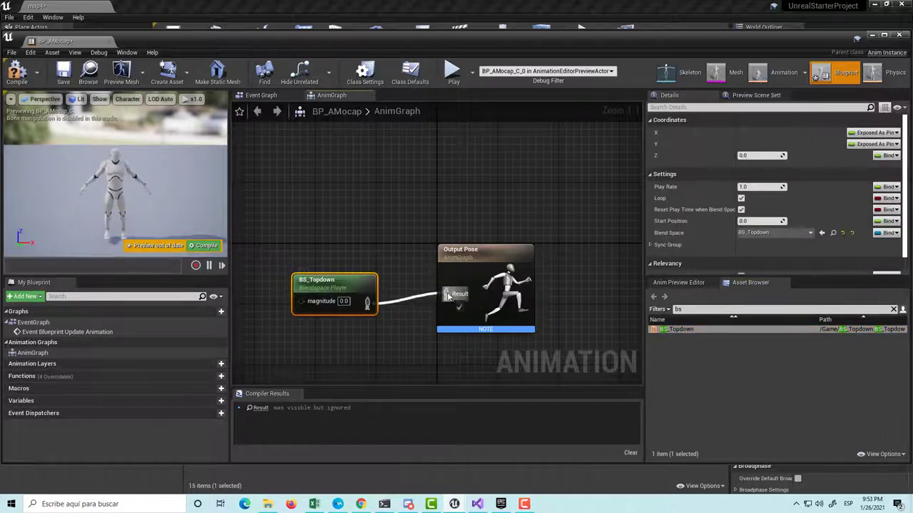
left_click_drag(479, 269, 540, 268)
left_click_drag(334, 282, 382, 274)
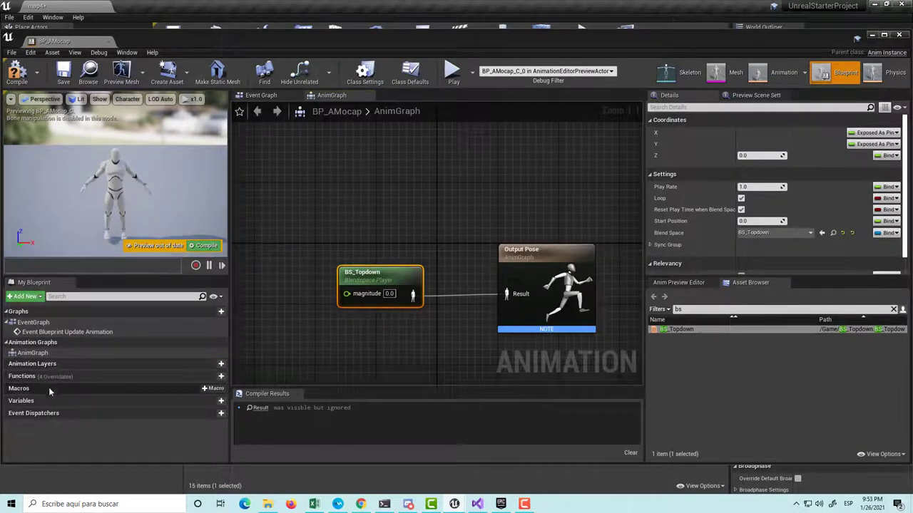
Add a Float variable named magnitude to the blueprint
left_click(211, 402)
type("magnitude")
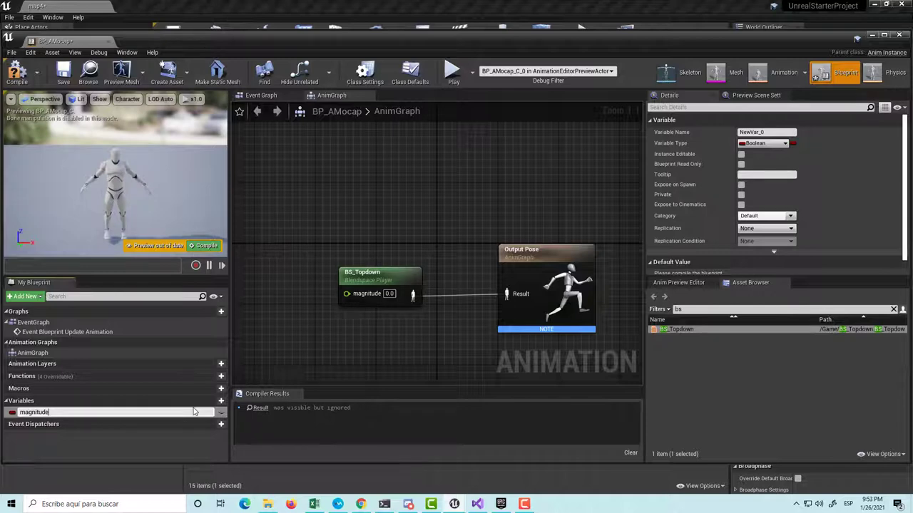
key("Return")
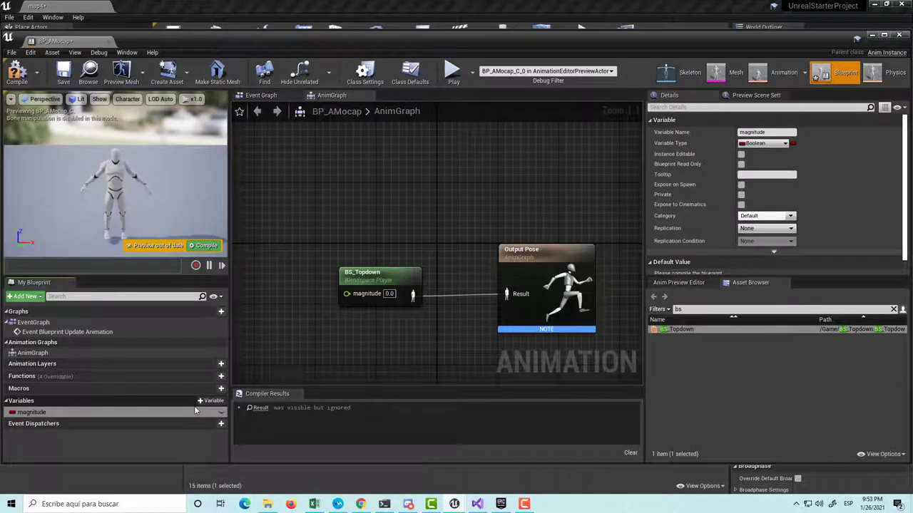
left_click(761, 143)
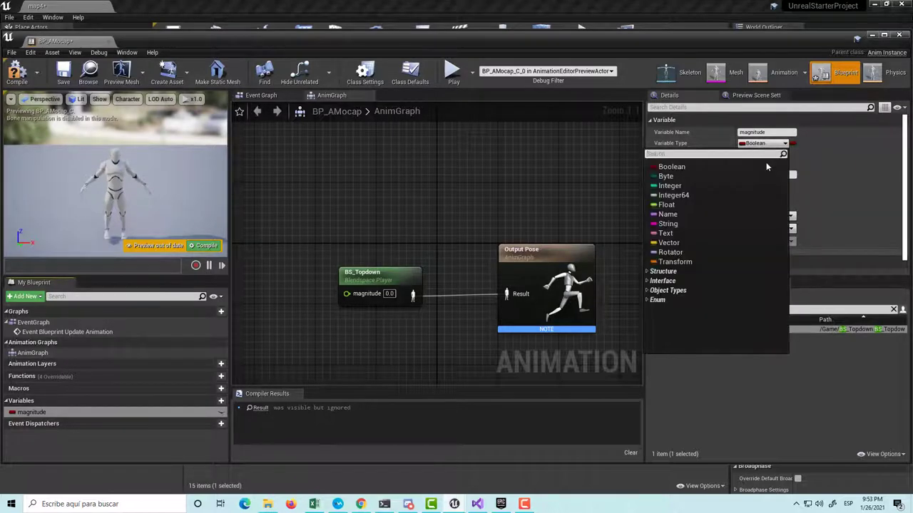
left_click(683, 205)
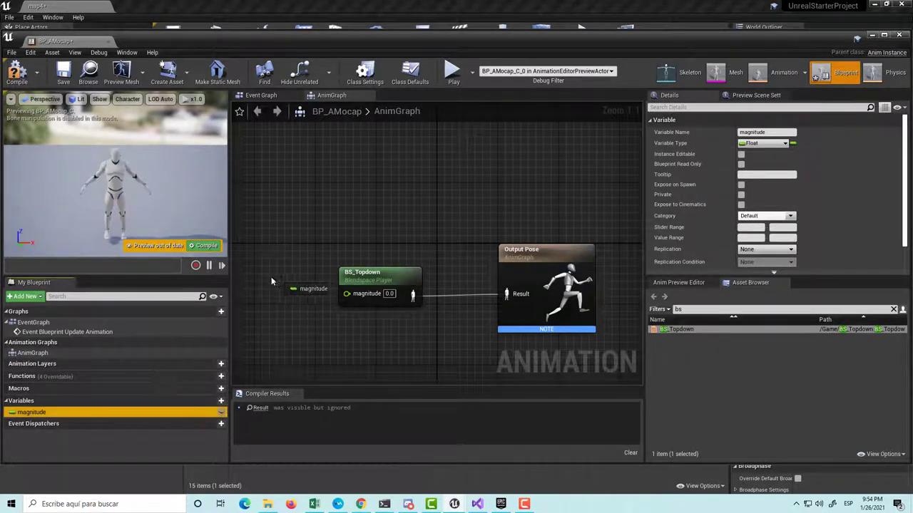
Place a magnitude getter feeding BS_Topdown and connect BS_Topdown's pose to Output Pose Result
mouse_move(109, 414)
left_mouse_down("ctrl")
mouse_move(271, 284)
mouse_move(293, 296)
left_mouse_up("ctrl")
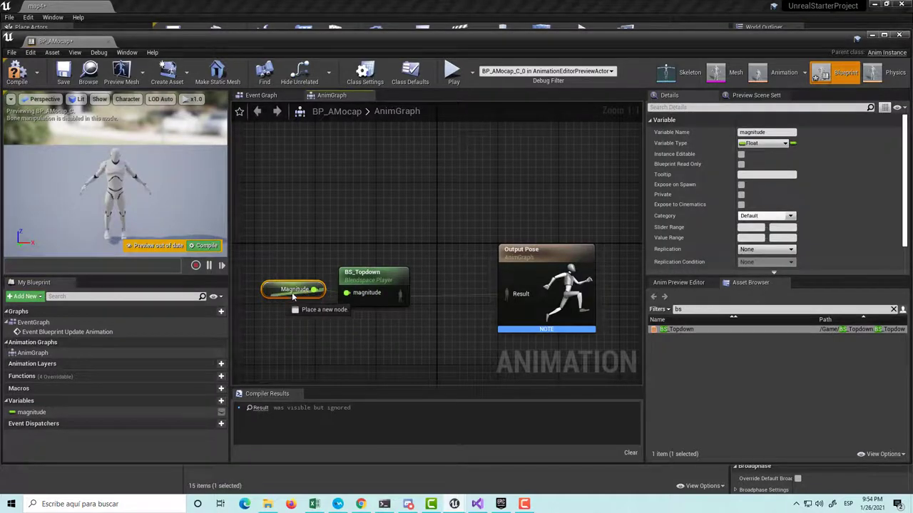
left_click_drag(400, 293, 506, 294)
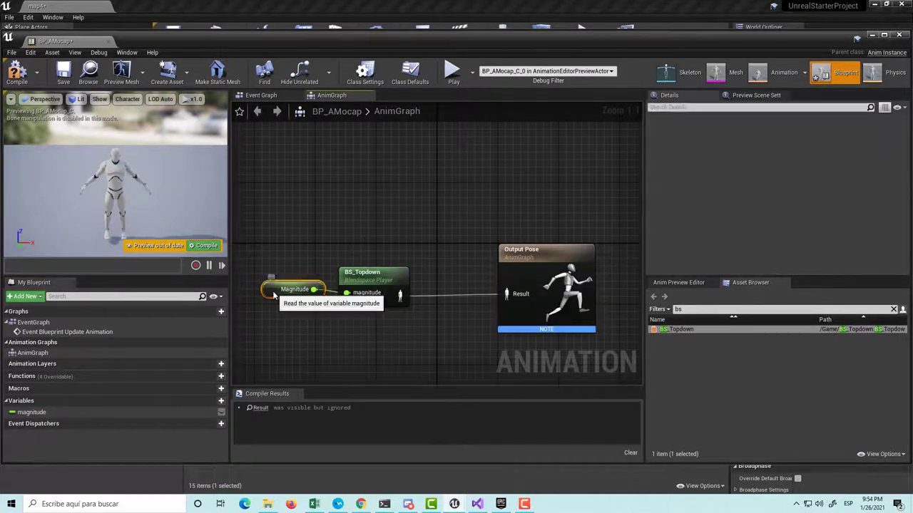
left_click_drag(273, 295, 263, 289)
mouse_move(371, 283)
left_mouse_down()
mouse_move(385, 276)
mouse_move(385, 283)
left_mouse_up()
Save and compile BP_AMocap, then check the BS_Topdown node's settings
key("ctrl+s")
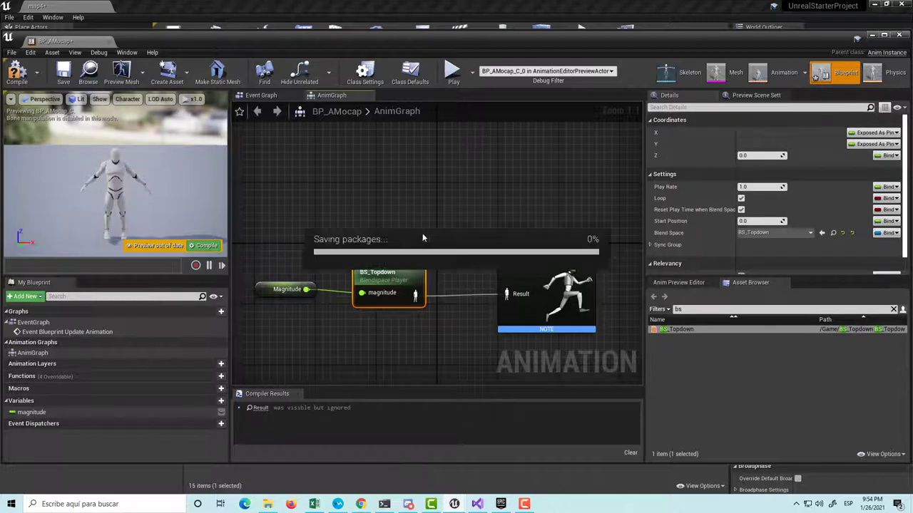
left_click(214, 246)
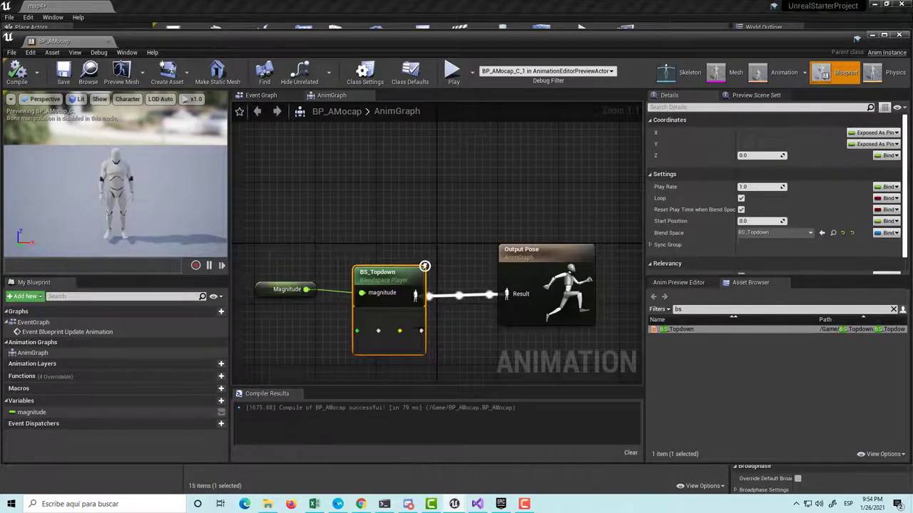
left_click(446, 340)
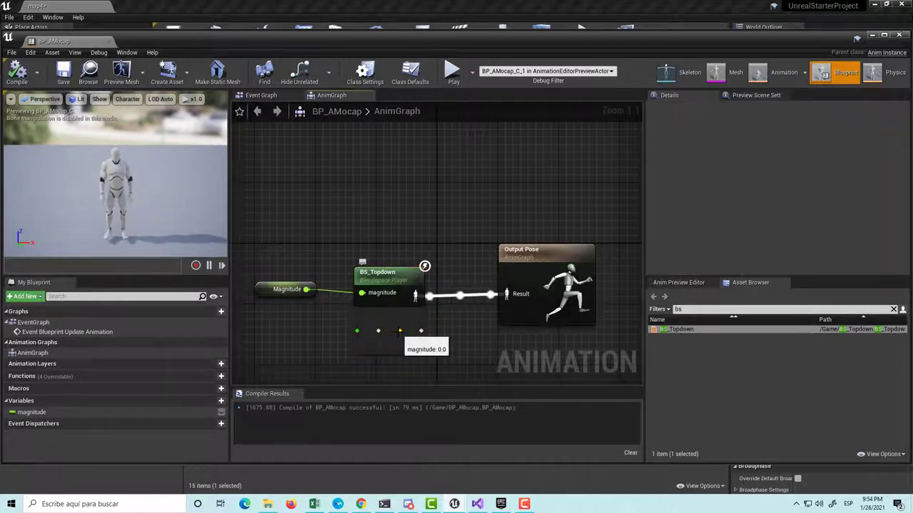
left_click(399, 340)
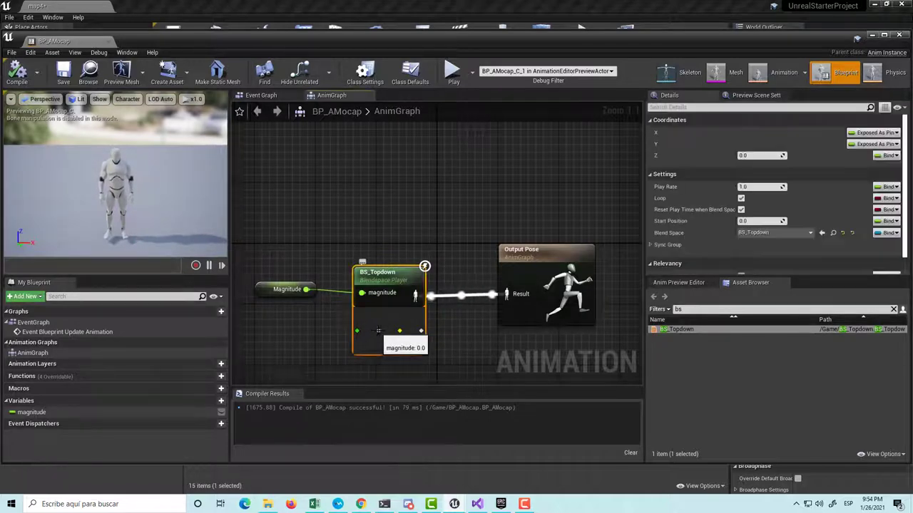
left_click(465, 348)
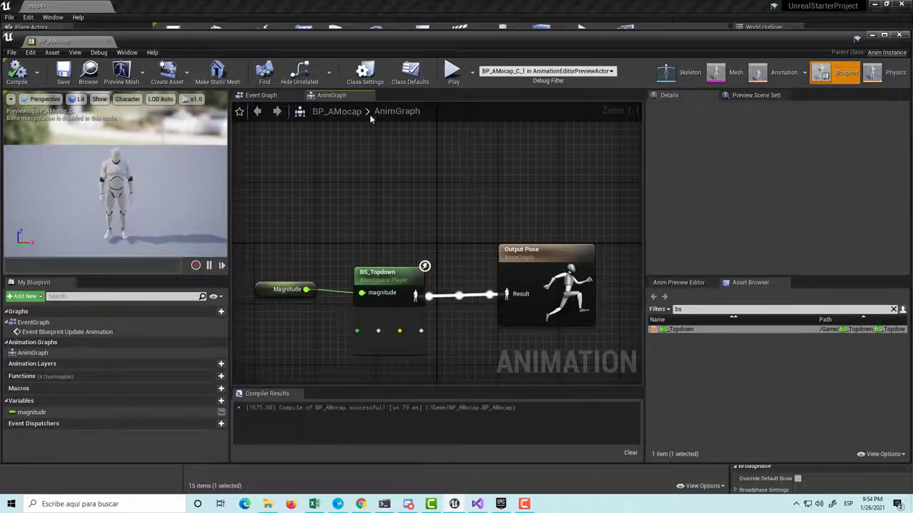
In the Event Graph, add a Get Velocity node from Try Get Pawn Owner's Return Value
left_click(274, 97)
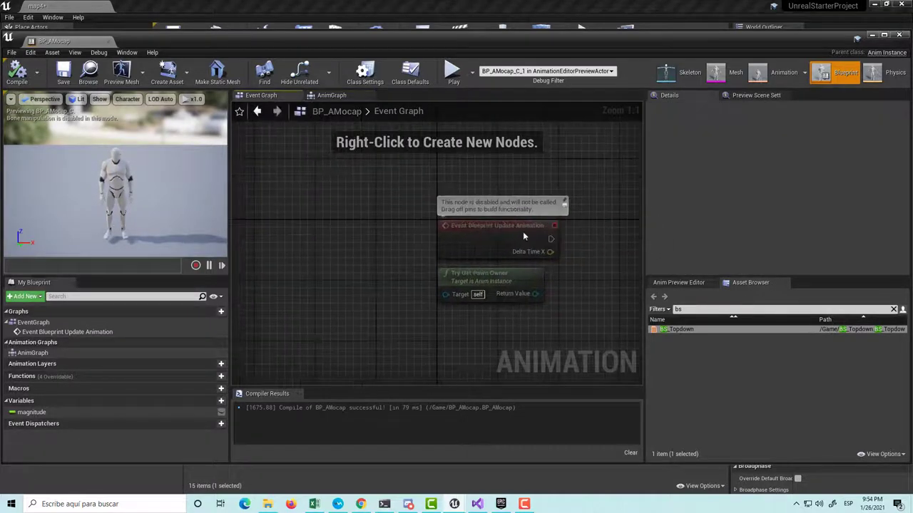
right_click_drag(540, 254, 413, 271)
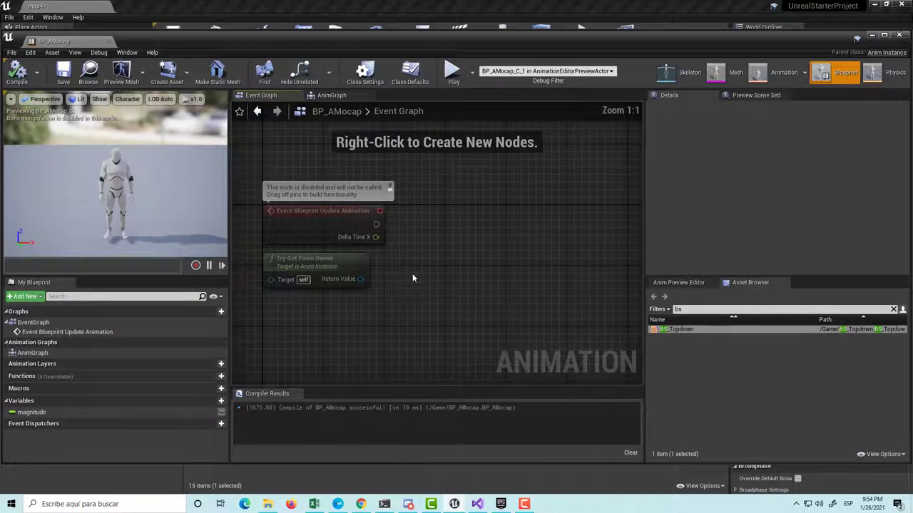
left_click_drag(360, 279, 452, 294)
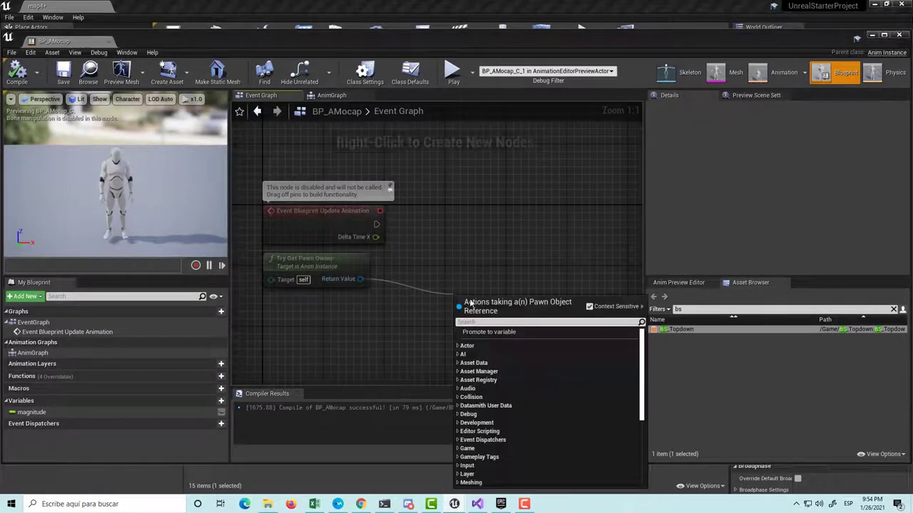
type("get")
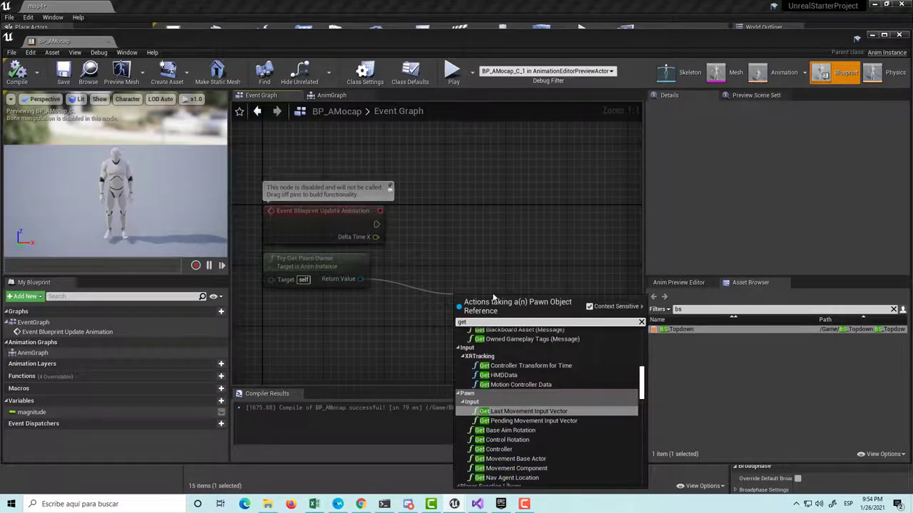
type(" velo")
key("Return")
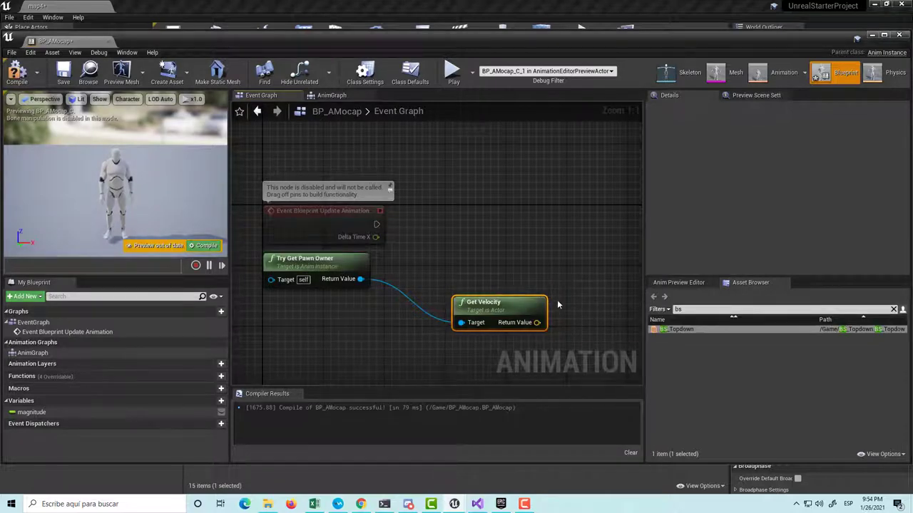
Search actions for the velocity vector output, trying 'get ma', 'vel' and 'vec'
left_click_drag(537, 322, 601, 321)
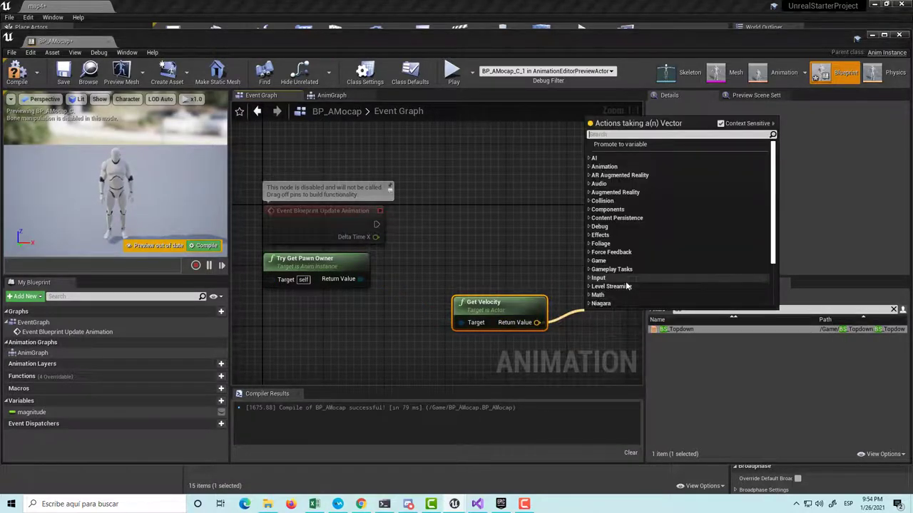
type("get")
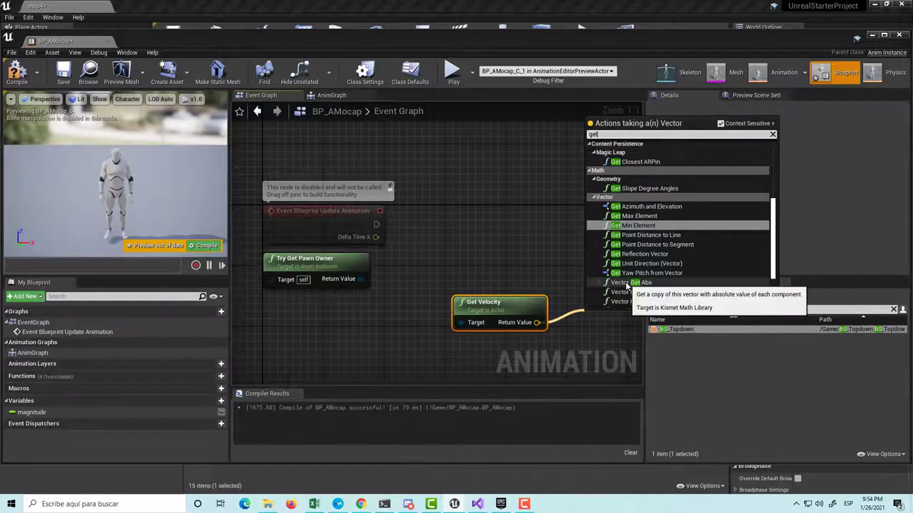
type(" ma")
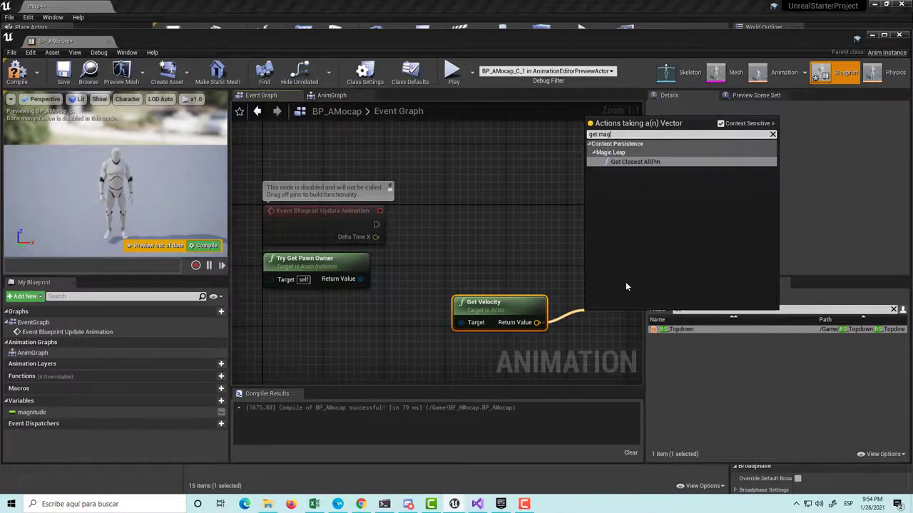
key("BackSpace")
key("BackSpace")
type("vel")
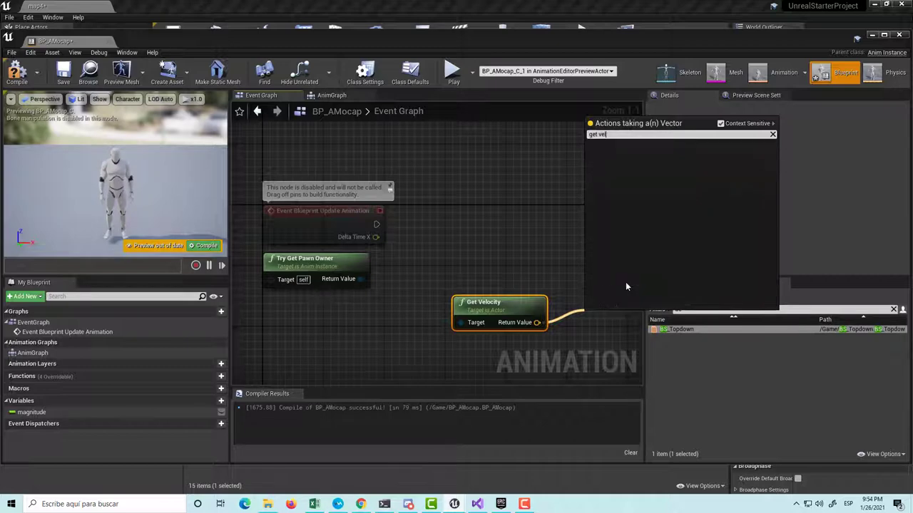
key("BackSpace")
key("BackSpace")
key("BackSpace")
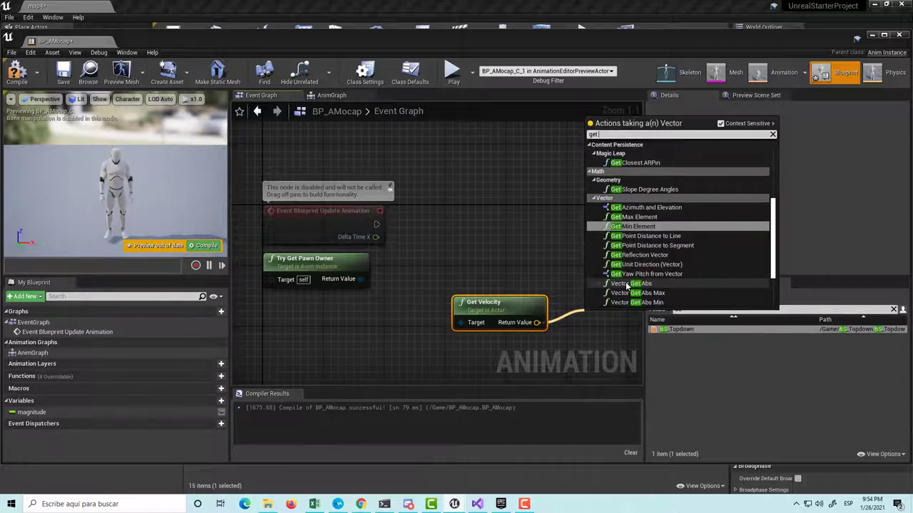
type(" vect")
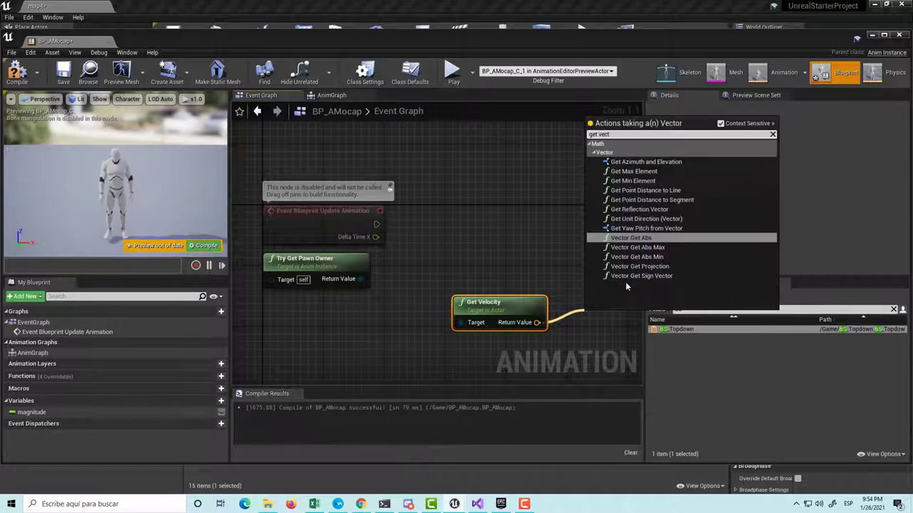
key("BackSpace")
key("BackSpace")
key("BackSpace")
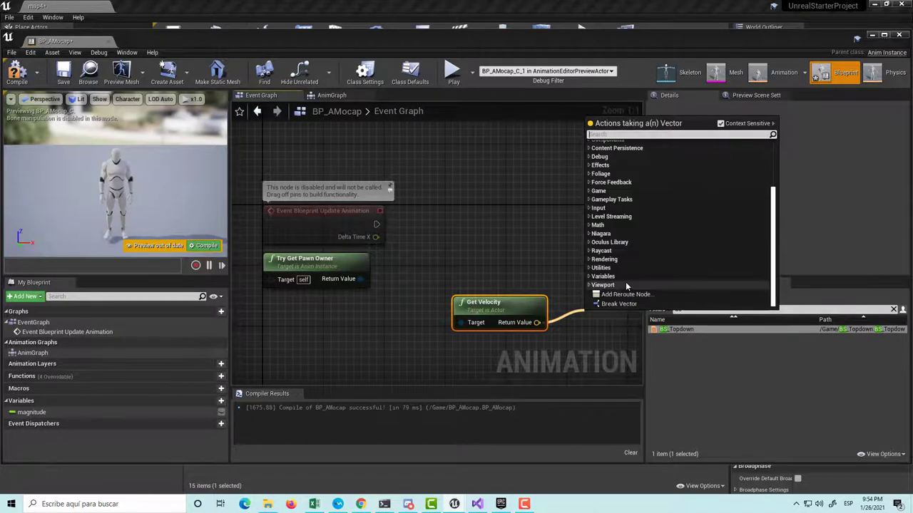
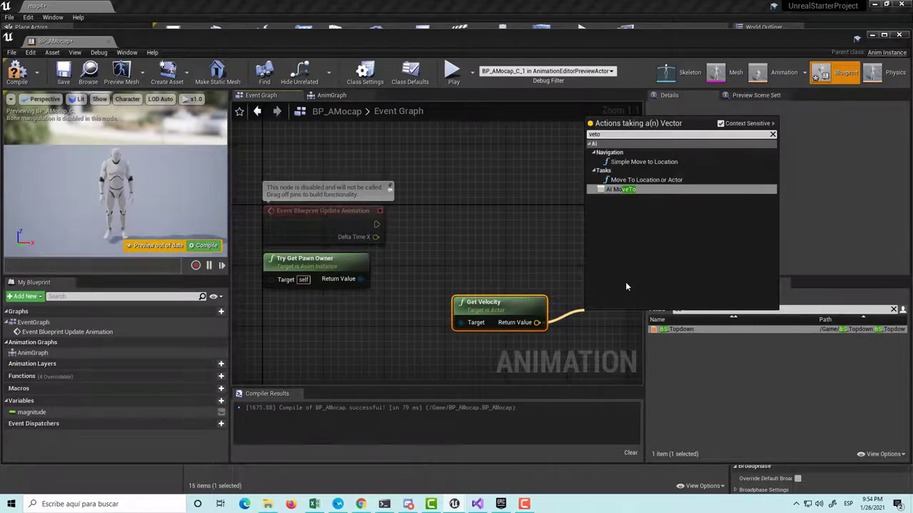
Search 'vector len' and add a VectorLength node fed from Get Velocity's return value
key("BackSpace")
key("BackSpace")
type("c")
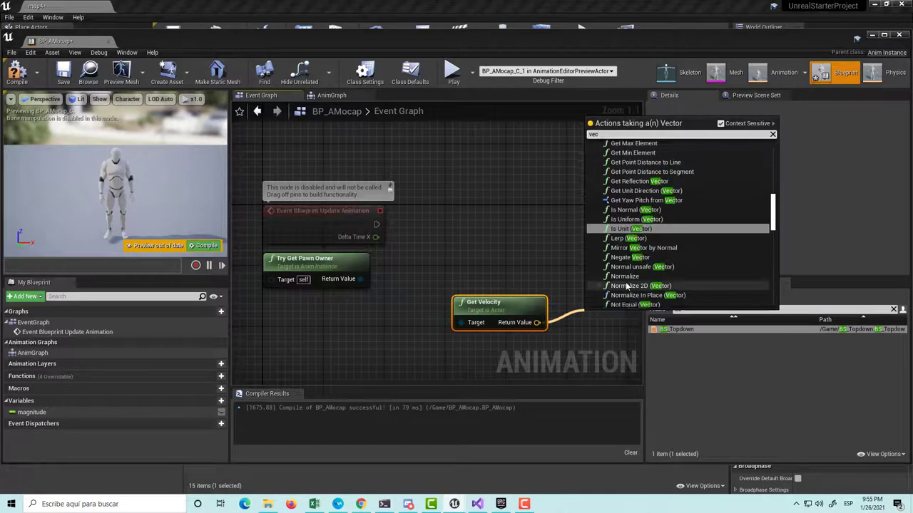
type("tor len")
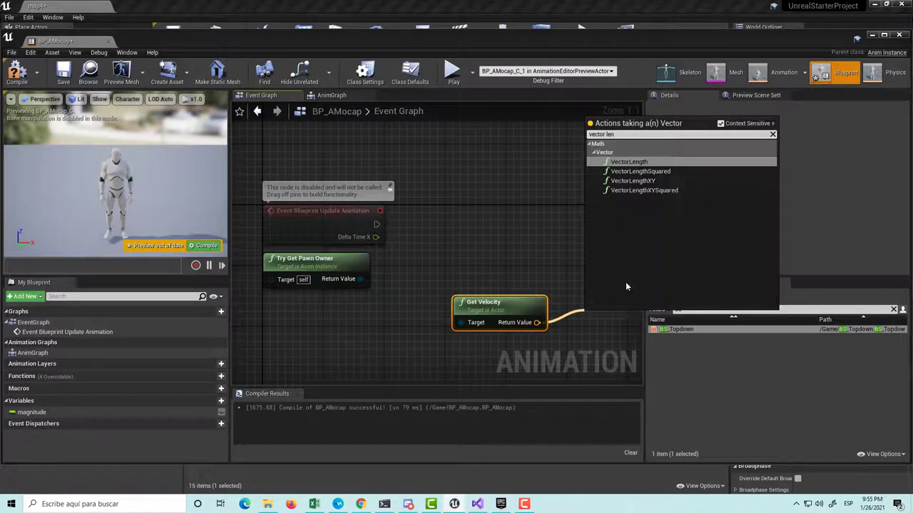
left_click(676, 165)
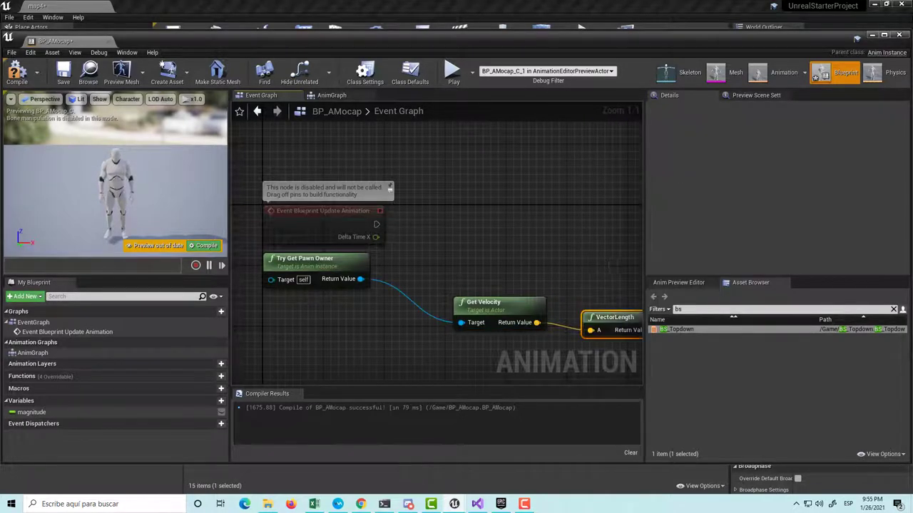
Lay out Try Get Pawn Owner, Get Velocity and VectorLength neatly in a row
right_click_drag(614, 249, 496, 254)
mouse_move(512, 335)
left_mouse_down()
mouse_move(544, 284)
mouse_move(497, 329)
left_mouse_up()
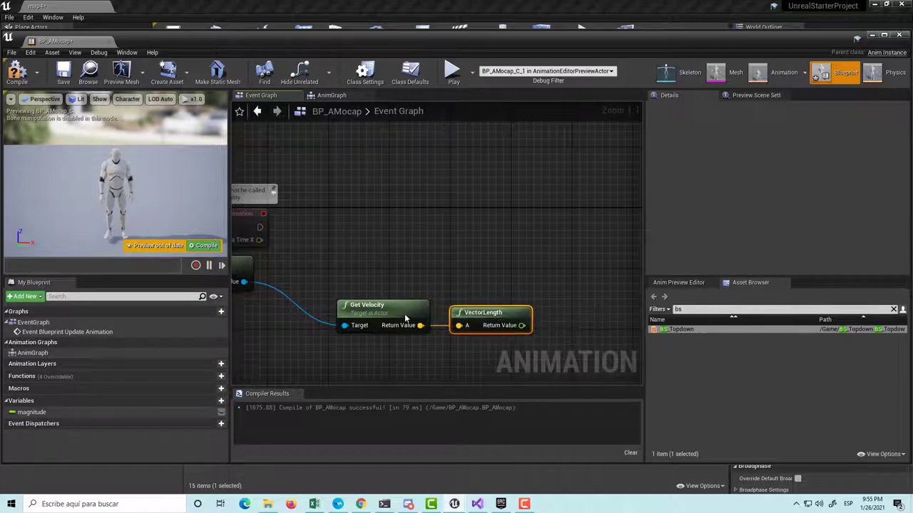
left_click_drag(405, 318, 359, 296)
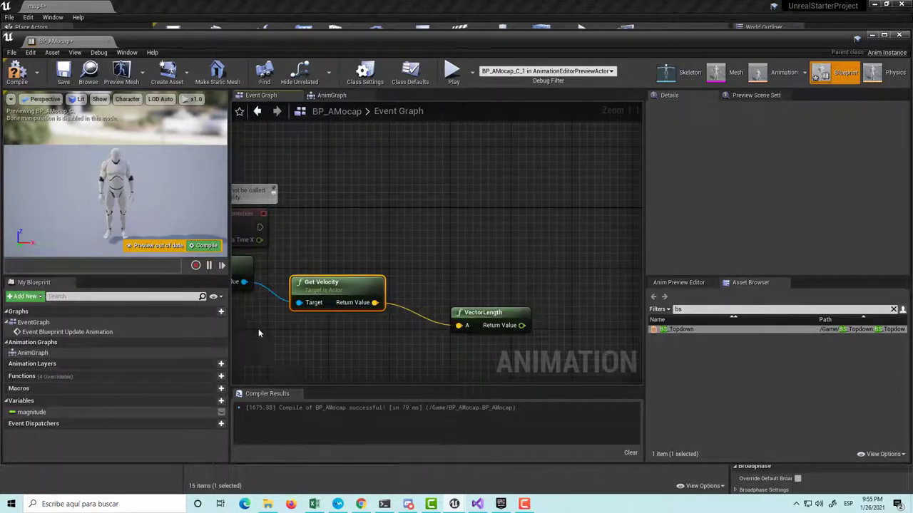
right_click_drag(258, 333, 400, 318)
left_click(340, 288)
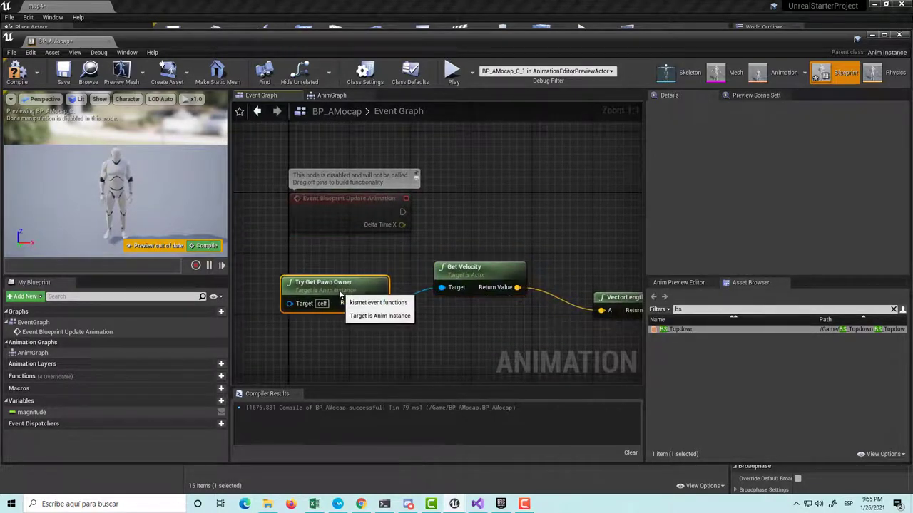
left_click_drag(453, 271, 445, 286)
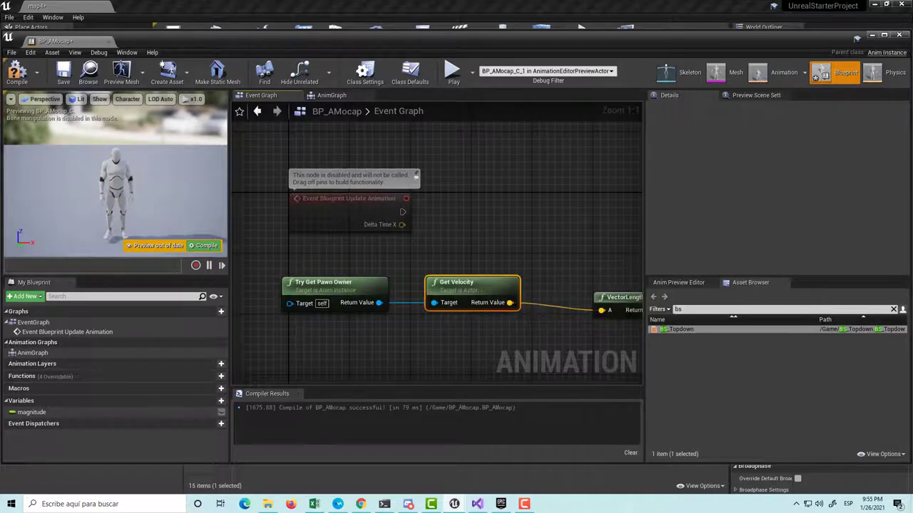
right_click_drag(471, 328, 367, 323)
left_click(512, 295)
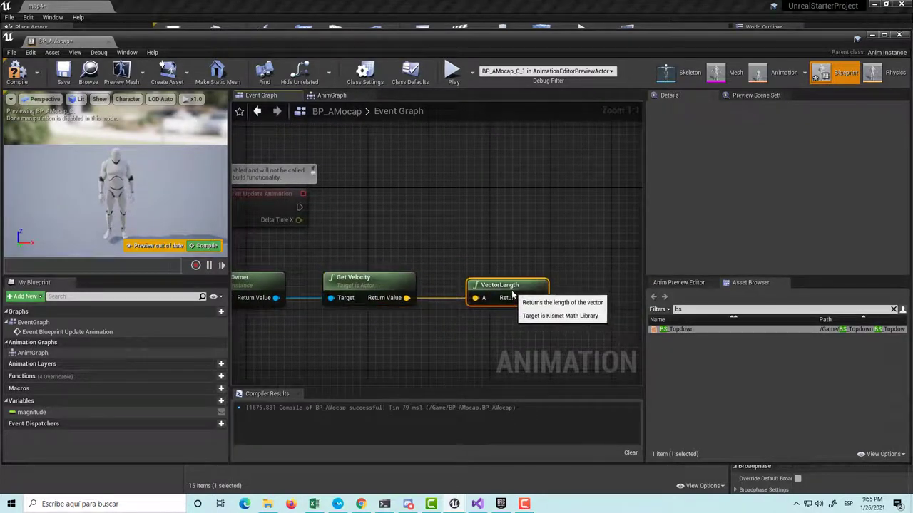
left_click_drag(512, 295, 493, 292)
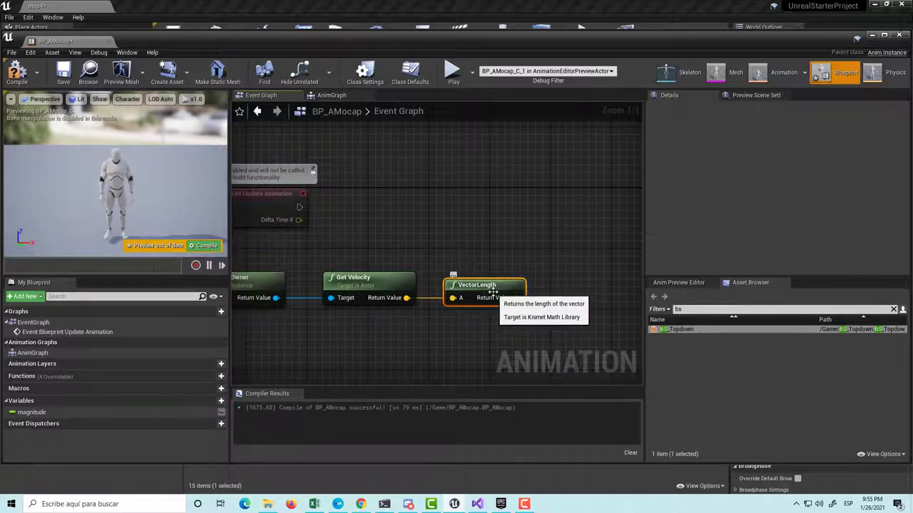
mouse_move(551, 271)
right_mouse_down()
mouse_move(545, 325)
mouse_move(519, 278)
right_mouse_up()
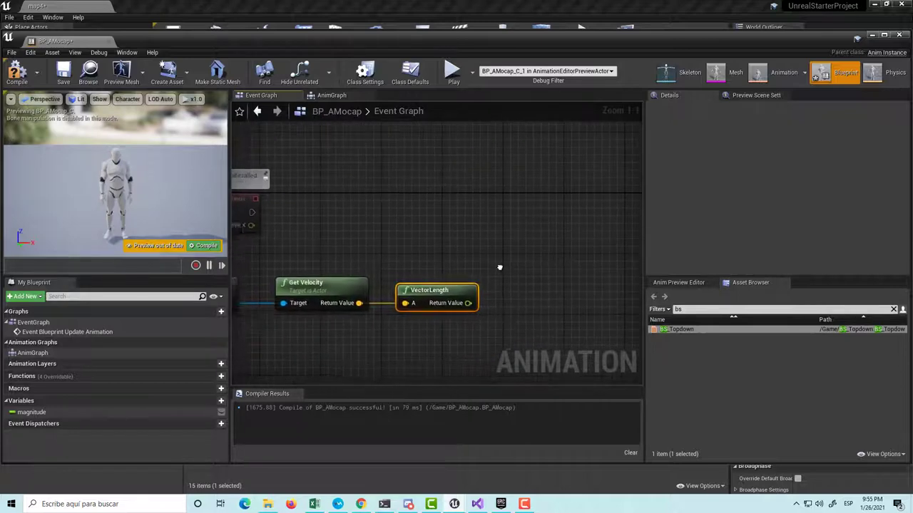
Add a Set magnitude node and feed VectorLength's output into its Magnitude input
mouse_move(70, 412)
left_mouse_down()
mouse_move(525, 246)
mouse_move(501, 232)
left_mouse_up()
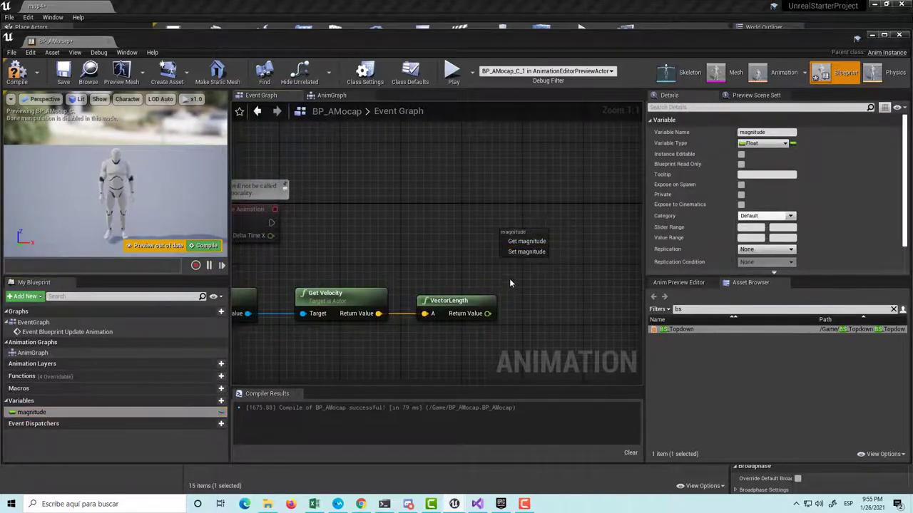
left_click(526, 252)
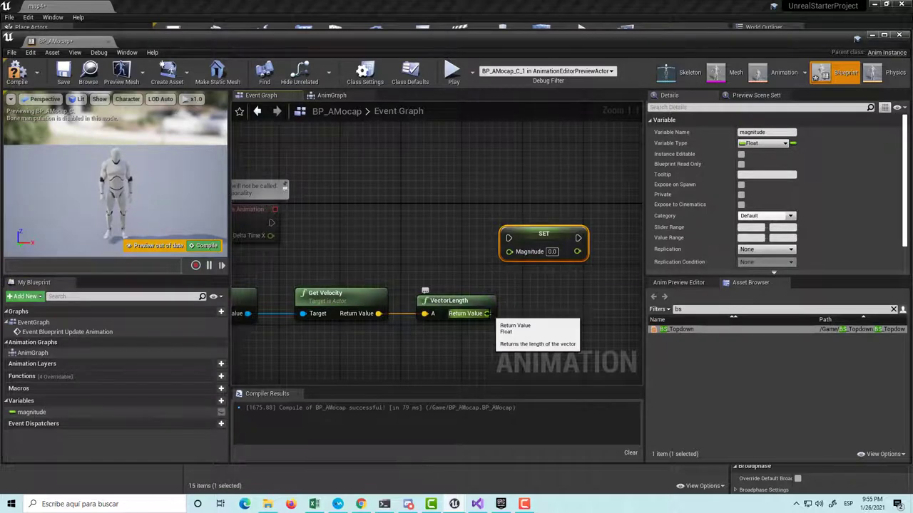
left_click_drag(487, 314, 509, 255)
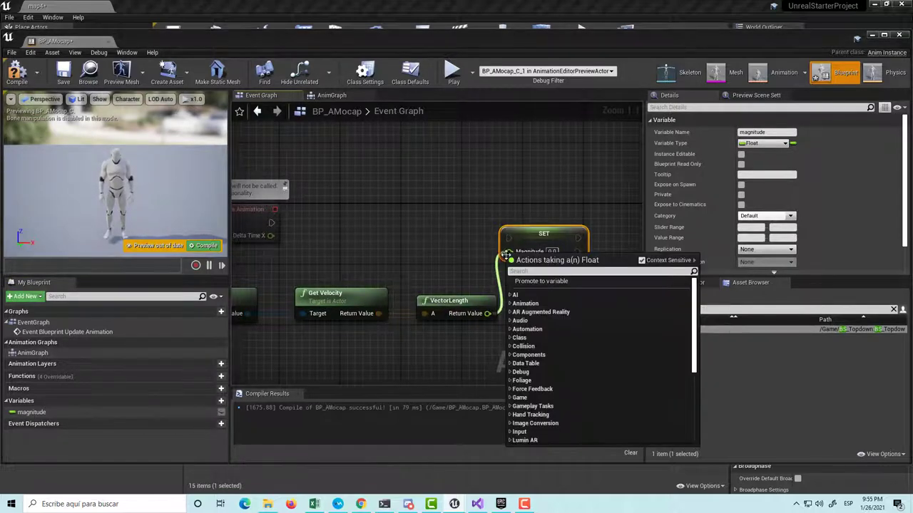
left_click(474, 268)
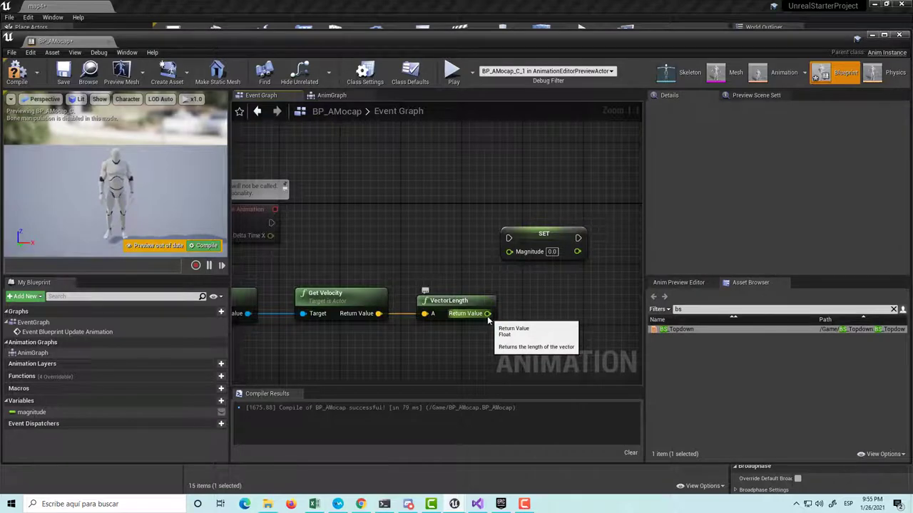
left_click_drag(487, 314, 509, 251)
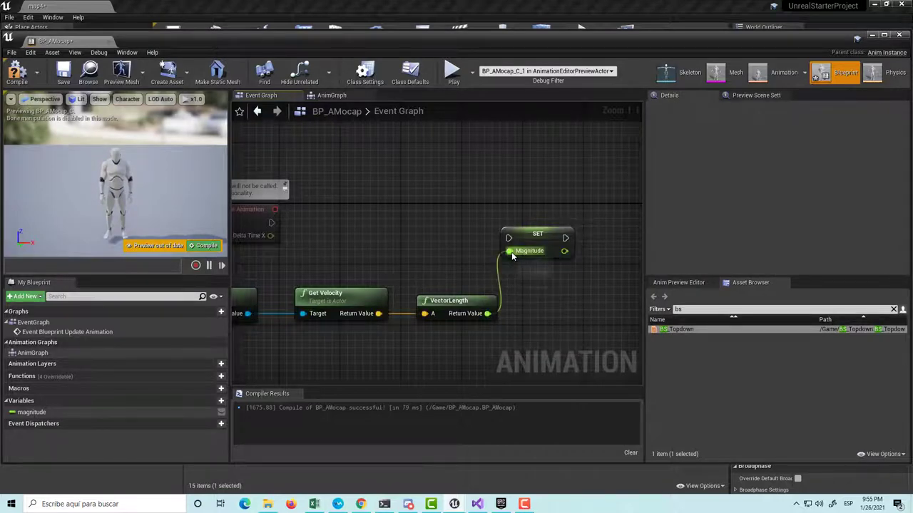
Wire the Update Animation event's execution pin into the SET magnitude node
left_click_drag(271, 222, 506, 239)
left_click(390, 240)
right_click_drag(389, 240, 396, 228)
left_click_drag(361, 222, 599, 242)
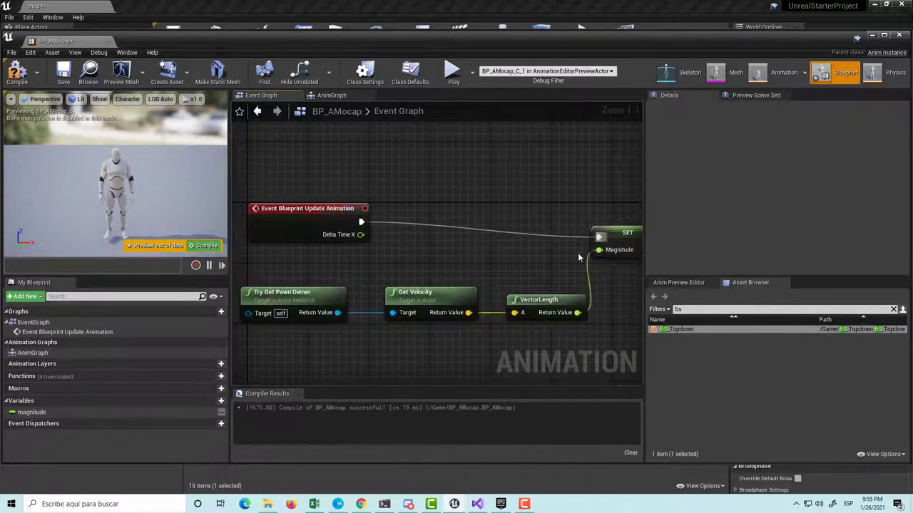
right_click_drag(597, 241, 511, 244)
left_click(511, 245)
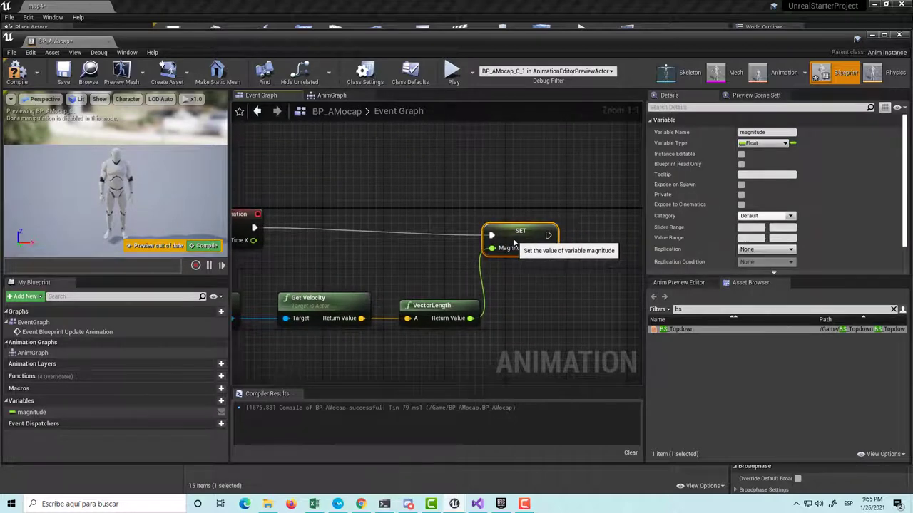
left_click_drag(511, 244, 519, 237)
Compile and save BP_AMocap, then close its Blueprint editor
key("ctrl+s")
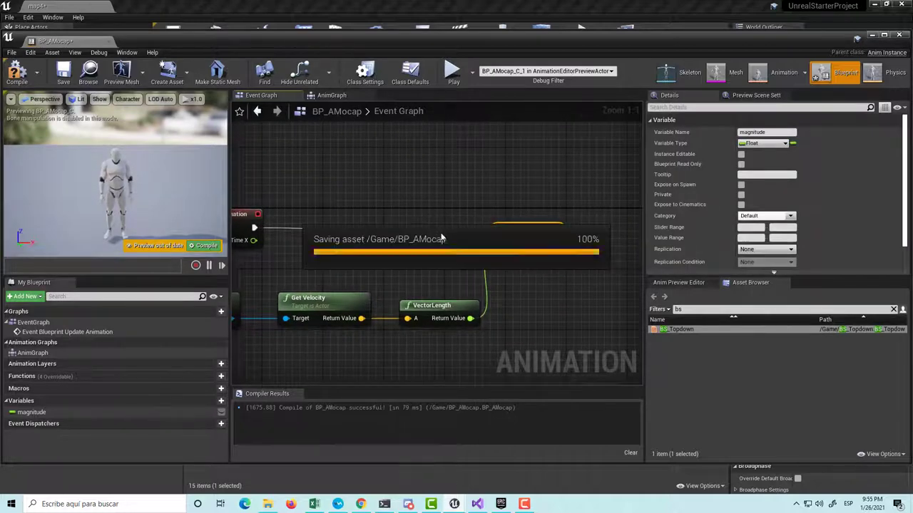
left_click(208, 248)
key("ctrl+s")
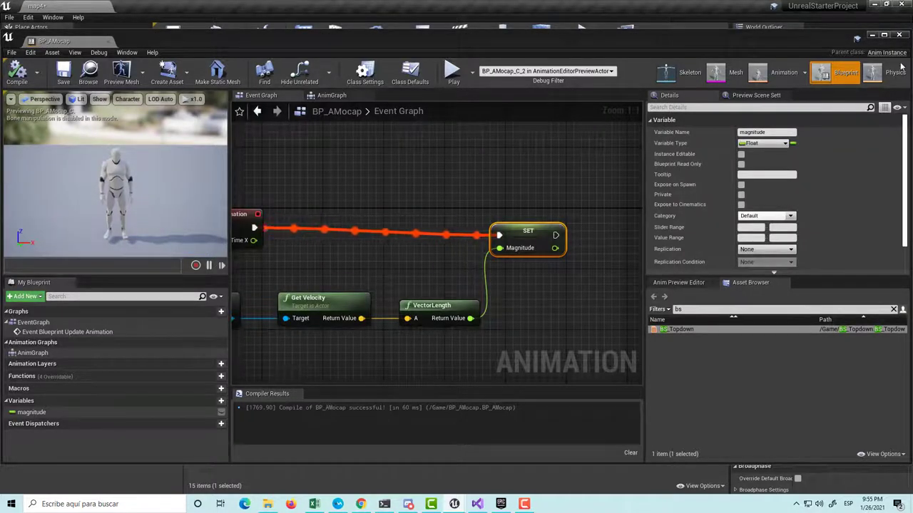
left_click(898, 34)
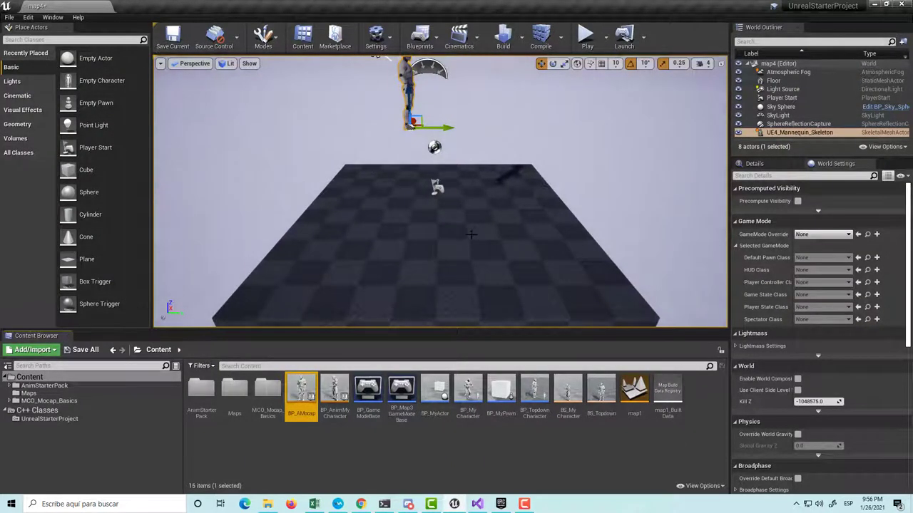
Delete the UE4_Mannequin_Skeleton from the map4 level
scroll(471, 234, "down", 3)
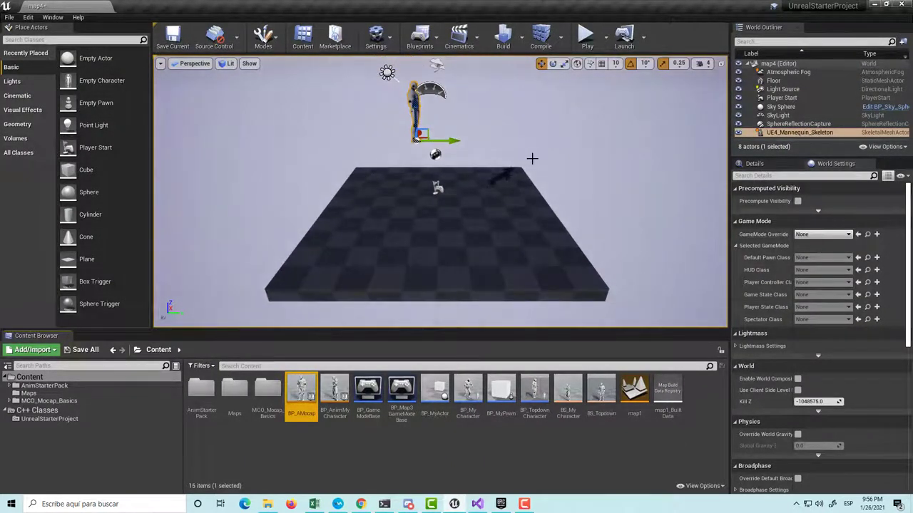
left_click_drag(531, 158, 480, 143, "alt")
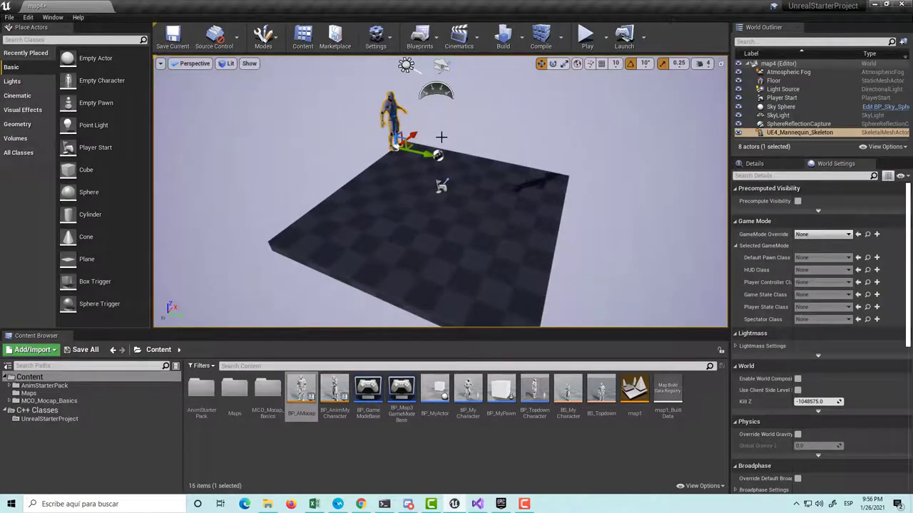
key("Delete")
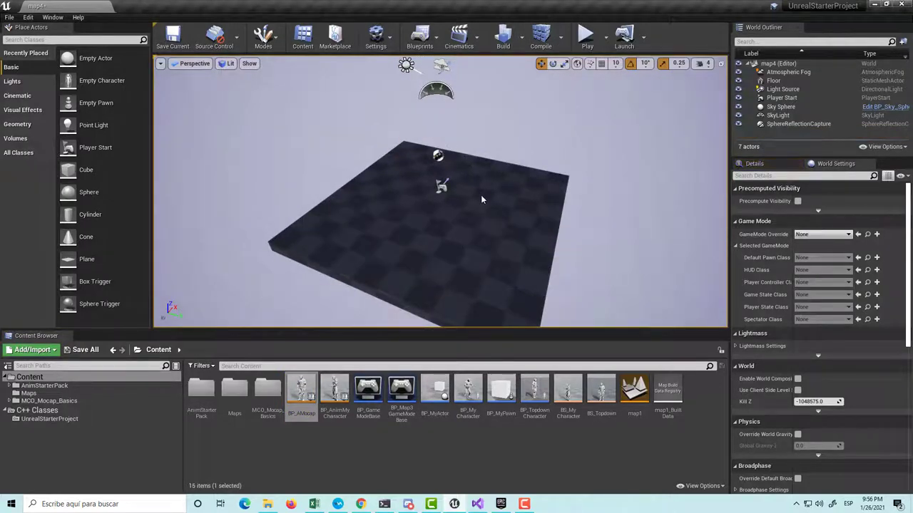
Show the UnrealStarterProject folder under C++ Classes in the Content Browser
mouse_move(480, 200)
left_mouse_down()
mouse_move(481, 129)
mouse_move(320, 209)
mouse_move(573, 365)
left_mouse_up()
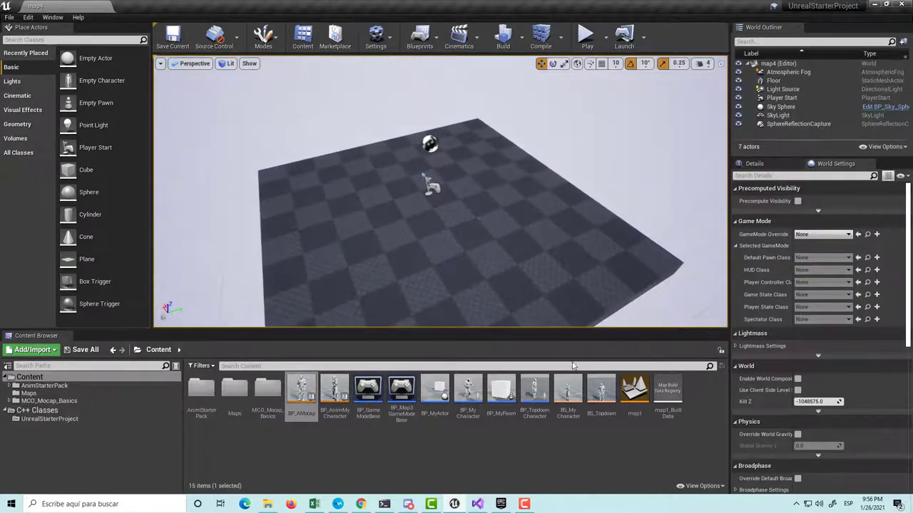
left_click(517, 465)
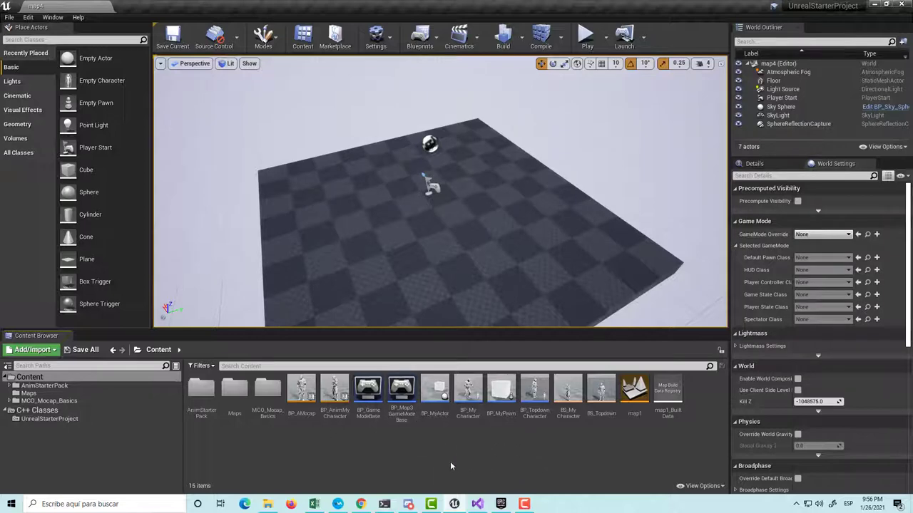
left_click(73, 419)
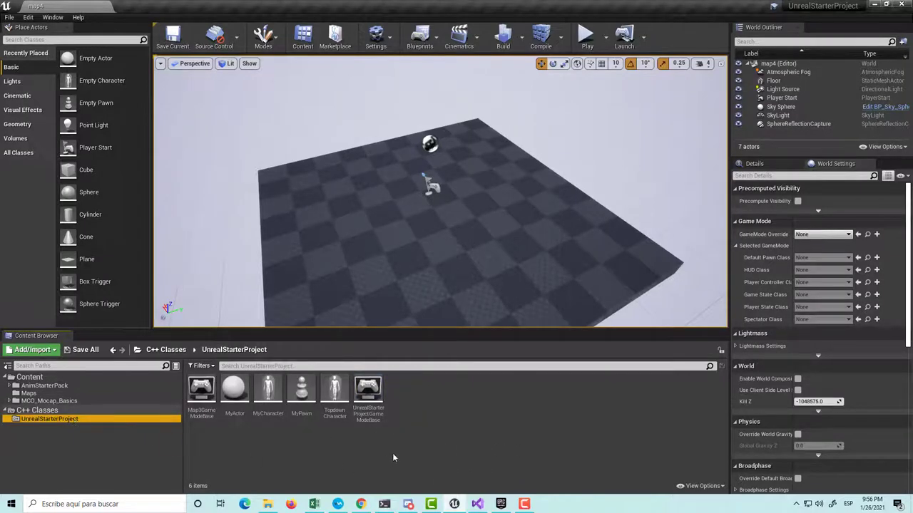
Start a new C++ class here with Game Mode Base as its parent
right_click(415, 427)
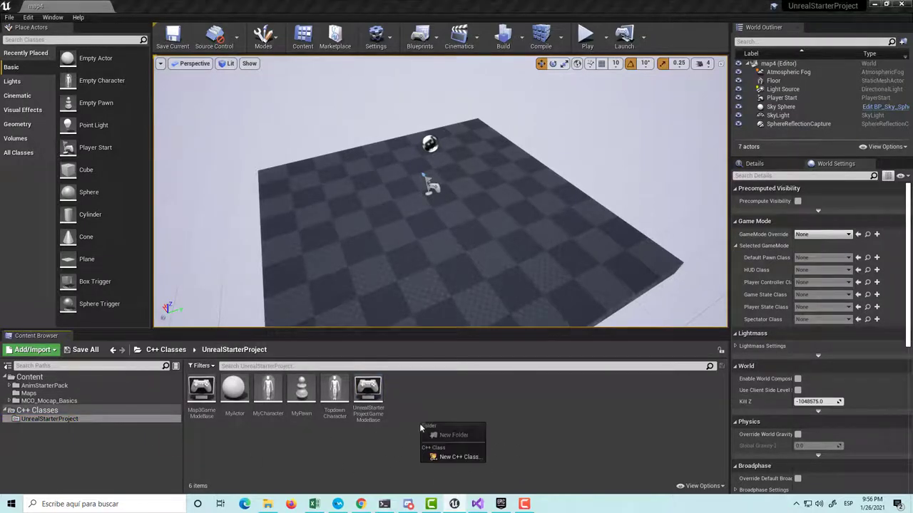
left_click(451, 458)
scroll(386, 249, "down", 2)
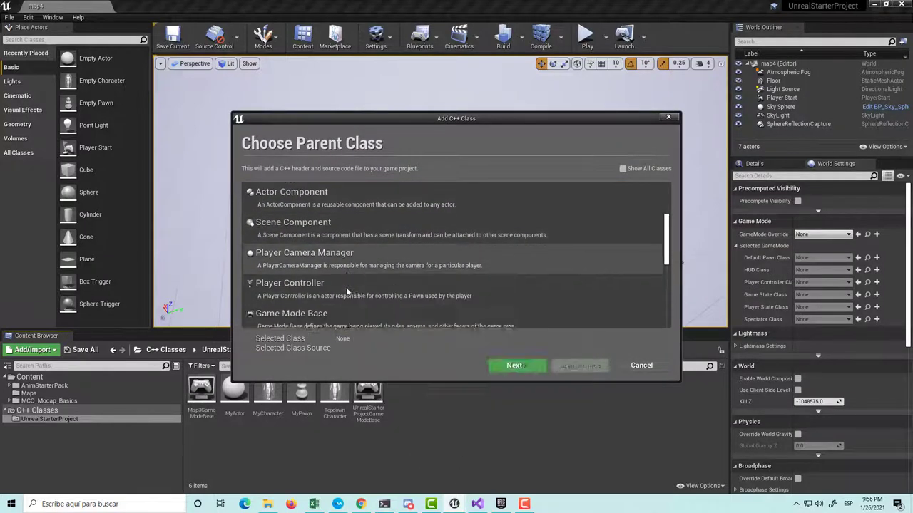
scroll(346, 286, "down", 1)
left_click(346, 286)
left_click(525, 365)
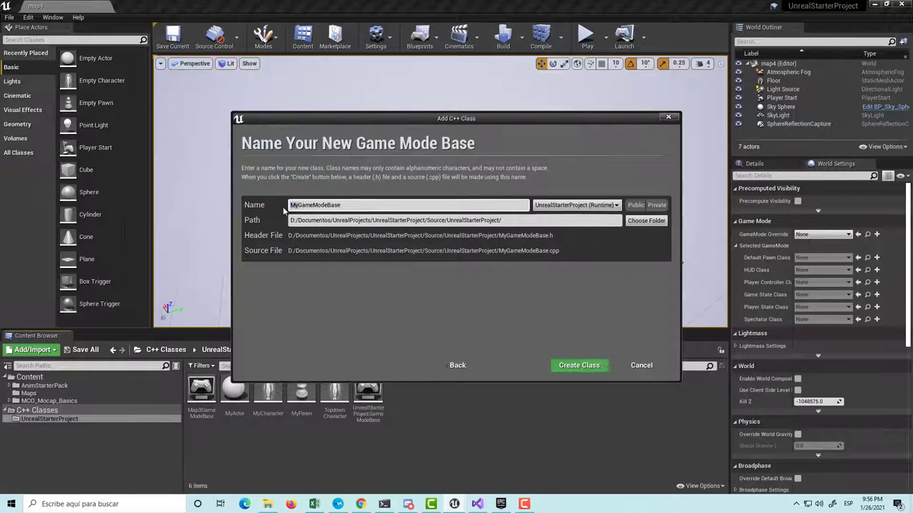
Name the class TopdownGameModeBase and create it
type("TOP")
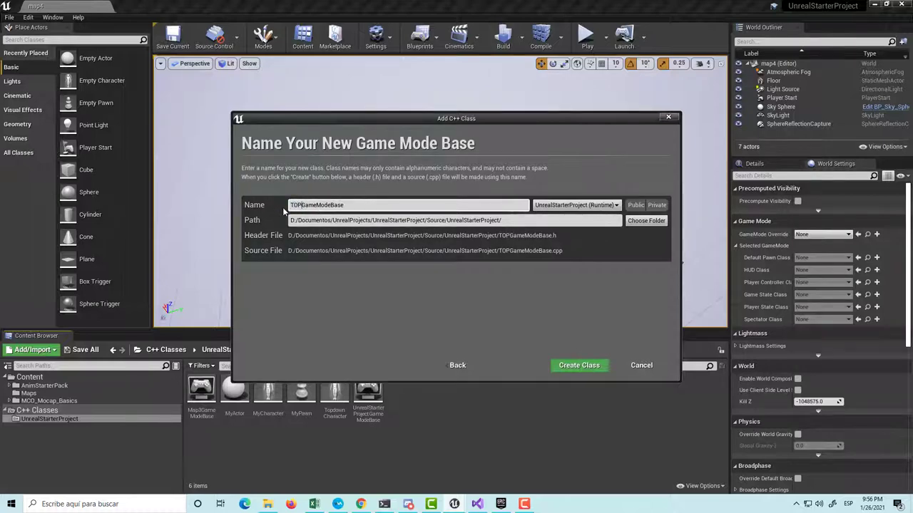
key("BackSpace")
key("BackSpace")
type("opdown")
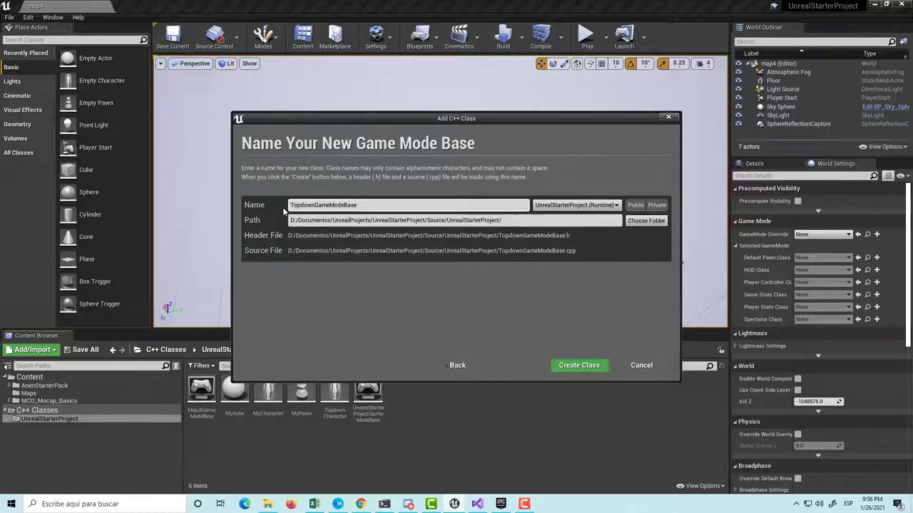
key("Return")
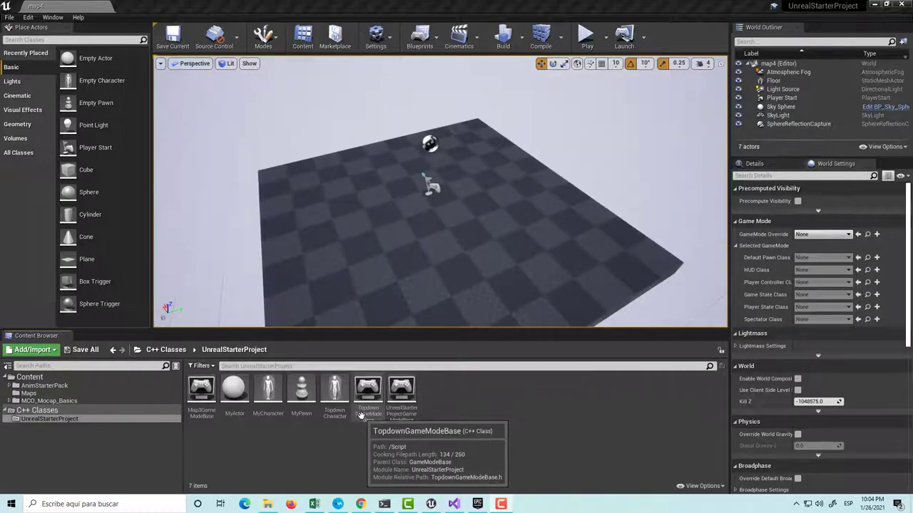
Create a Blueprint class BP_TopdownGameModeBase based on TopdownGameModeBase
right_click(360, 415)
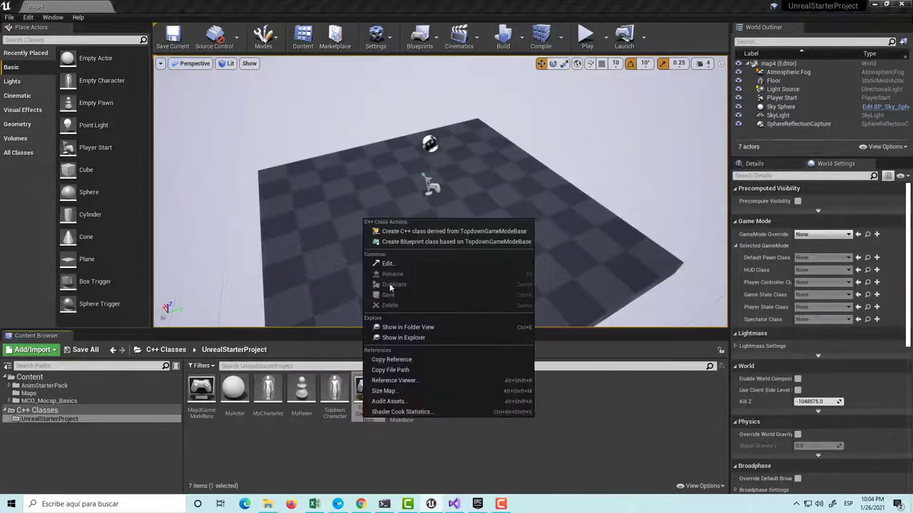
left_click(398, 244)
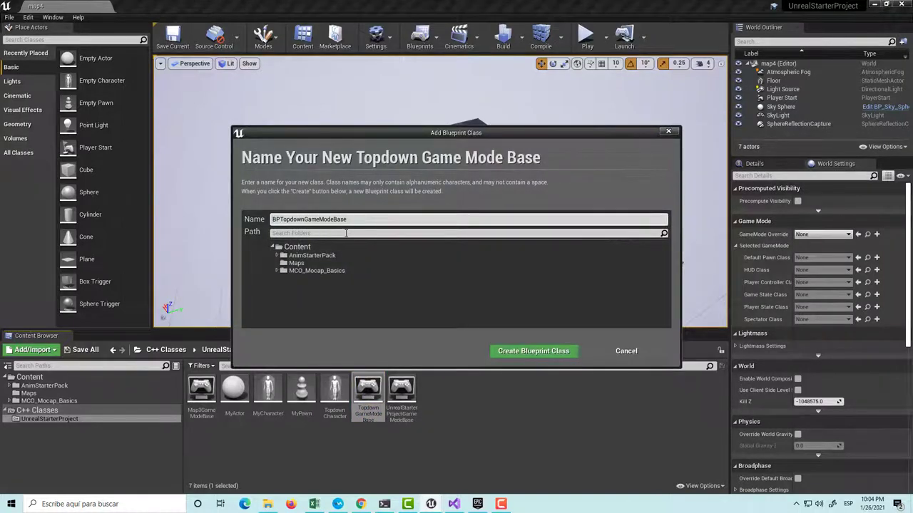
left_click(512, 352)
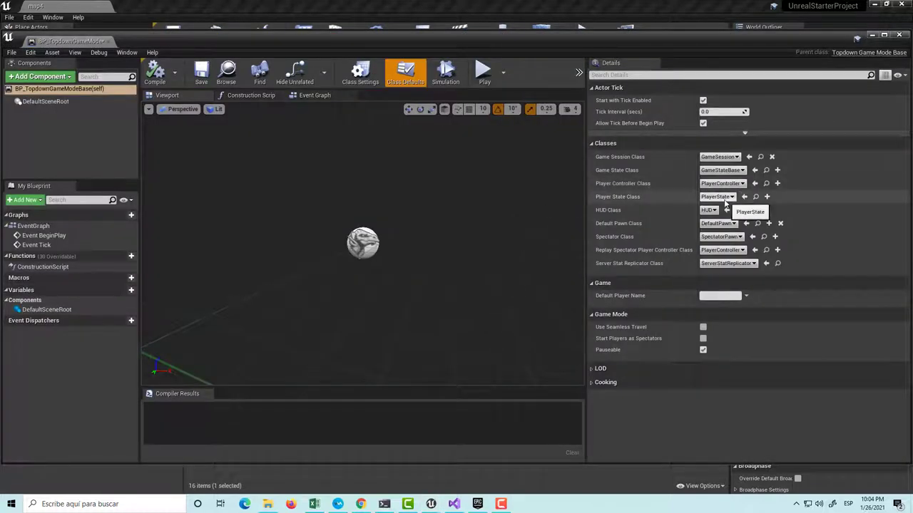
Set its Default Pawn Class to BP_TopdownCharacter and close the Blueprint editor
left_click(732, 224)
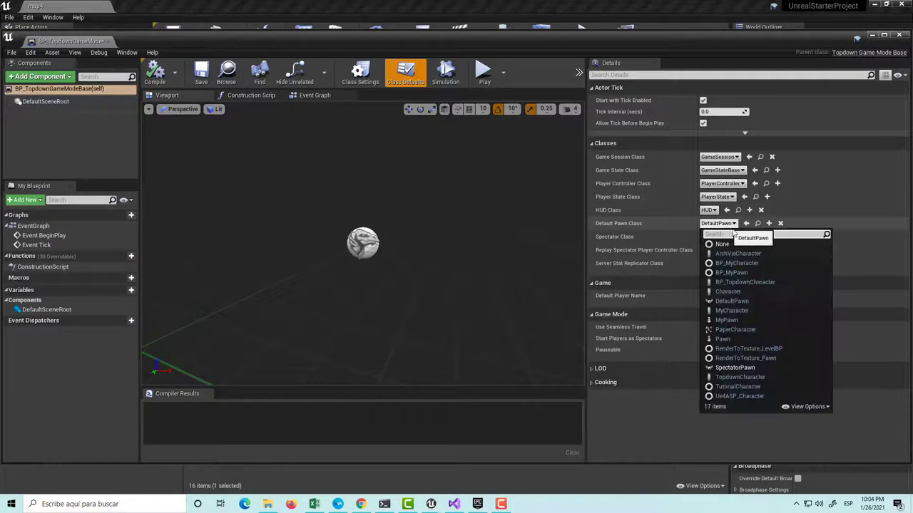
type("np")
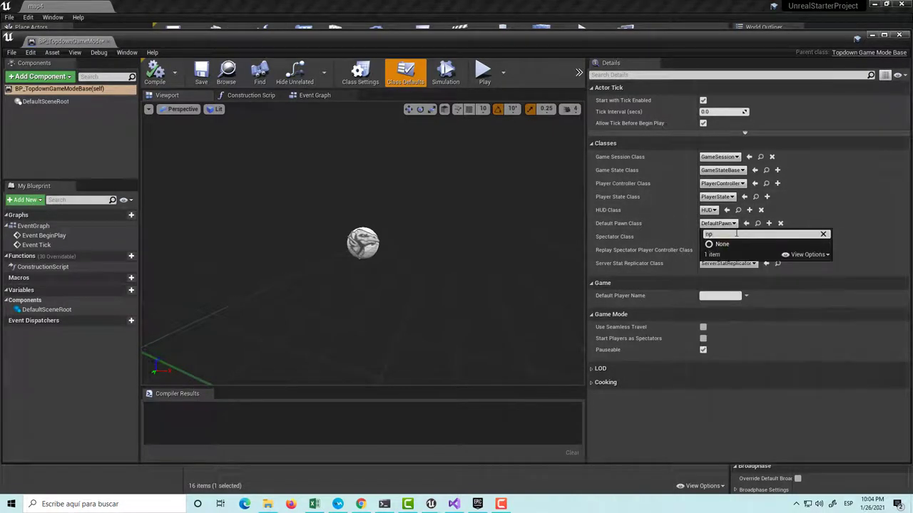
key("BackSpace")
key("BackSpace")
type("b")
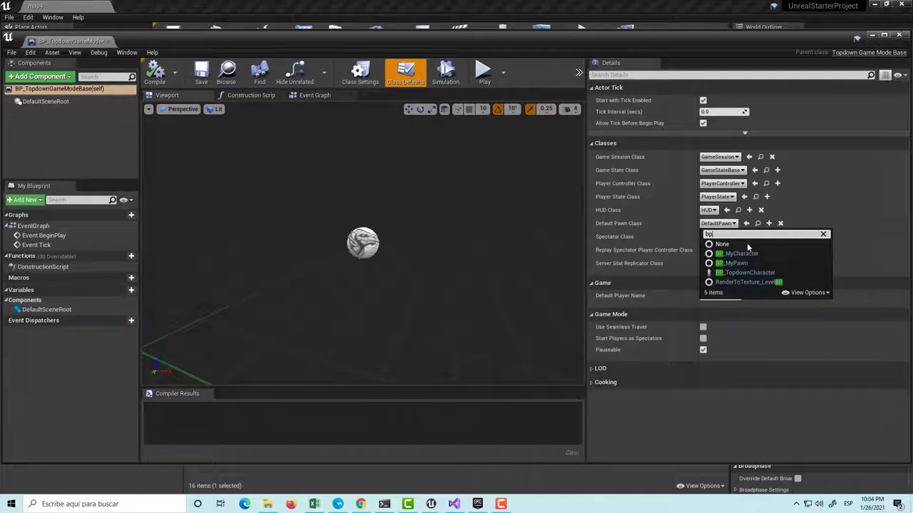
left_click(759, 272)
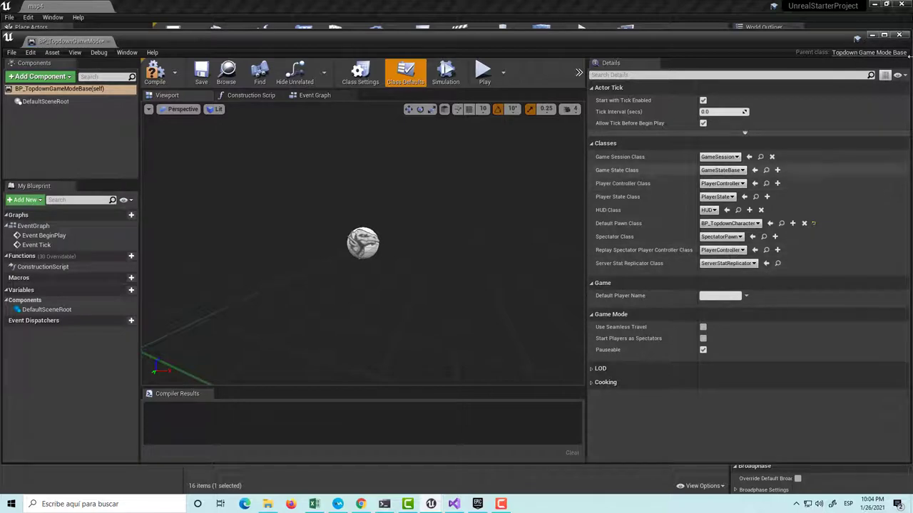
left_click(899, 35)
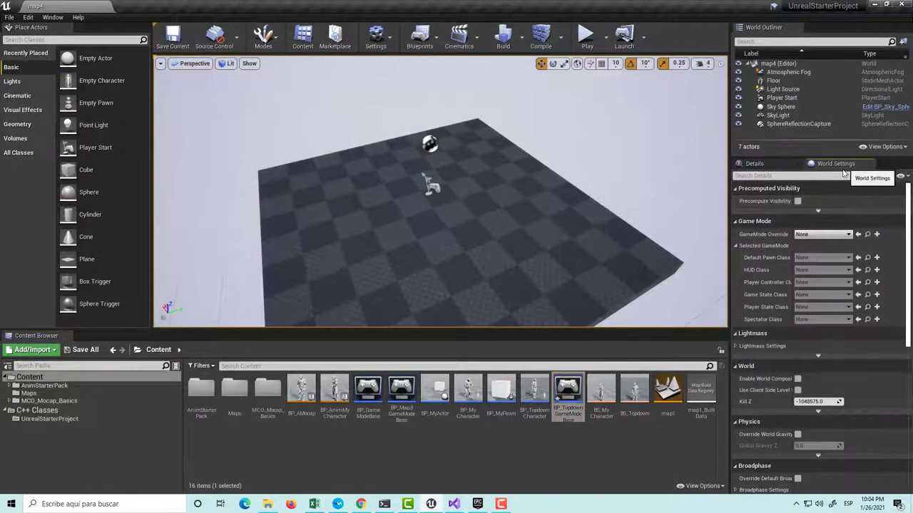
Set map4's GameMode Override in World Settings to BP_TopdownGameModeBase
left_click(809, 234)
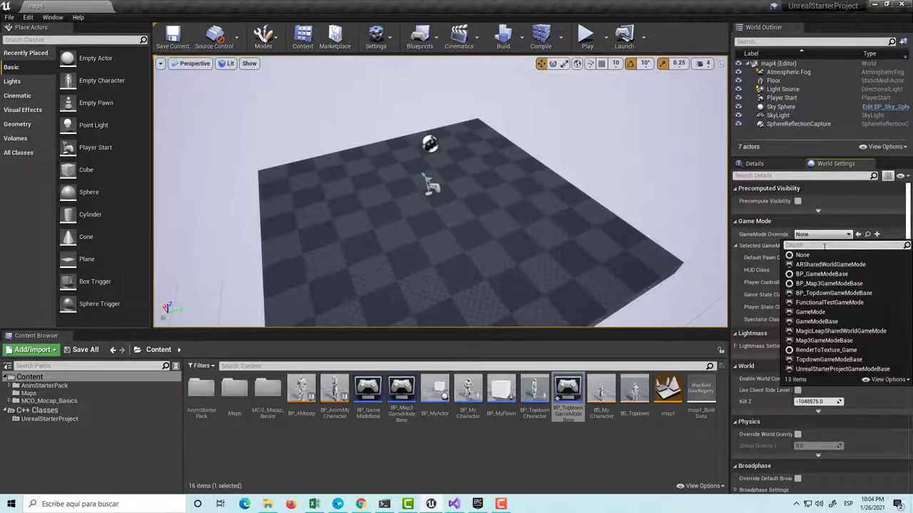
type("bp")
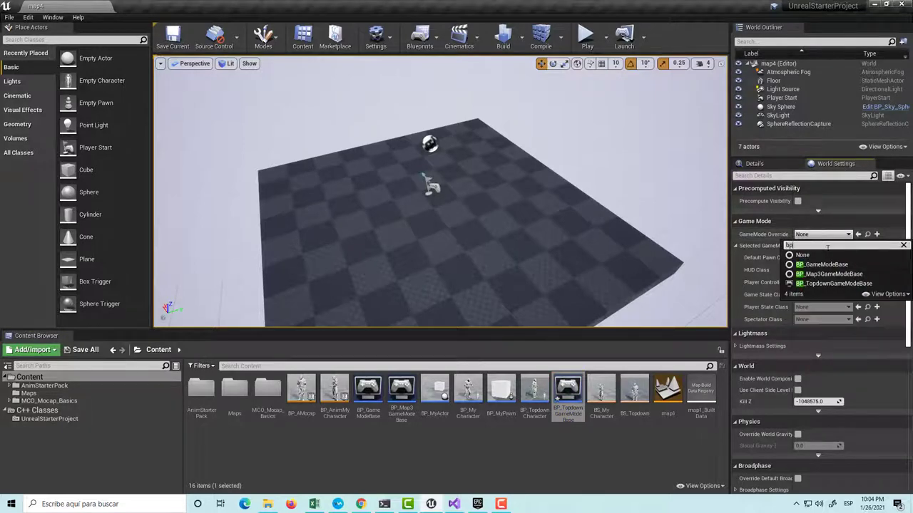
left_click(839, 284)
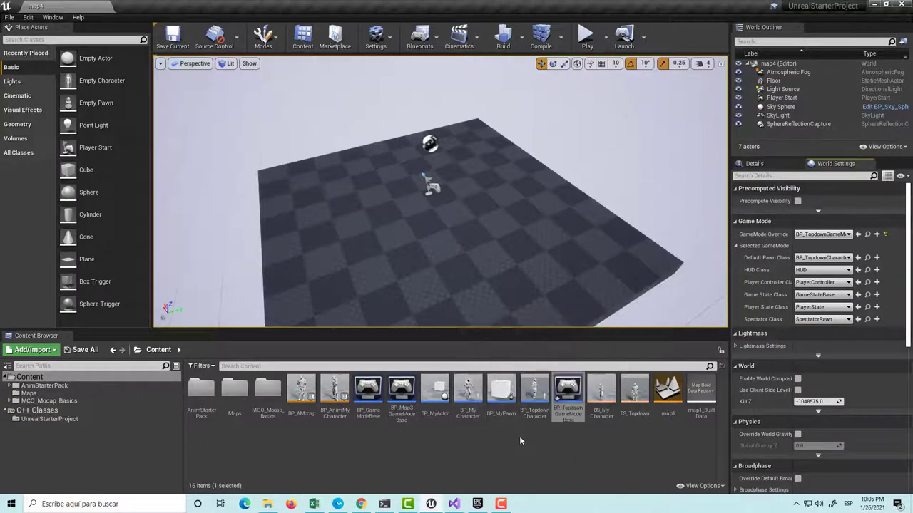
double_click(536, 417)
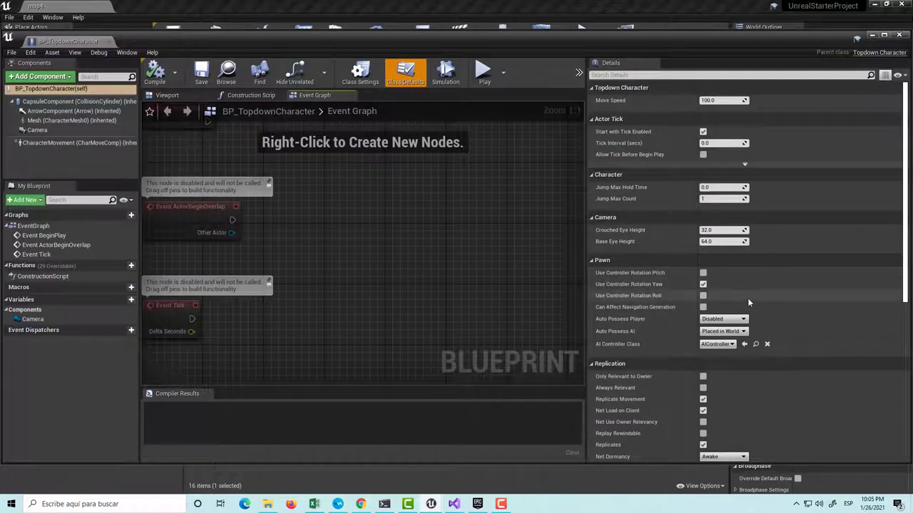
Select BP_TopdownCharacter's Mesh component and review its SK_Mannequin animation settings
scroll(747, 297, "down", 3)
scroll(745, 290, "down", 3)
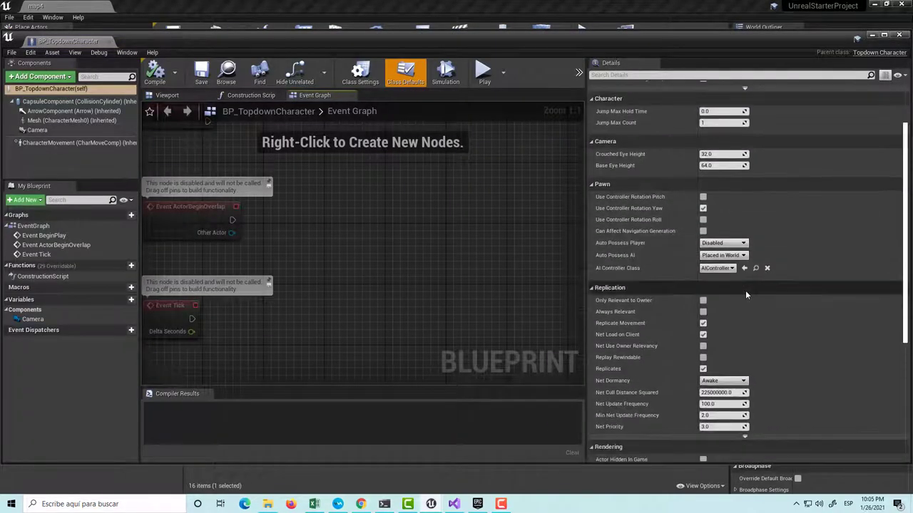
scroll(755, 286, "down", 4)
scroll(755, 284, "up", 4)
scroll(755, 285, "up", 6)
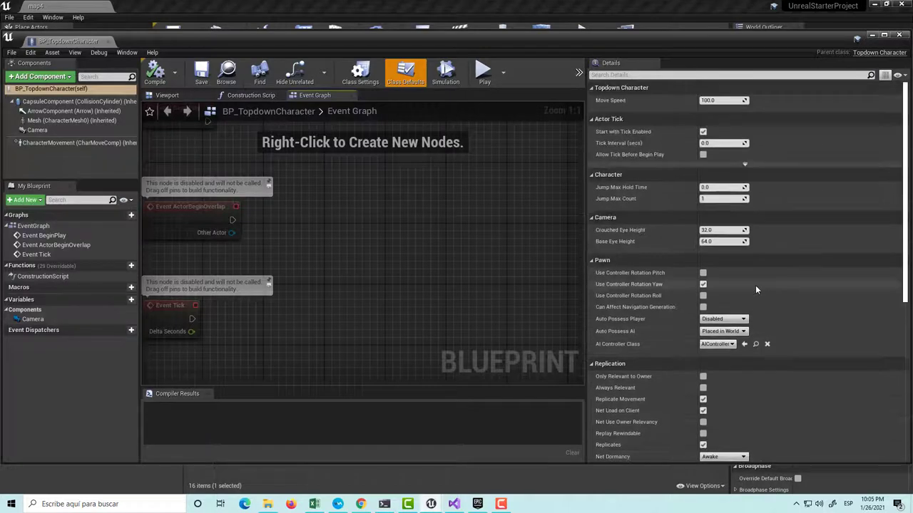
left_click(60, 120)
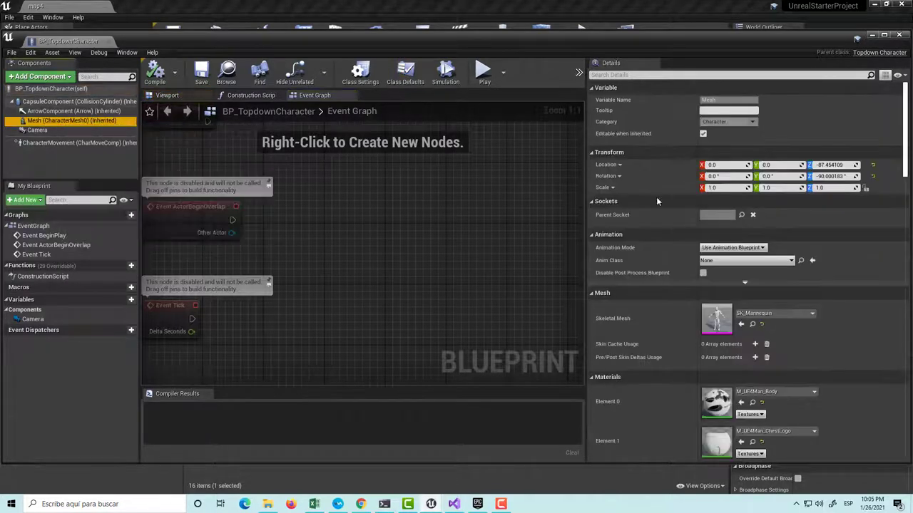
scroll(825, 295, "down", 1)
scroll(826, 293, "down", 3)
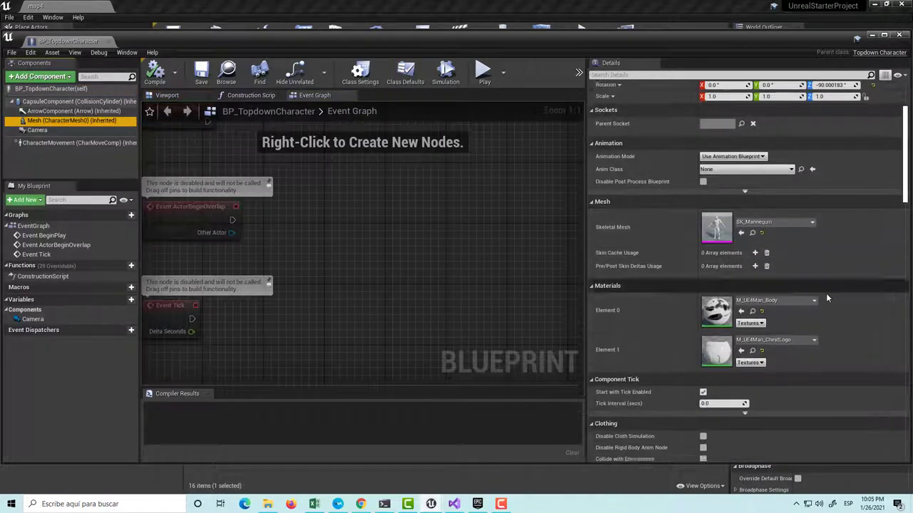
scroll(827, 288, "down", 4)
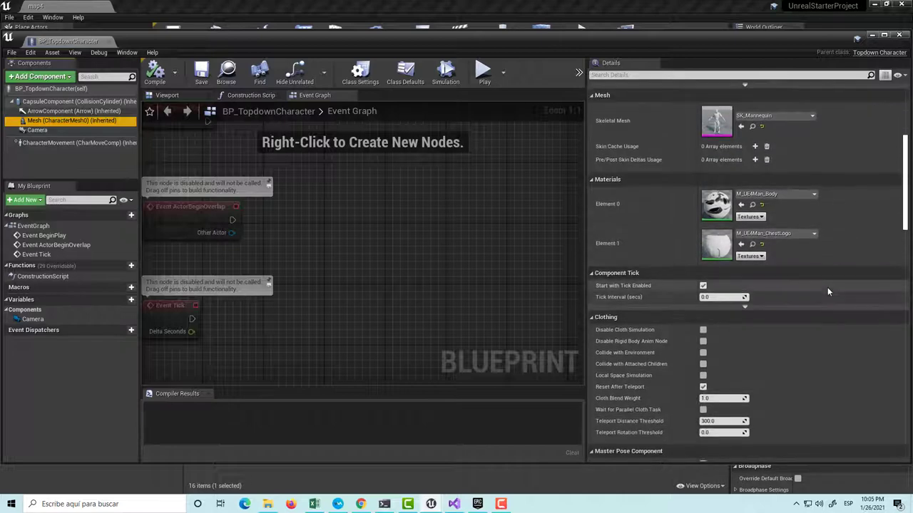
scroll(827, 287, "down", 3)
scroll(825, 288, "down", 4)
scroll(824, 288, "down", 3)
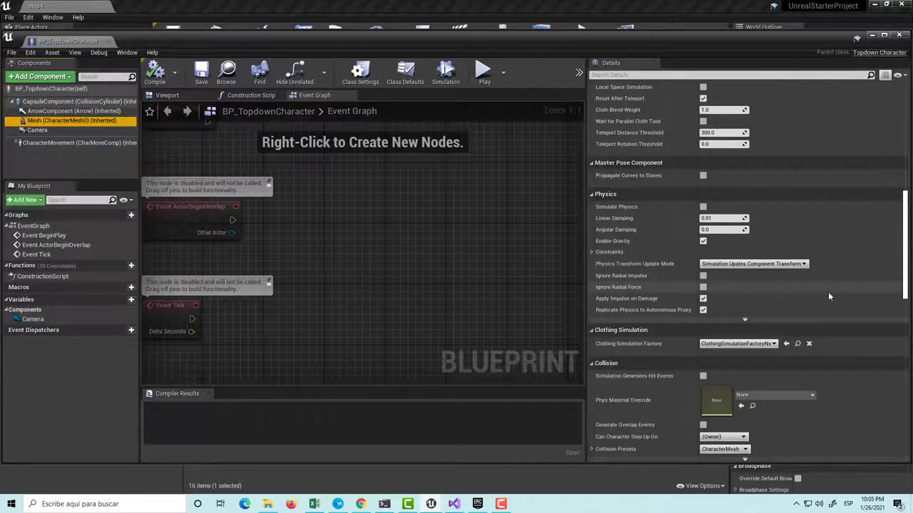
scroll(830, 293, "up", 4)
scroll(839, 292, "up", 7)
scroll(845, 297, "up", 6)
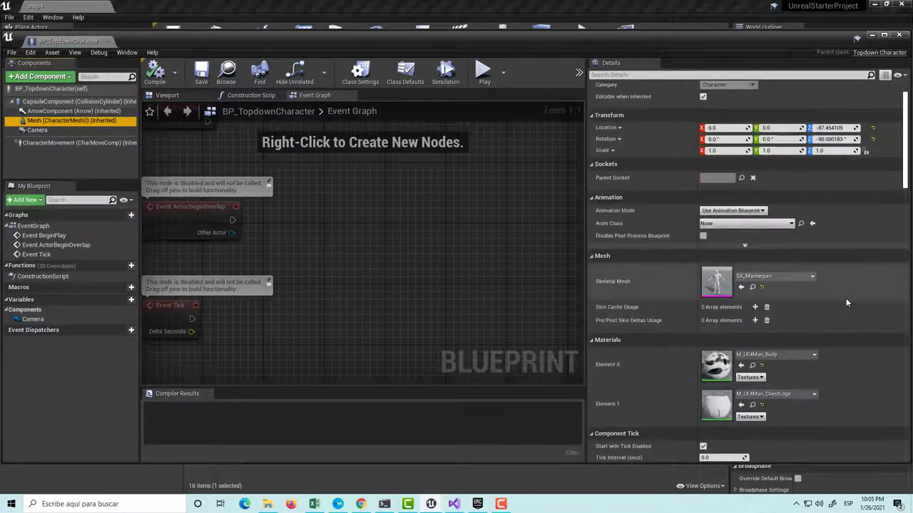
Keep Use Animation Blueprint mode, set Anim Class to BP_AMocap_C, then compile and save
left_click(734, 211)
left_click(735, 218)
left_click(737, 224)
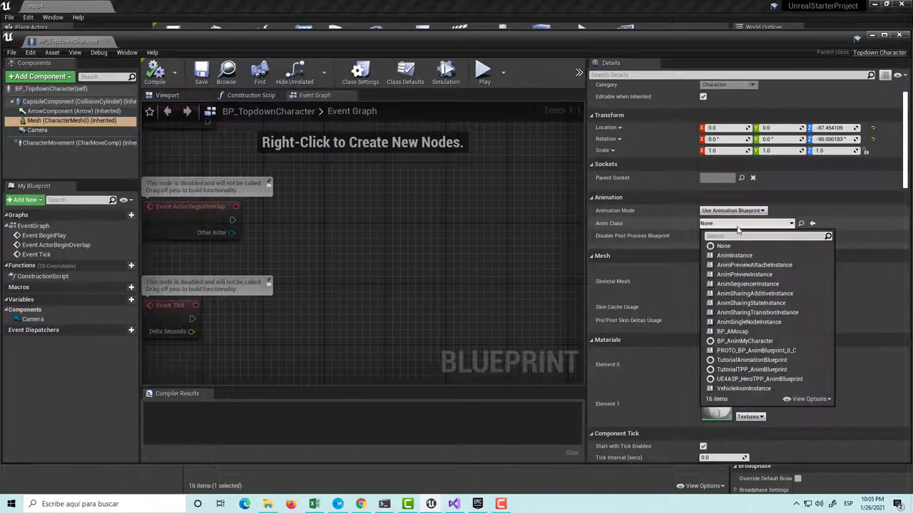
type("bp")
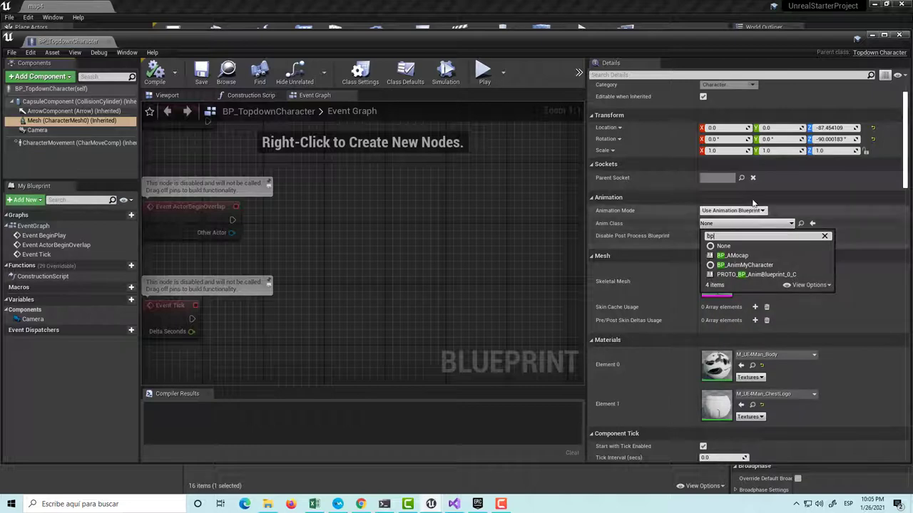
left_click(774, 253)
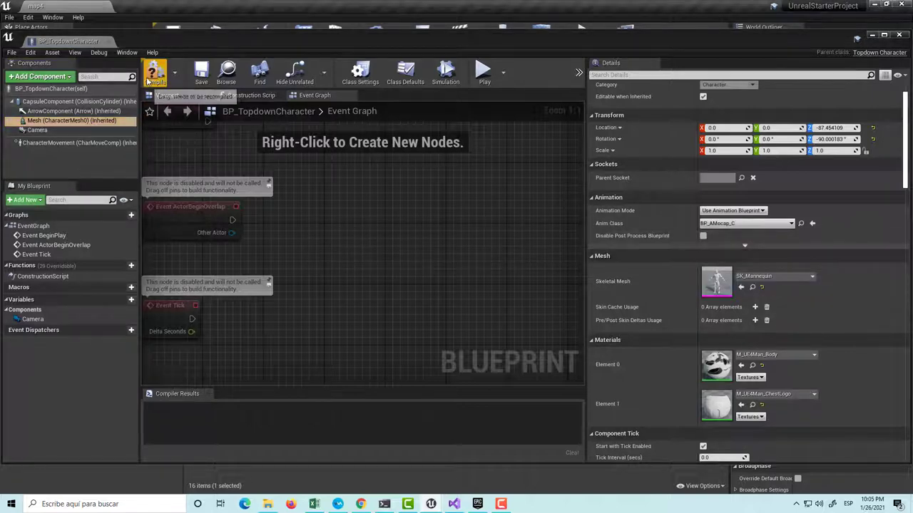
left_click(154, 71)
left_click(201, 74)
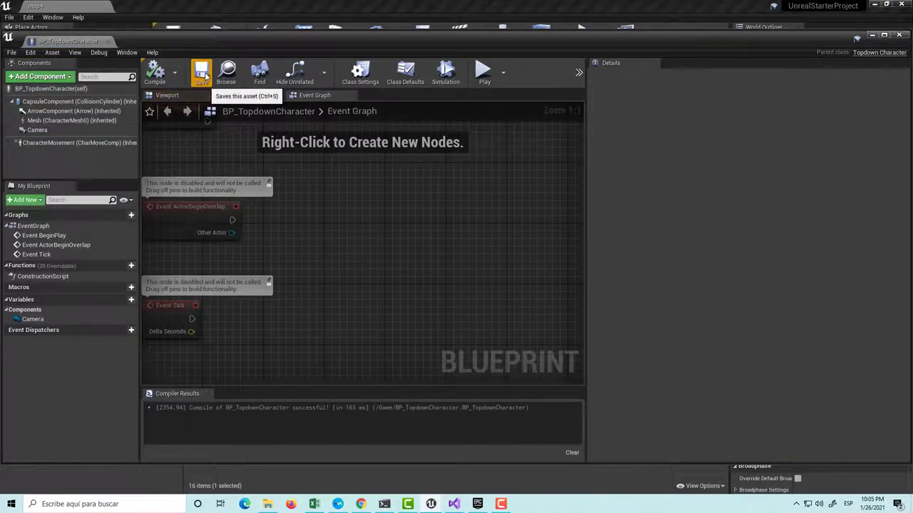
Reopen BP_TopdownGameModeBase in the full editor, close it, and recompile the project's C++ code
left_click(896, 36)
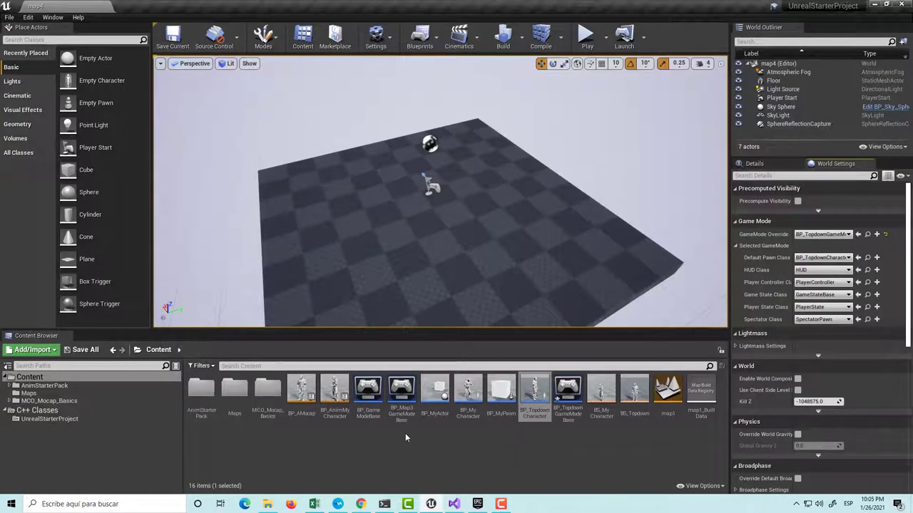
double_click(566, 409)
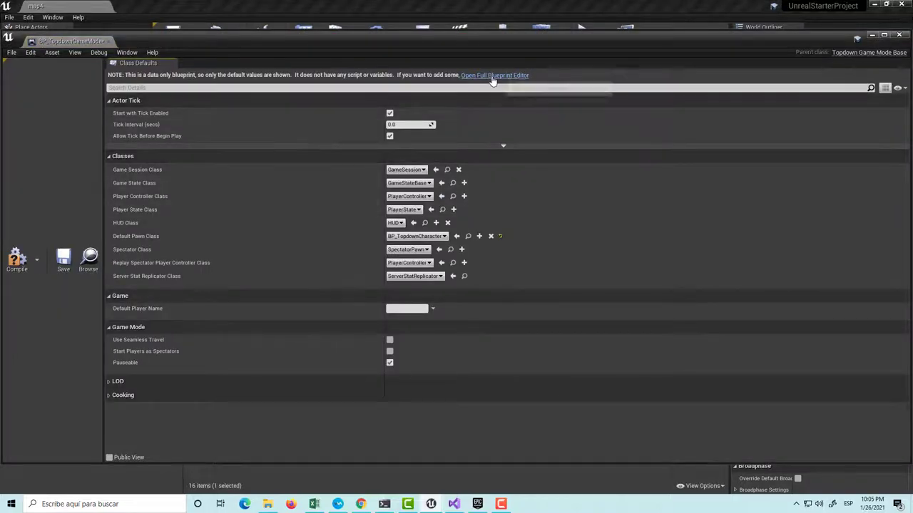
left_click(490, 77)
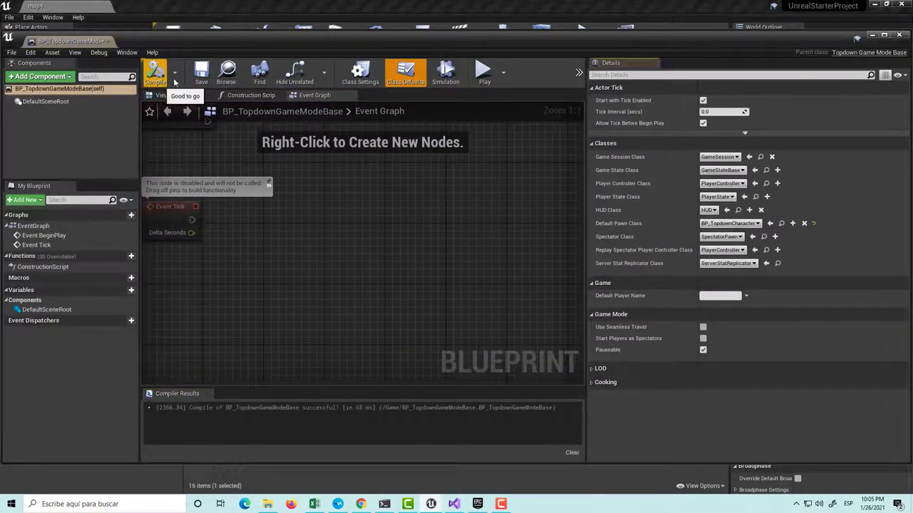
left_click(899, 36)
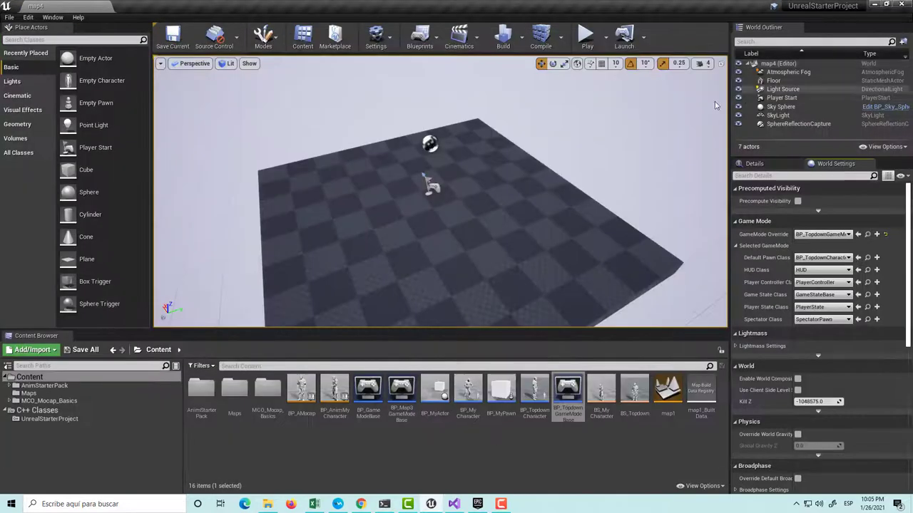
left_click(540, 41)
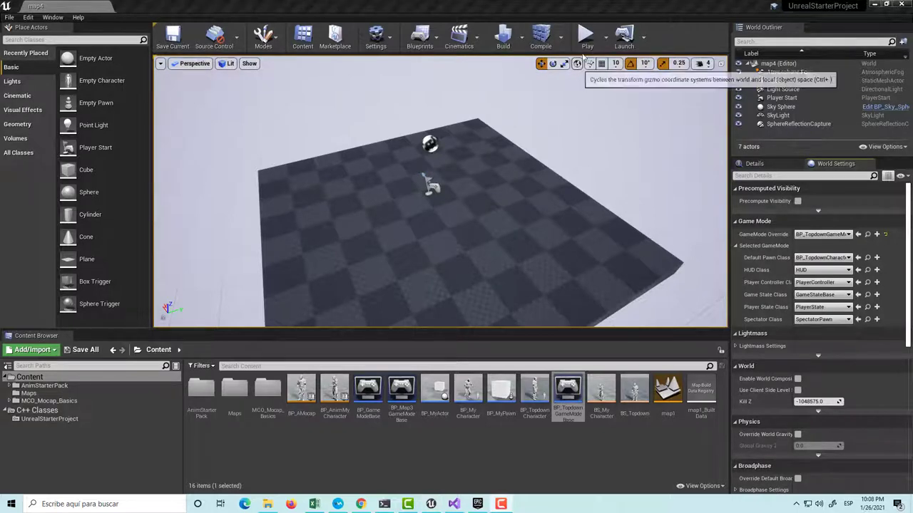
left_click(585, 35)
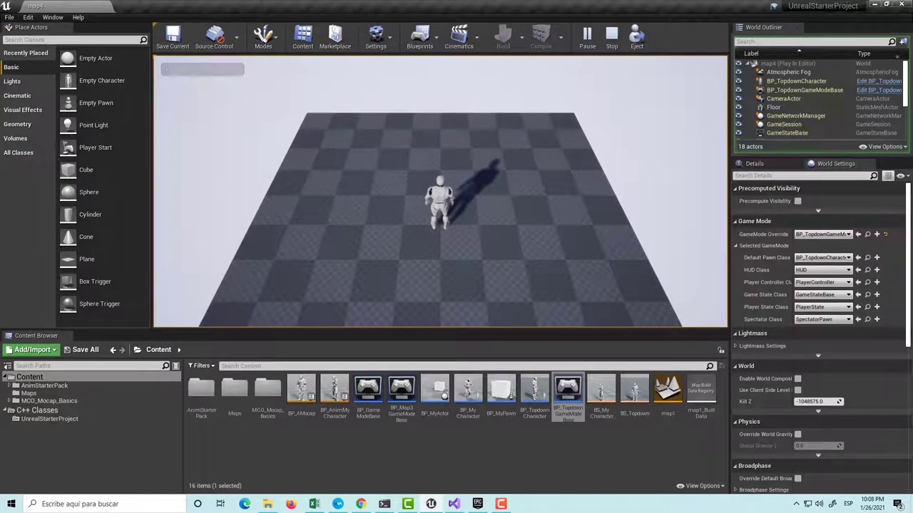
key("Escape")
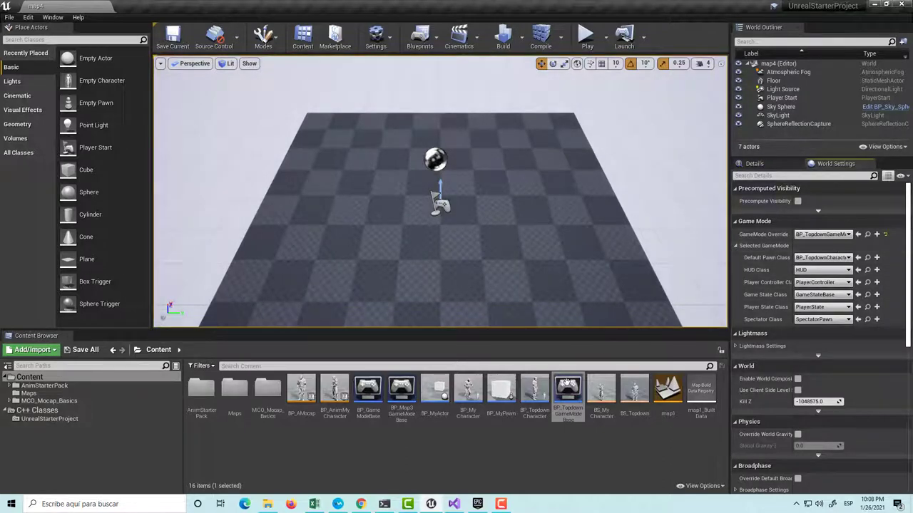
In Visual Studio, close TopdownGameModeBase.h and bring up TopdownCharacter.h and TopdownCharacter.cpp
left_click(454, 503)
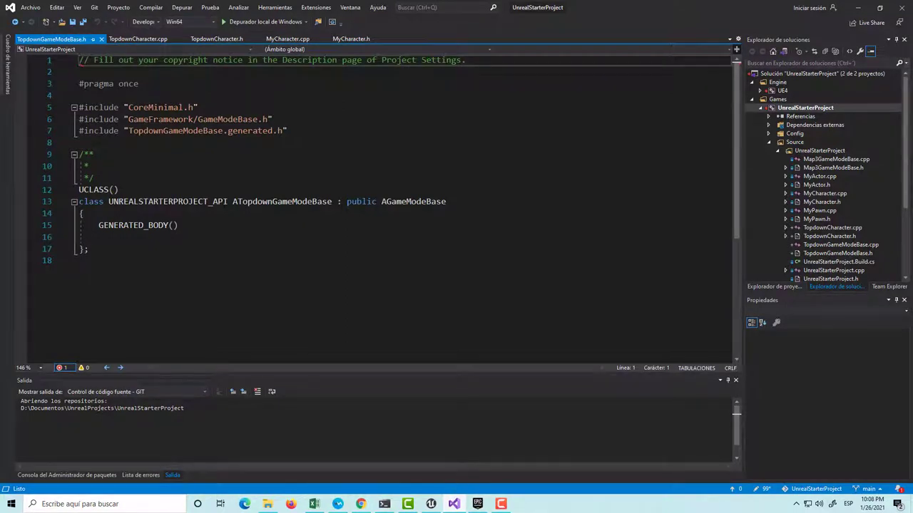
scroll(392, 157, "down", 1)
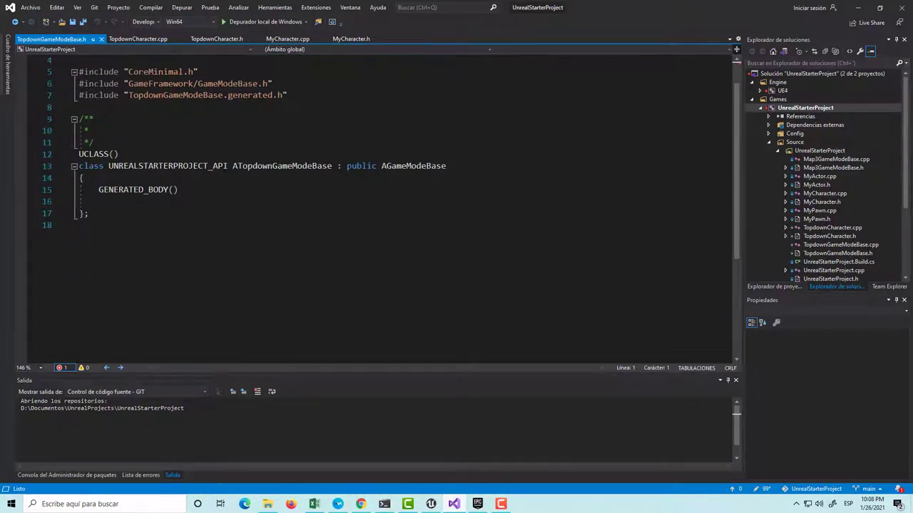
left_click(101, 39)
left_click(108, 40)
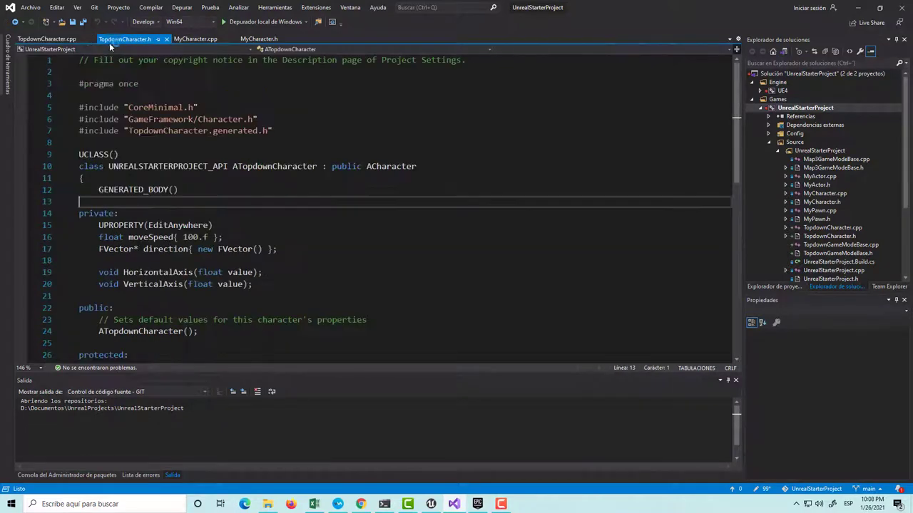
left_click(47, 39)
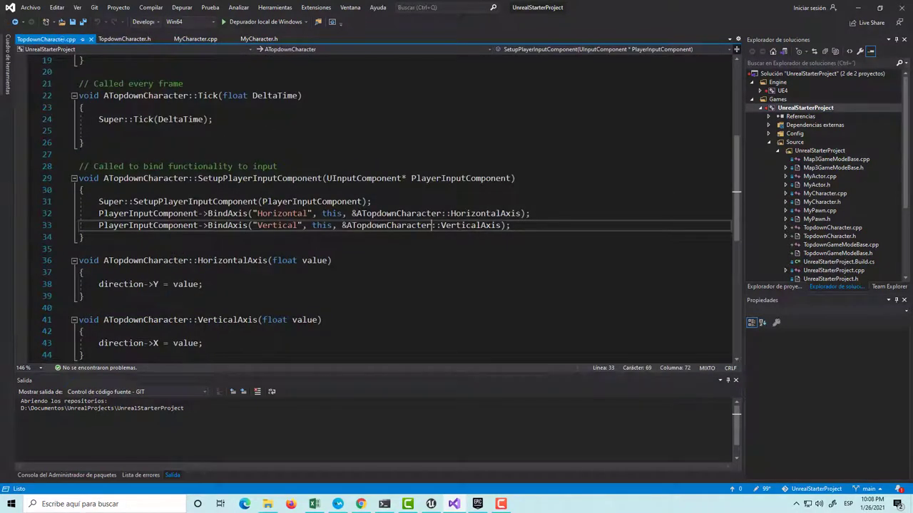
Review the TopdownCharacter.cpp code around line 38
left_click(204, 284)
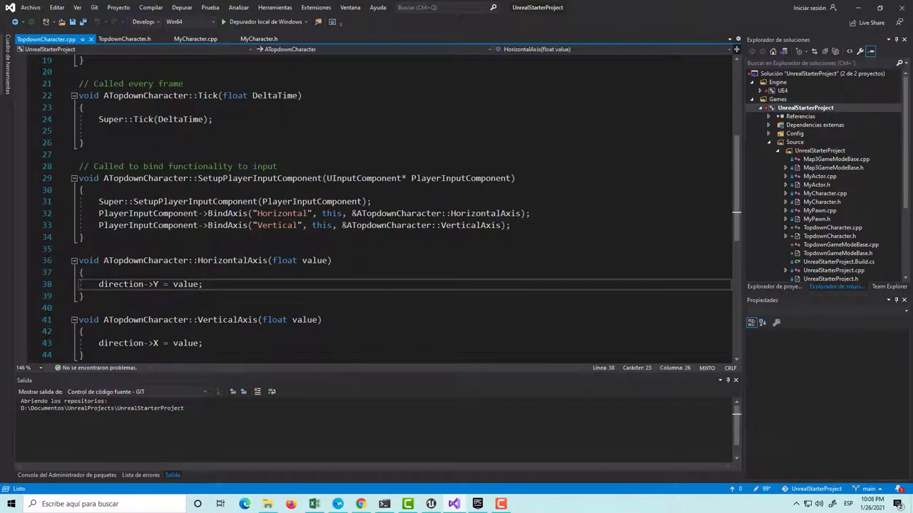
scroll(388, 207, "down", 2)
scroll(389, 207, "up", 7)
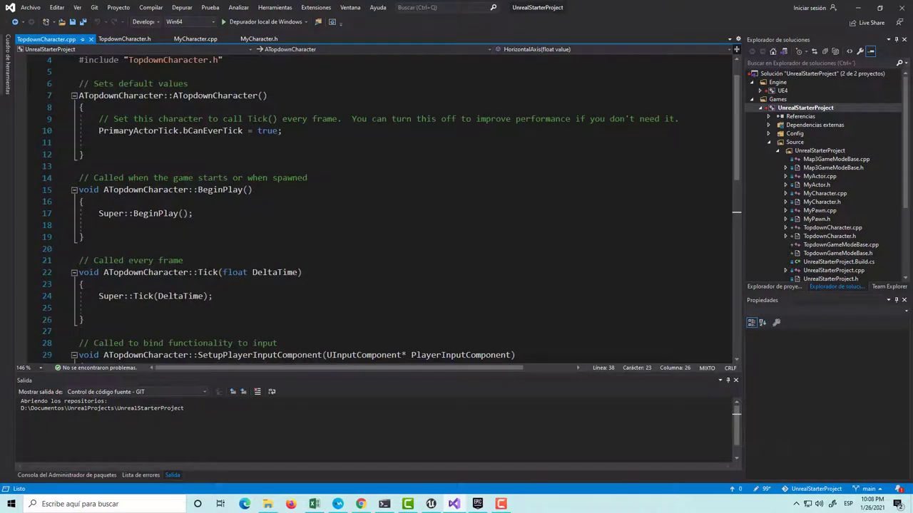
scroll(389, 207, "down", 2)
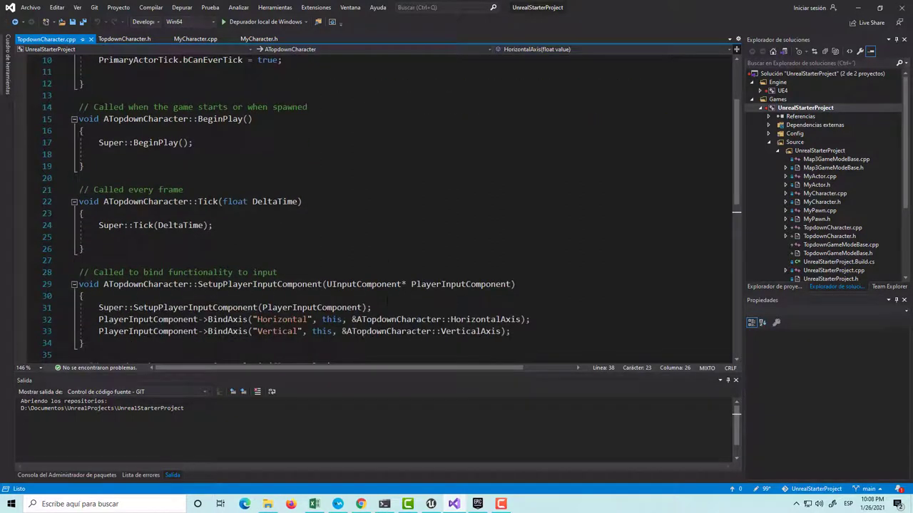
scroll(388, 301, "down", 2)
scroll(388, 301, "down", 1)
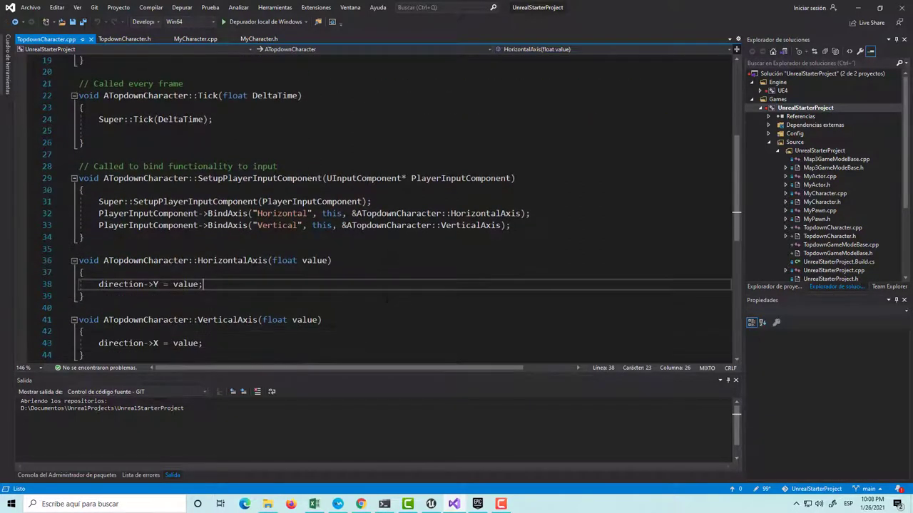
scroll(388, 301, "up", 3)
Compare MyCharacter.h with TopdownCharacter.h, ending on MyCharacter.cpp's Tick movement code
left_click(258, 38)
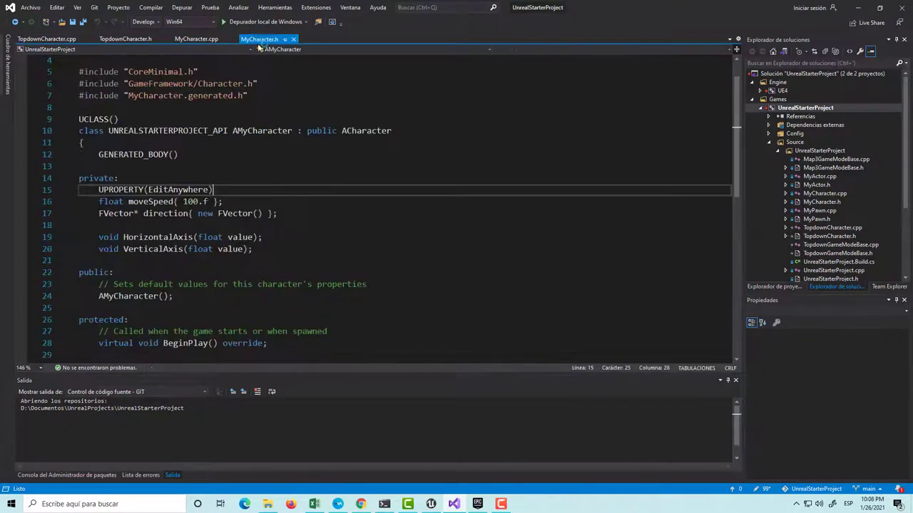
left_click(195, 38)
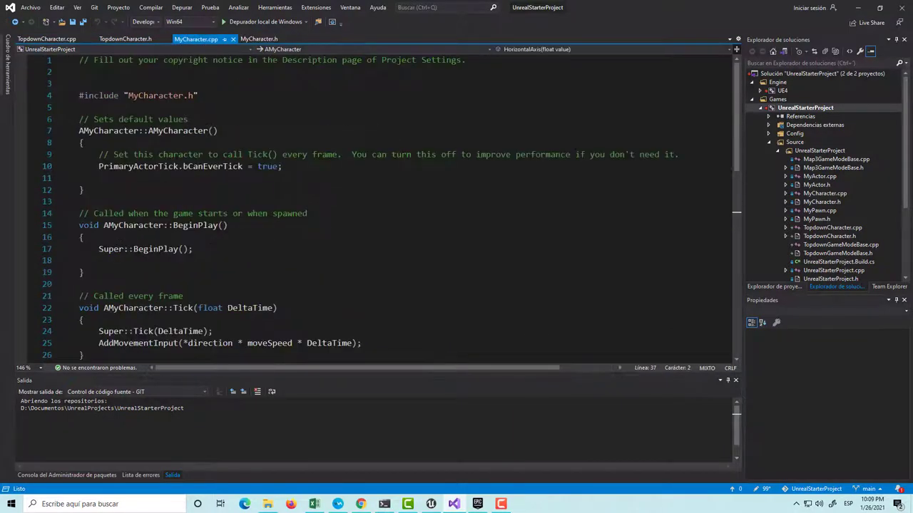
left_click(137, 40)
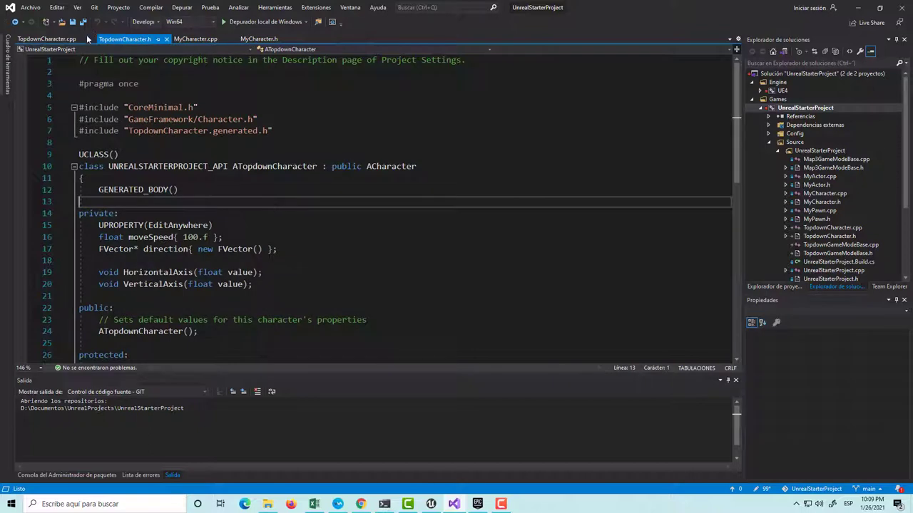
left_click(207, 42)
scroll(392, 214, "down", 1)
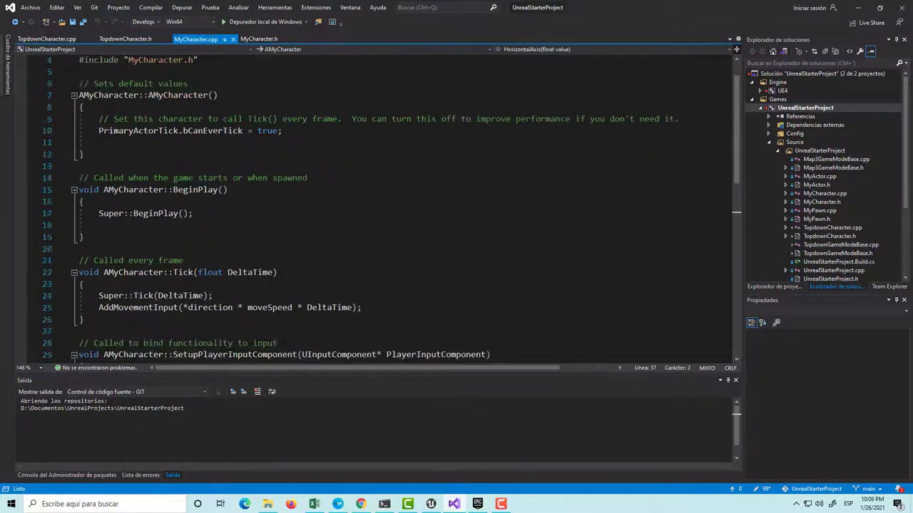
scroll(392, 207, "down", 2)
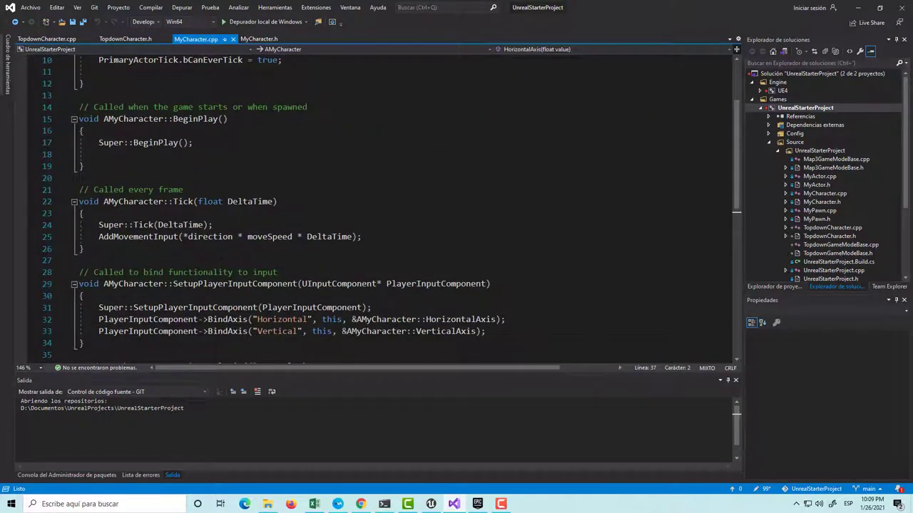
Paste MyCharacter's AddMovementInput line onto line 25 of TopdownCharacter's Tick and save the file
triple_click(271, 238)
key("ctrl+c")
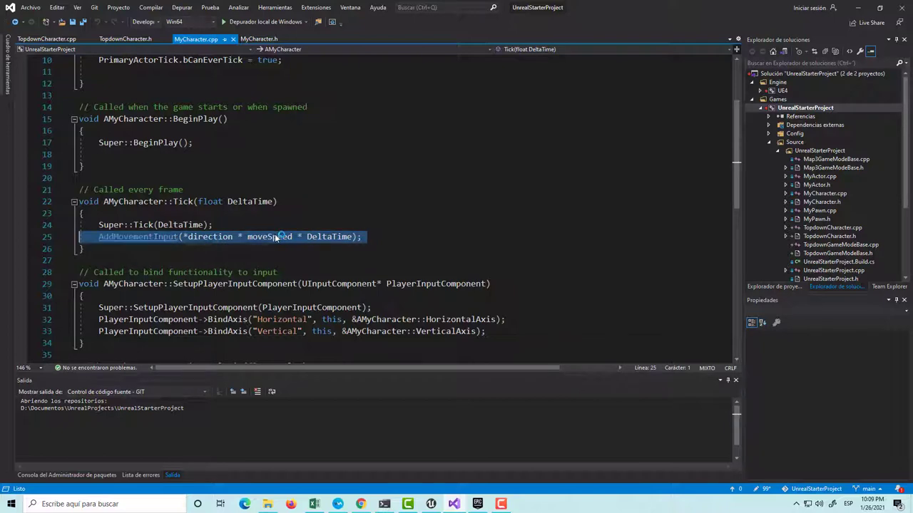
left_click(43, 40)
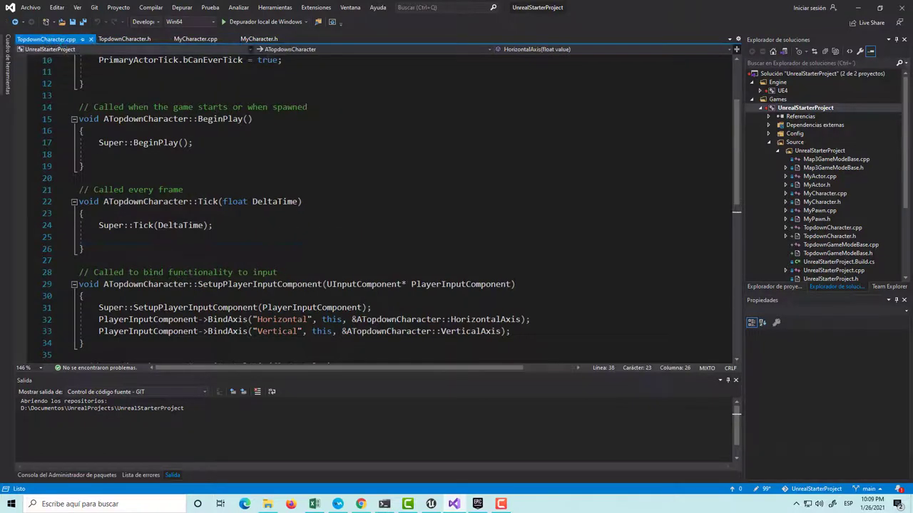
left_click(100, 237)
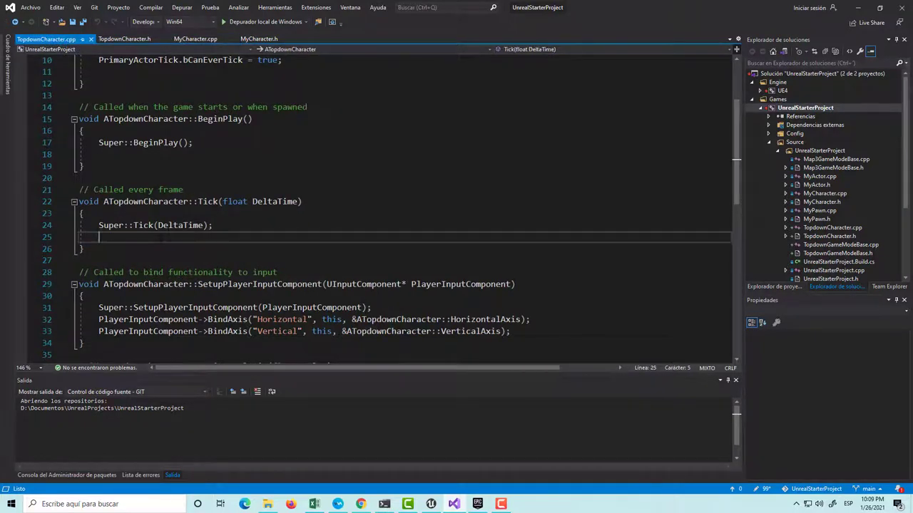
key("ctrl+v")
key("BackSpace")
key("ctrl+s")
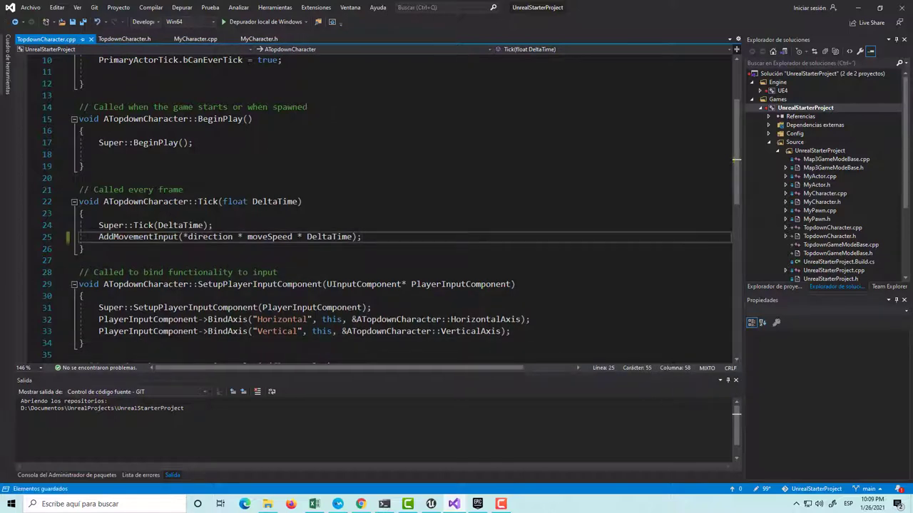
left_click(478, 505)
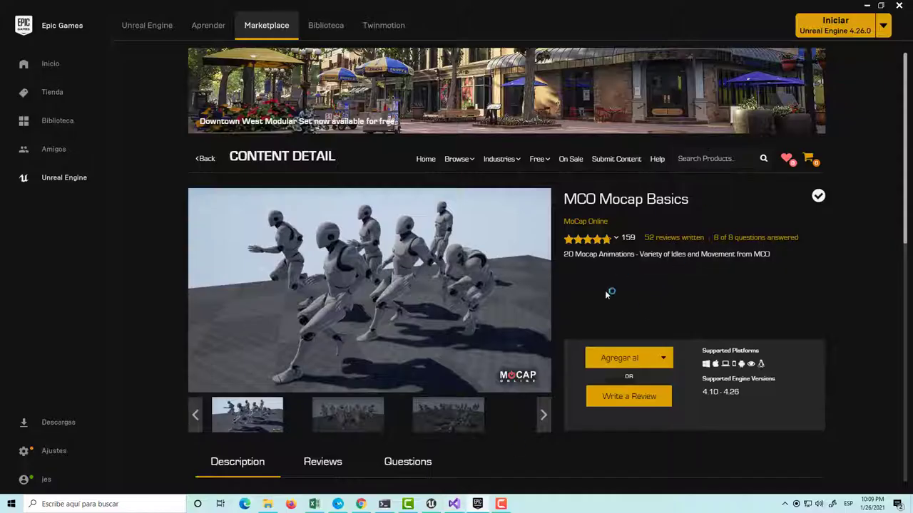
Play-test map4, running the mannequin around the floor with WASD, then stop the session
left_click(430, 504)
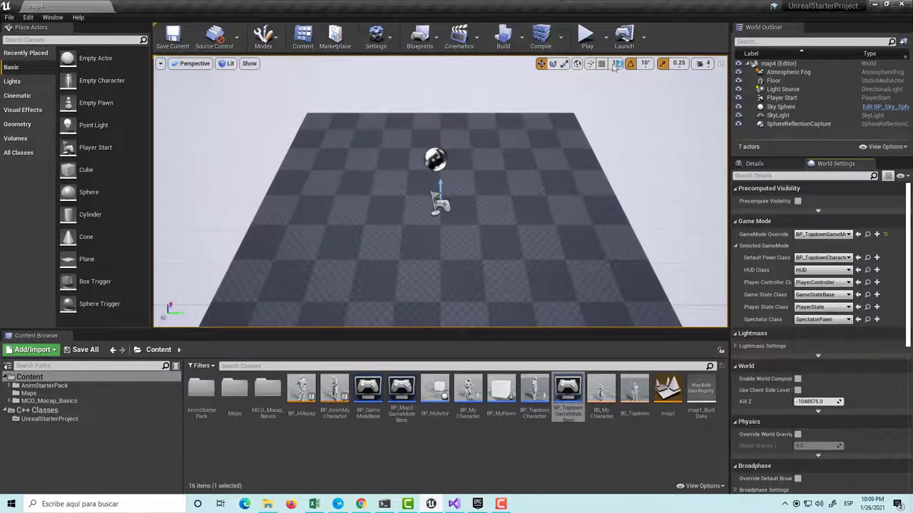
left_click(587, 37)
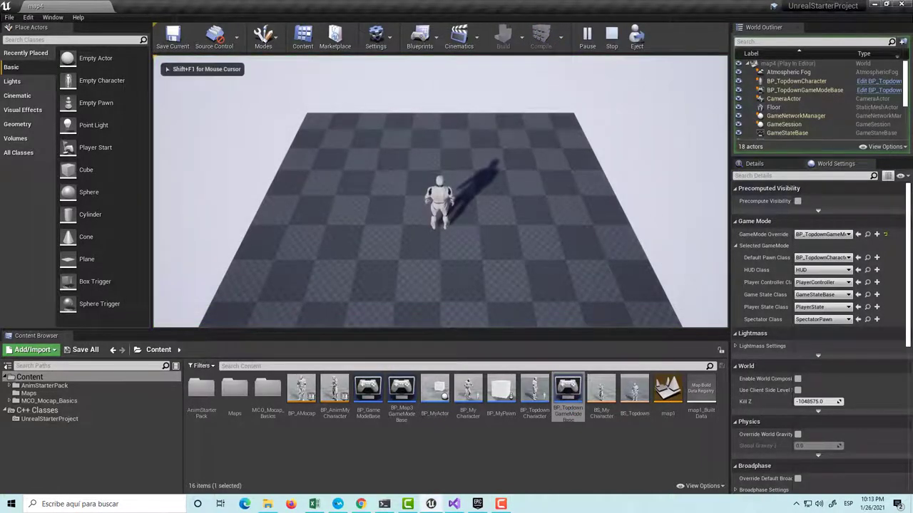
key("s")
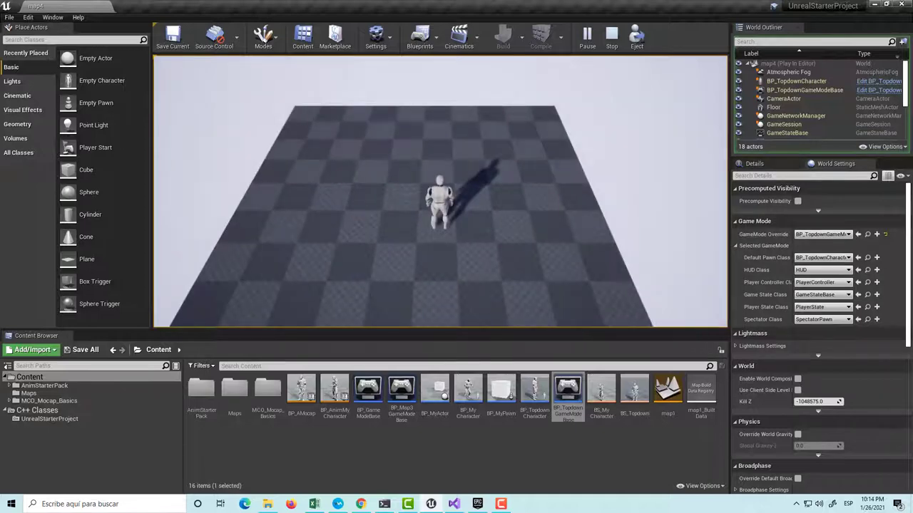
key("Escape")
Comment out AddMovementInput on line 25 with //, undo it, and save TopdownCharacter.cpp
left_click(454, 504)
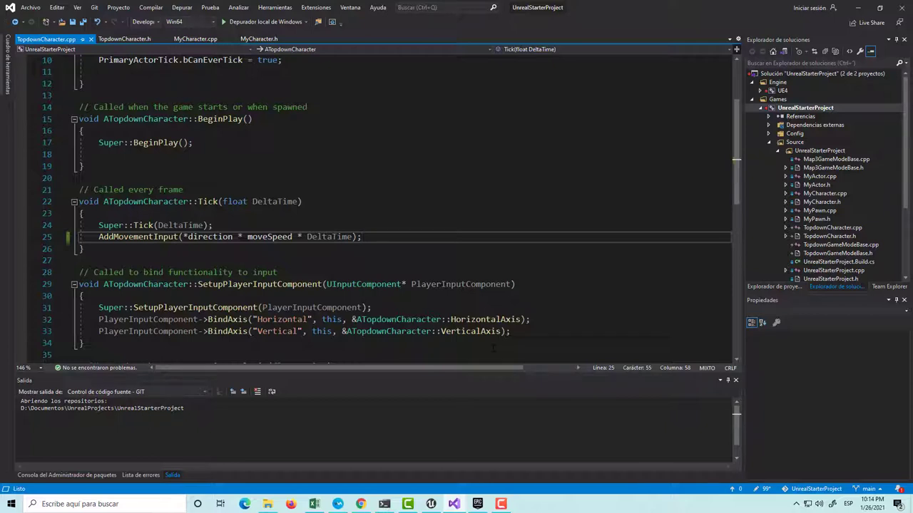
scroll(399, 207, "up", 3)
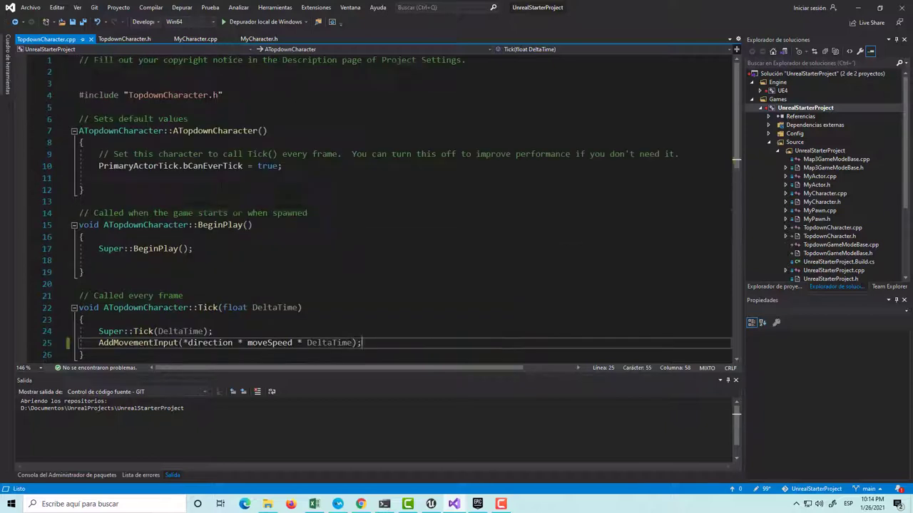
left_click(100, 178)
scroll(142, 274, "down", 2)
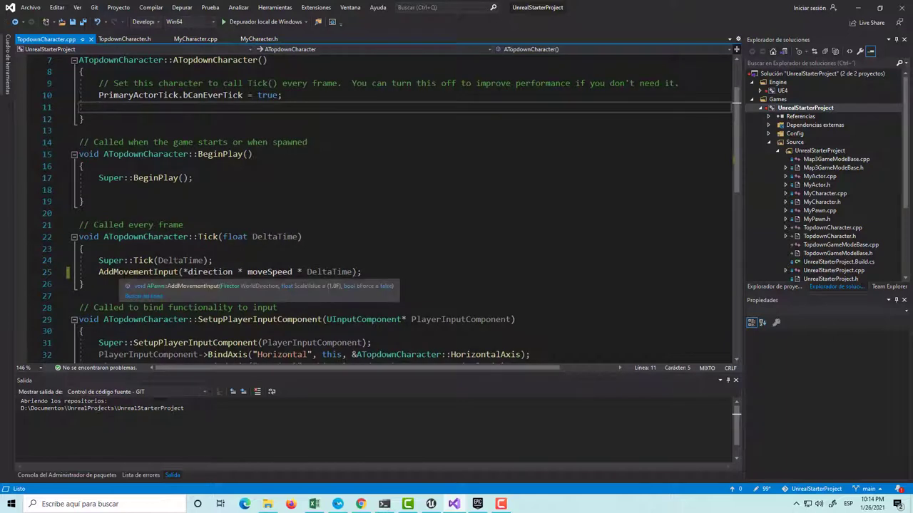
left_click(99, 272)
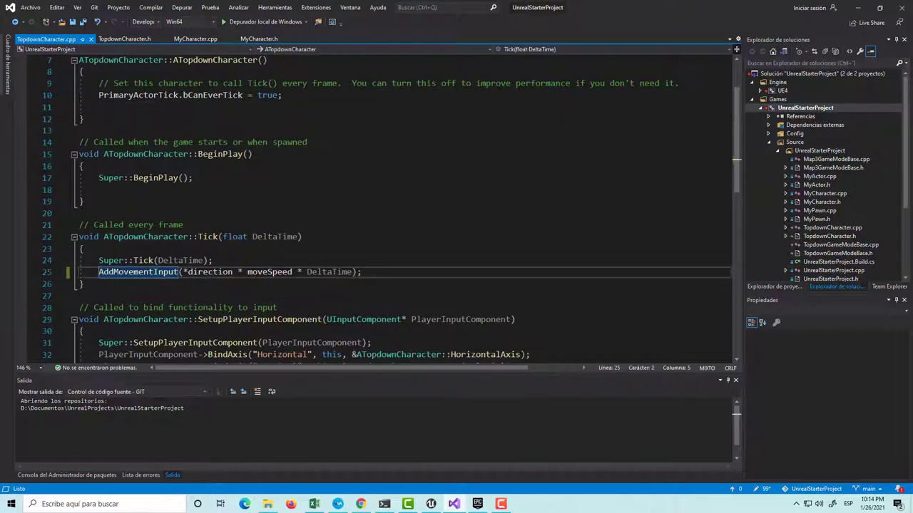
type("//")
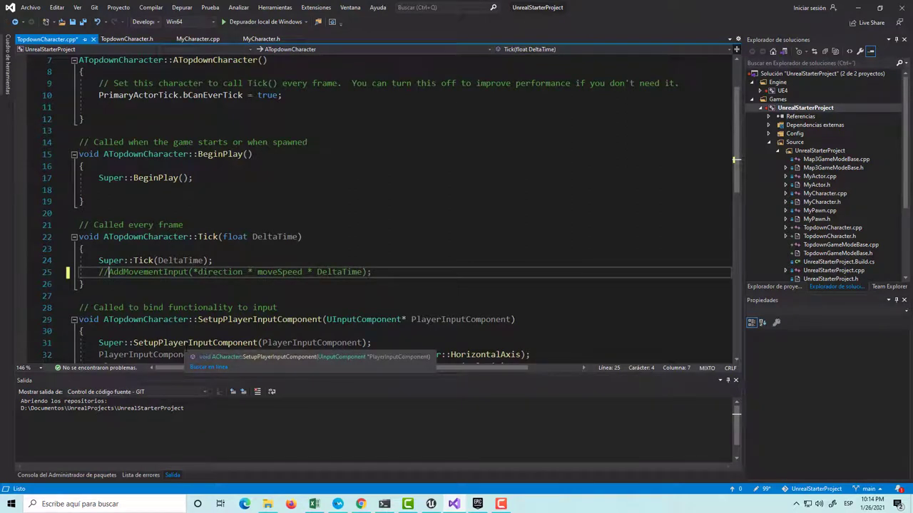
key("ctrl+z")
key("ctrl+s")
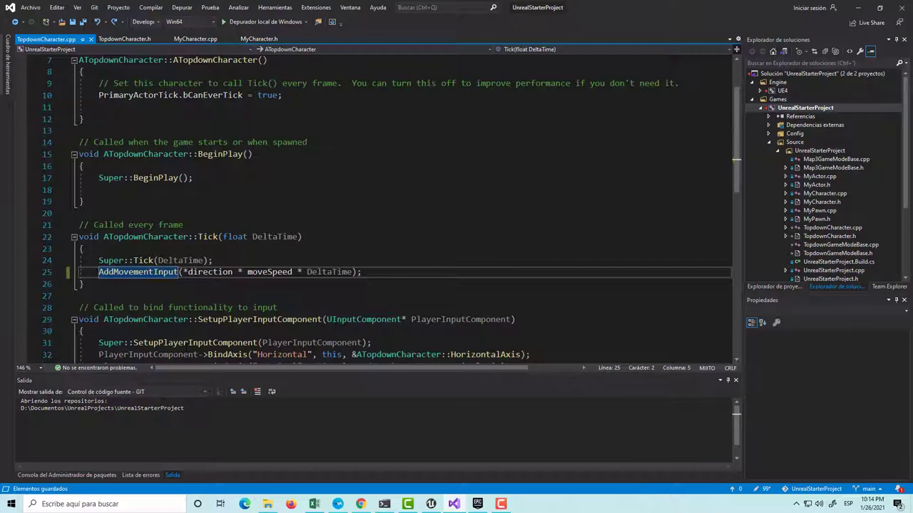
left_click(363, 271)
Start a new line 26 calling SetActorRotation(), ending with a semicolon
key("Return")
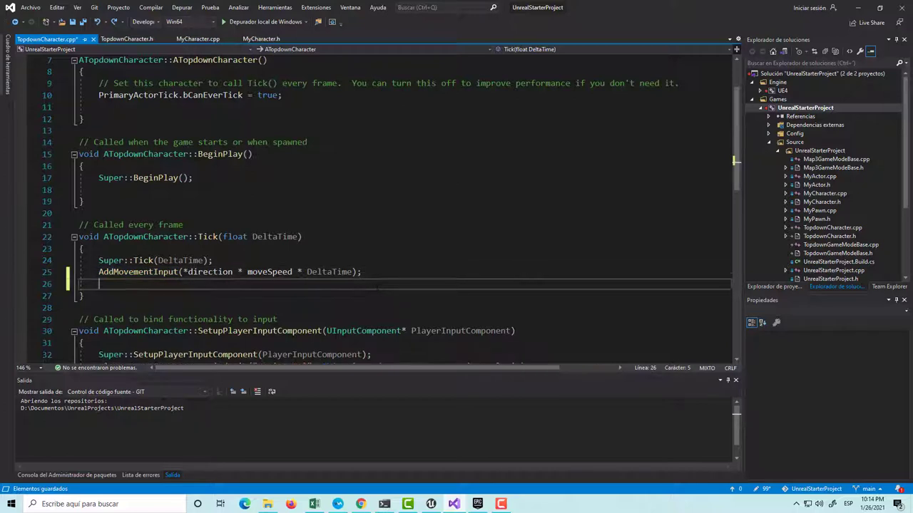
type("Set")
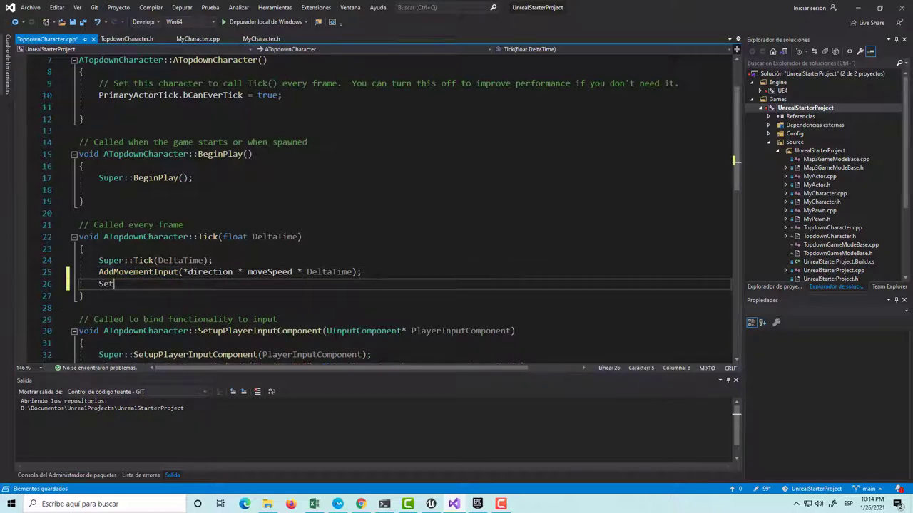
type("A")
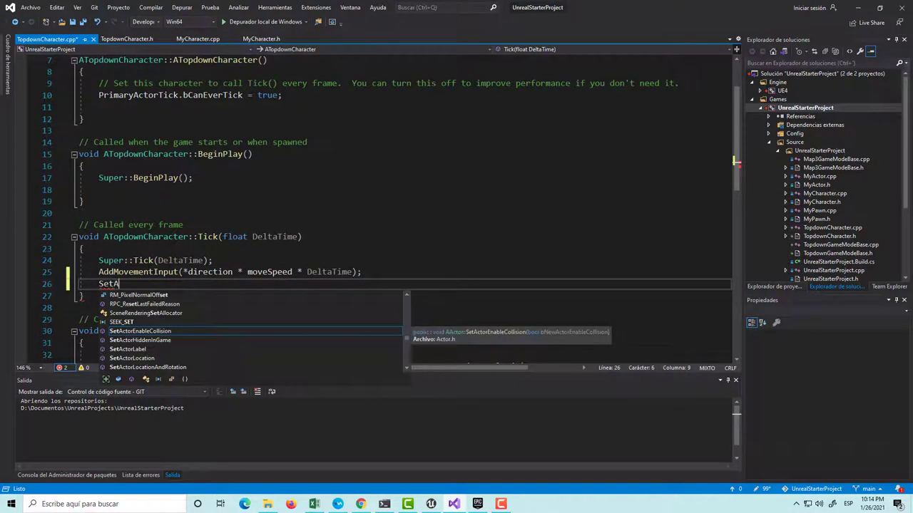
type("ct")
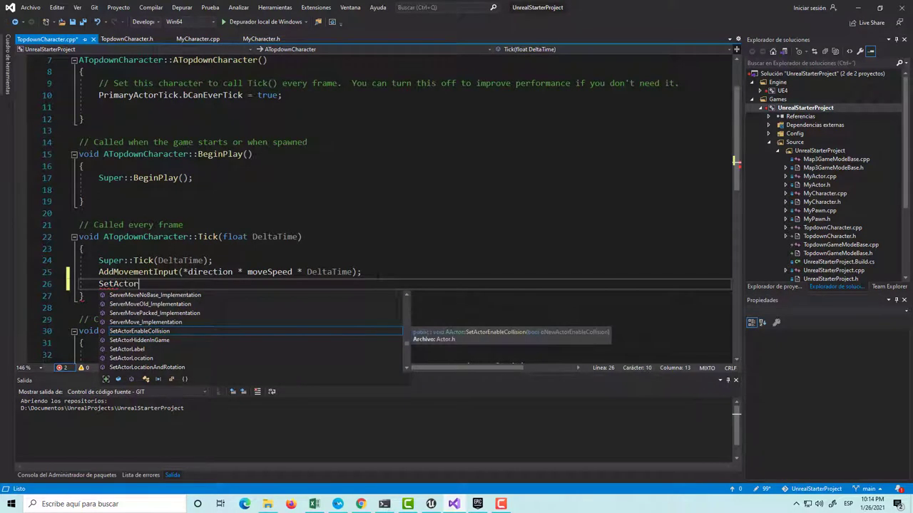
type("or")
type("r")
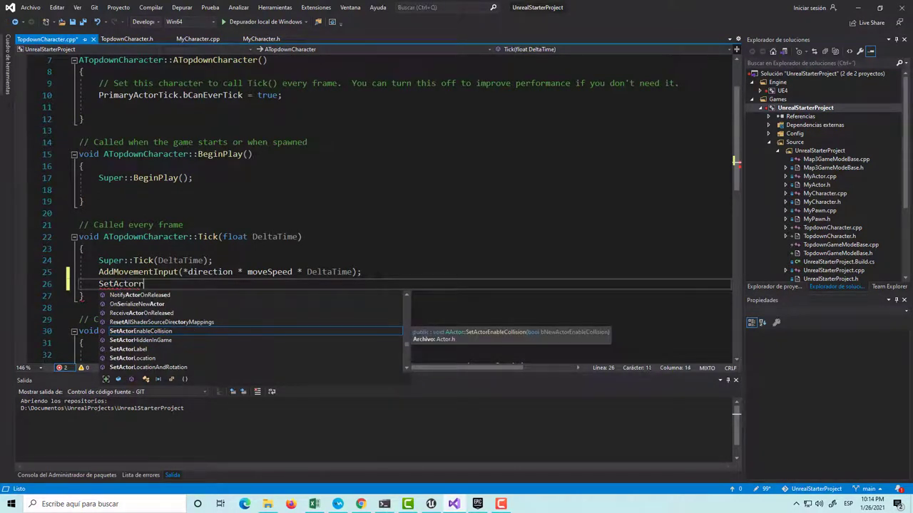
type("o")
key("Tab")
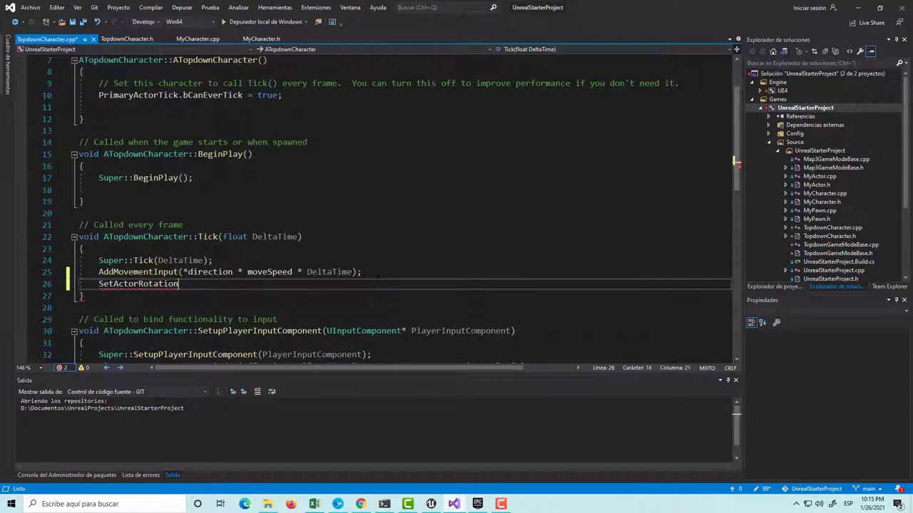
type("(")
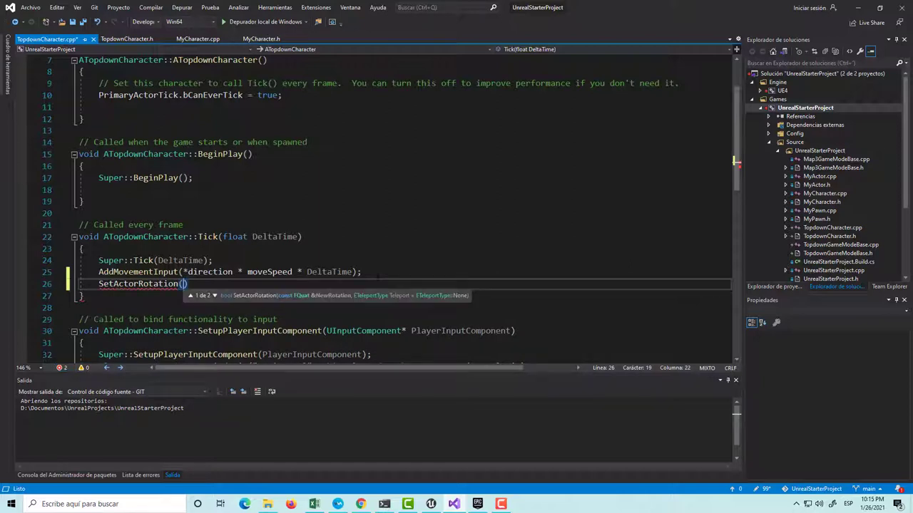
key("End")
Insert FRotationMatrix::MakeFromX( as the SetActorRotation argument using IntelliSense completion
type(";")
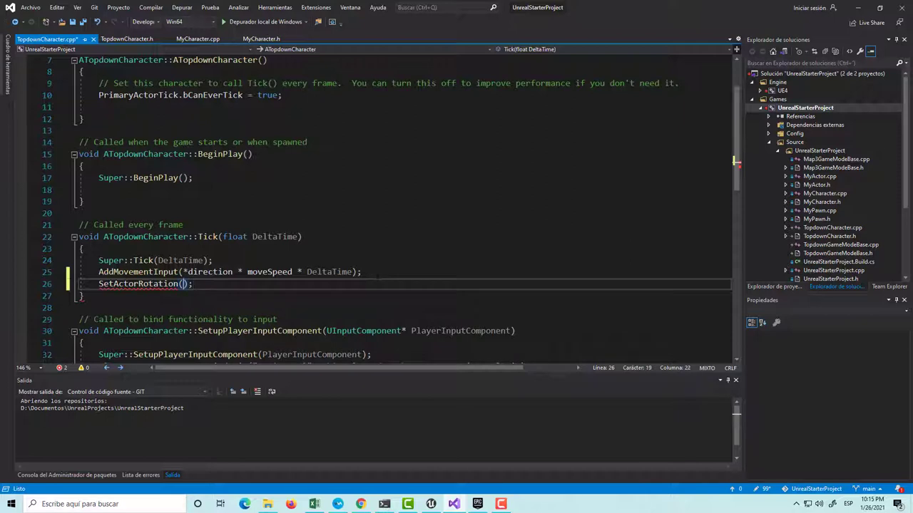
type("F")
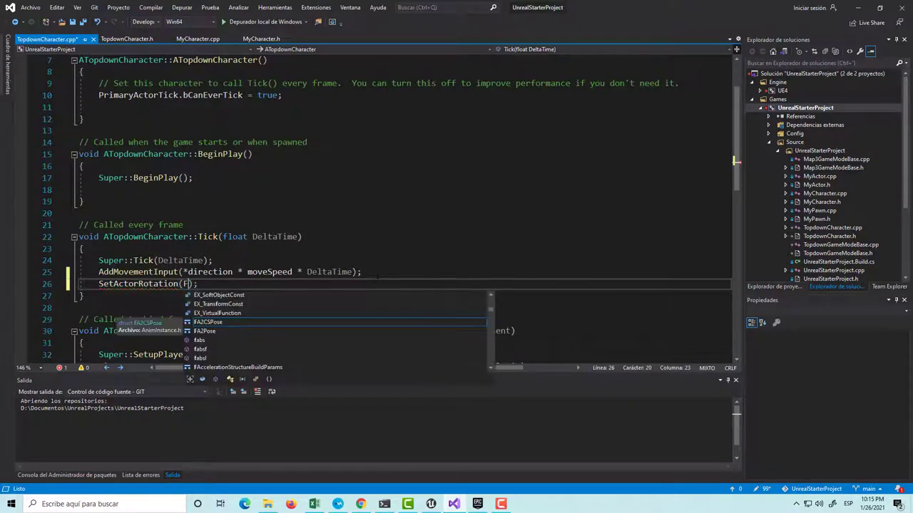
type("Ro")
type("tati")
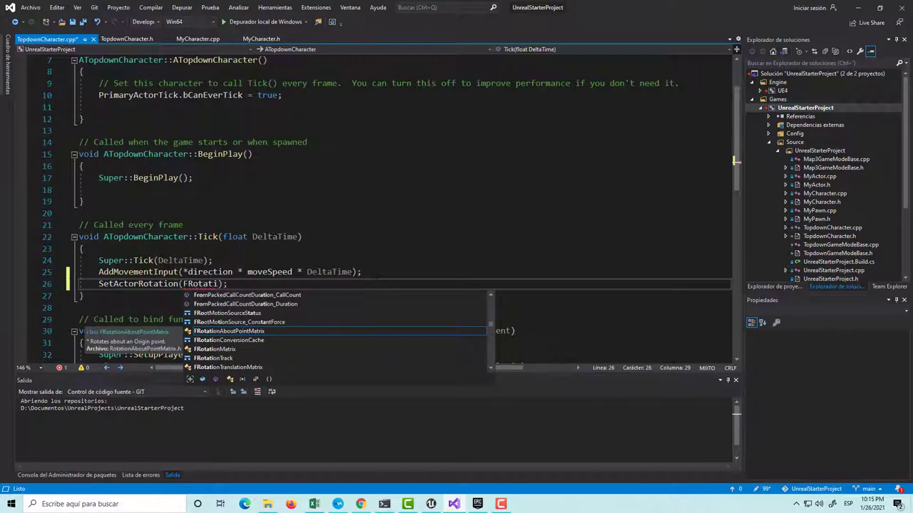
type("onMa")
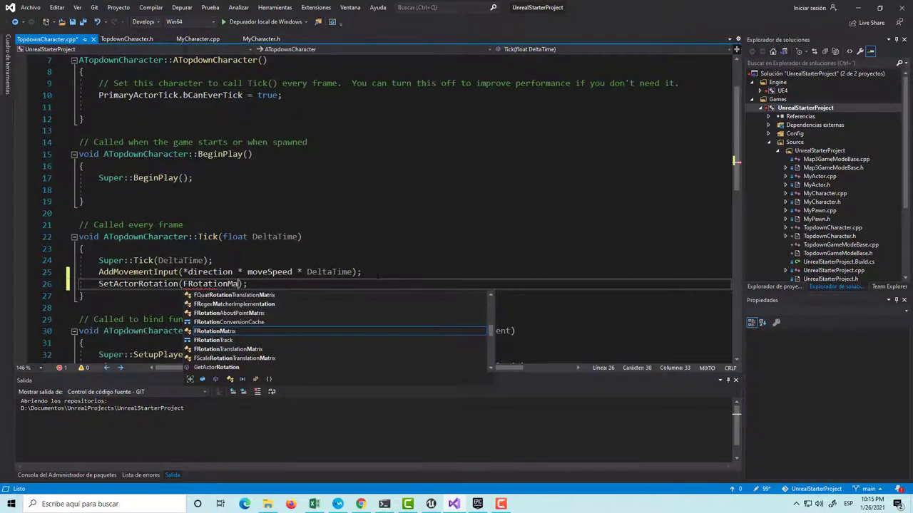
key("Tab")
type("::")
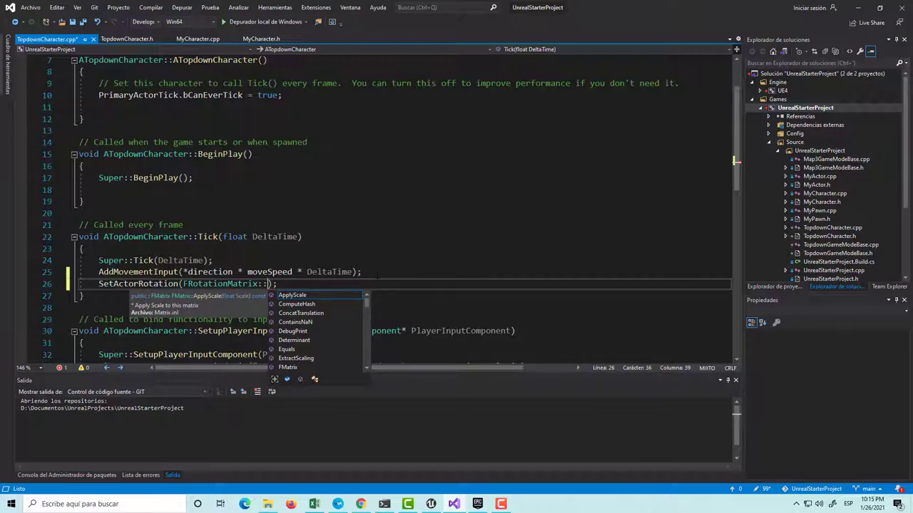
type("Make")
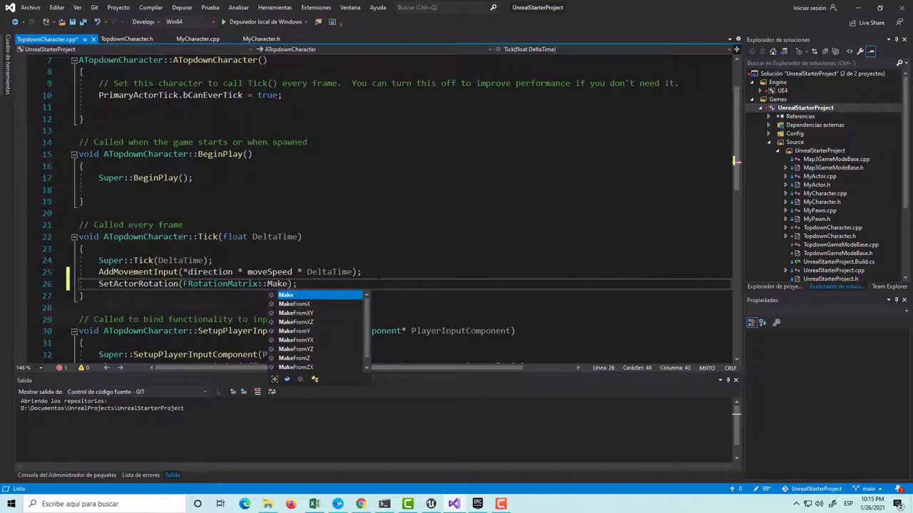
key("Down")
key("Tab")
type("(")
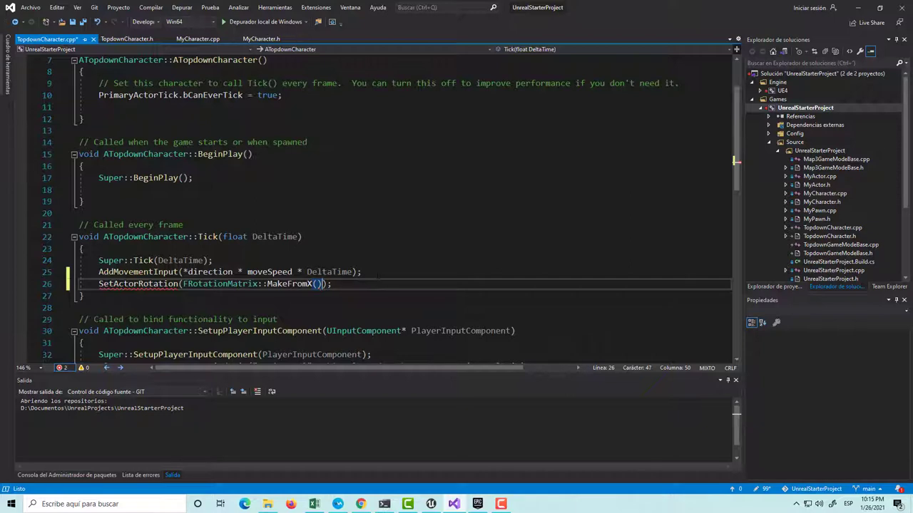
Fill MakeFromX with the direction's GetSafeNormal(), append .Rotator(), and save TopdownCharacter.cpp
left_click(317, 284)
type("*di")
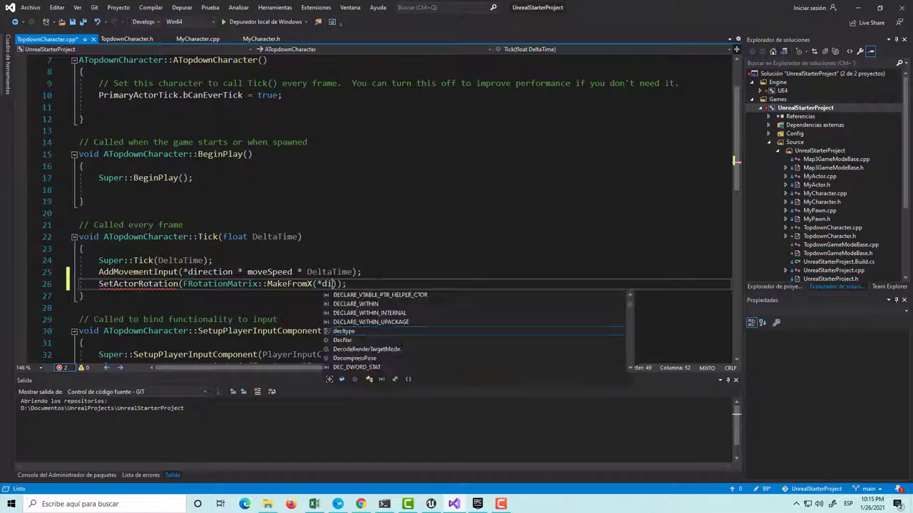
type("r")
key("Tab")
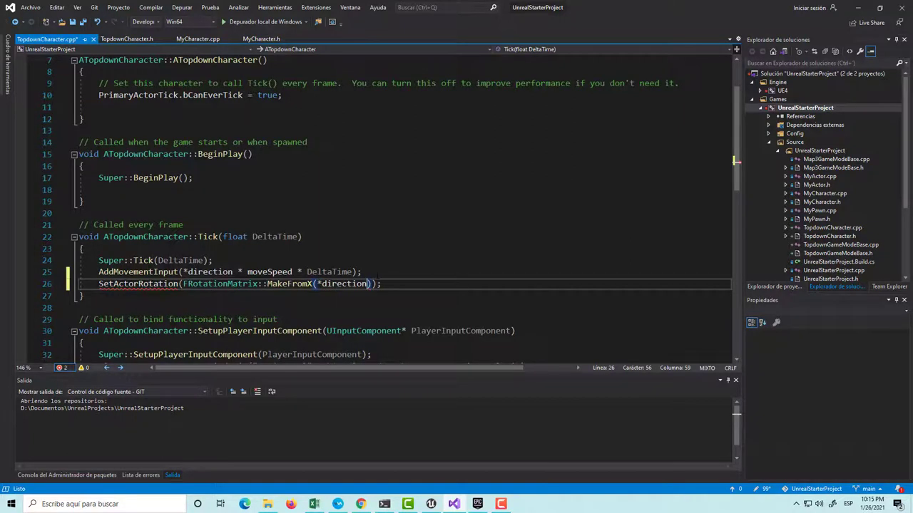
type(".")
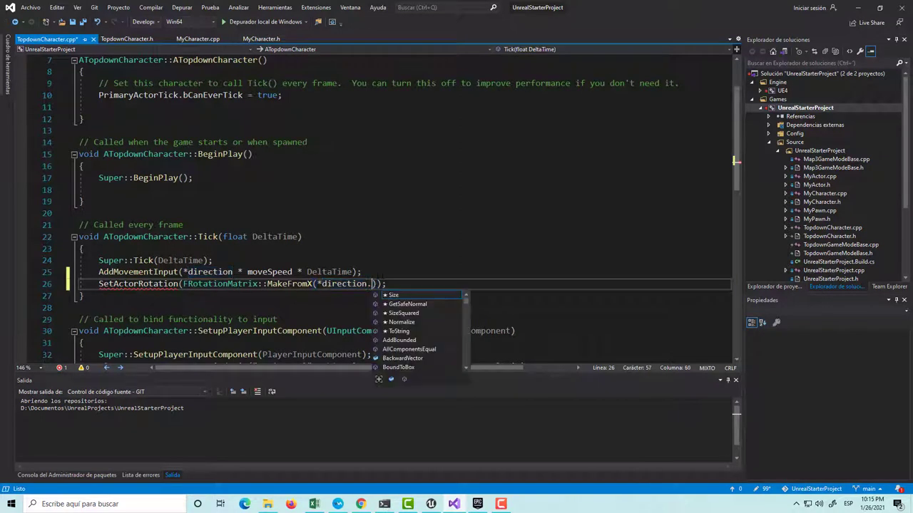
type("GetSafe")
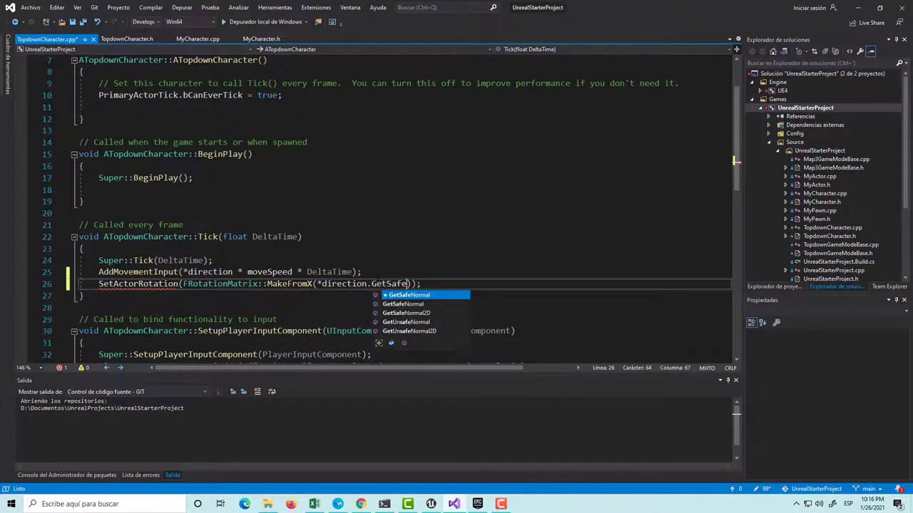
key("Down")
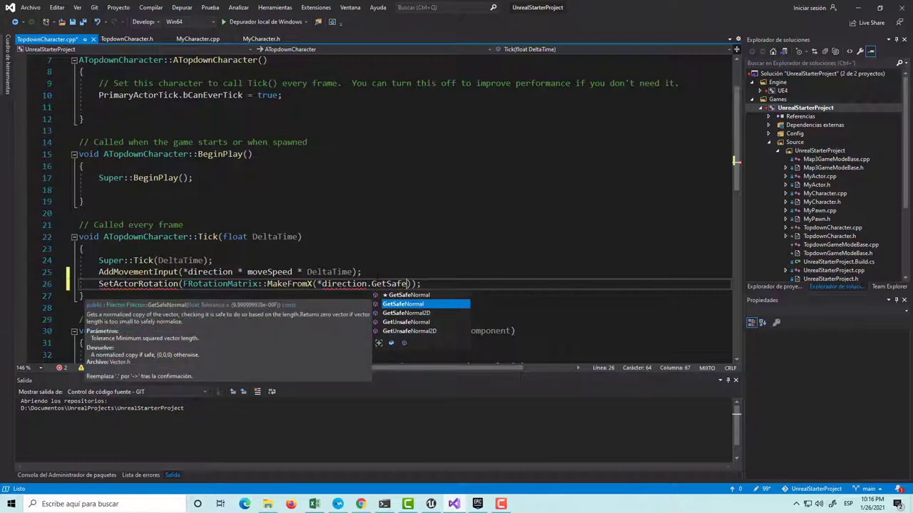
key("Up")
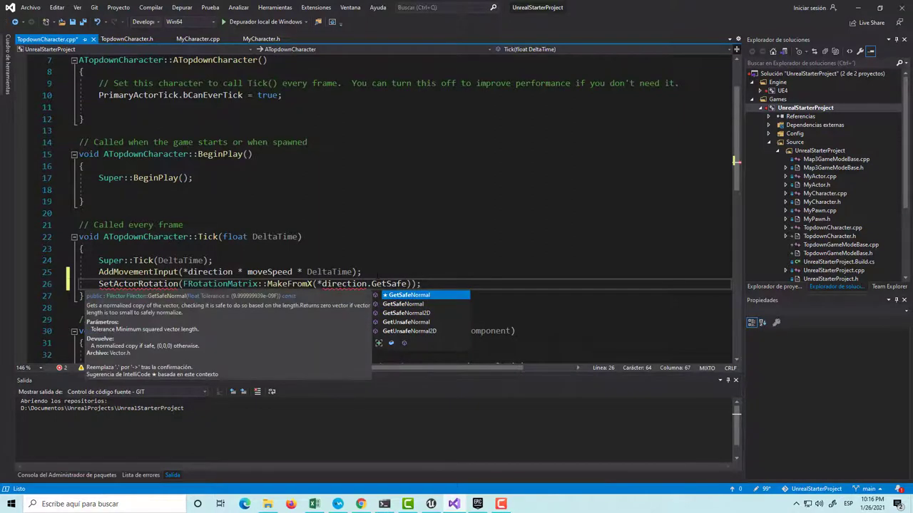
key("Down")
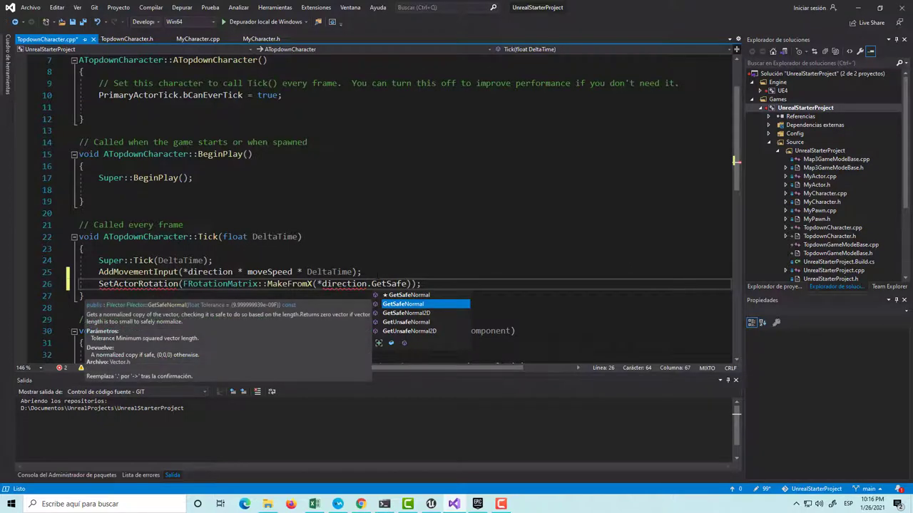
key("Tab")
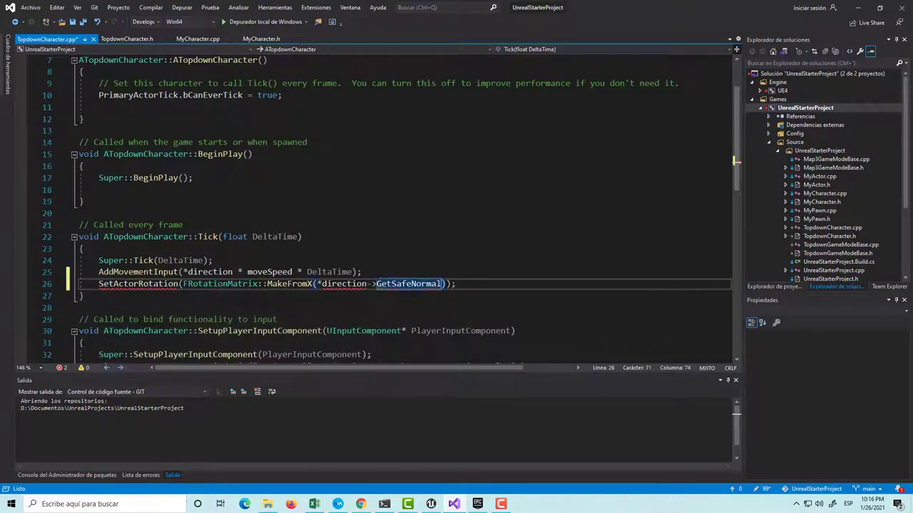
type("(")
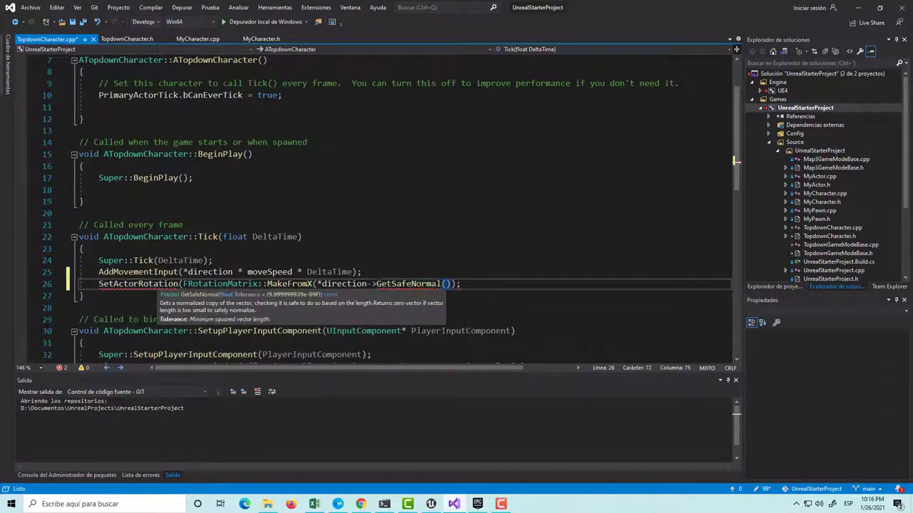
type("))")
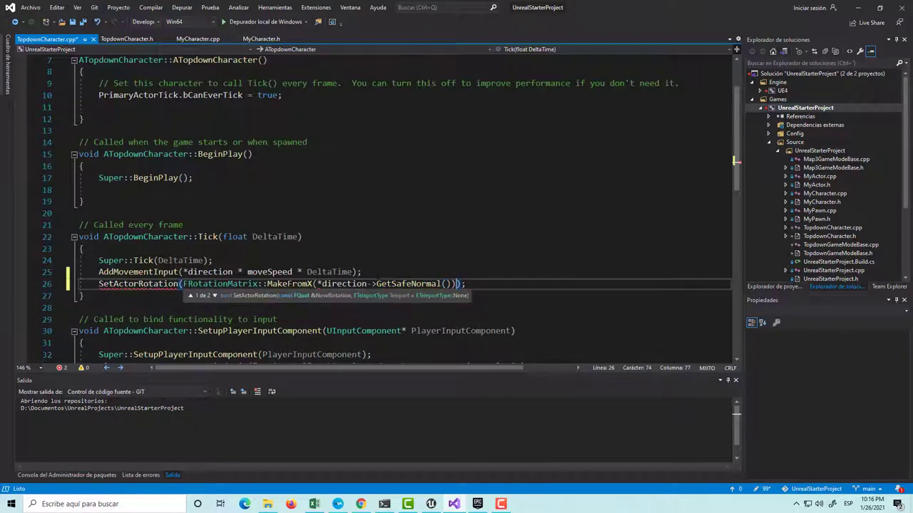
type(".Rot")
key("Tab")
type("()")
key("ctrl+s")
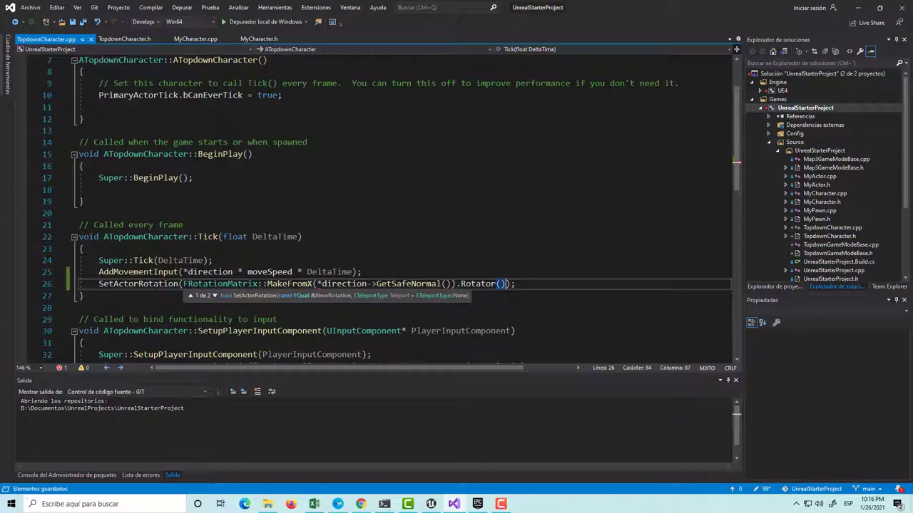
Fix the operator error by removing the asterisk before direction on line 26
mouse_move(164, 296)
left_click(367, 272)
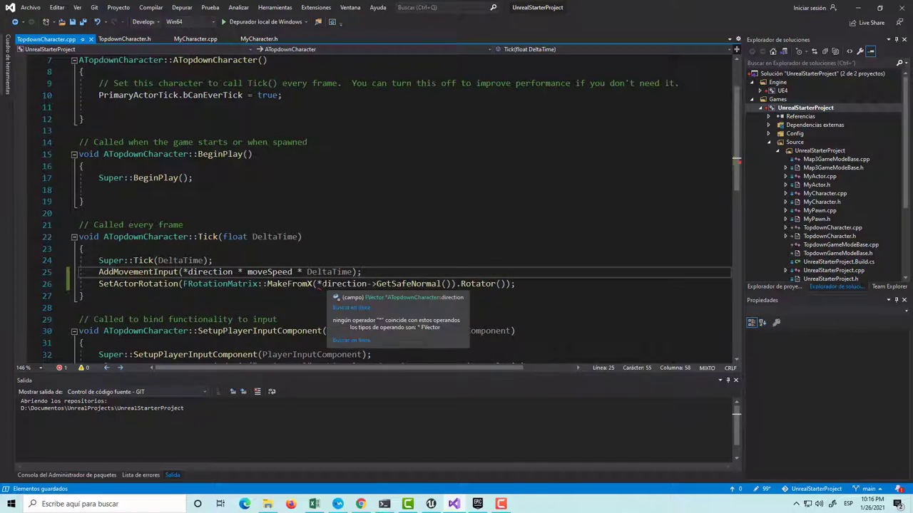
left_click(322, 284)
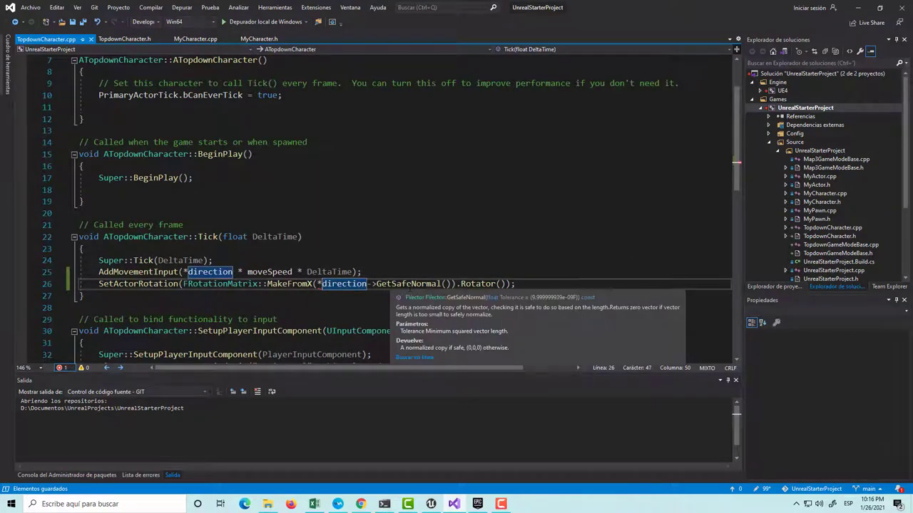
mouse_move(288, 286)
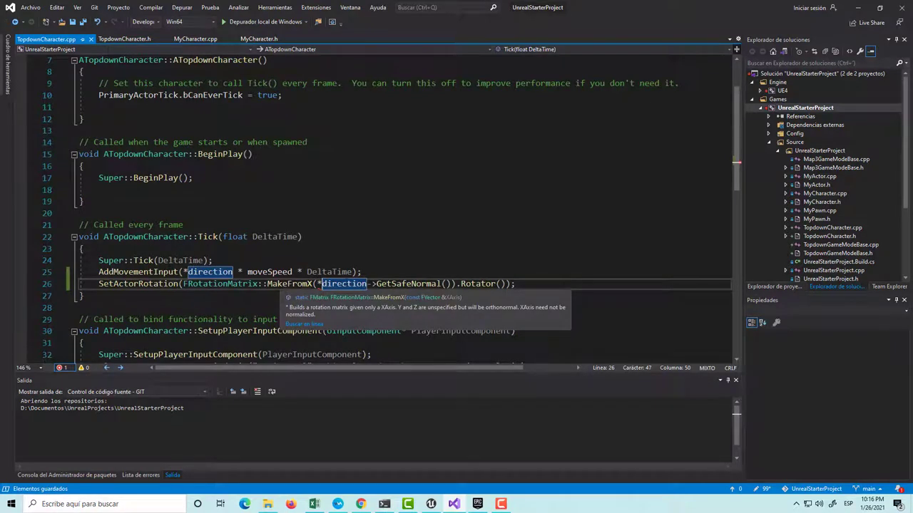
key("BackSpace")
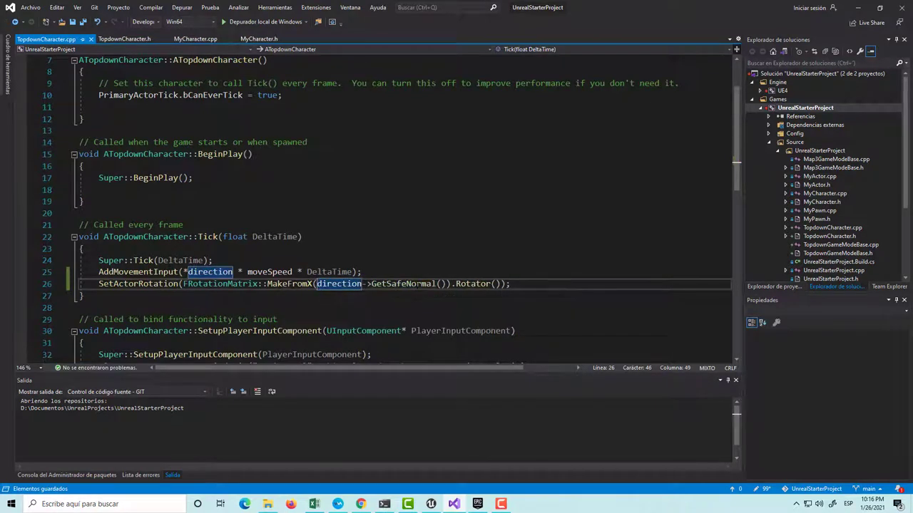
left_click(188, 272)
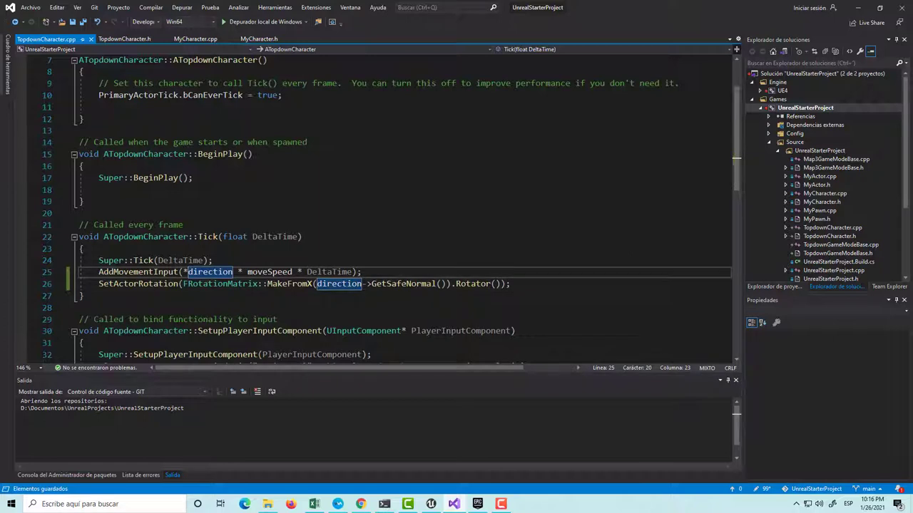
double_click(328, 284)
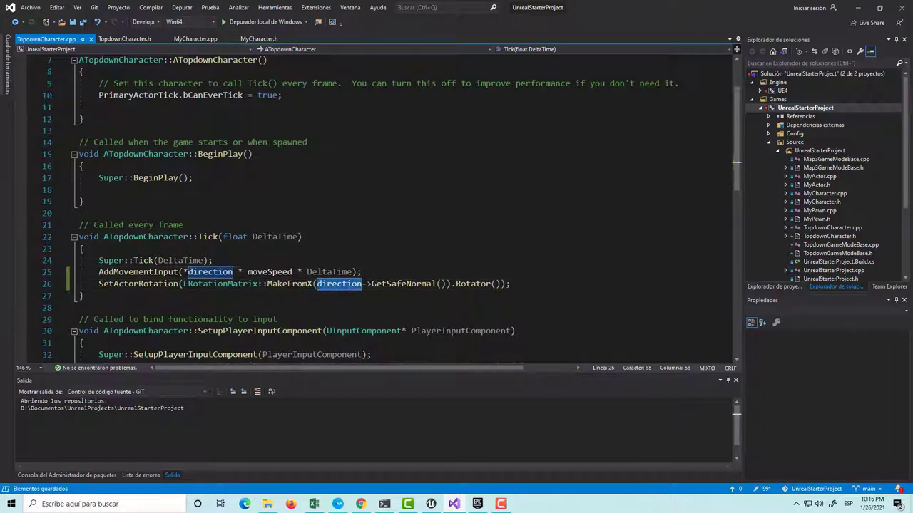
left_click(510, 283)
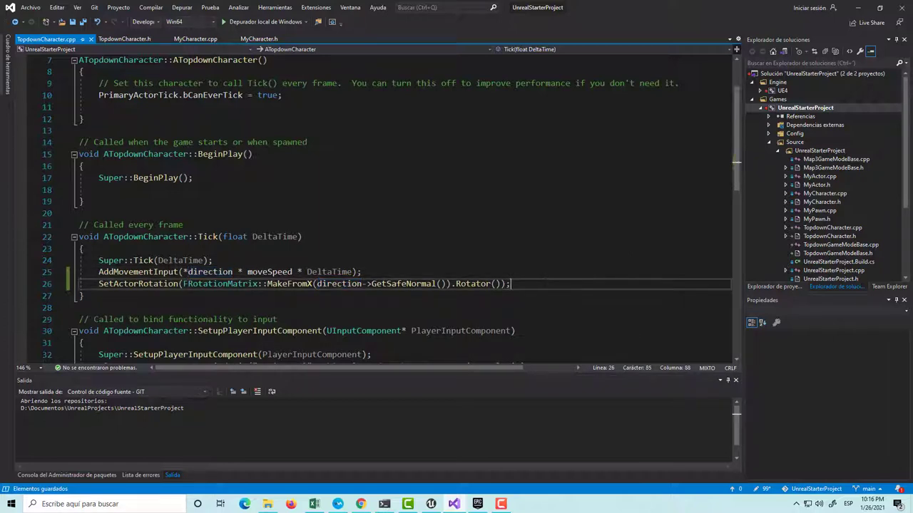
mouse_move(335, 284)
Recompile the C++ code in Unreal and walk the character across the floor in a play-test
left_click(430, 505)
left_click(541, 34)
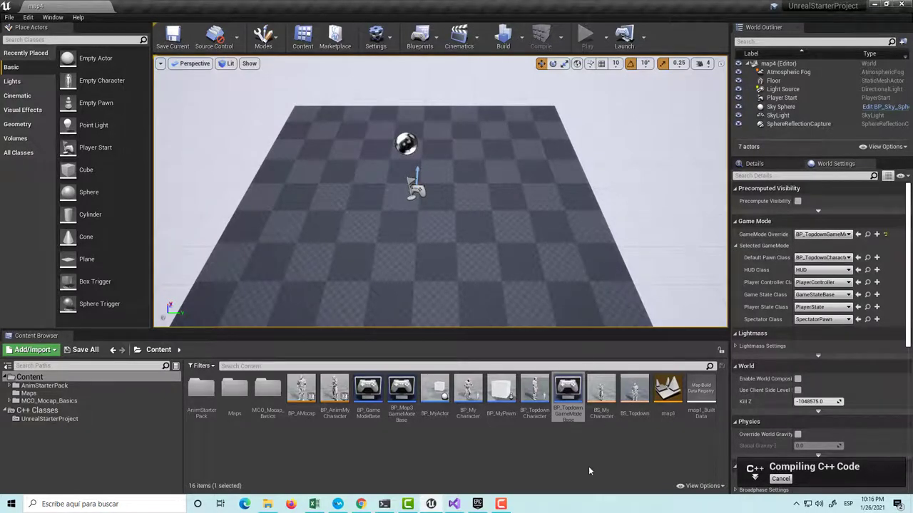
left_click(586, 36)
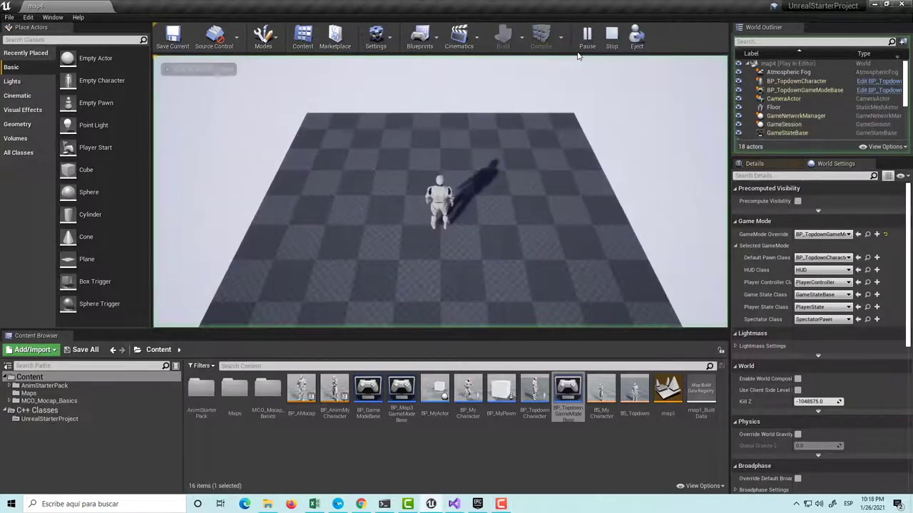
left_click(563, 164)
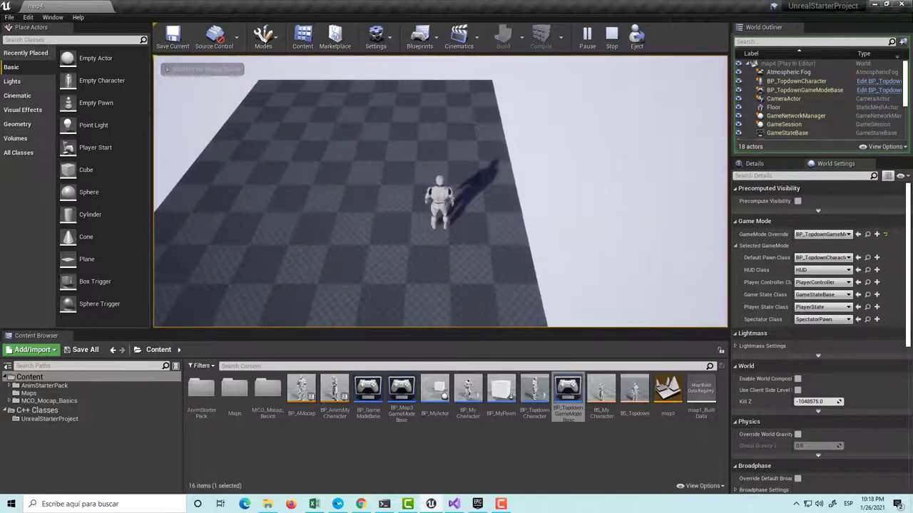
key("s")
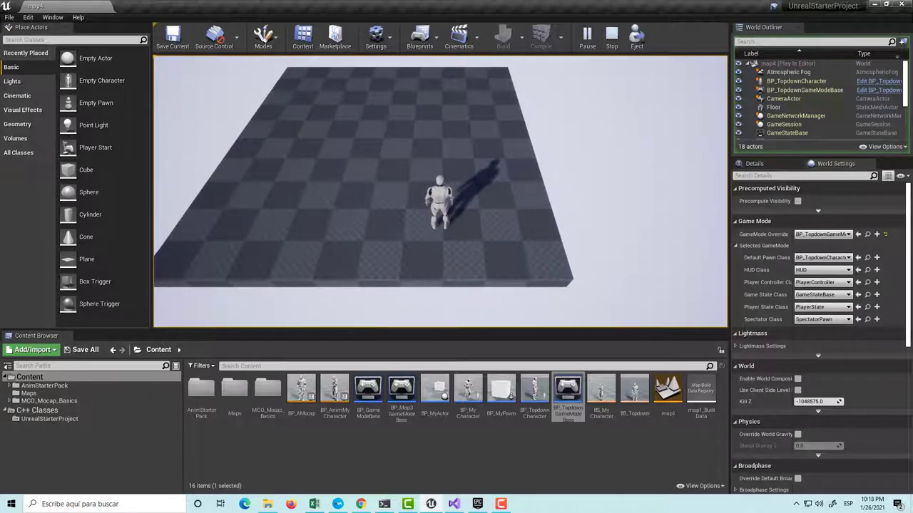
key("Escape")
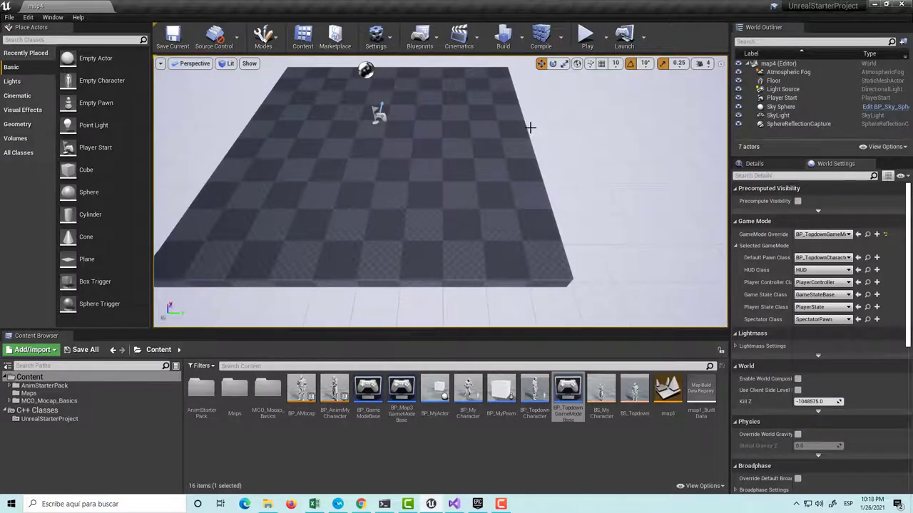
Run a second short play-test, then return to editing map4
left_click(585, 36)
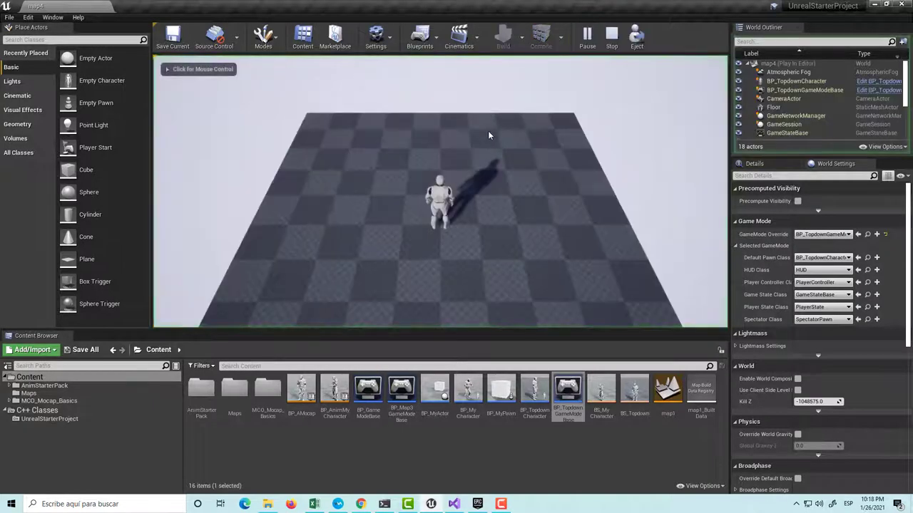
left_click(518, 180)
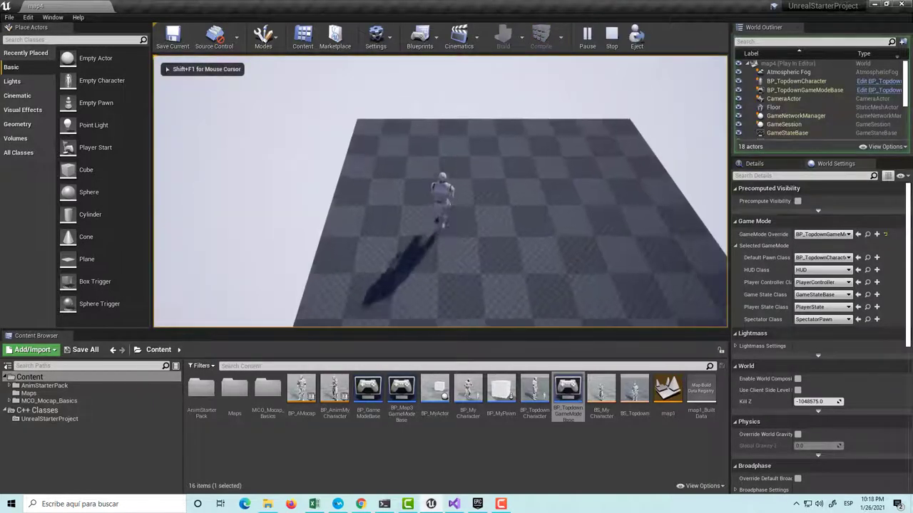
key("Escape")
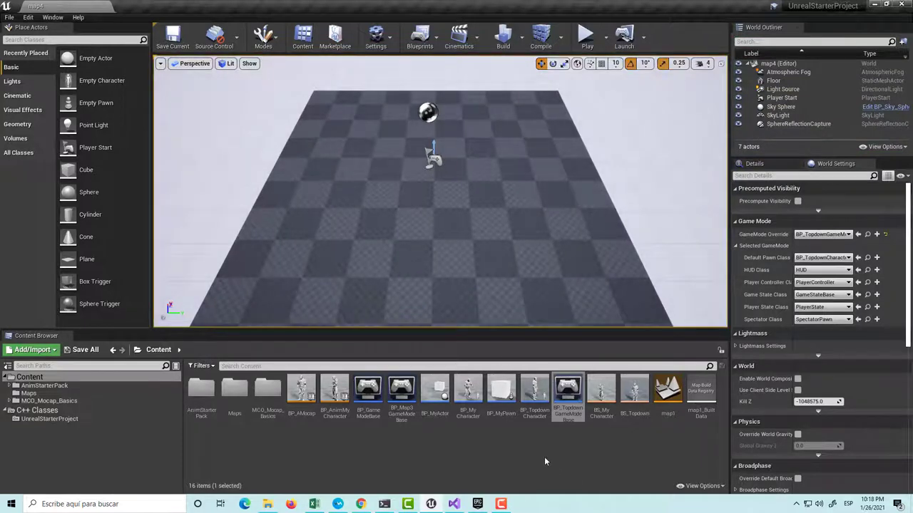
Add a SpringArm component to BP_TopdownCharacter and attach the Camera under it
double_click(539, 412)
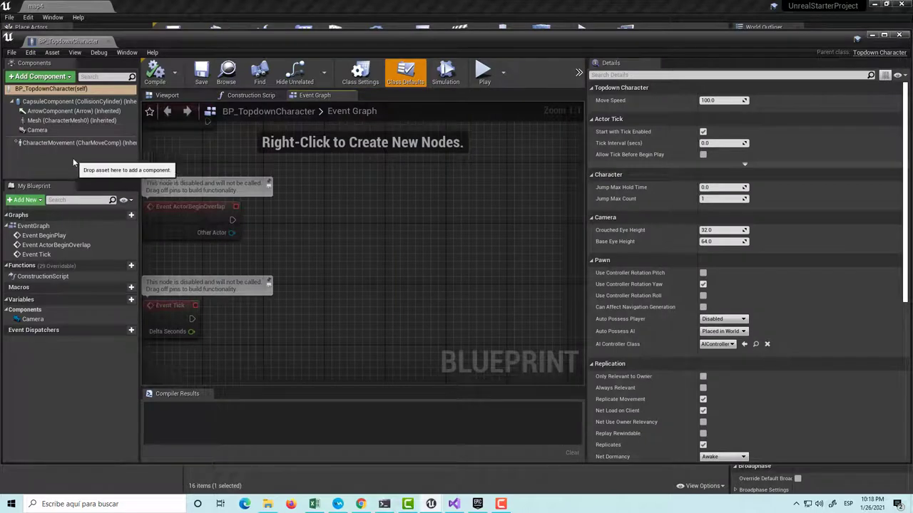
left_click(42, 77)
type("arm")
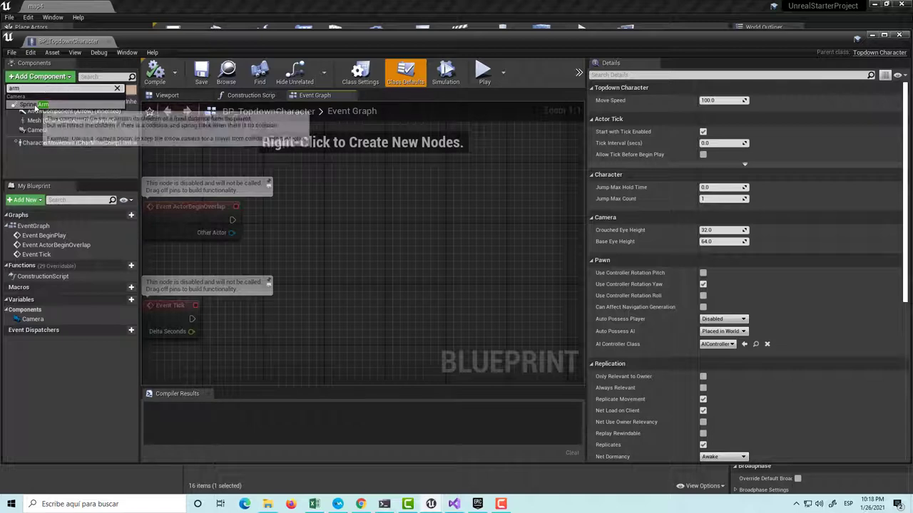
left_click(37, 105)
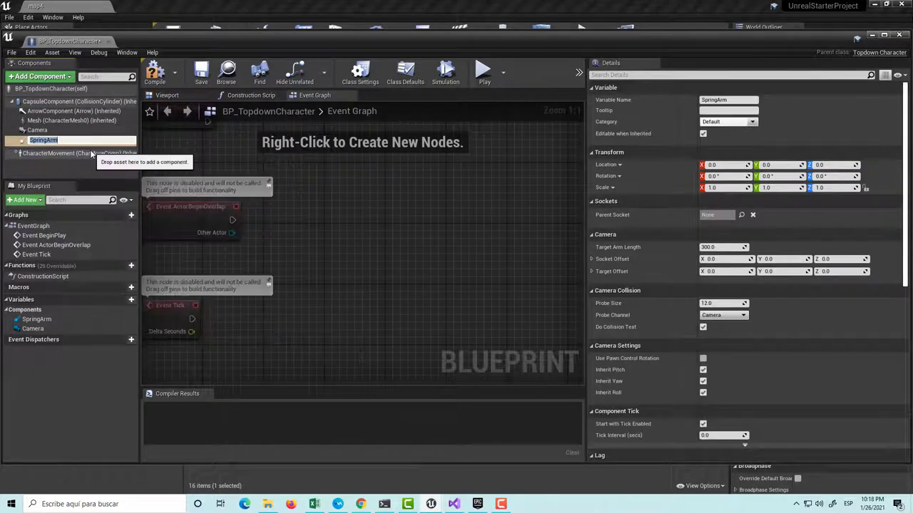
left_click(49, 164)
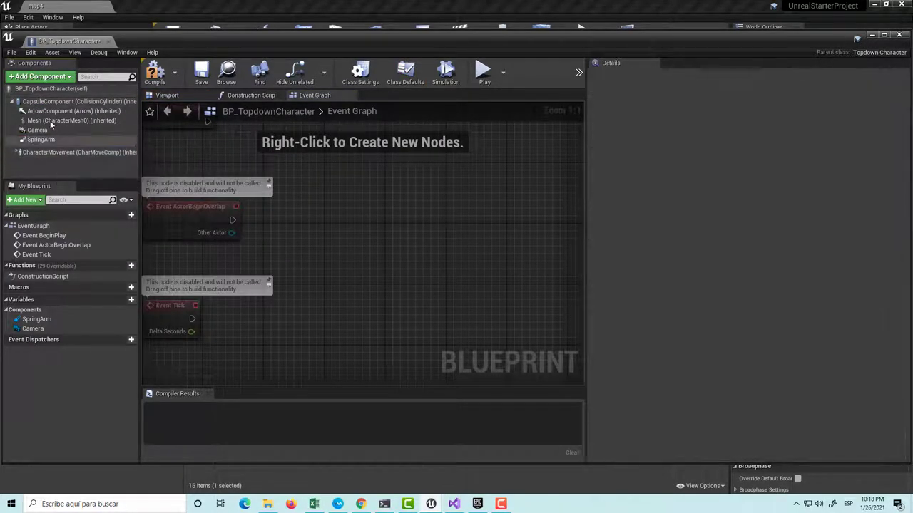
left_click_drag(42, 131, 45, 141)
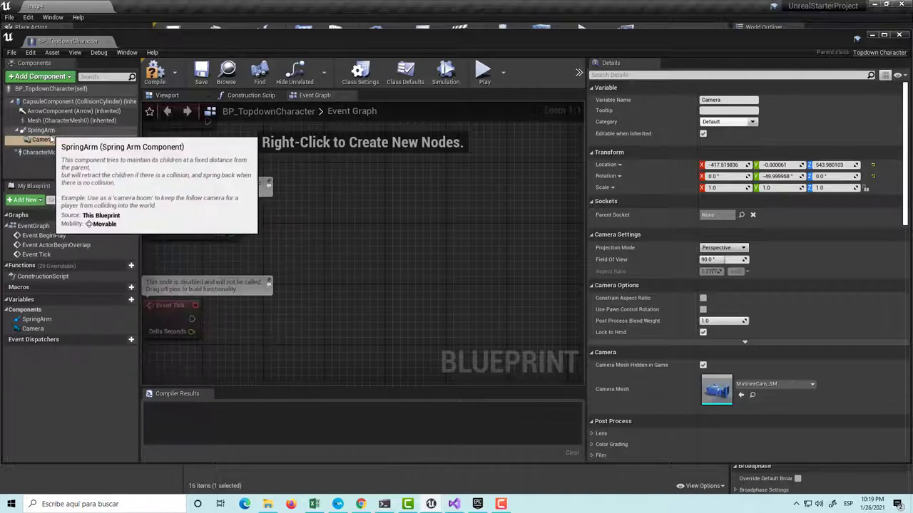
Set the Camera's location to 0, 0, 0 and its pitch rotation to 0
left_click(49, 131)
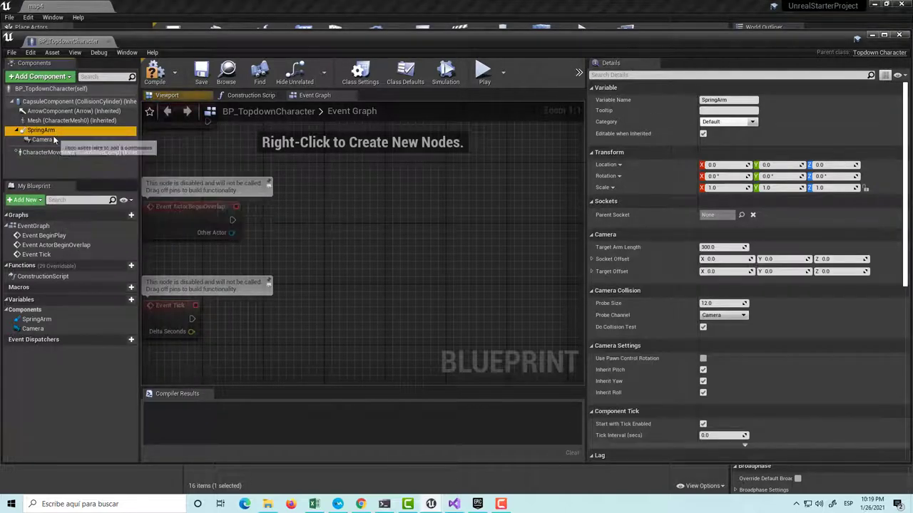
left_click(50, 140)
left_click(722, 164)
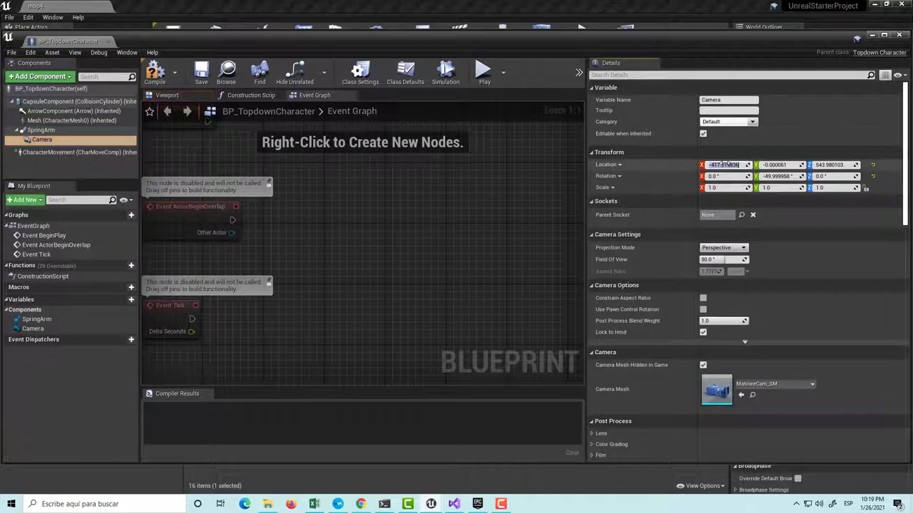
type("0")
key("Tab")
type("0")
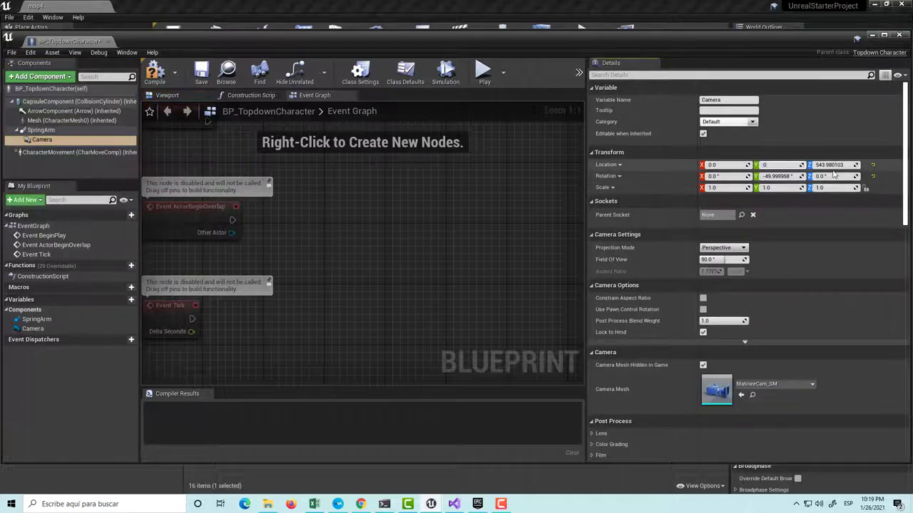
type("0")
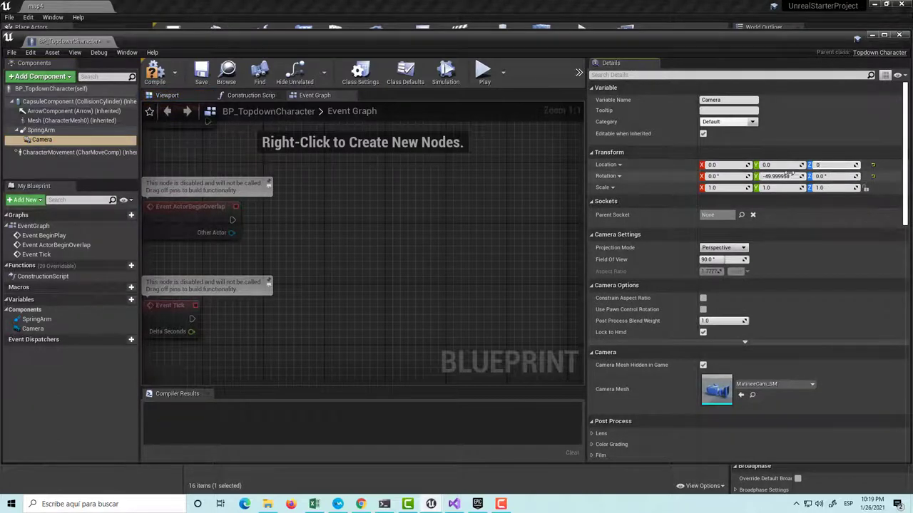
left_click(790, 175)
type("0")
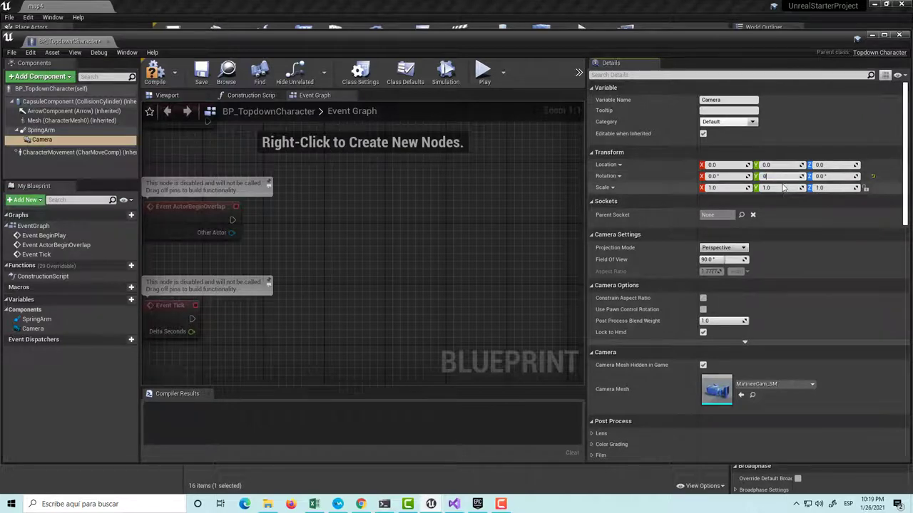
key("Return")
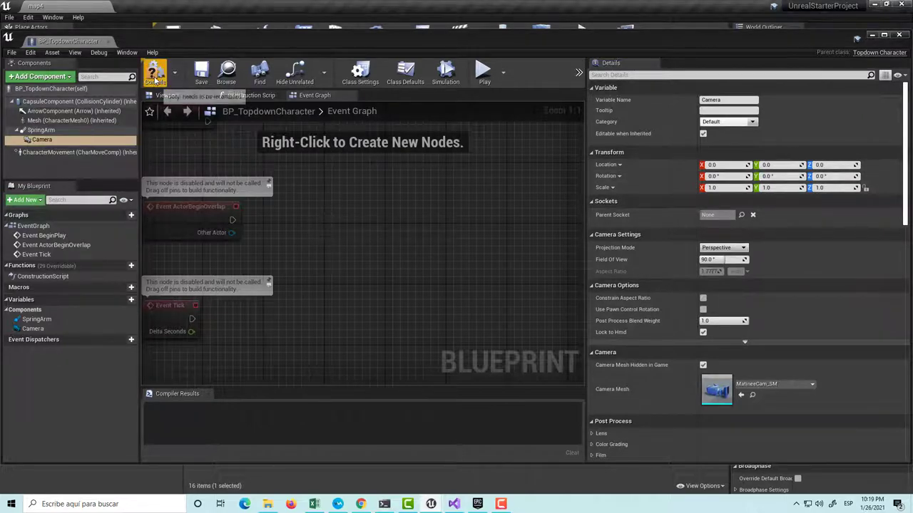
left_click(168, 97)
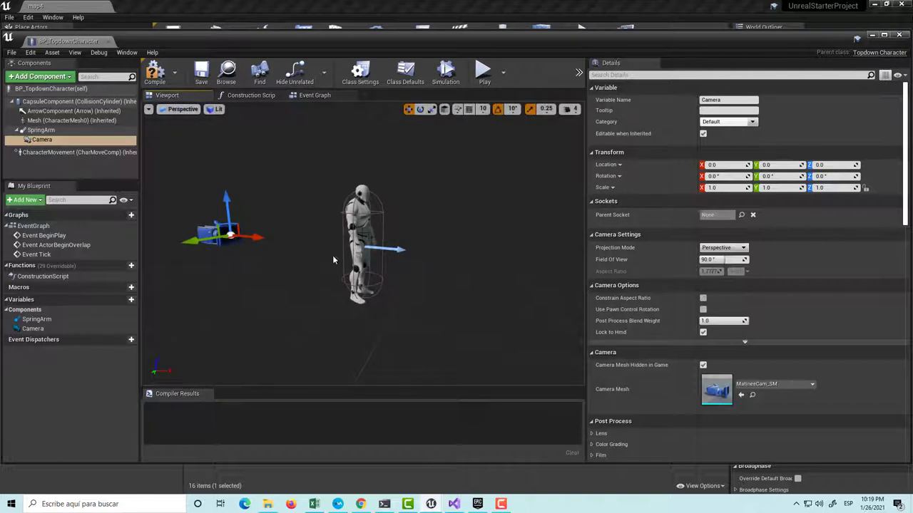
Move the camera above and behind the character to 42.9, 0, 476.2, tilted -50 pitch
left_click_drag(225, 290, 270, 289)
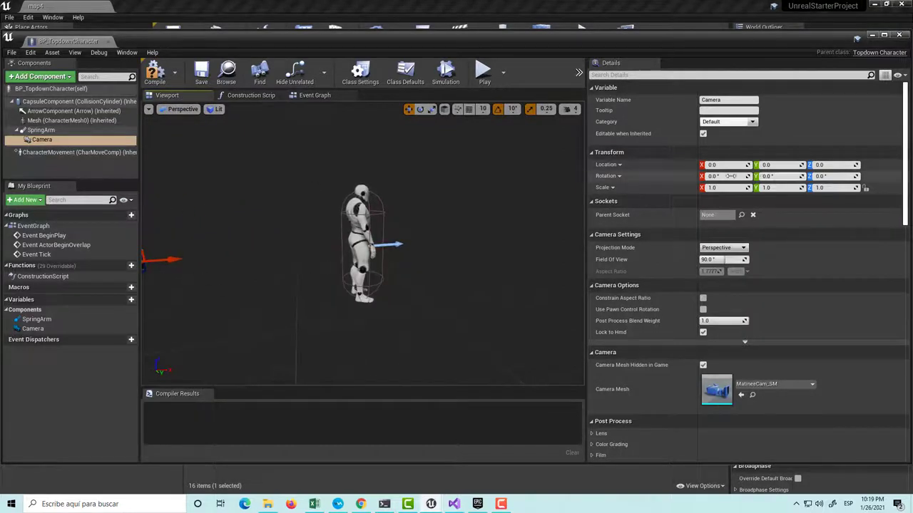
scroll(339, 281, "down", 3)
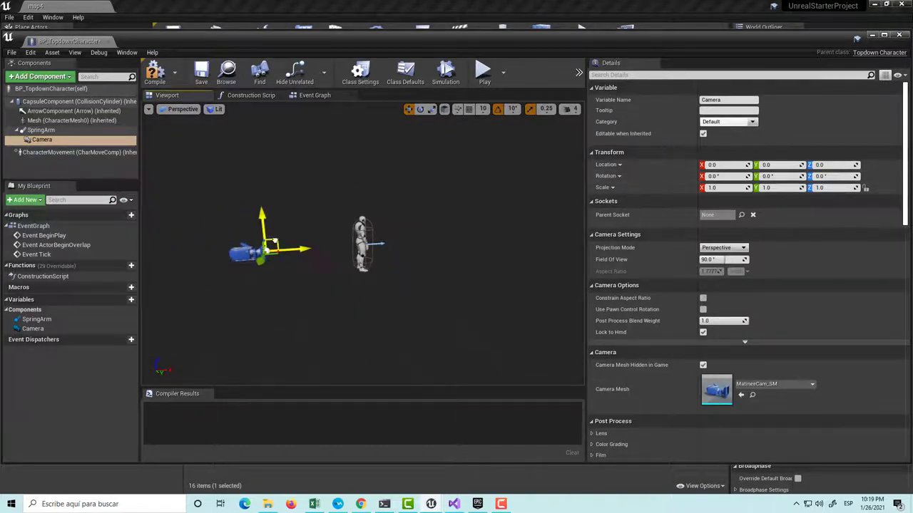
left_click_drag(274, 241, 276, 196)
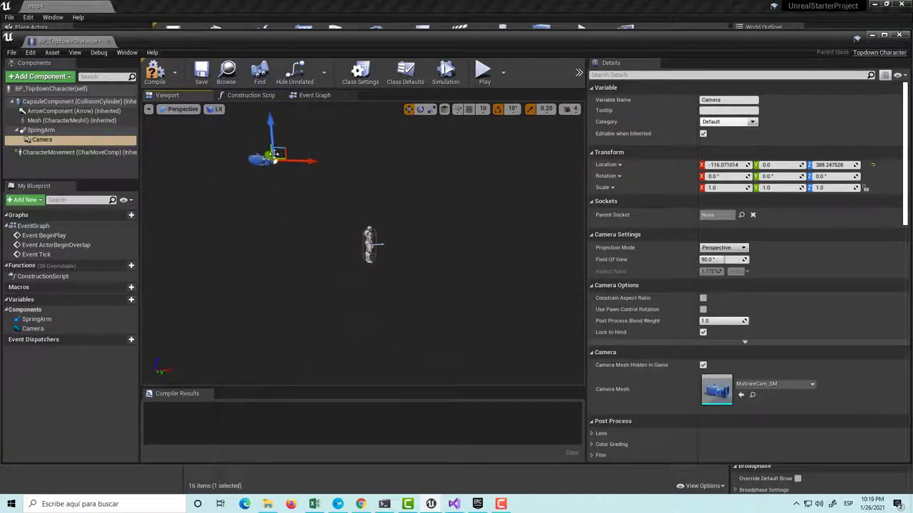
mouse_move(286, 159)
left_mouse_down()
mouse_move(284, 146)
mouse_move(310, 146)
left_mouse_up()
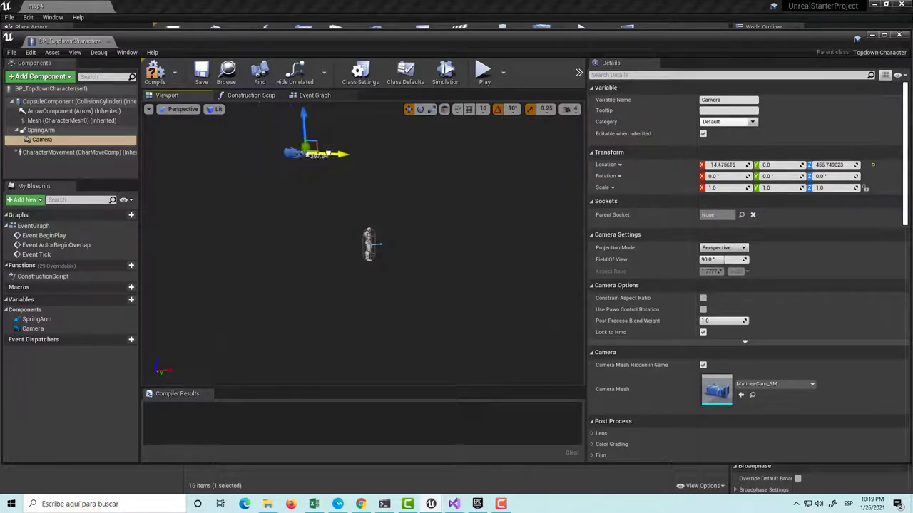
mouse_move(309, 147)
middle_mouse_down()
mouse_move(310, 114)
mouse_move(309, 171)
middle_mouse_up()
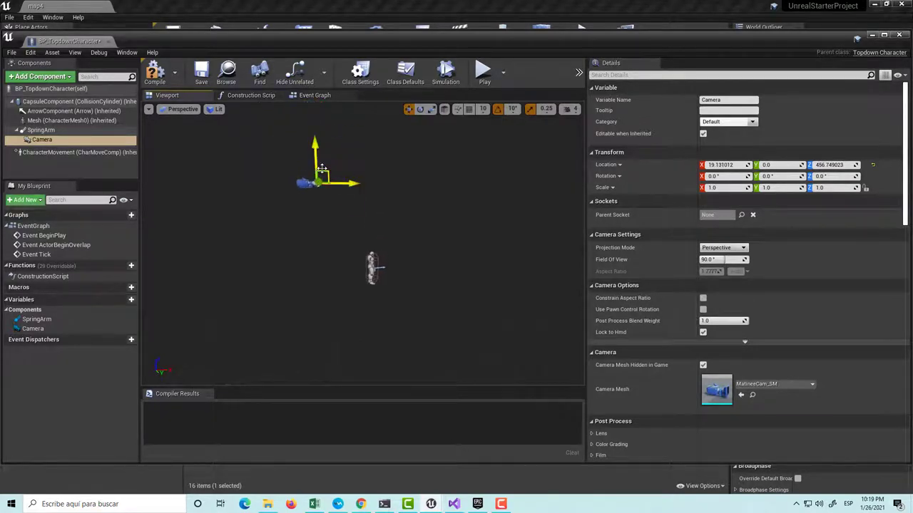
left_click_drag(339, 183, 348, 182)
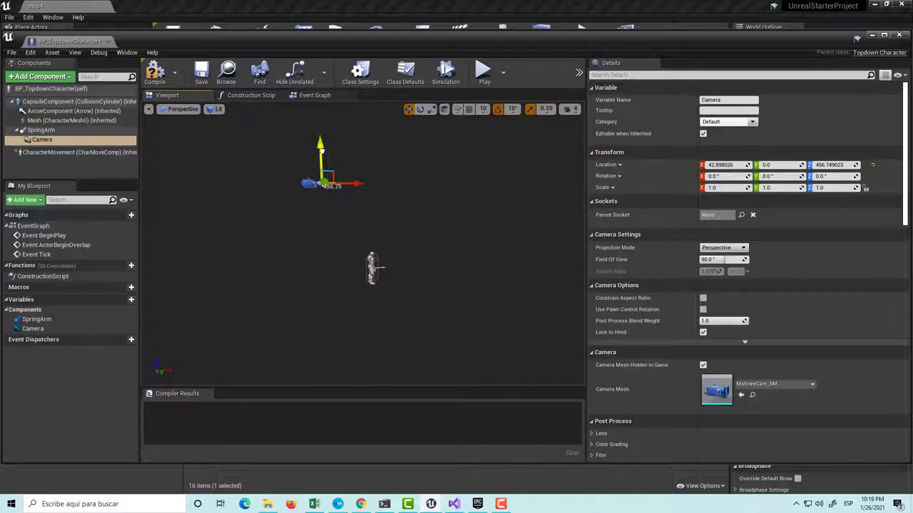
left_click_drag(320, 148, 331, 149)
key("e")
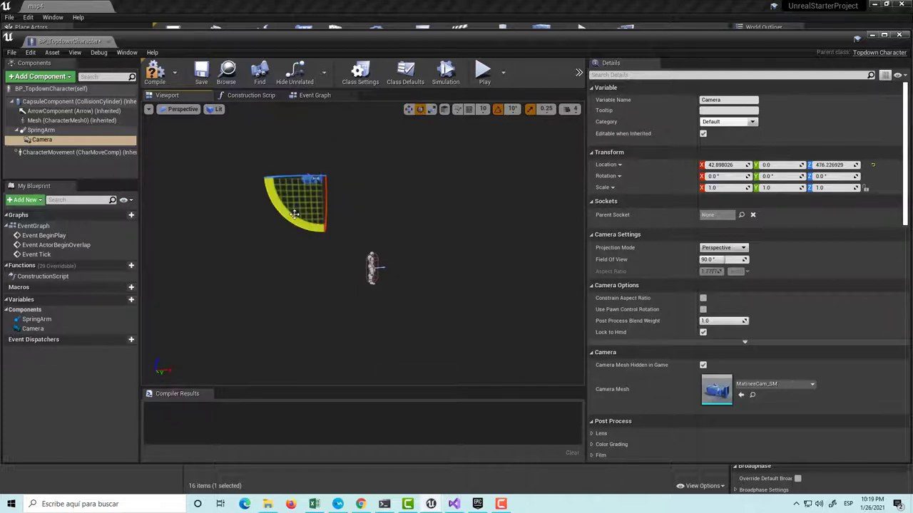
mouse_move(326, 188)
left_mouse_down()
mouse_move(364, 213)
mouse_move(341, 234)
left_mouse_up()
Compile and save BP_TopdownCharacter, then close its Blueprint editor
key("ctrl+s")
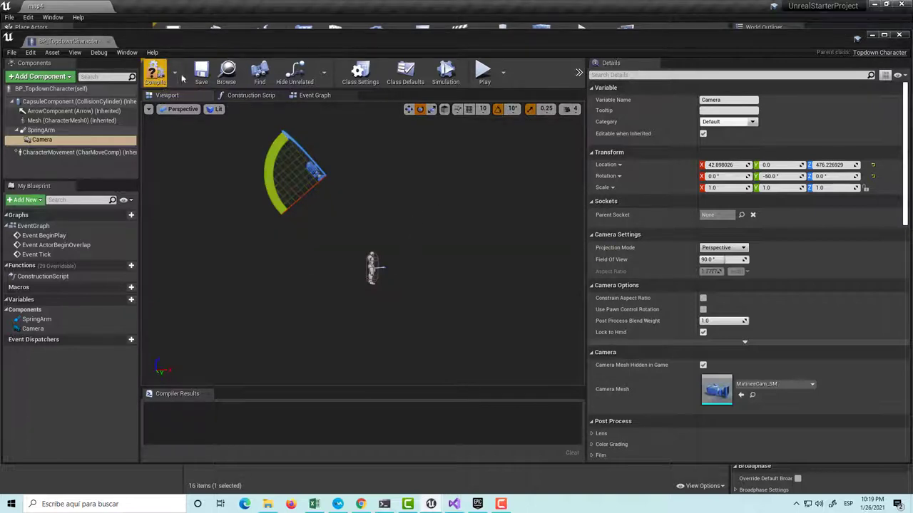
left_click(155, 71)
left_click(203, 72)
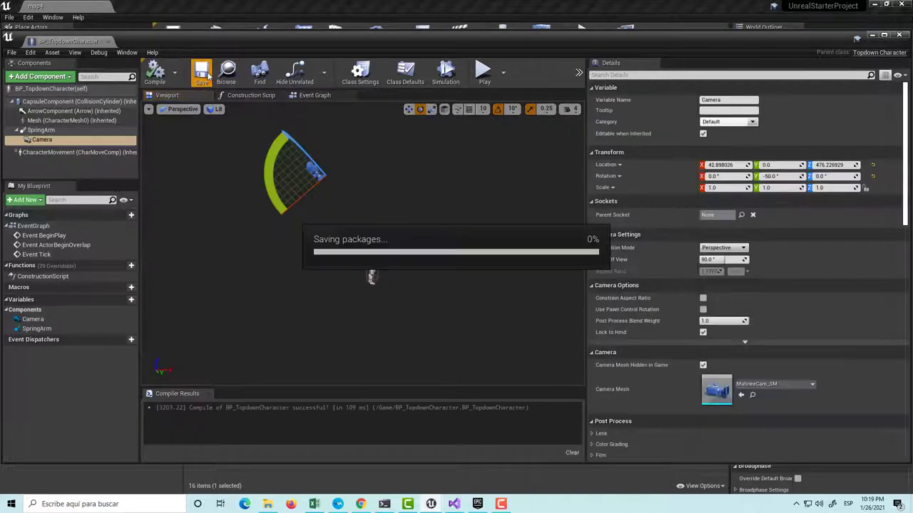
left_click(898, 35)
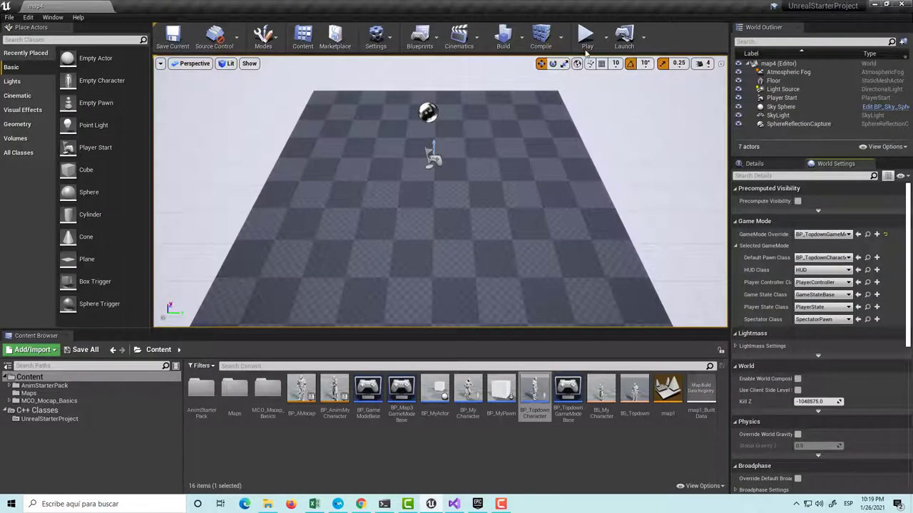
Play-test map4, running the character forward under the new overhead camera
left_click(586, 37)
key("w")
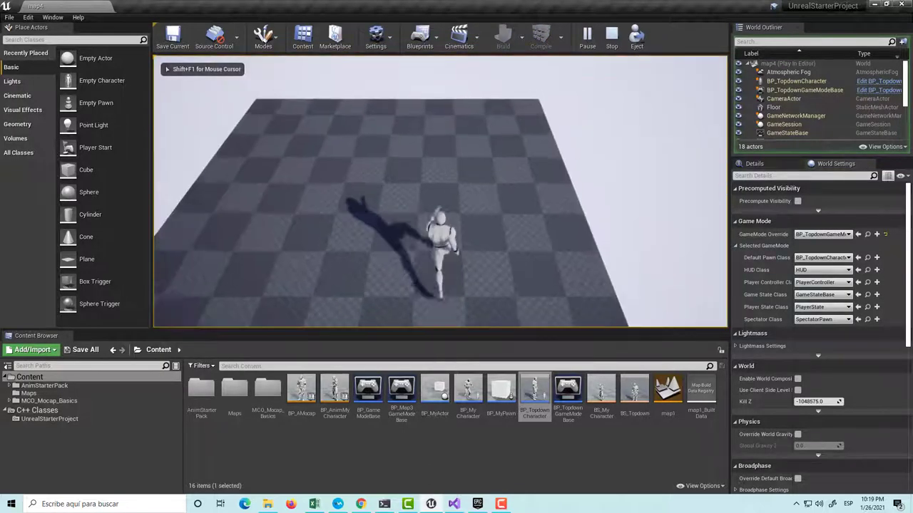
key("w")
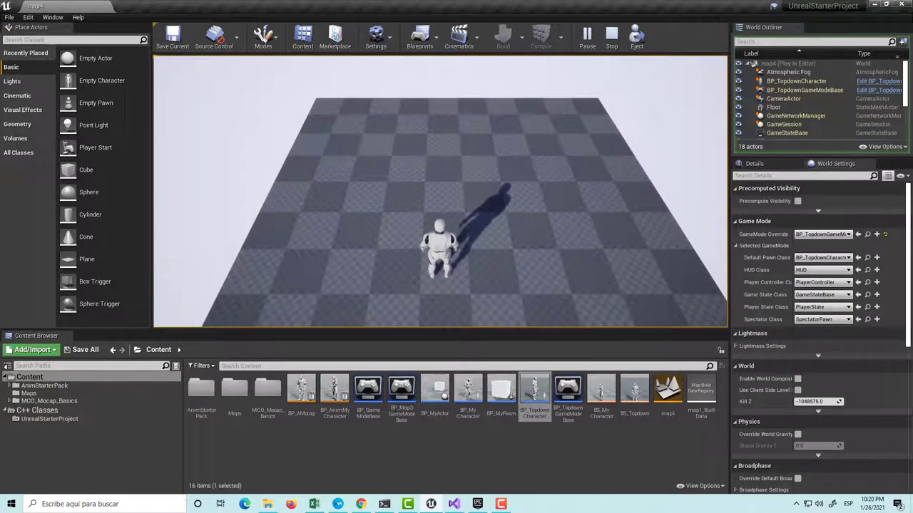
key("Escape")
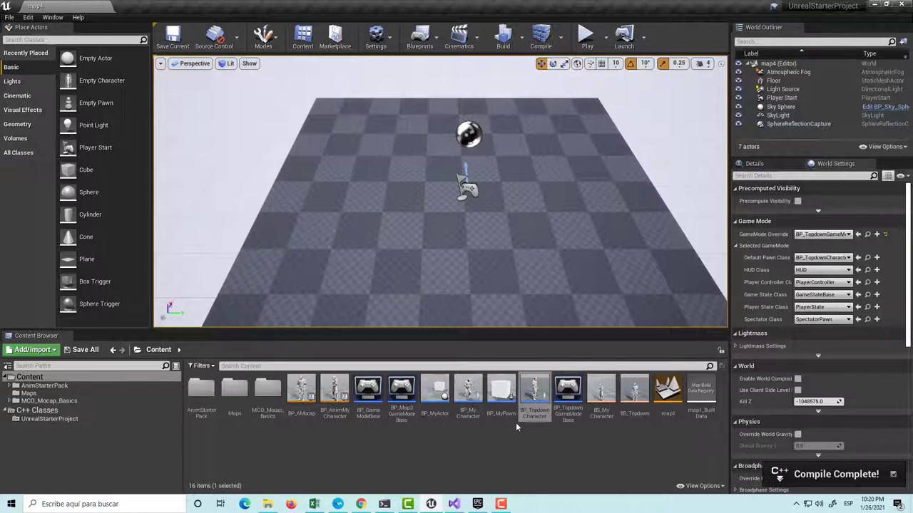
Run a second play-test, moving the character toward the camera and around the floor
left_click(586, 40)
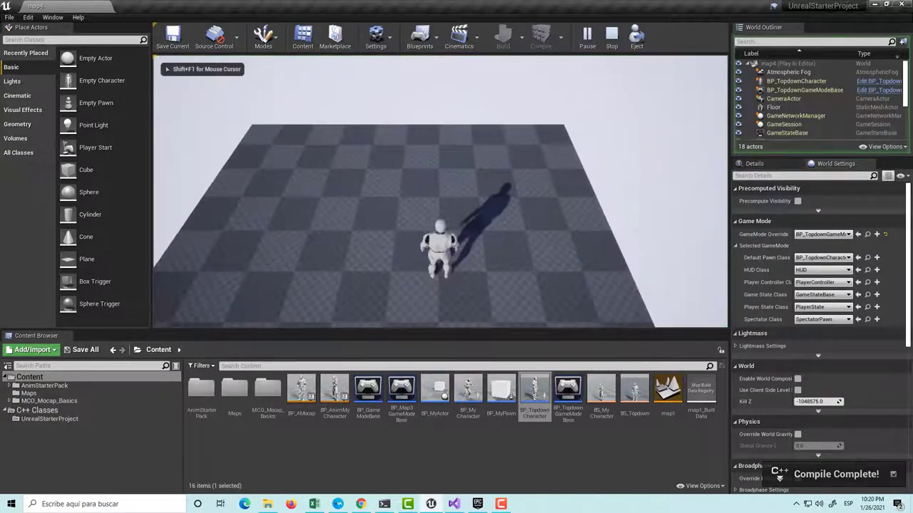
key("s")
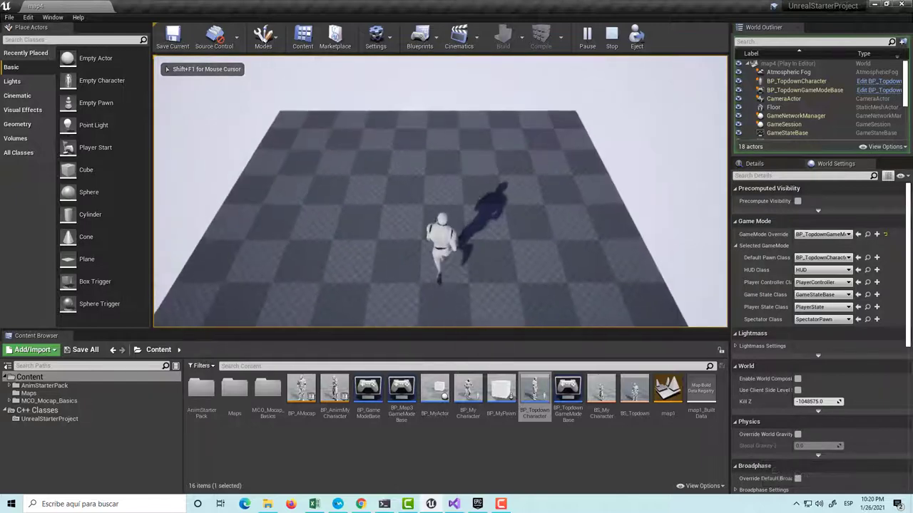
key("s")
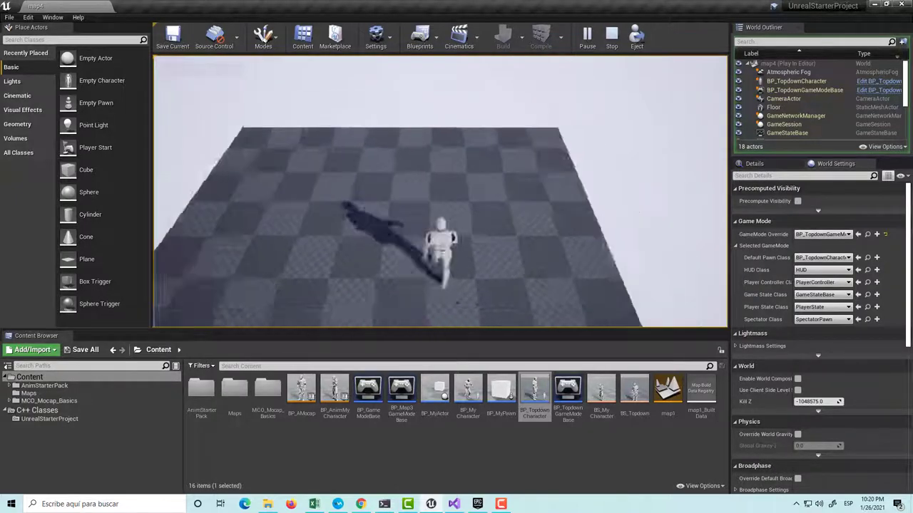
key("Escape")
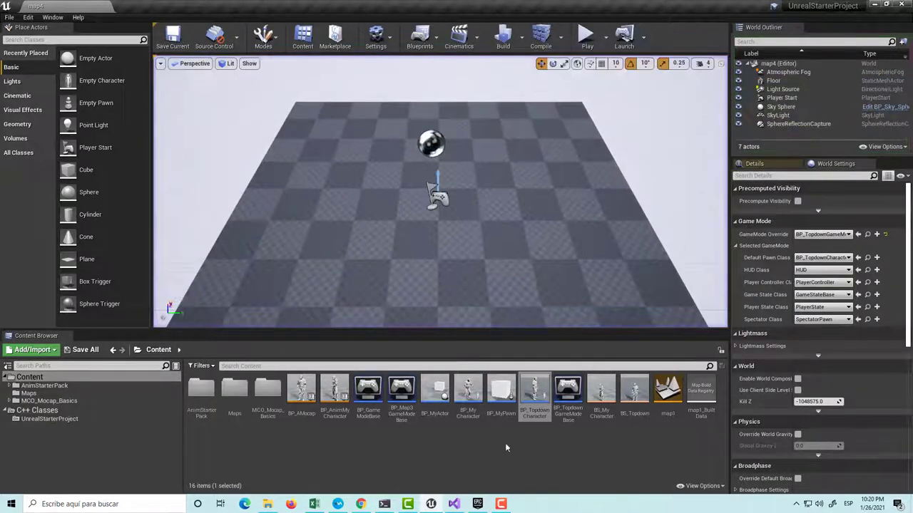
Scroll through the character code in Visual Studio, then return to the Unreal level editor
key("alt+Tab")
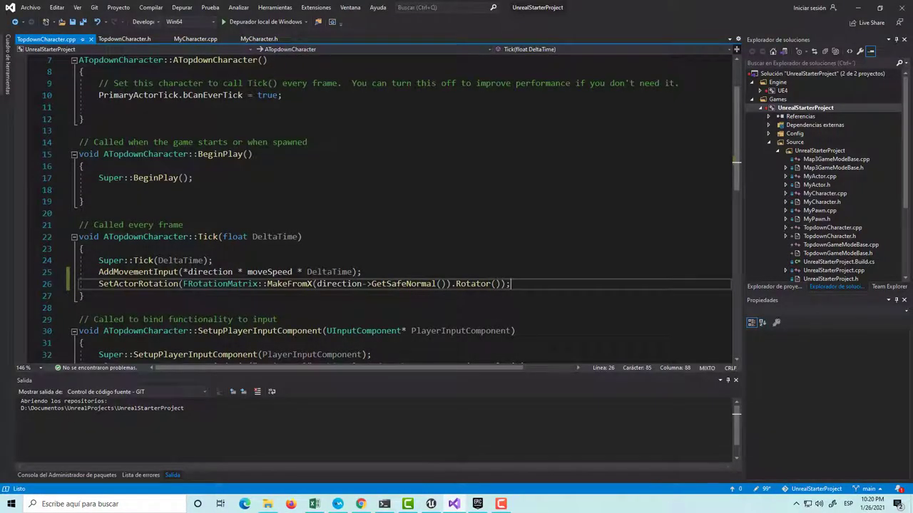
scroll(428, 249, "down", 1)
scroll(428, 250, "down", 1)
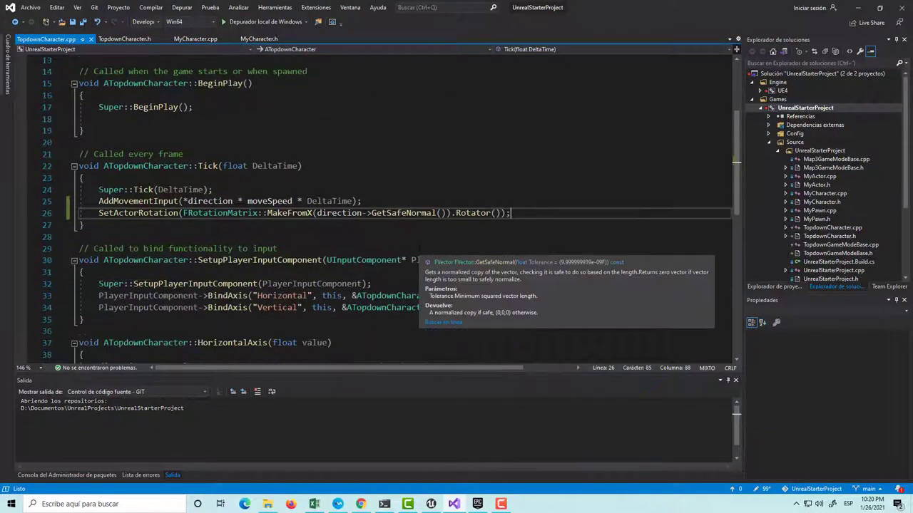
scroll(428, 249, "down", 2)
scroll(207, 193, "down", 1)
scroll(207, 193, "down", 1)
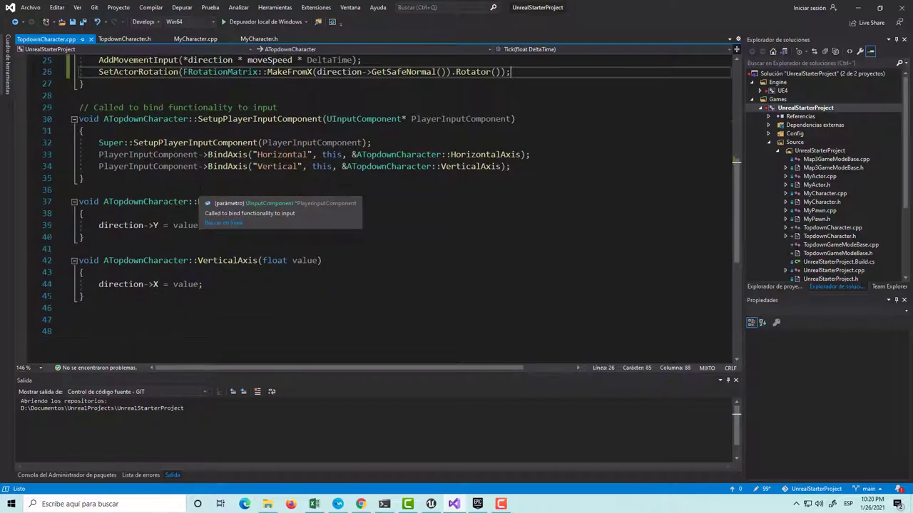
left_click(478, 504)
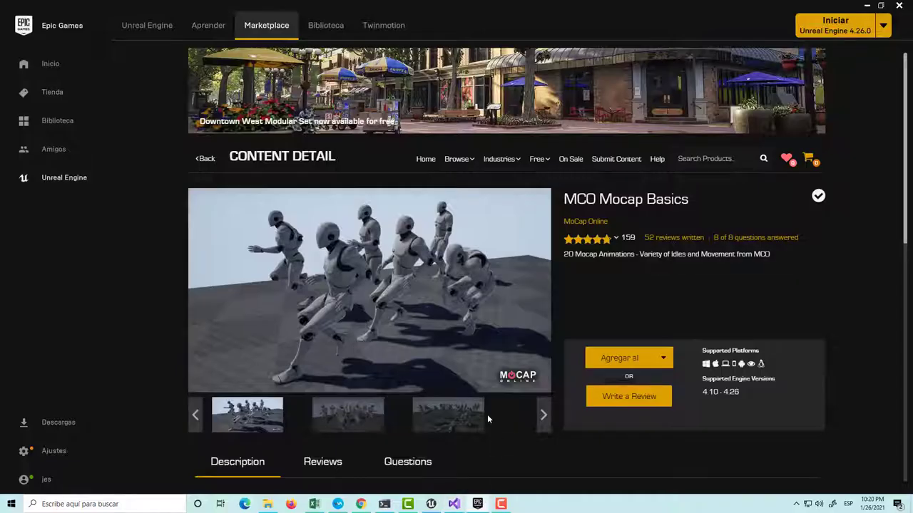
left_click(430, 504)
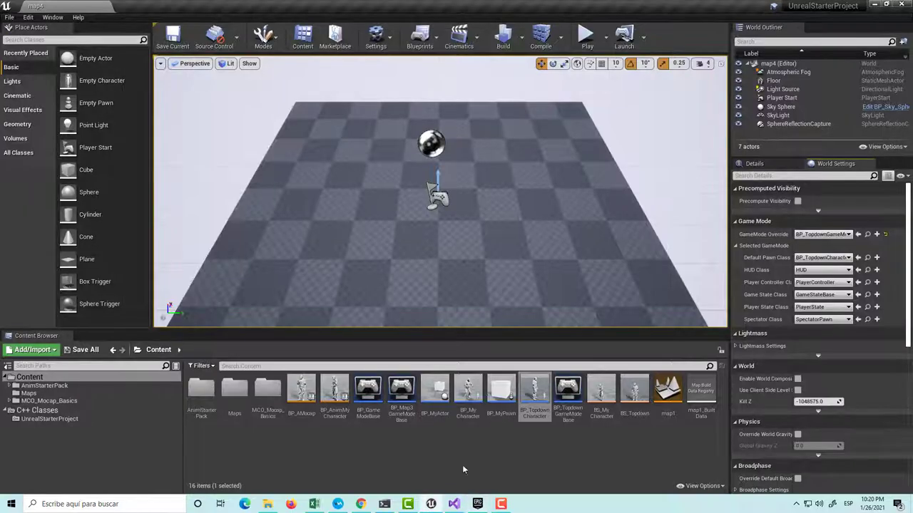
In BP_TopdownCharacter, enable Use Pawn Control Rotation on the SpringArm
double_click(534, 399)
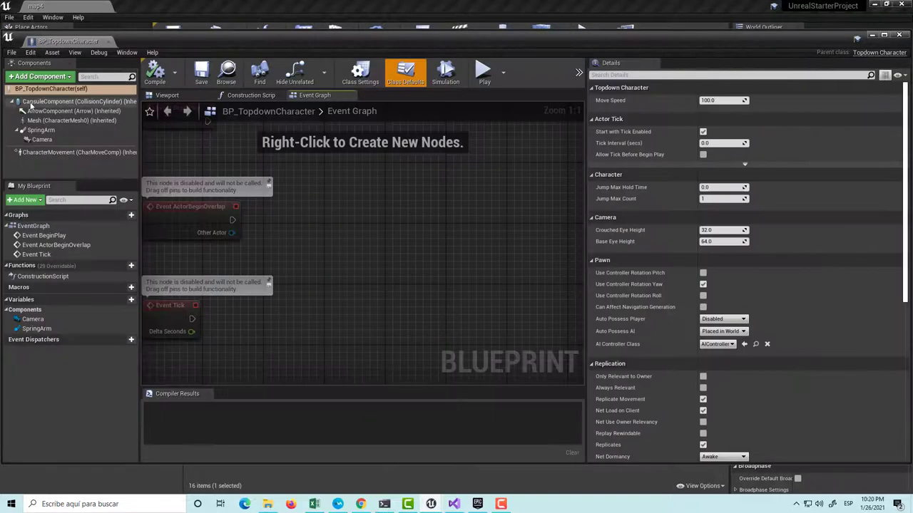
left_click(39, 132)
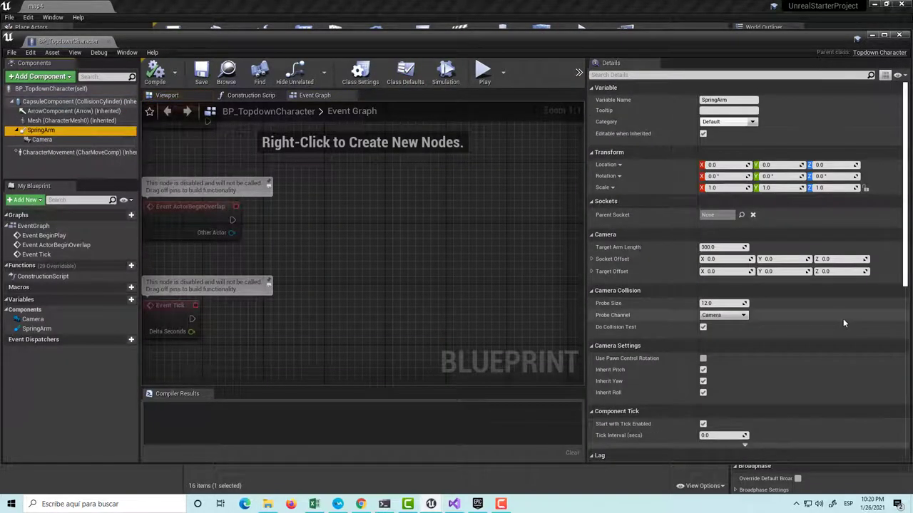
scroll(852, 310, "down", 2)
scroll(841, 300, "down", 3)
scroll(827, 289, "down", 3)
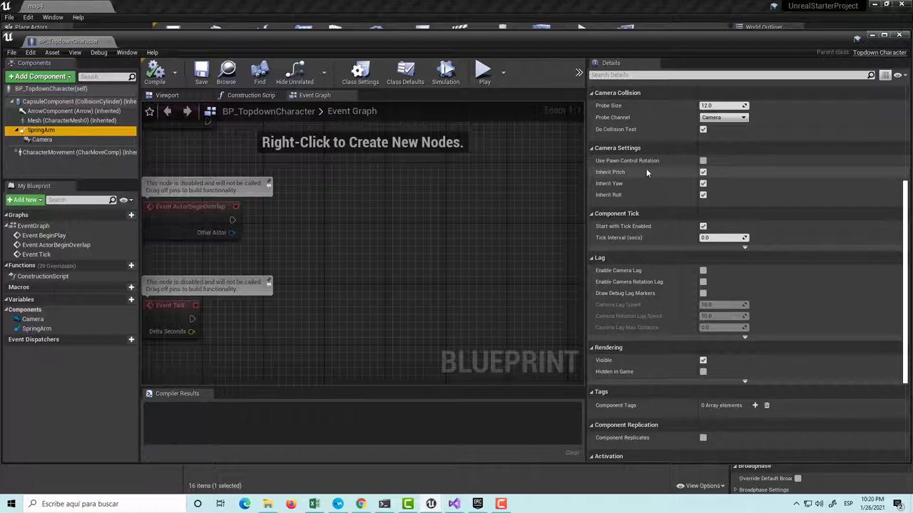
left_click(704, 161)
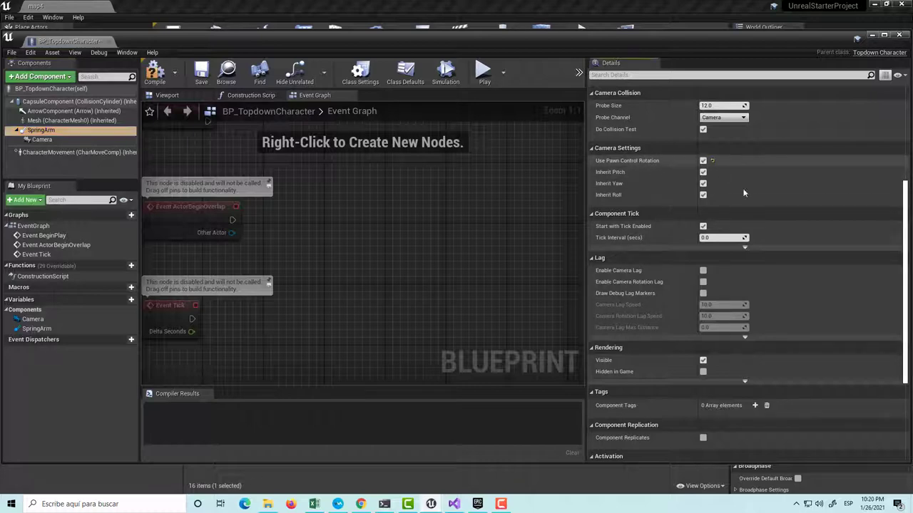
Review the Camera component's settings, then select the CharacterMovement component
scroll(798, 278, "down", 3)
scroll(788, 289, "down", 1)
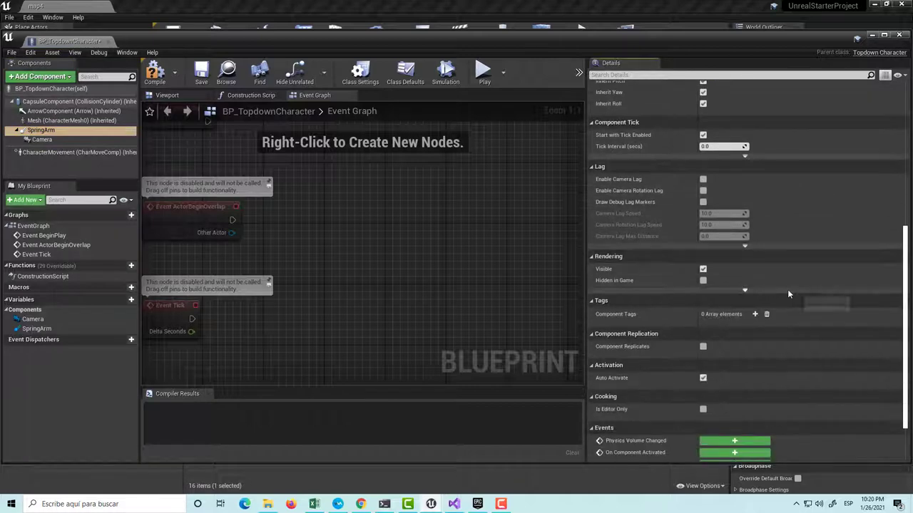
scroll(787, 288, "down", 1)
scroll(787, 289, "down", 1)
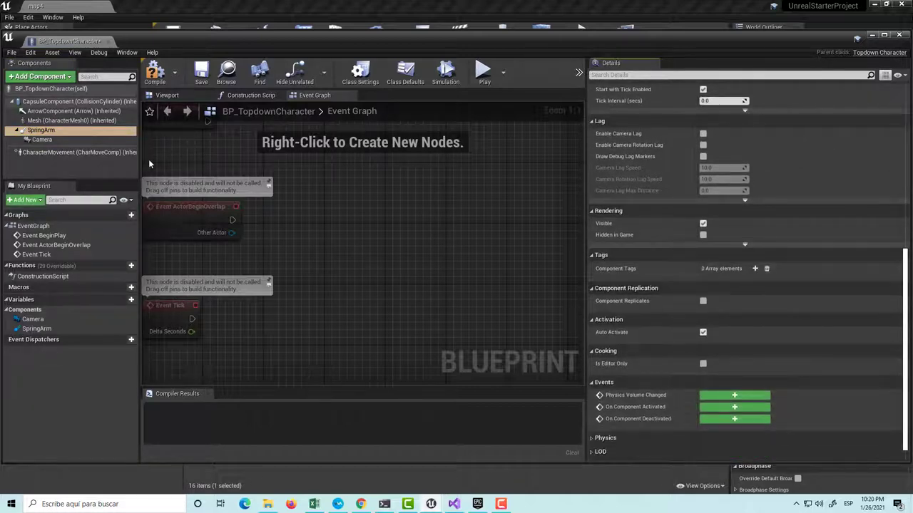
left_click(42, 140)
scroll(738, 257, "down", 3)
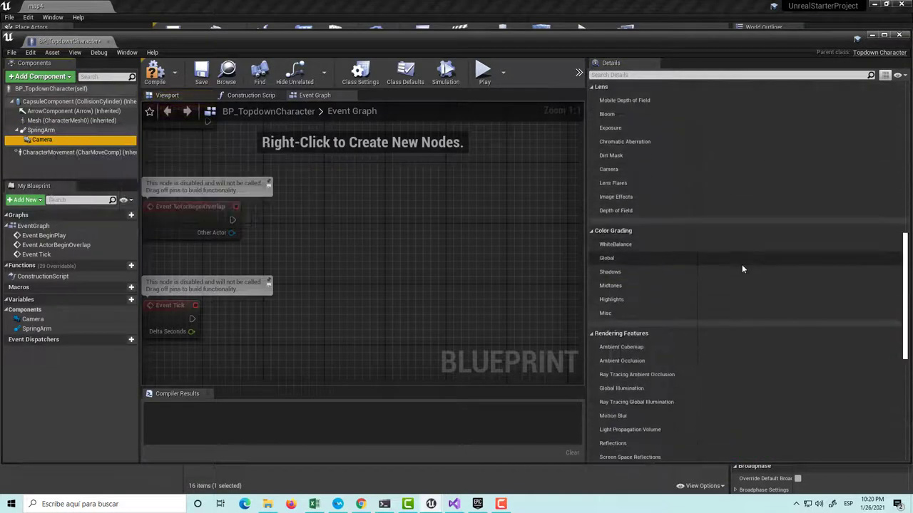
scroll(742, 264, "down", 2)
scroll(749, 267, "down", 2)
scroll(749, 269, "down", 2)
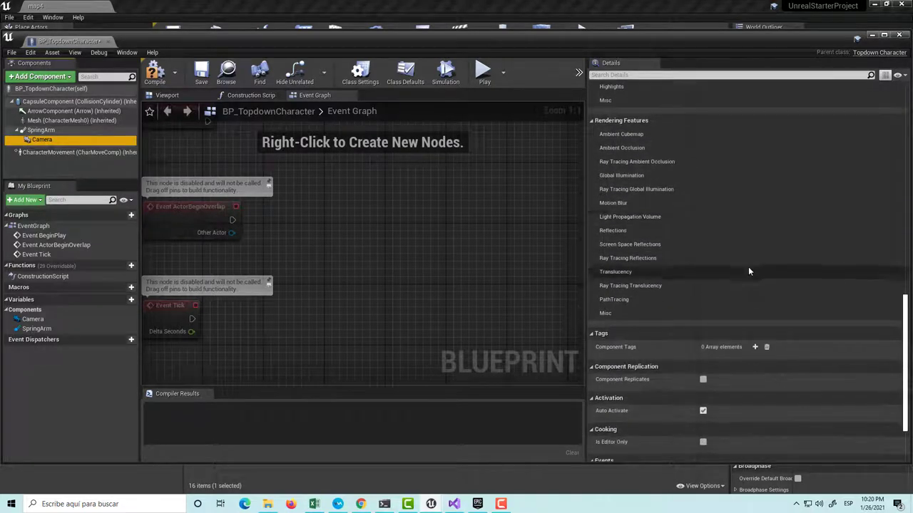
scroll(750, 268, "down", 1)
scroll(753, 268, "up", 1)
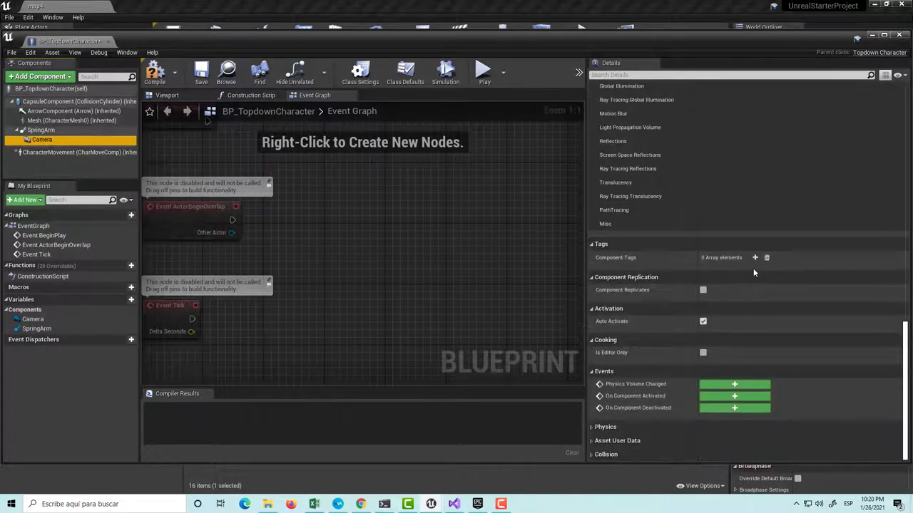
scroll(753, 271, "up", 2)
scroll(753, 271, "up", 3)
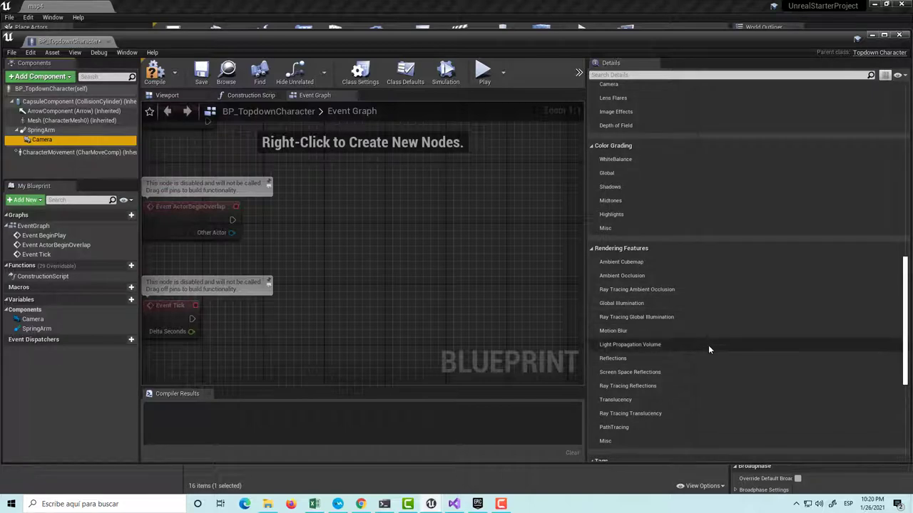
scroll(690, 292, "up", 2)
scroll(692, 290, "up", 3)
scroll(692, 290, "up", 2)
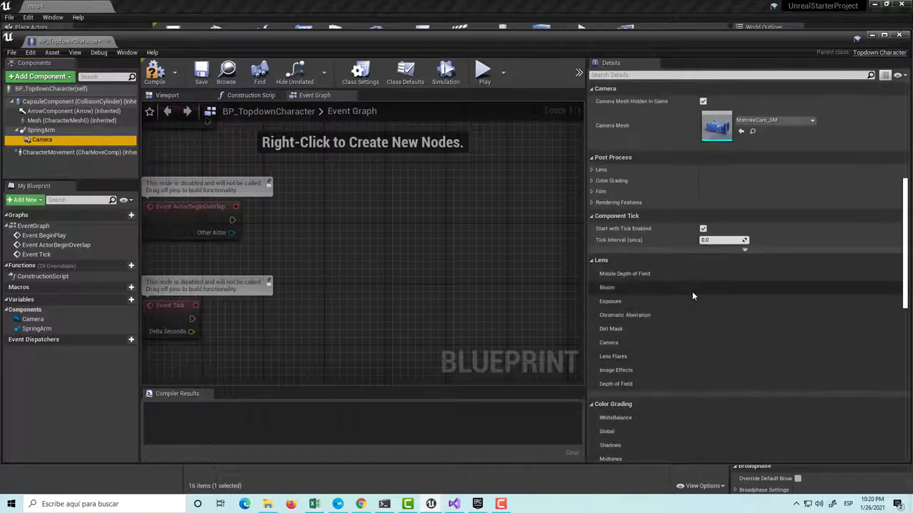
left_click(72, 152)
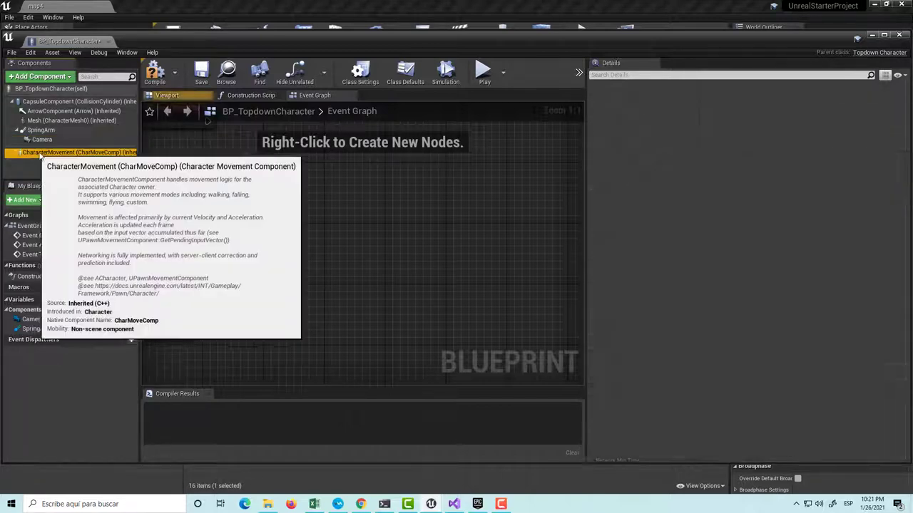
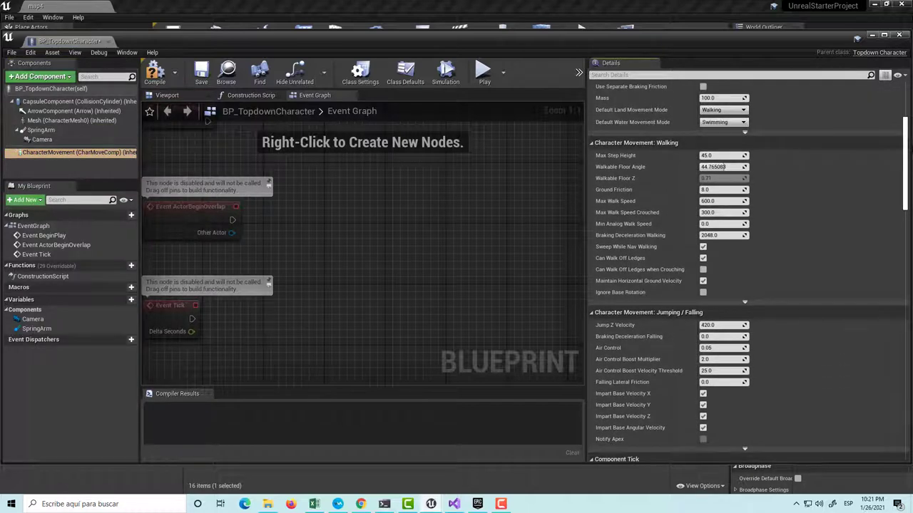
Enable Orient Rotation to Movement on BP_TopdownCharacter's CharacterMovement component
scroll(724, 166, "down", 5)
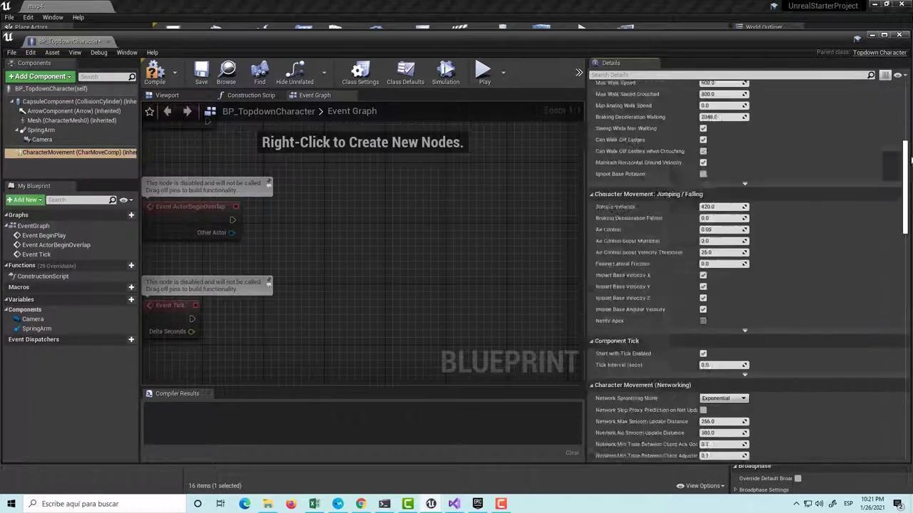
left_click_drag(910, 159, 910, 106)
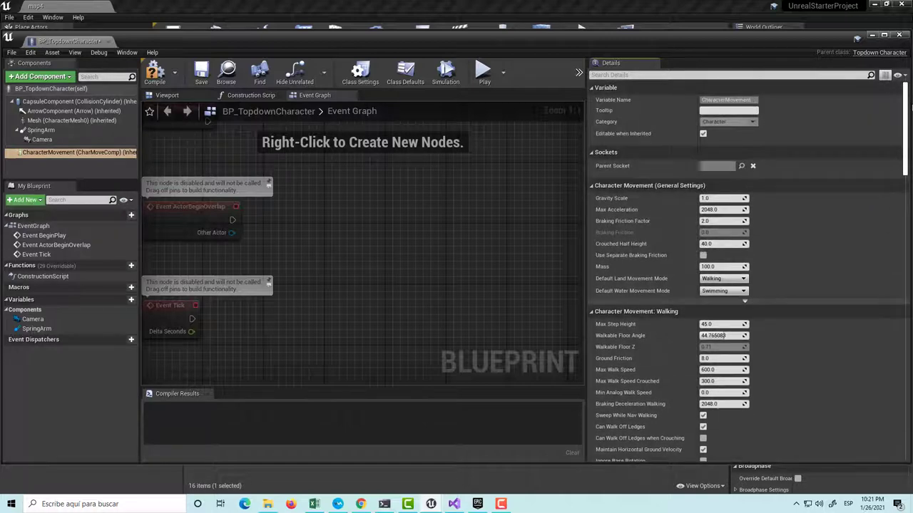
left_click_drag(909, 106, 909, 258)
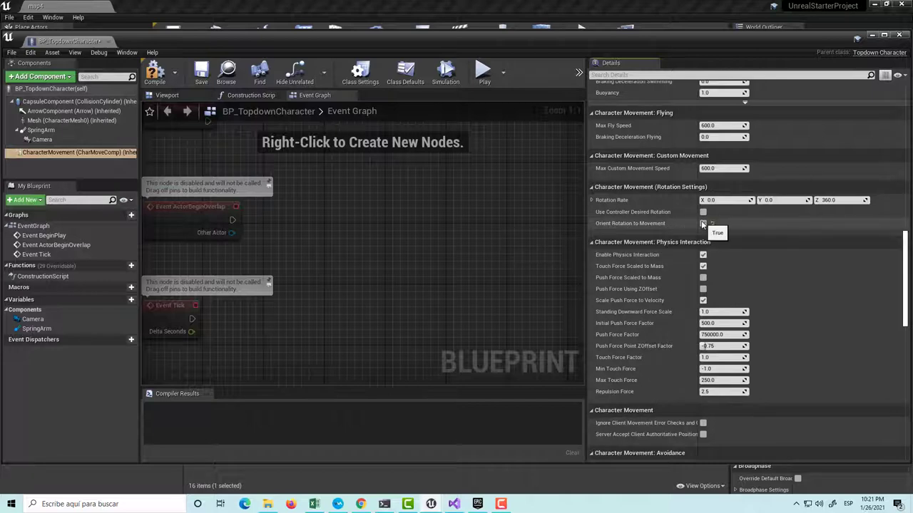
left_click(703, 223)
key("ctrl+s")
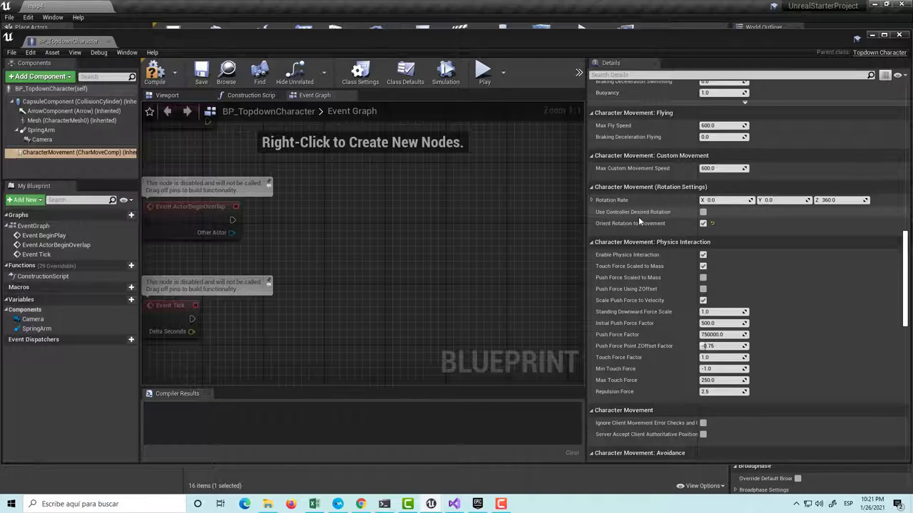
Compile and save BP_TopdownCharacter, then start playing map4 from the level editor
left_click(155, 74)
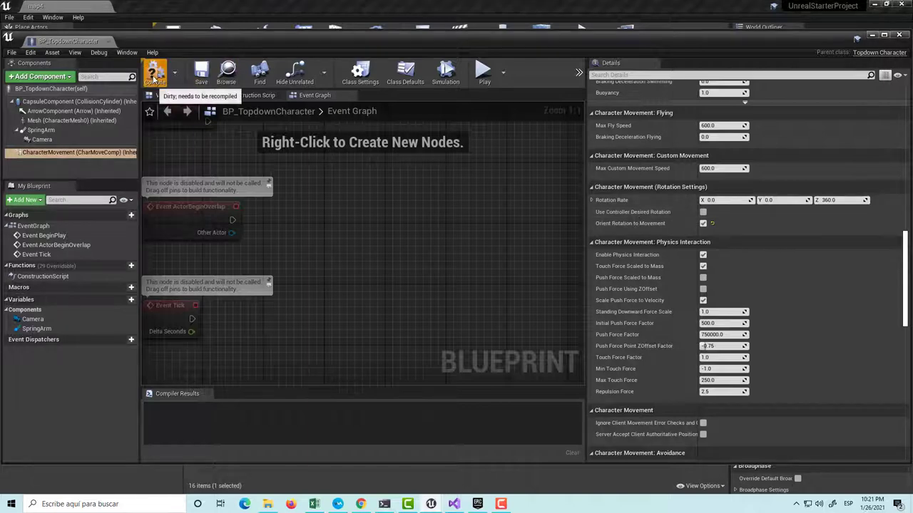
left_click(200, 73)
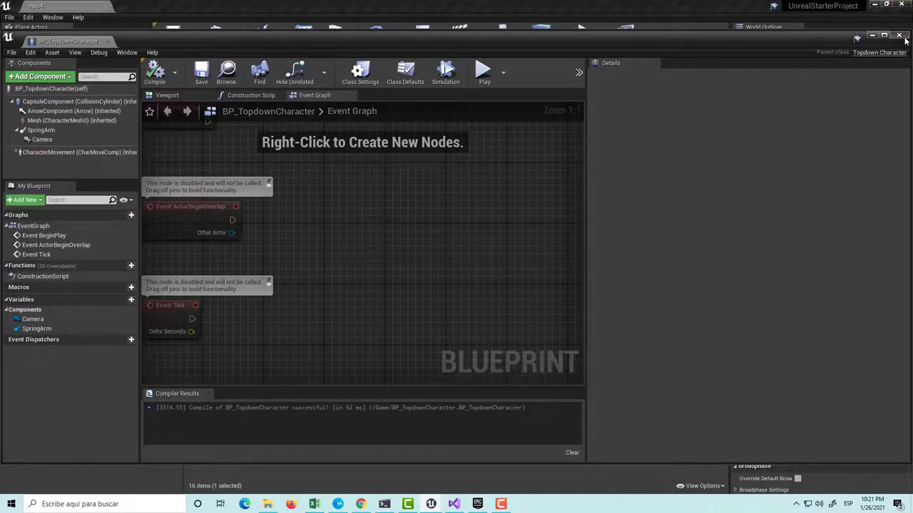
left_click(595, 29)
left_click(594, 41)
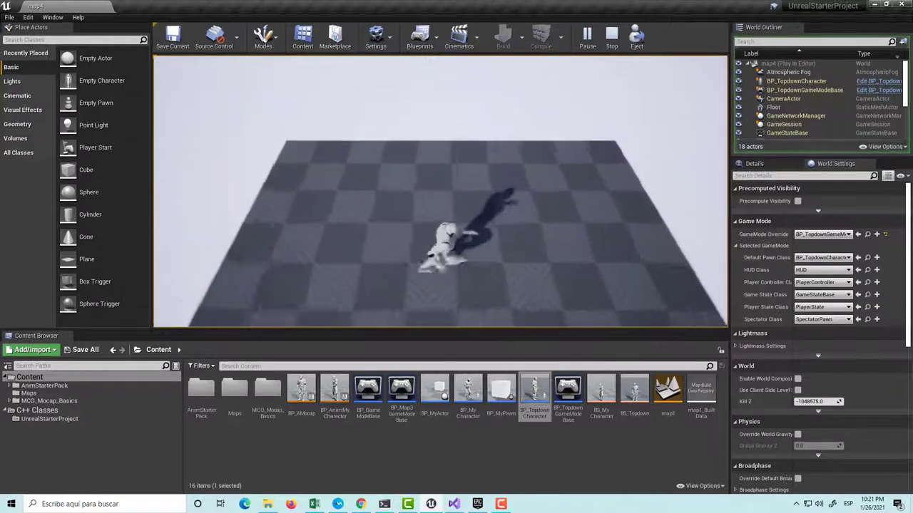
Watch the character run in map4, then end the play session
key("Escape")
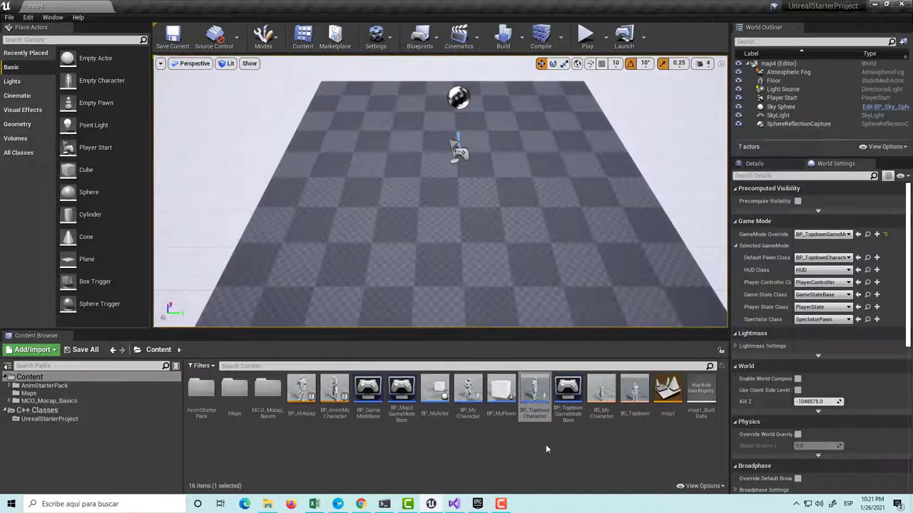
double_click(536, 403)
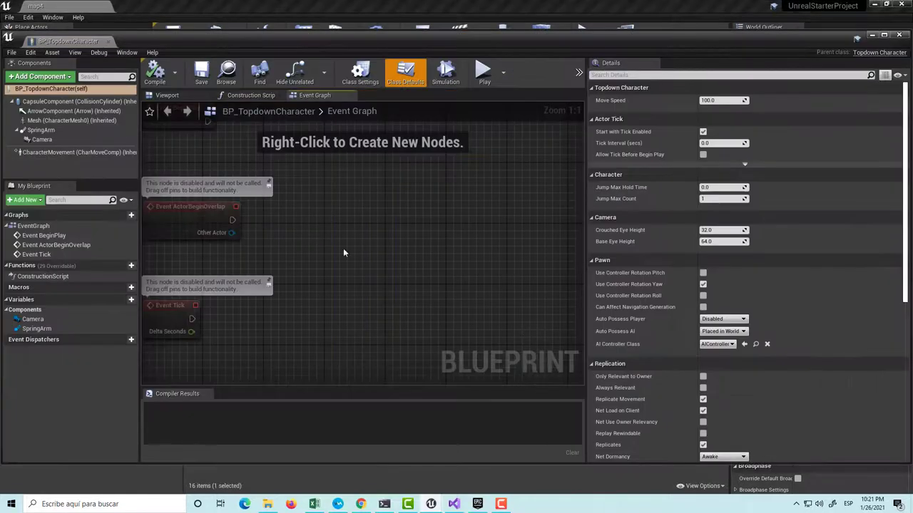
left_click(174, 91)
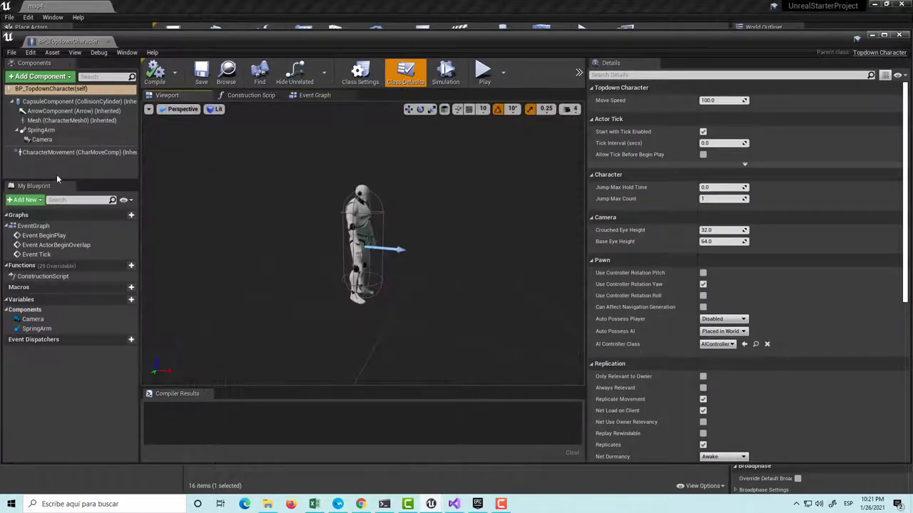
left_click(41, 130)
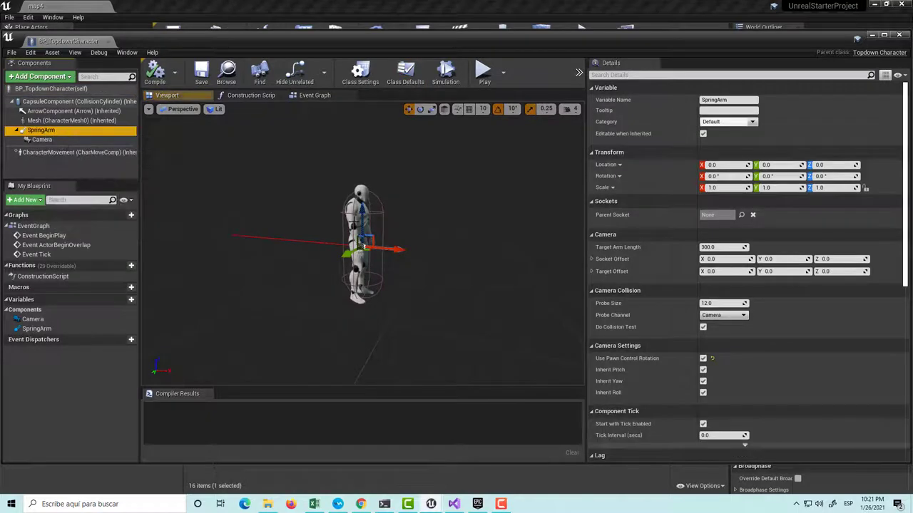
left_click_drag(428, 299, 471, 299)
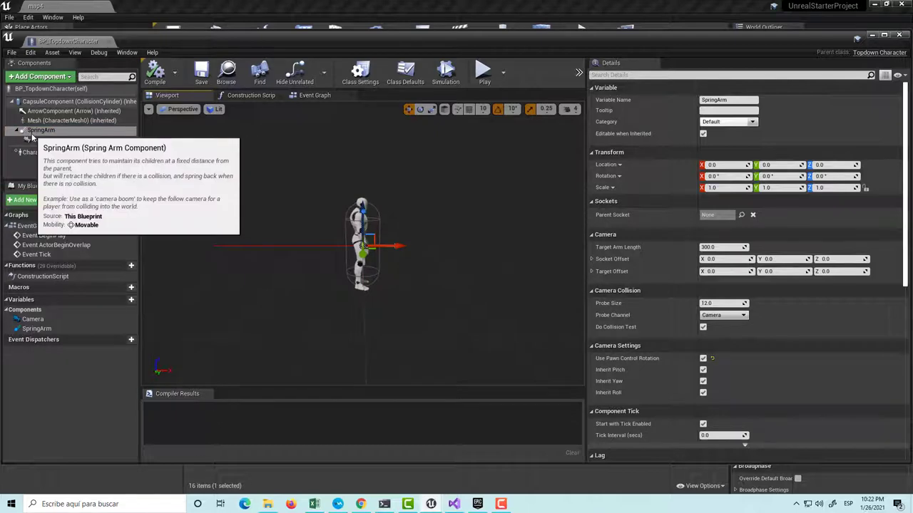
left_click(80, 153)
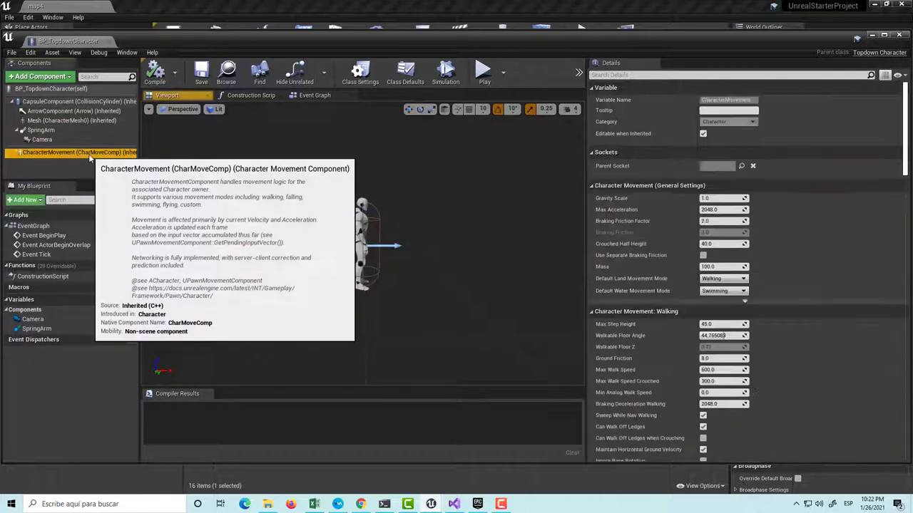
scroll(807, 385, "down", 2)
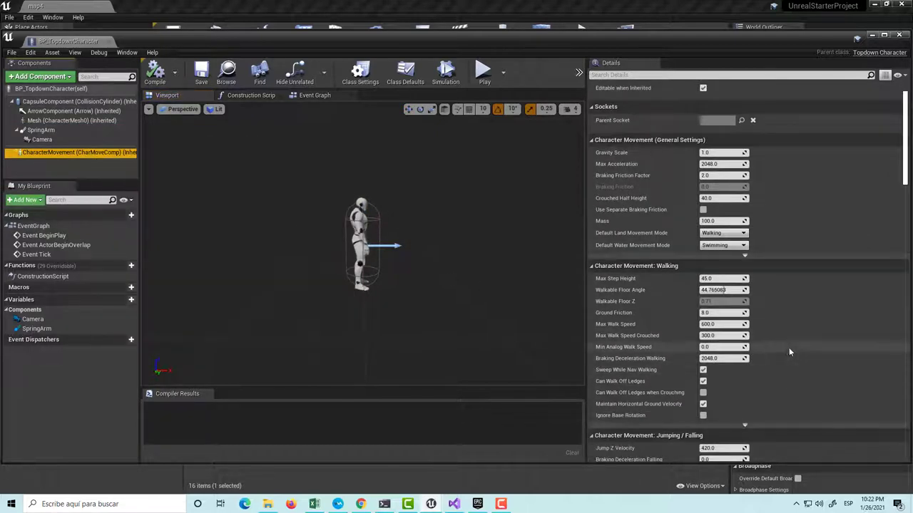
scroll(785, 338, "down", 3)
scroll(788, 341, "down", 1)
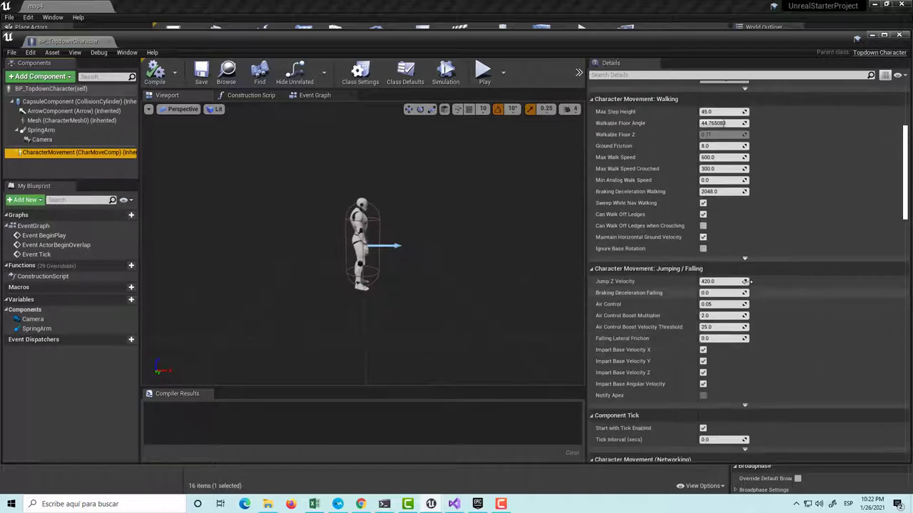
scroll(749, 321, "down", 3)
scroll(719, 306, "down", 3)
scroll(719, 306, "down", 3)
scroll(717, 305, "down", 2)
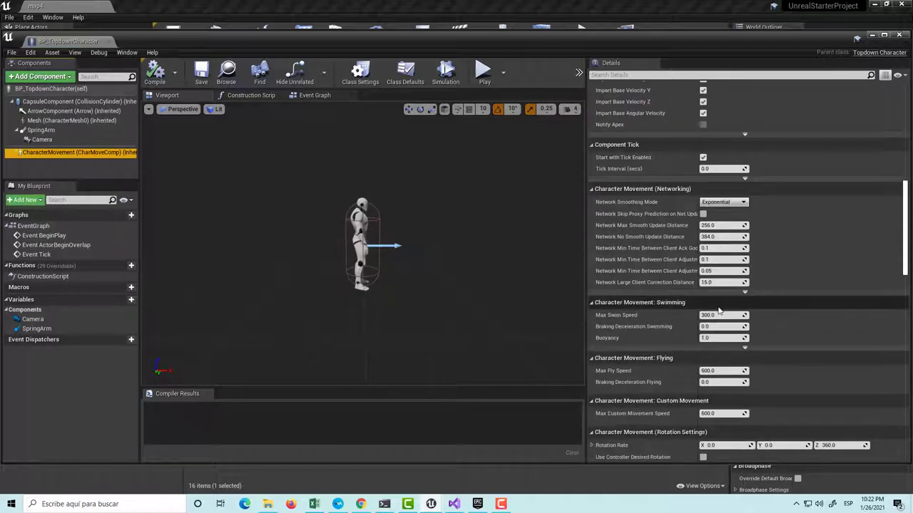
scroll(713, 303, "down", 2)
scroll(711, 301, "down", 1)
scroll(711, 304, "down", 1)
scroll(711, 304, "down", 1)
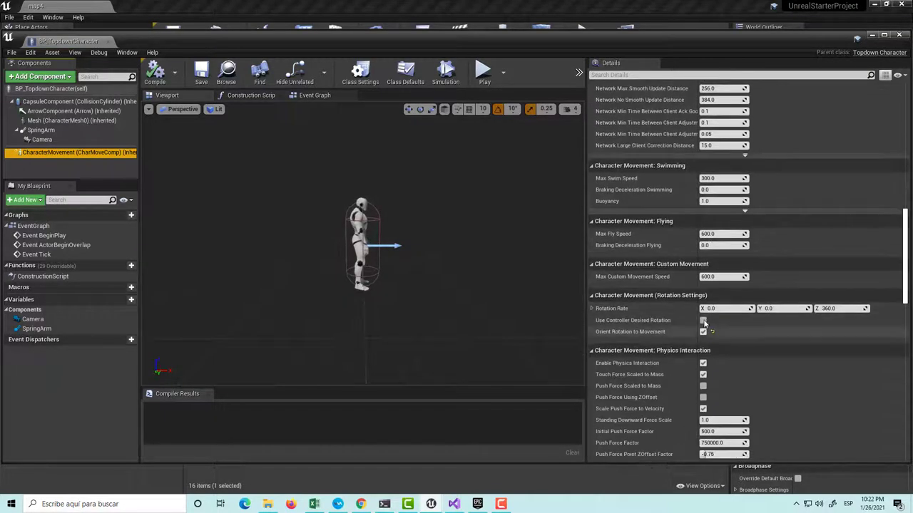
scroll(638, 317, "down", 1)
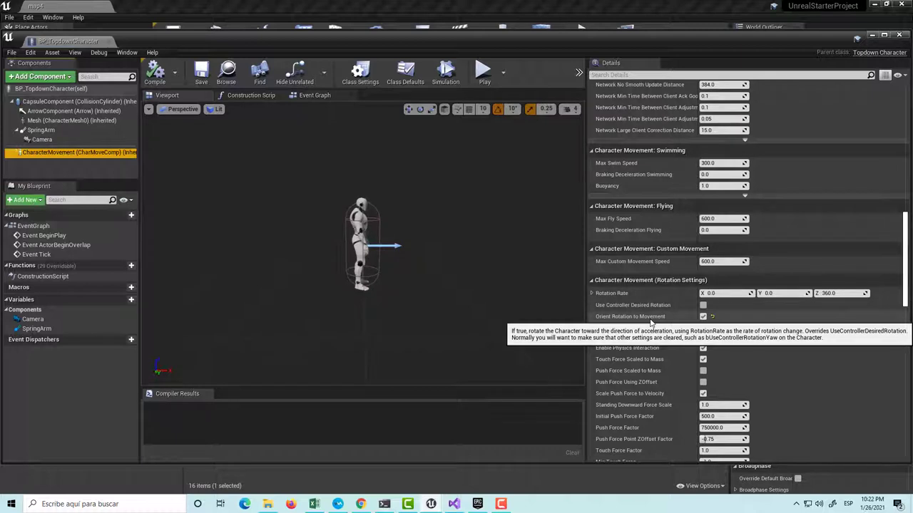
left_click(53, 132)
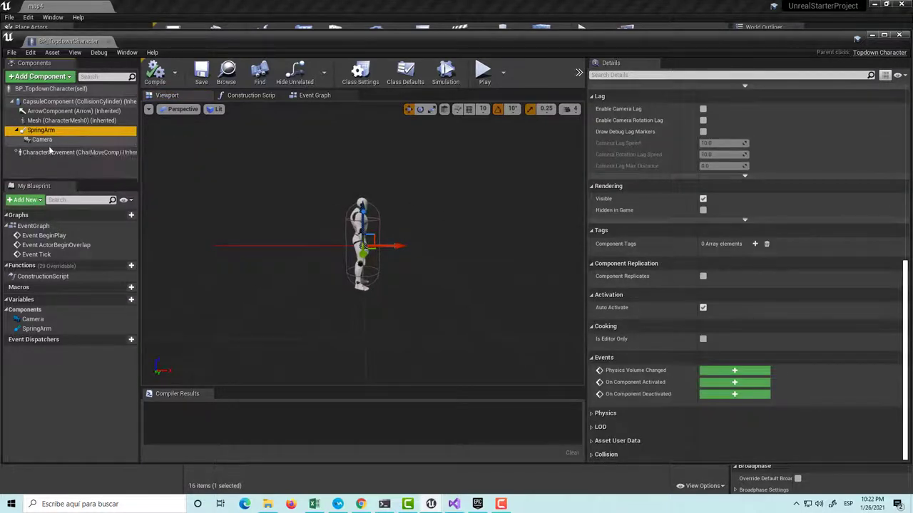
mouse_move(69, 153)
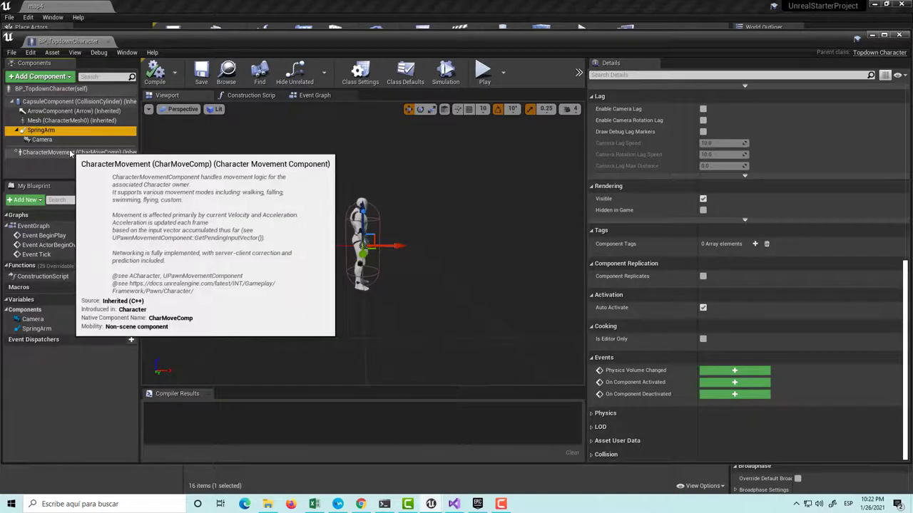
mouse_move(45, 131)
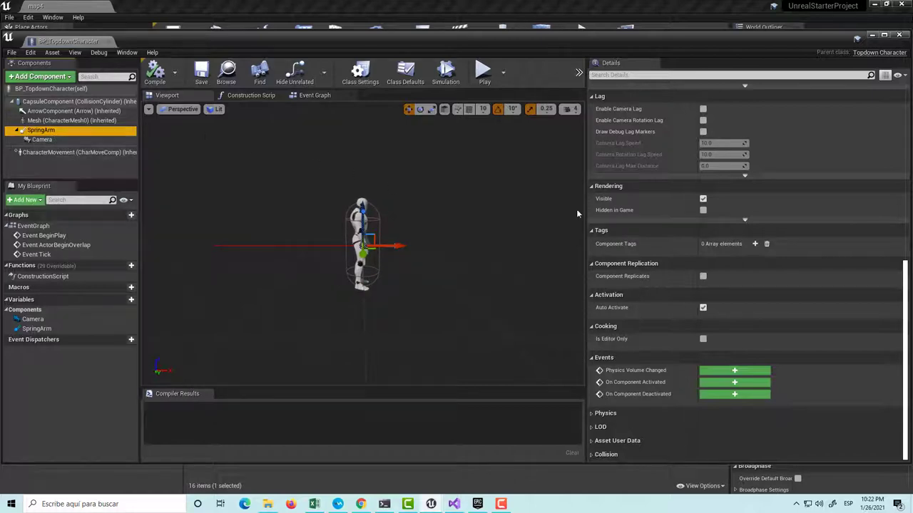
Close the BP_TopdownCharacter editor, briefly play-test map4, then return to Visual Studio
left_click(898, 34)
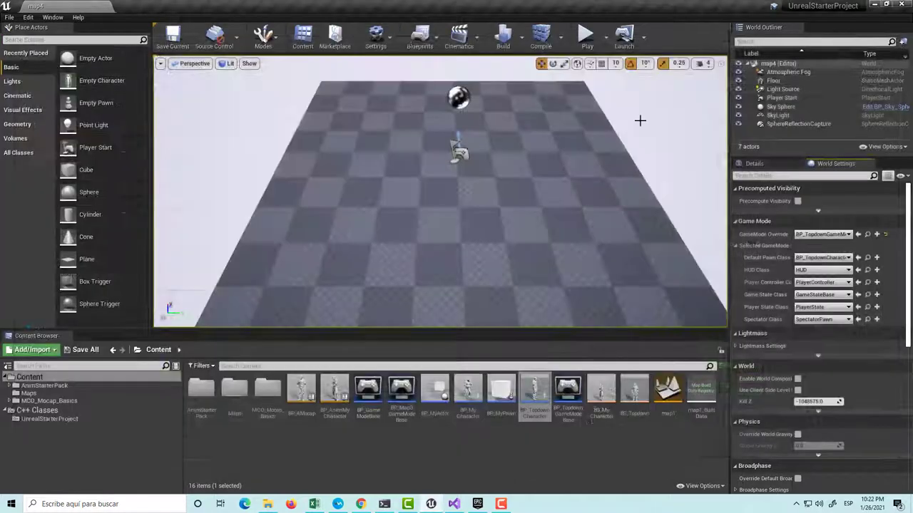
left_click(586, 35)
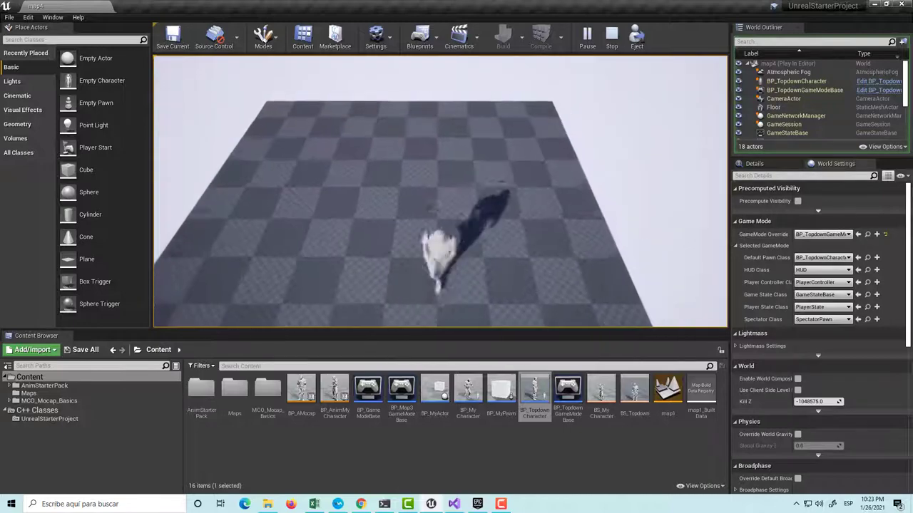
key("Escape")
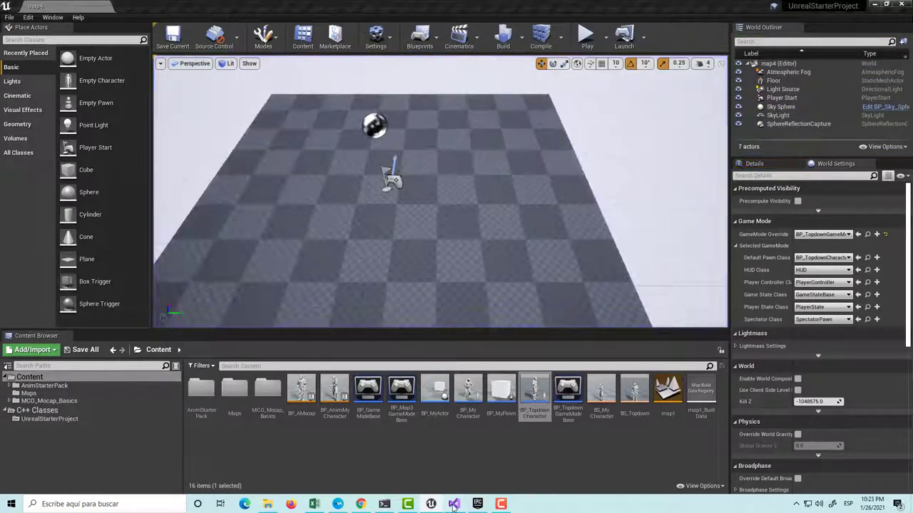
left_click(454, 504)
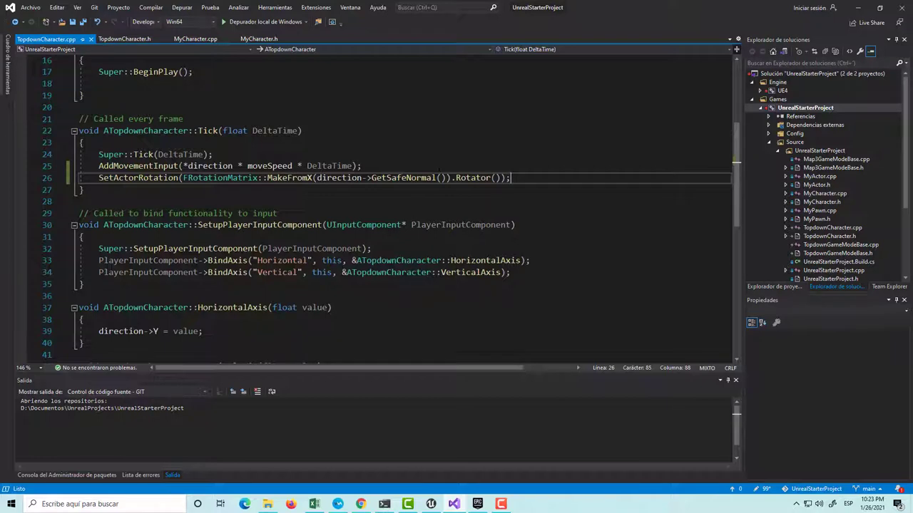
Inspect the GetSafeNormal call in Tick's SetActorRotation line 26
double_click(398, 177)
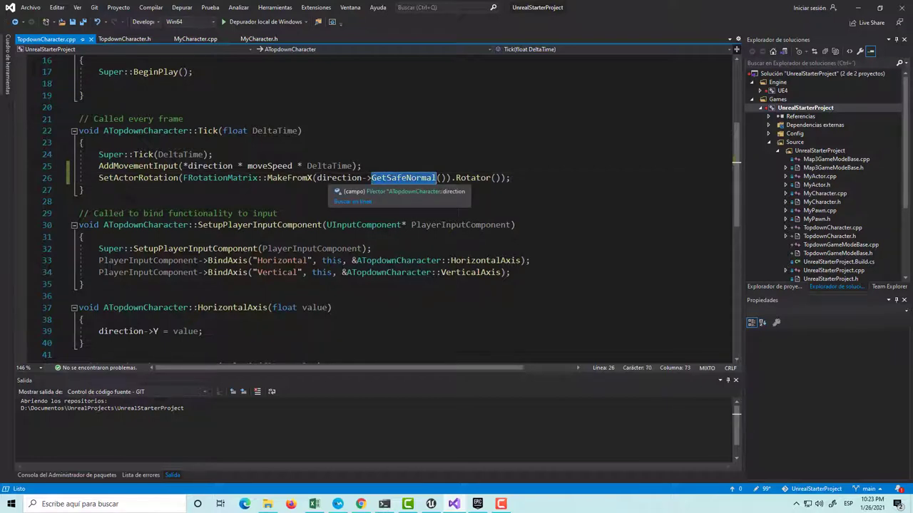
key("Down")
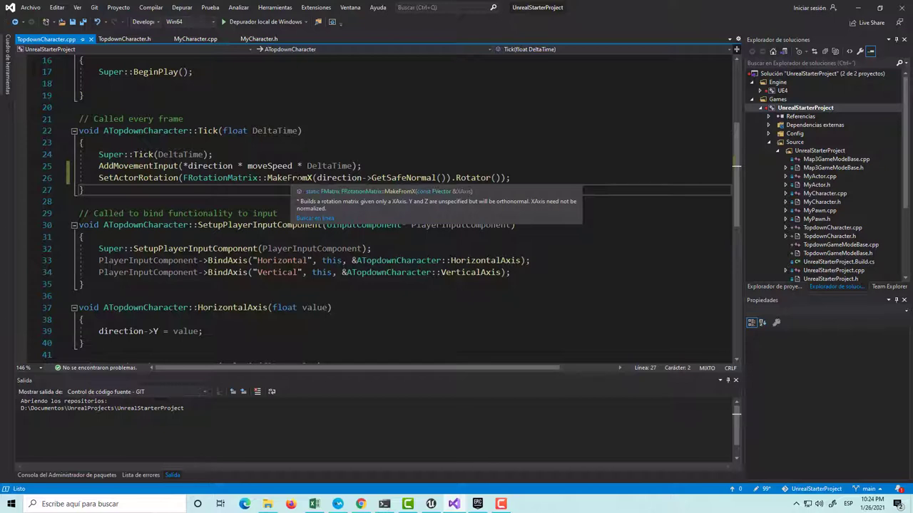
left_click(436, 178)
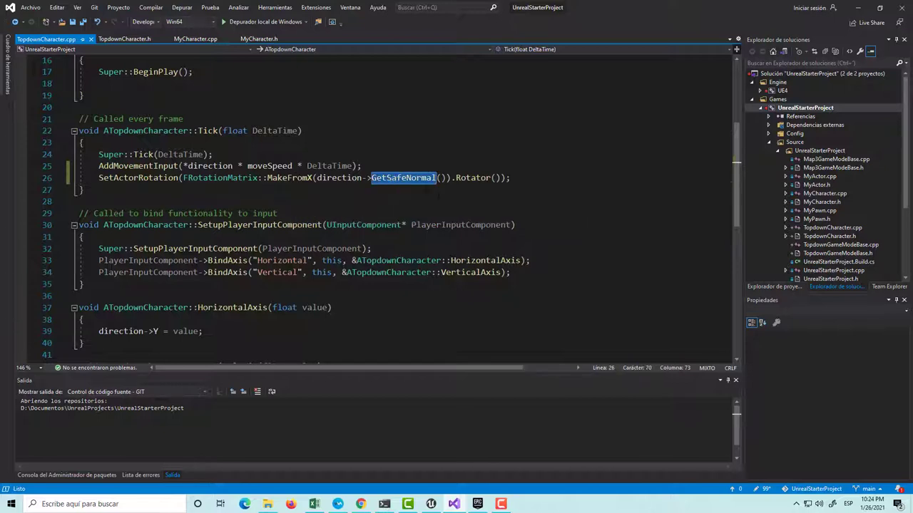
key("End")
Play-test map4, running the character forward, back, right and left to check its facing
left_click(430, 504)
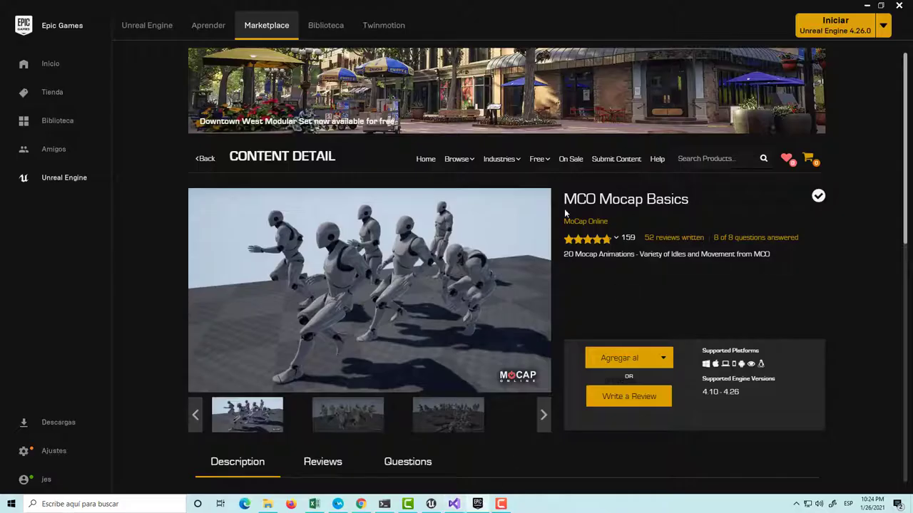
left_click(430, 504)
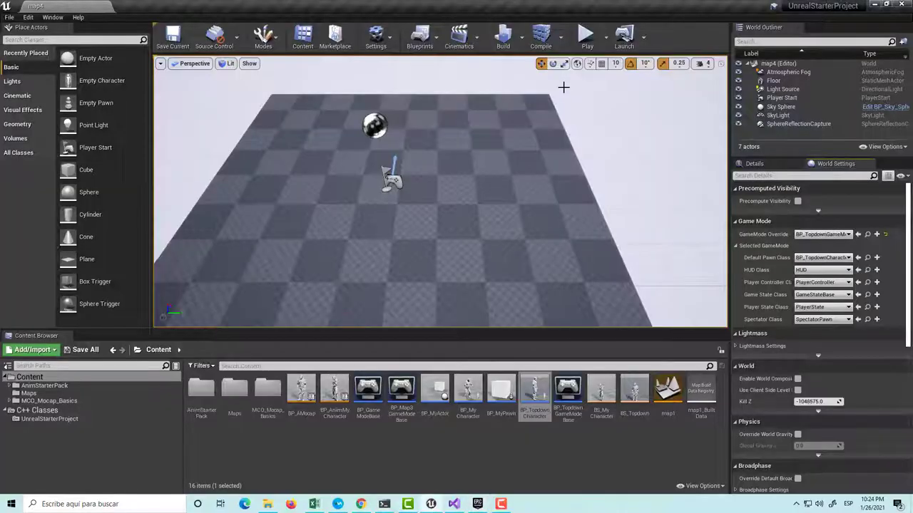
left_click(586, 35)
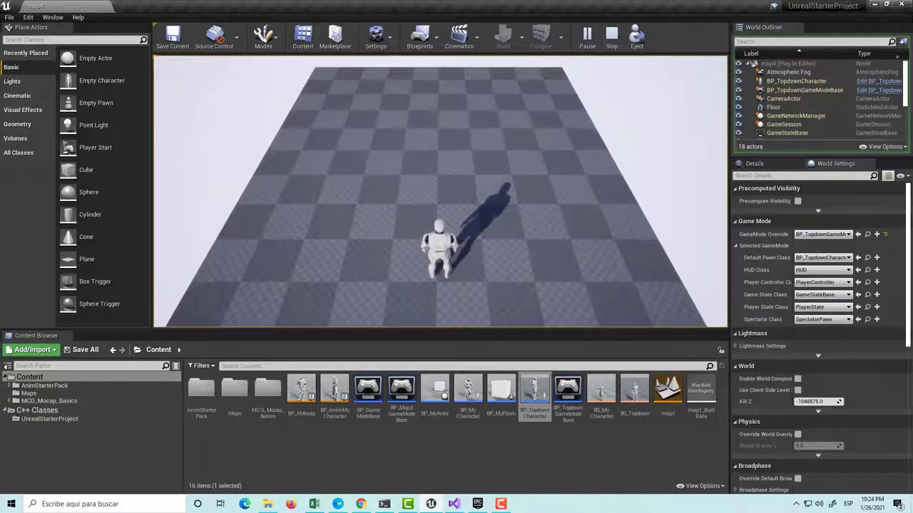
key("w")
key("s")
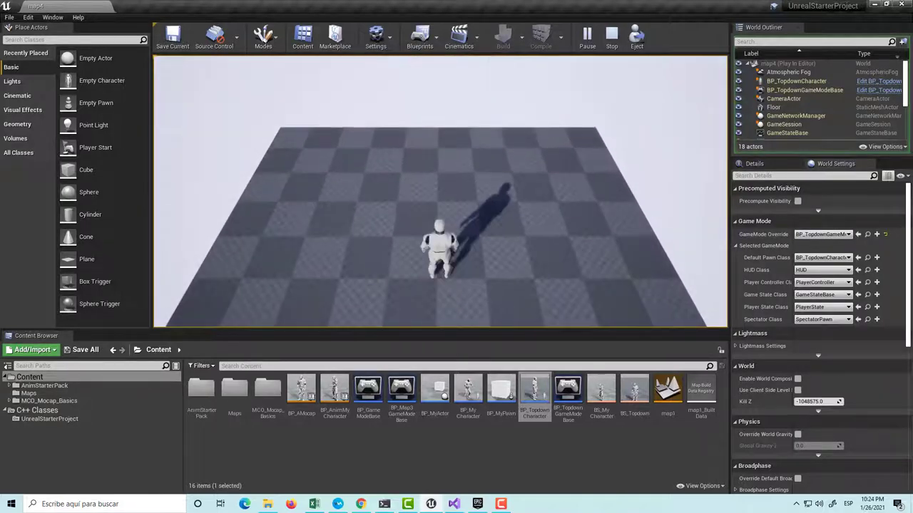
key("d")
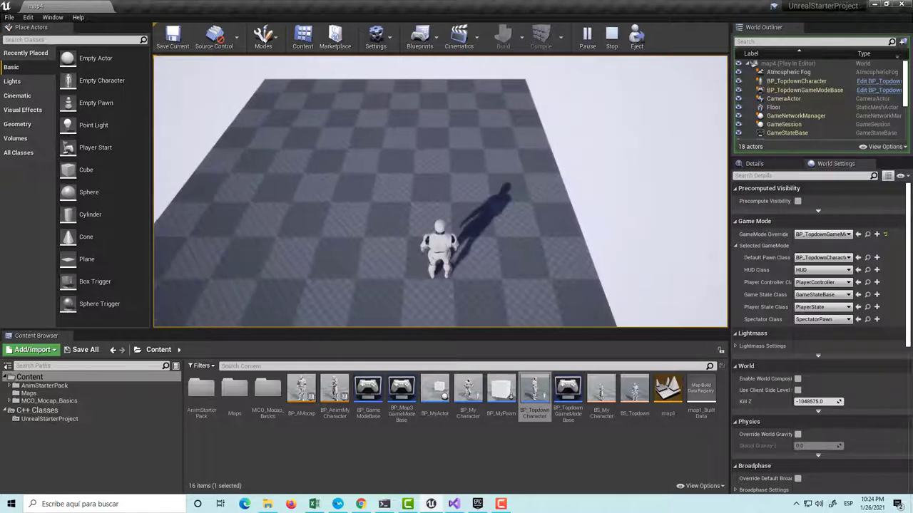
key("a")
key("s")
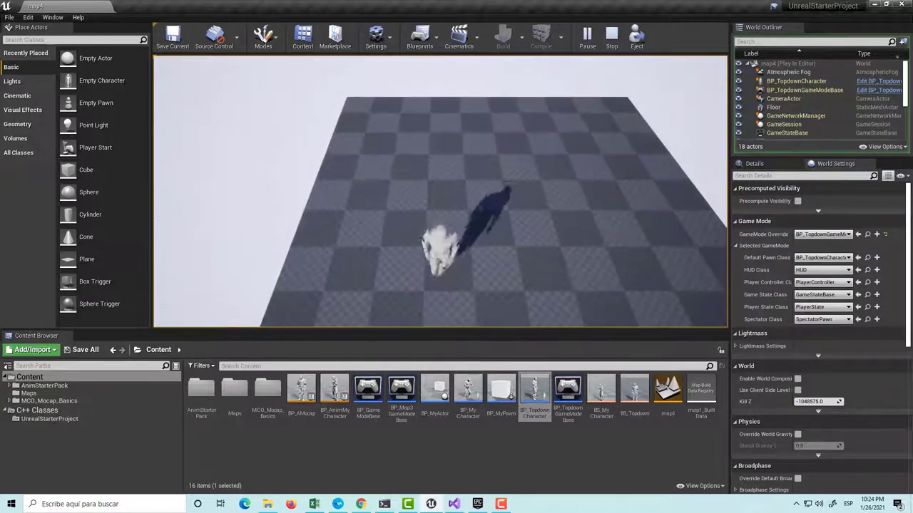
key("s")
key("w")
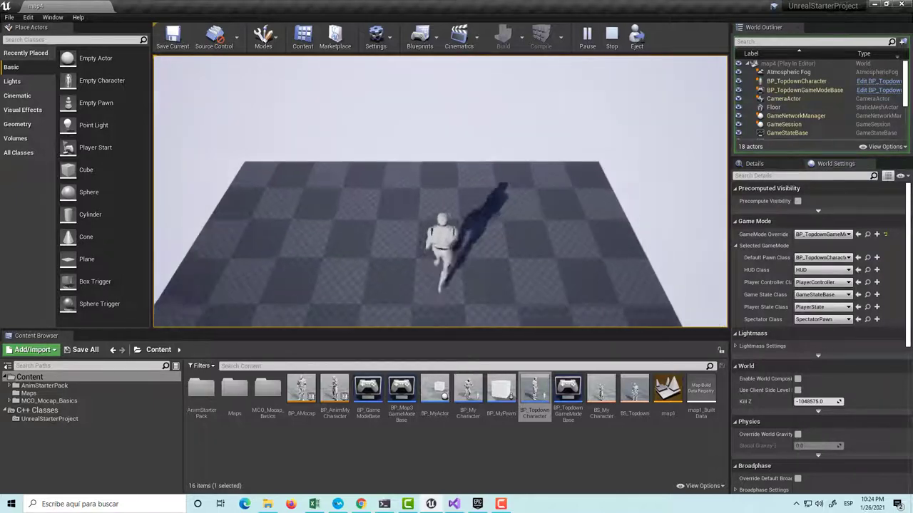
key("s")
key("s")
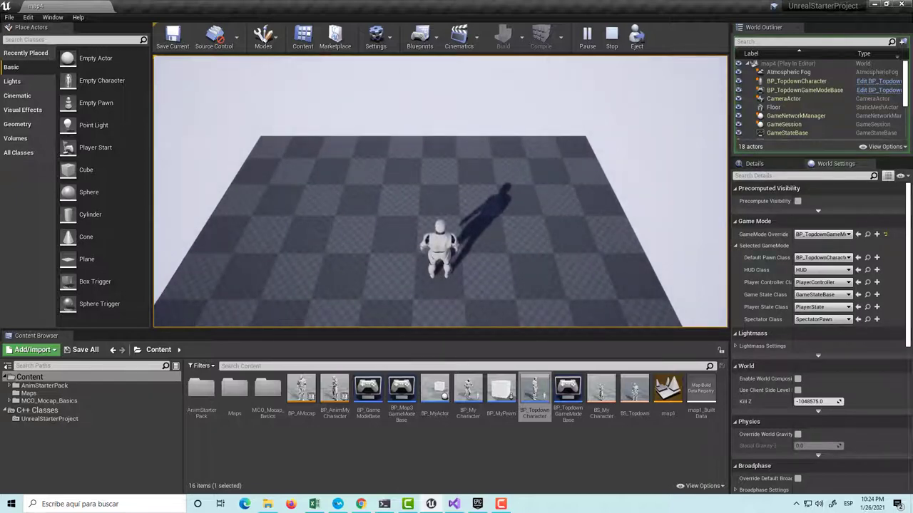
key("Escape")
Remove ->GetSafeNormal() from line 26 so it reads MakeFromX(direction), and save the file
left_click(455, 504)
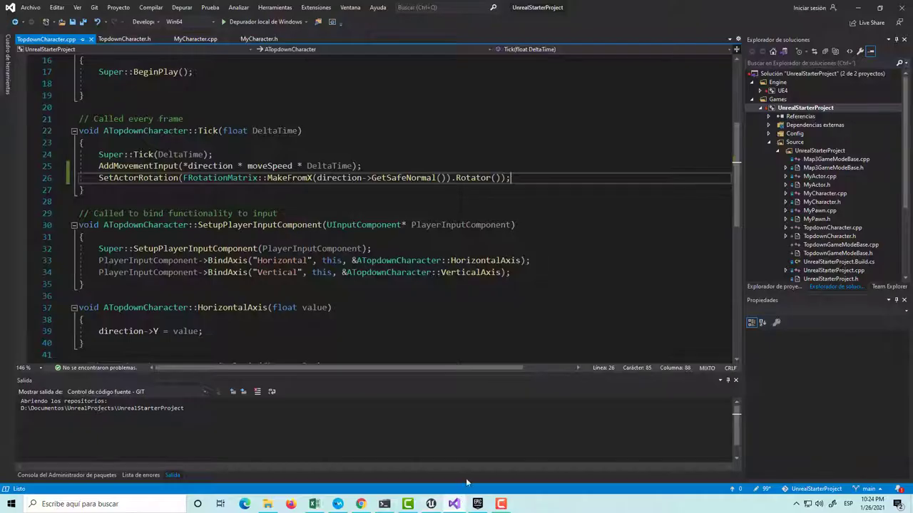
left_click_drag(435, 177, 371, 177)
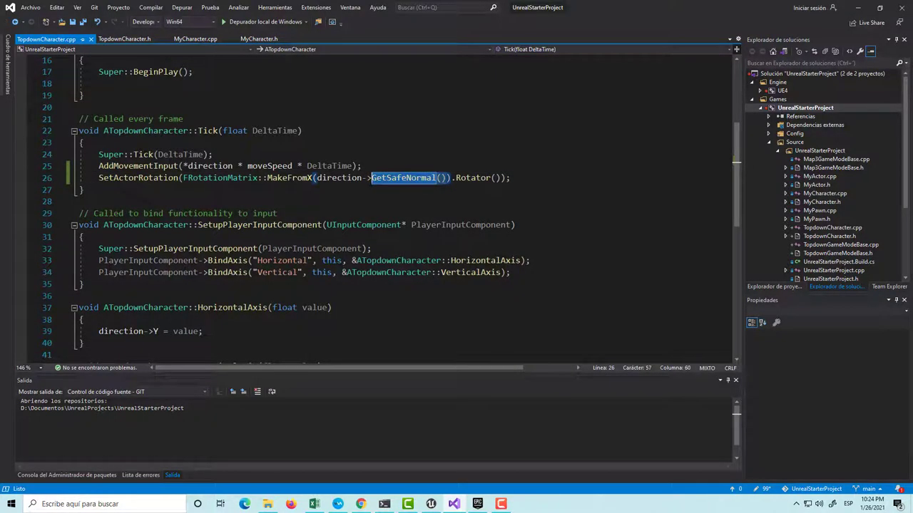
key("Delete")
key("Delete")
key("Delete")
key("BackSpace")
key("BackSpace")
key("ctrl+s")
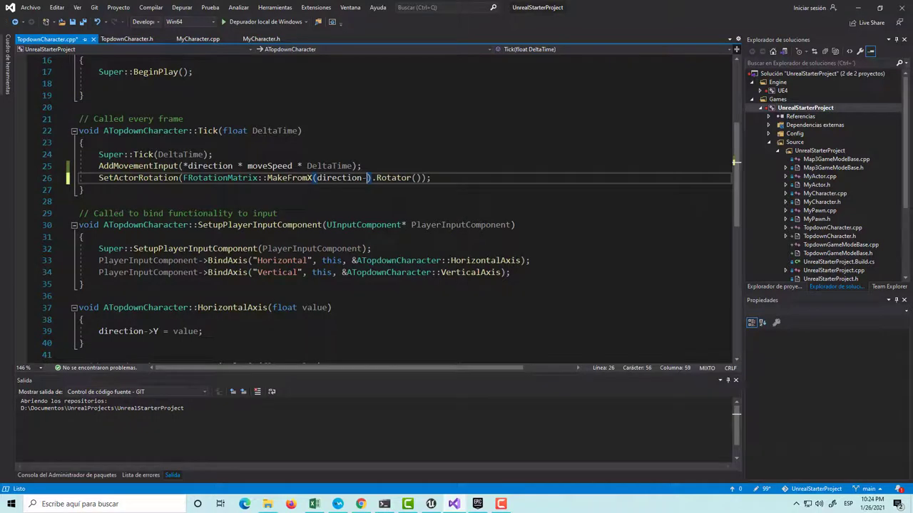
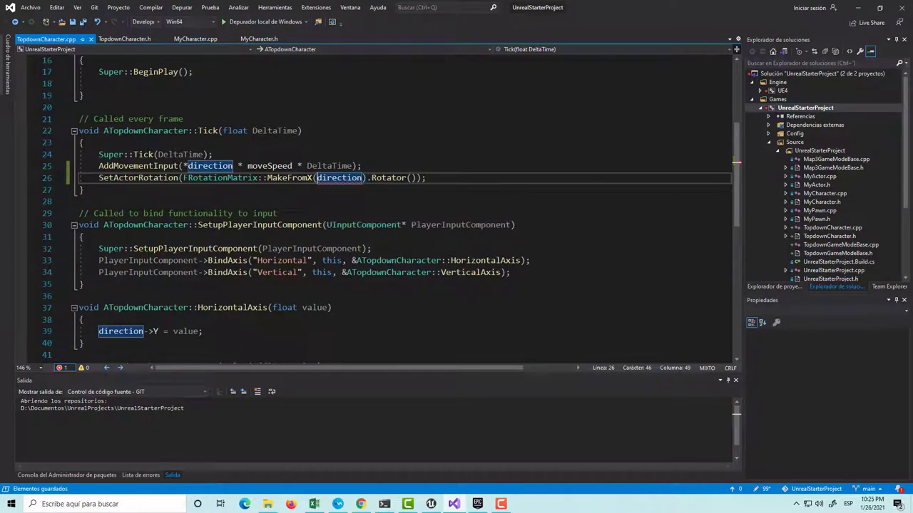
Fix the closing parentheses after direction in the line 26 rotation call and save
left_click(364, 177)
left_click(352, 178)
left_click(319, 178)
left_click(338, 177)
left_click(364, 178)
type(")")
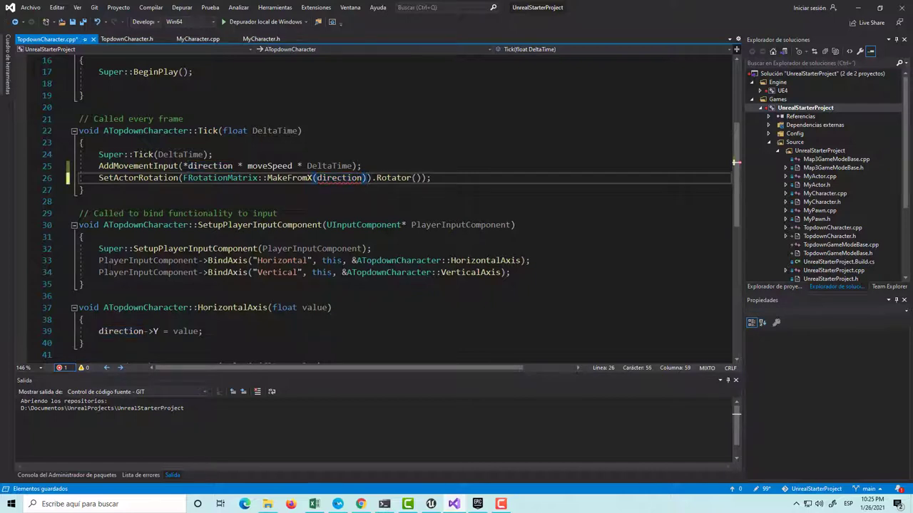
key("ctrl+s")
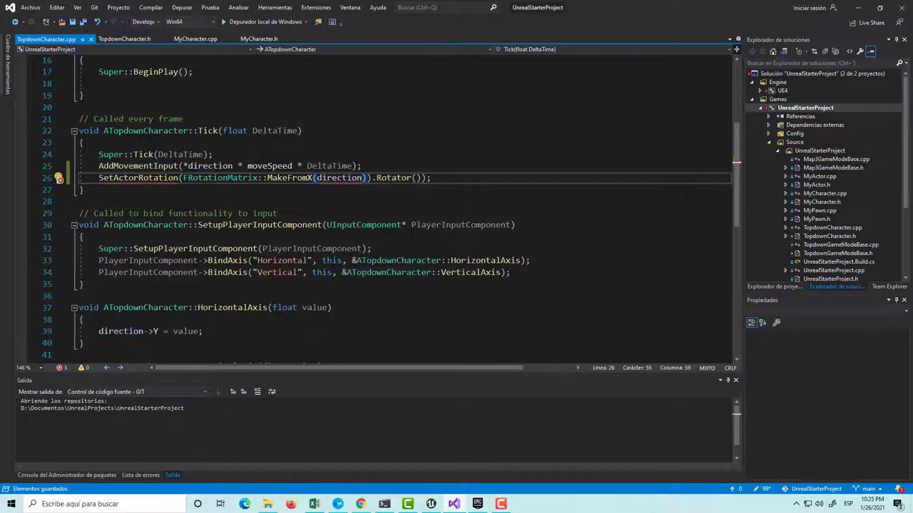
key("BackSpace")
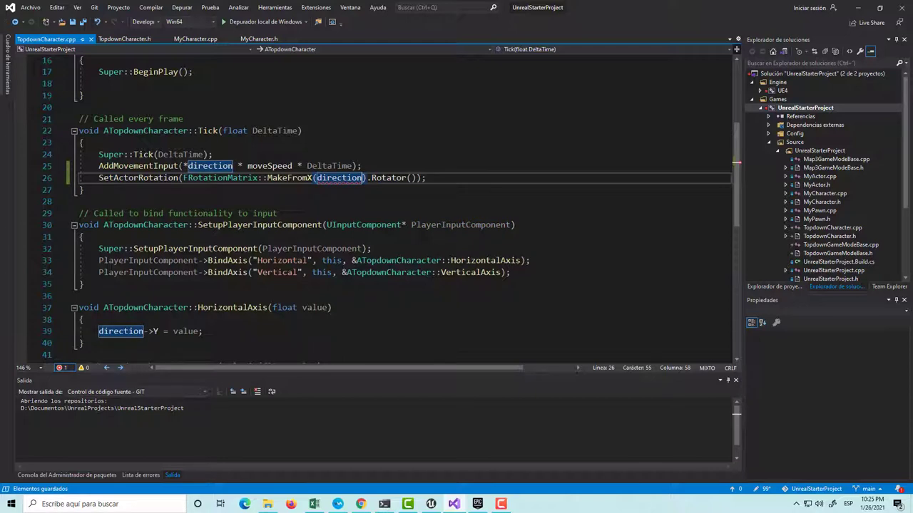
key("BackSpace")
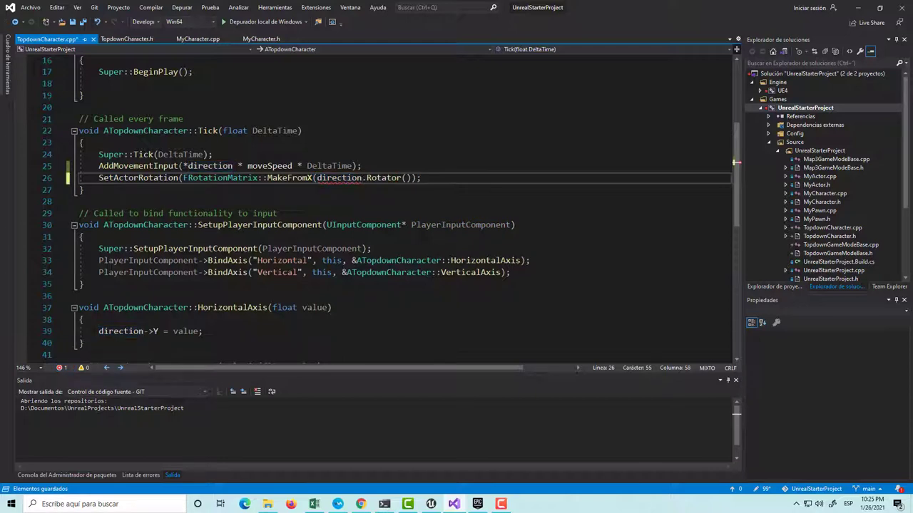
type(")")
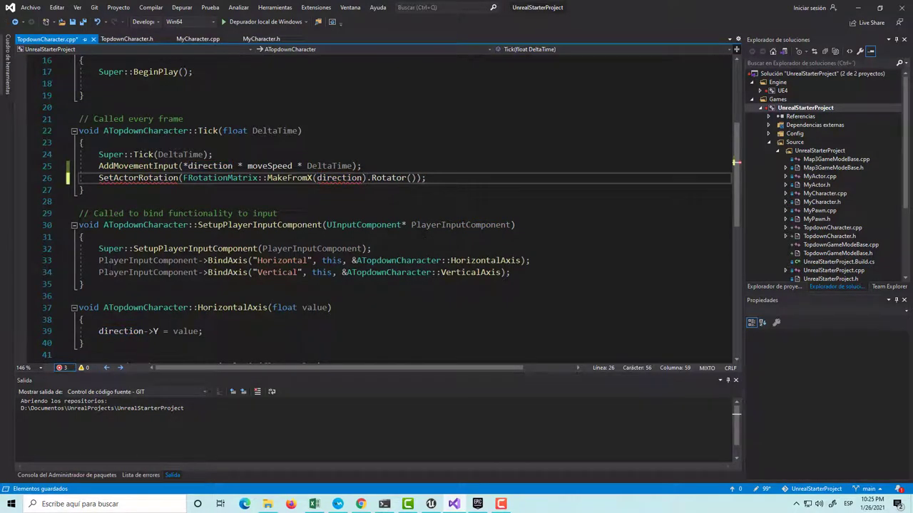
key("ctrl+s")
Dereference direction so line 26 reads MakeFromX(*direction)
left_click(360, 177)
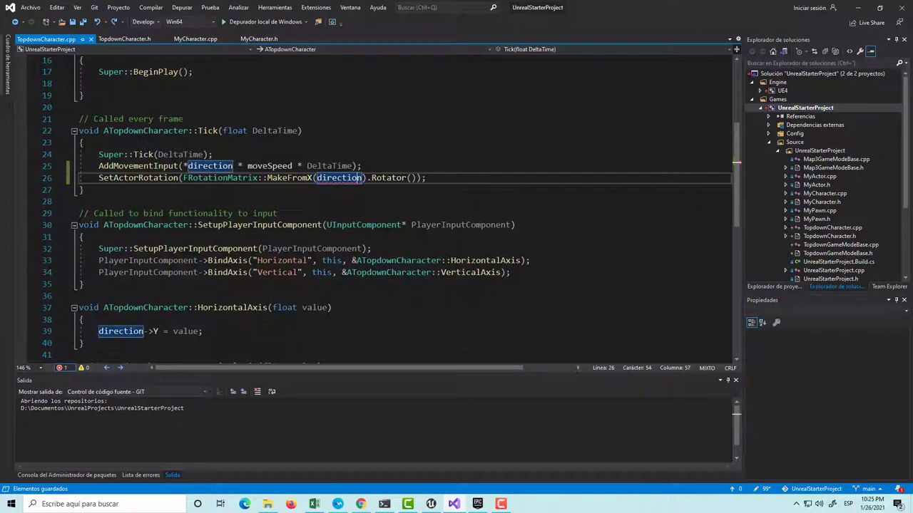
left_click(316, 178)
type("*")
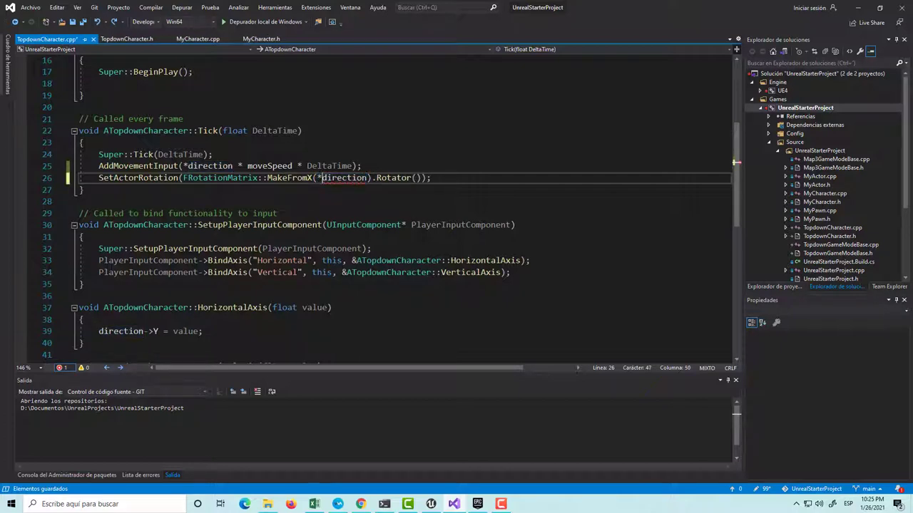
left_click(432, 177)
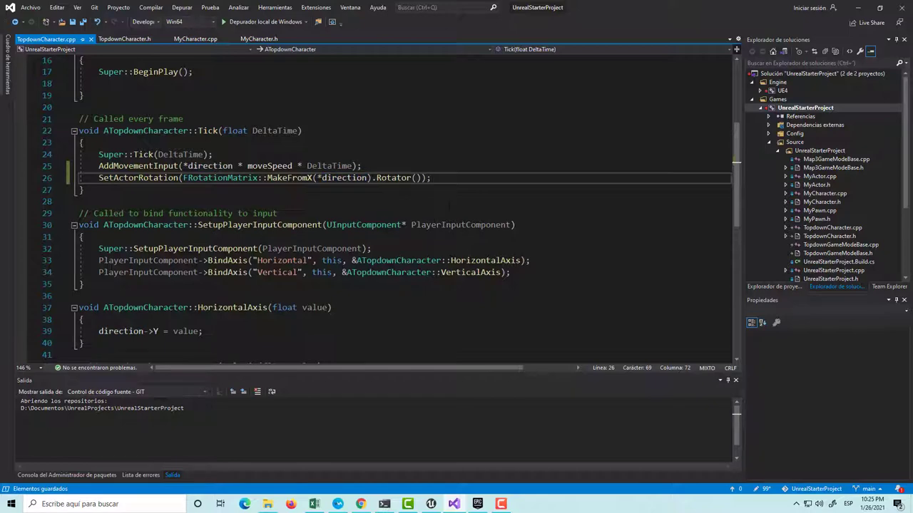
left_click(431, 504)
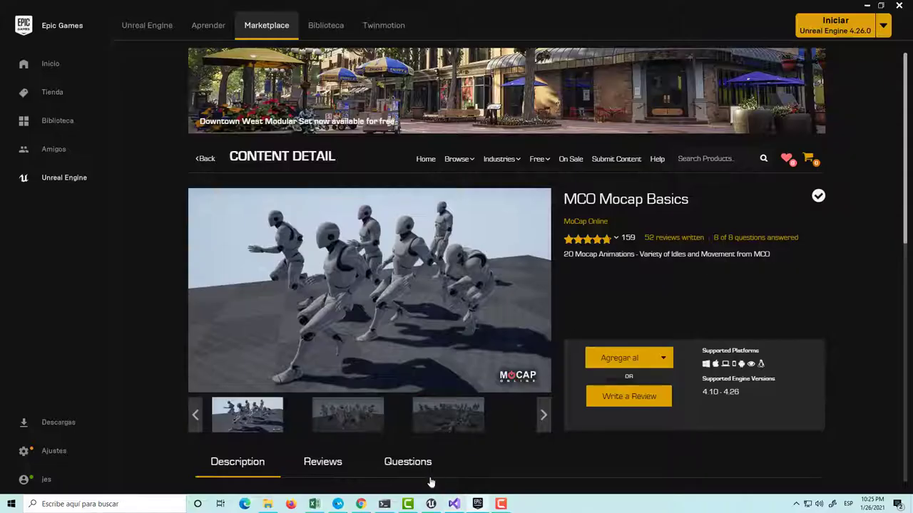
Recompile the C++ code in the Unreal Editor, then return to Visual Studio
left_click(431, 504)
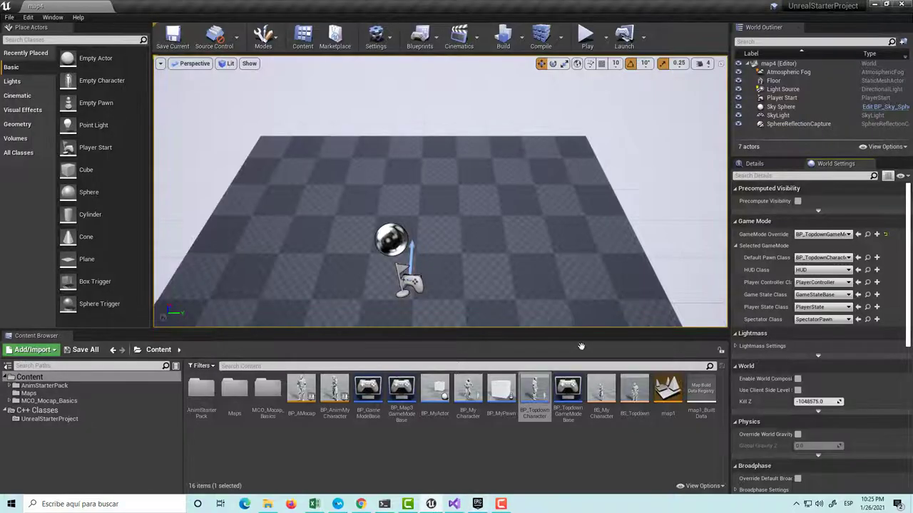
left_click(542, 44)
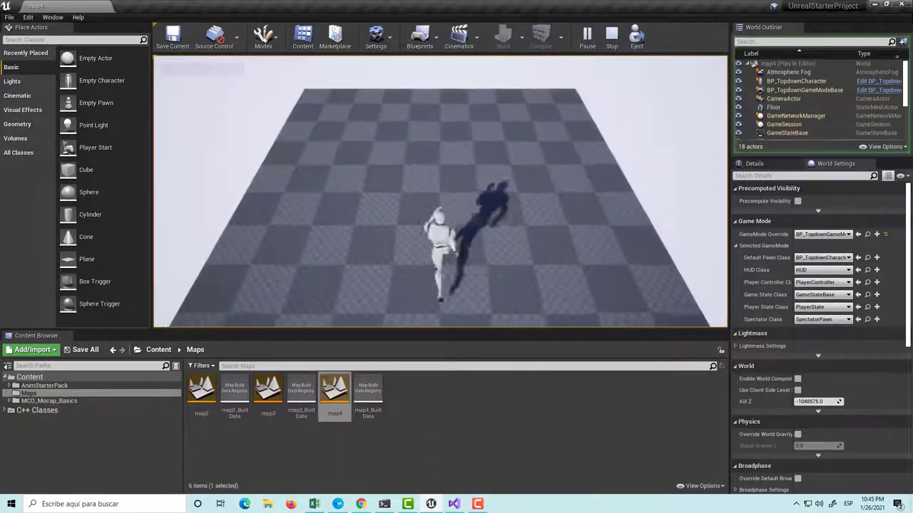
key("alt+Tab")
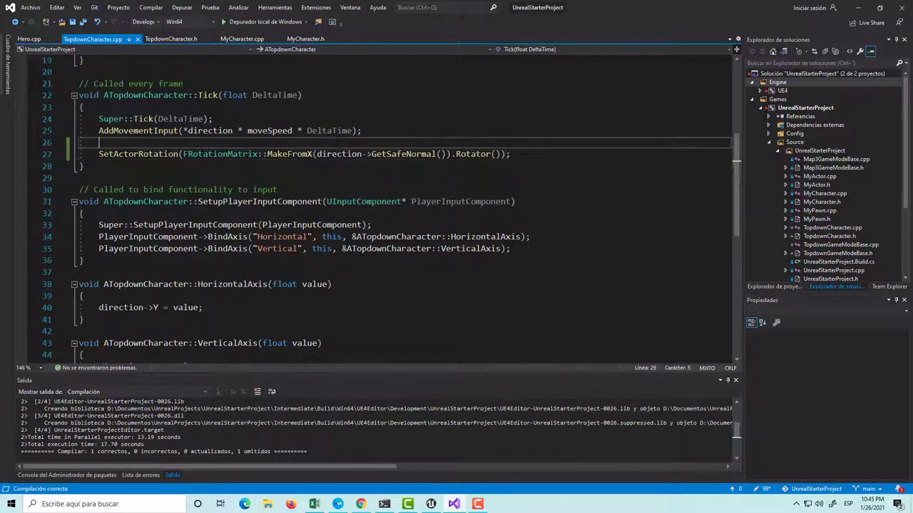
Save the GetSafeNormal rotation code on line 27
left_click(339, 155)
triple_click(339, 154)
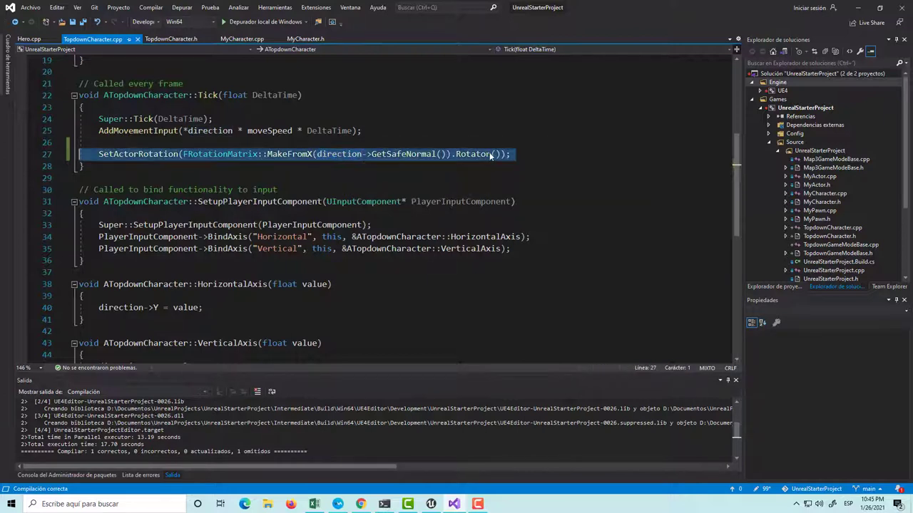
key("End")
key("ctrl+s")
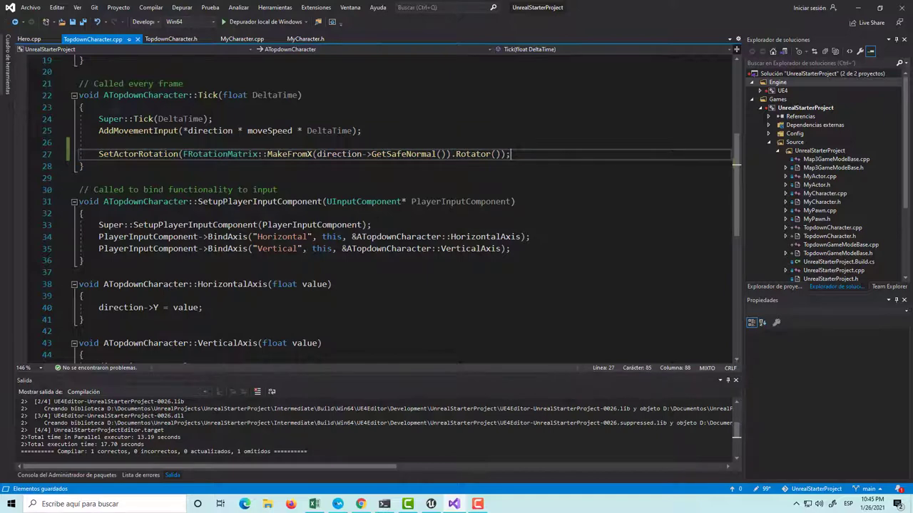
scroll(400, 214, "down", 6)
scroll(399, 214, "up", 3)
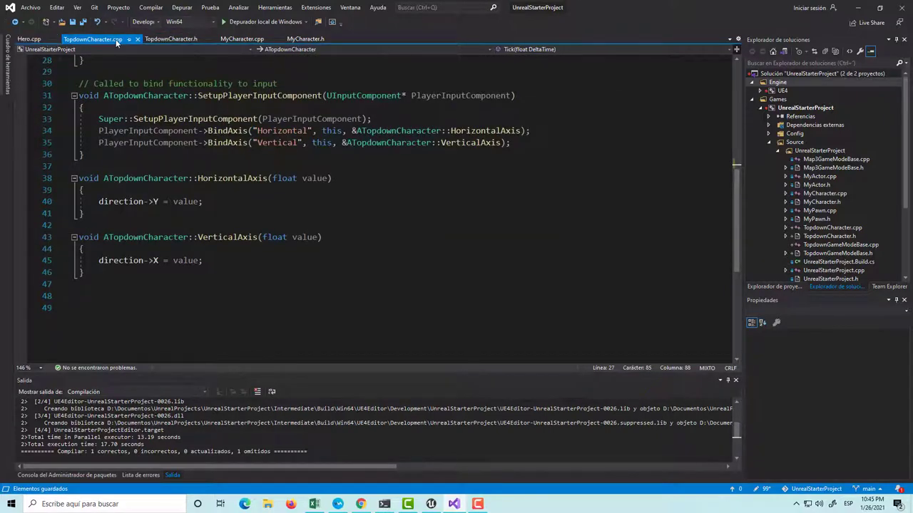
Close Hero.cpp, MyCharacter.cpp and MyCharacter.h, and show TopdownCharacter.h
left_click(53, 39)
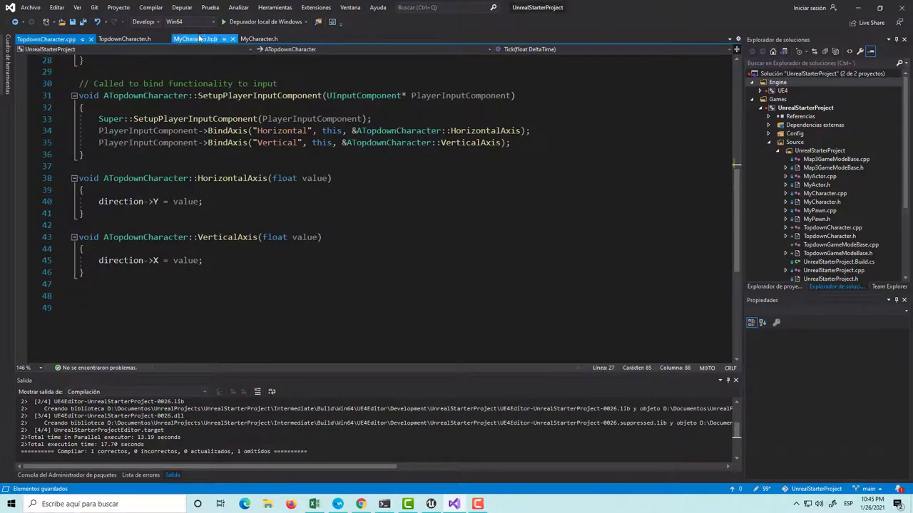
left_click(233, 38)
left_click(221, 39)
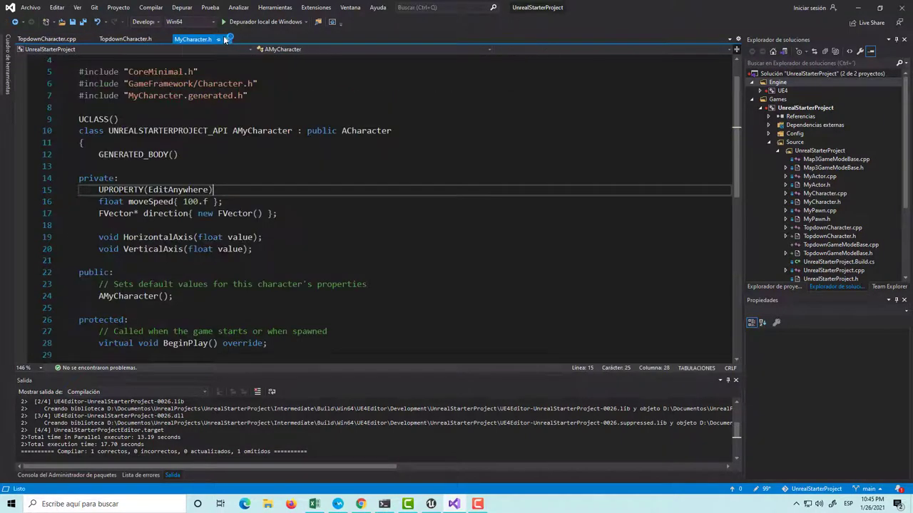
left_click(222, 39)
left_click(128, 40)
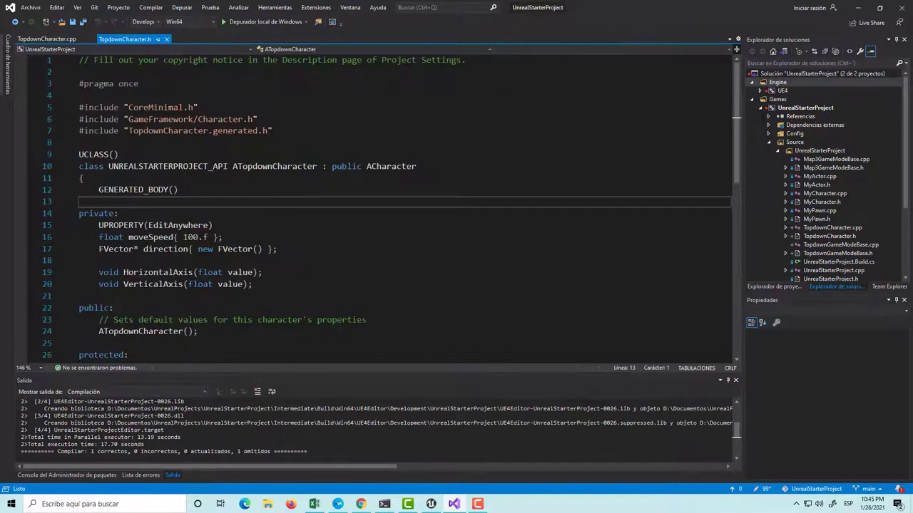
Duplicate the direction declaration as FVector* directionSafe{ new FVector() } and save the header
scroll(392, 208, "down", 1)
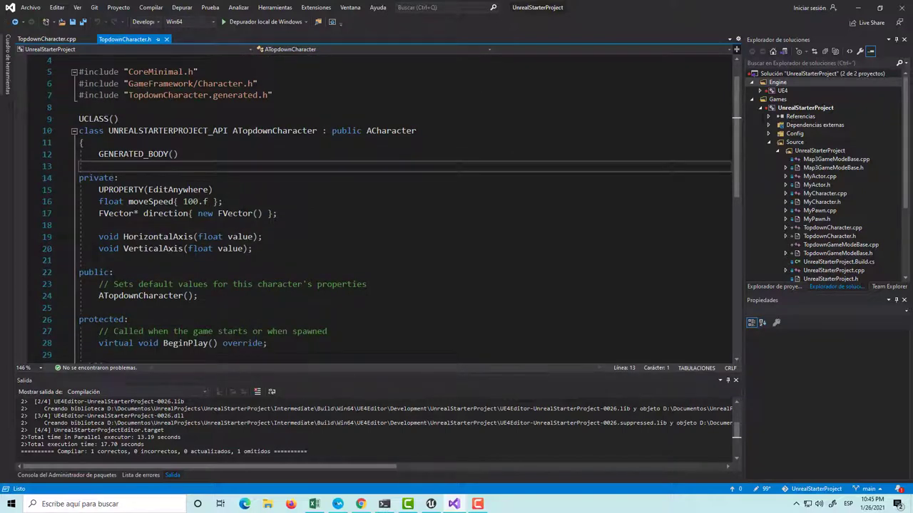
left_click(163, 213)
left_click_drag(278, 214, 99, 214)
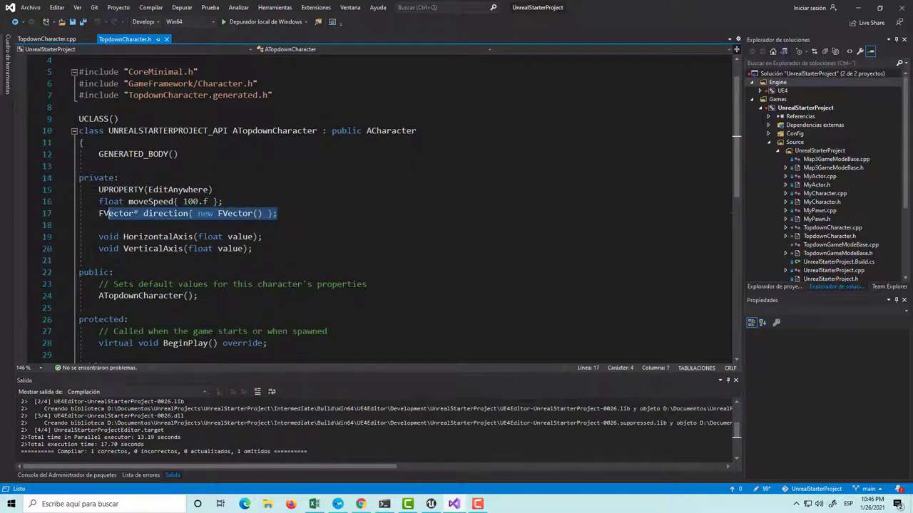
left_click(292, 212)
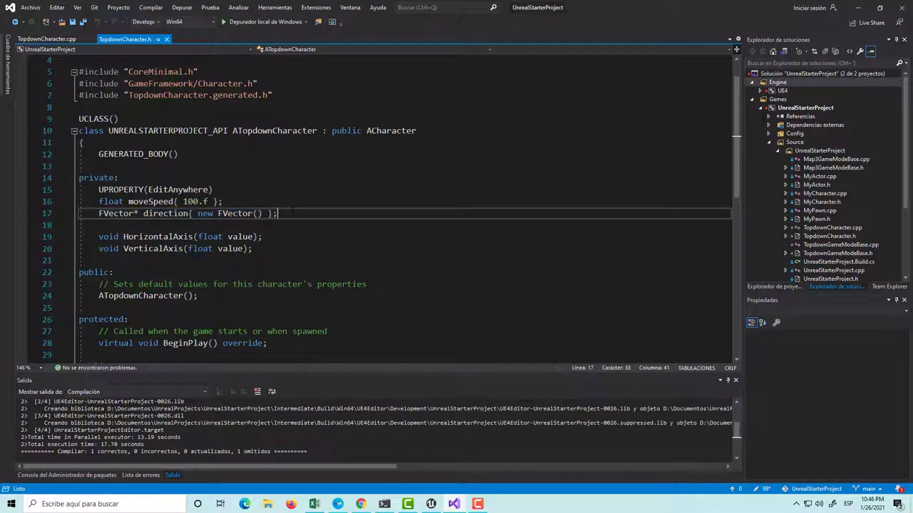
key("Return")
type("FVector* direction{ new FVector() };")
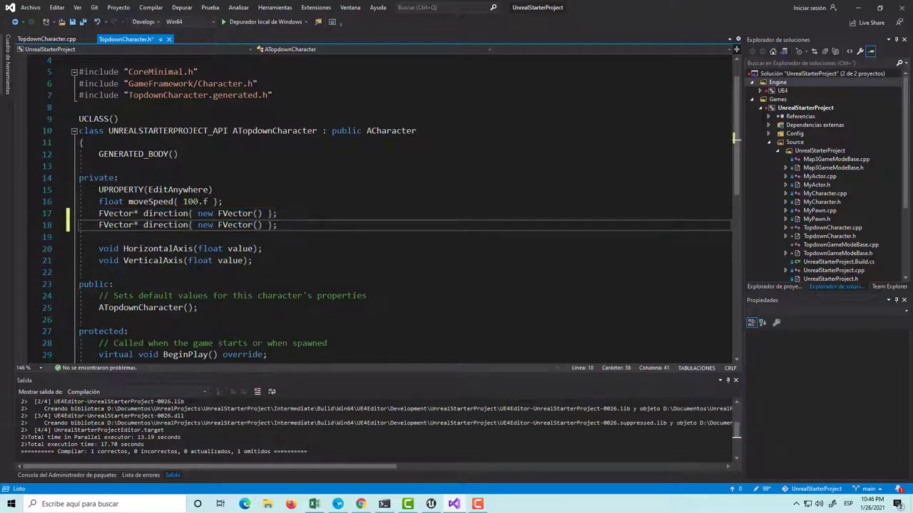
left_click(189, 225)
type("Safew")
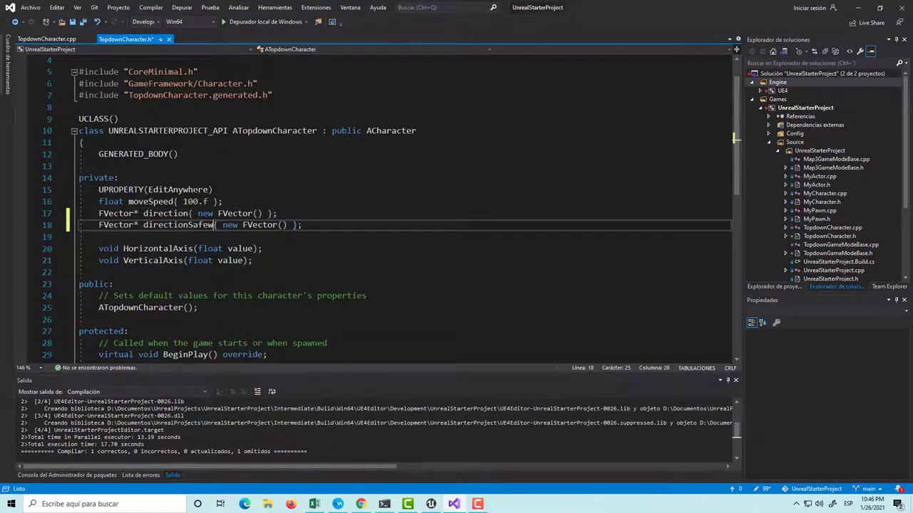
key("BackSpace")
key("ctrl+s")
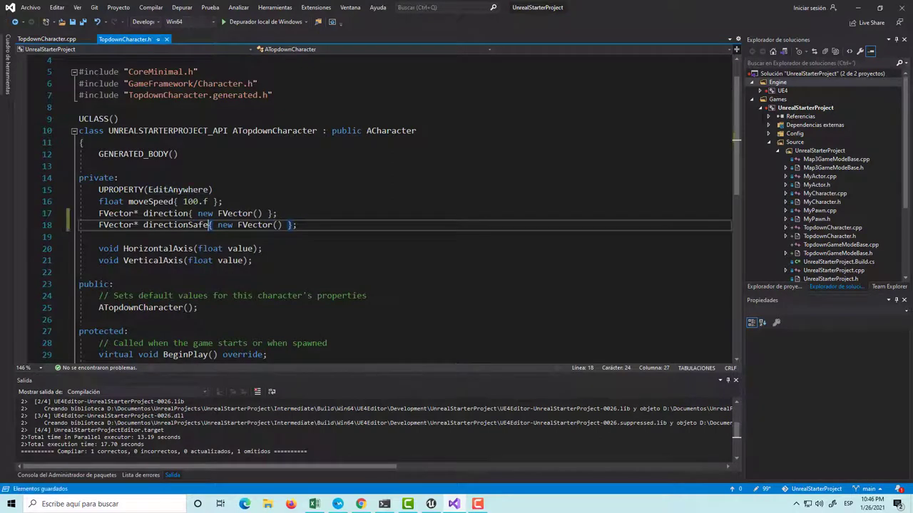
left_click(296, 225)
Return to TopdownCharacter.cpp and place the cursor at the end of line 45
key("ctrl+Tab")
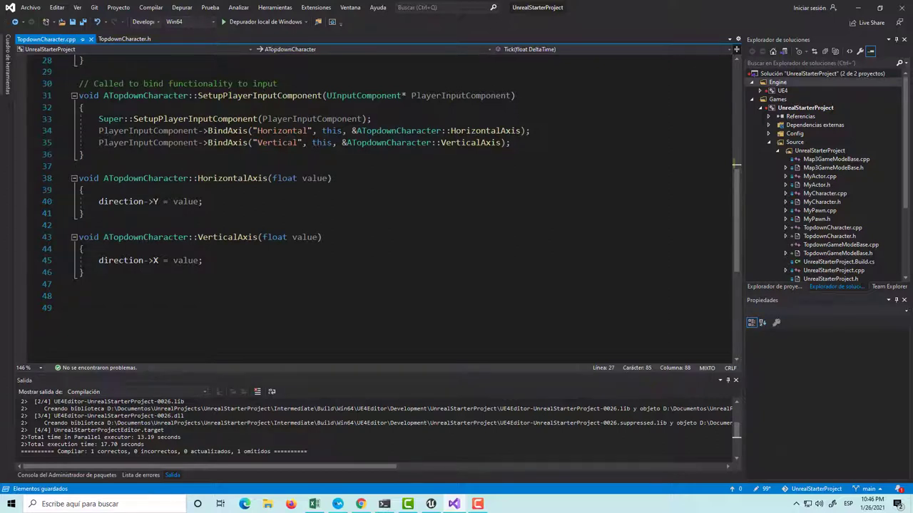
left_click_drag(79, 201, 202, 201)
left_click(149, 260)
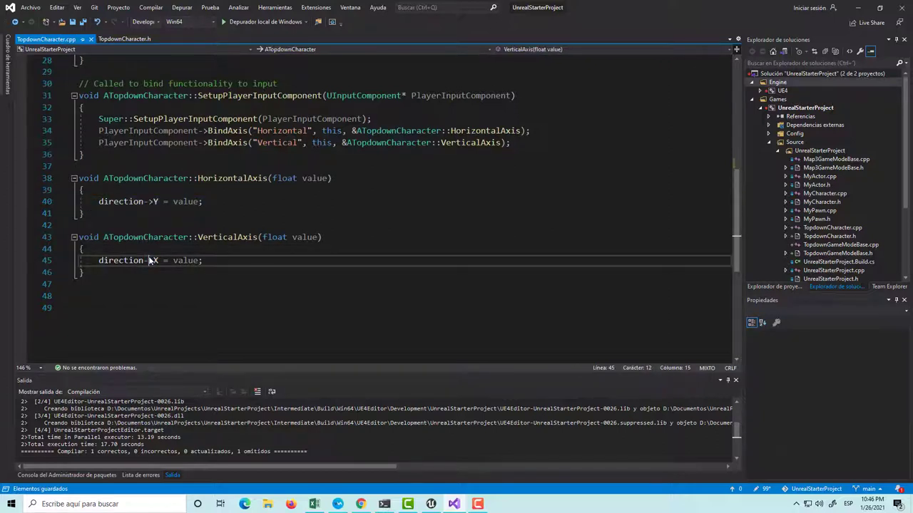
key("End")
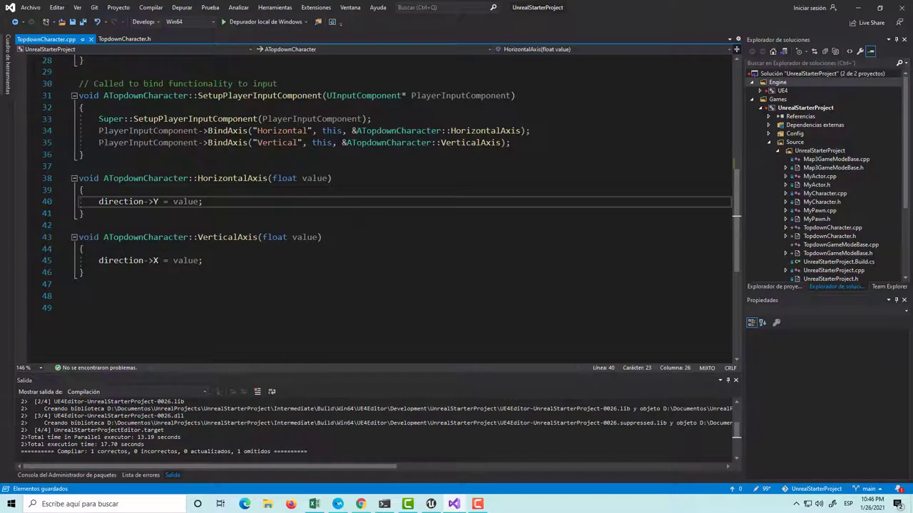
Add if (value != 0.f) { directionSafe->Y = value; } to HorizontalAxis, save, and select it
key("Return")
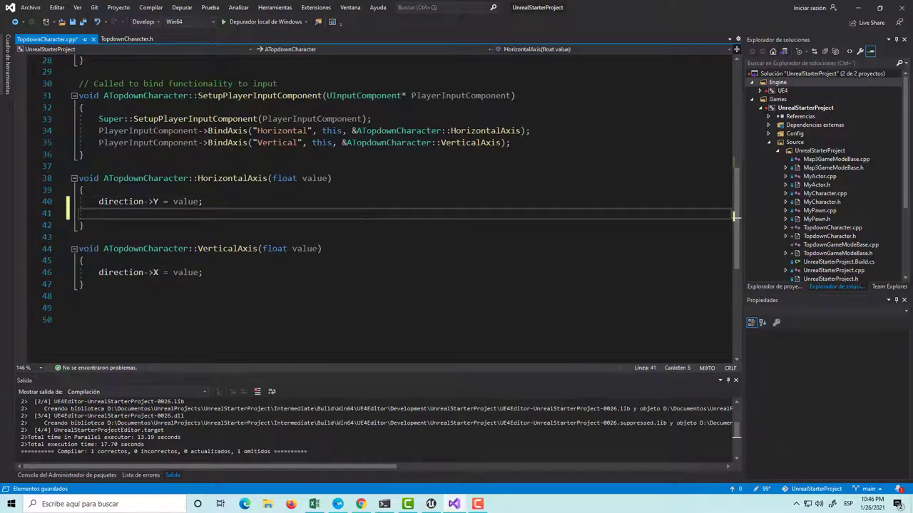
type("if")
type("(")
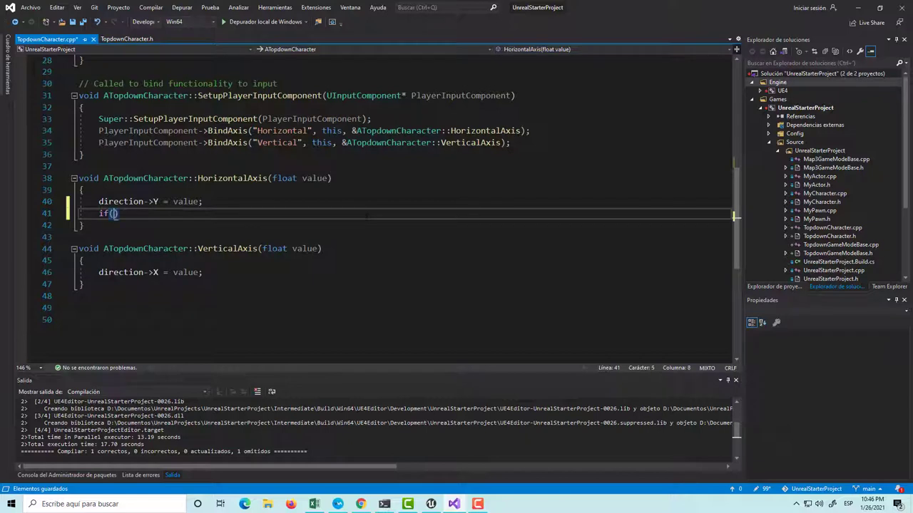
type("valu")
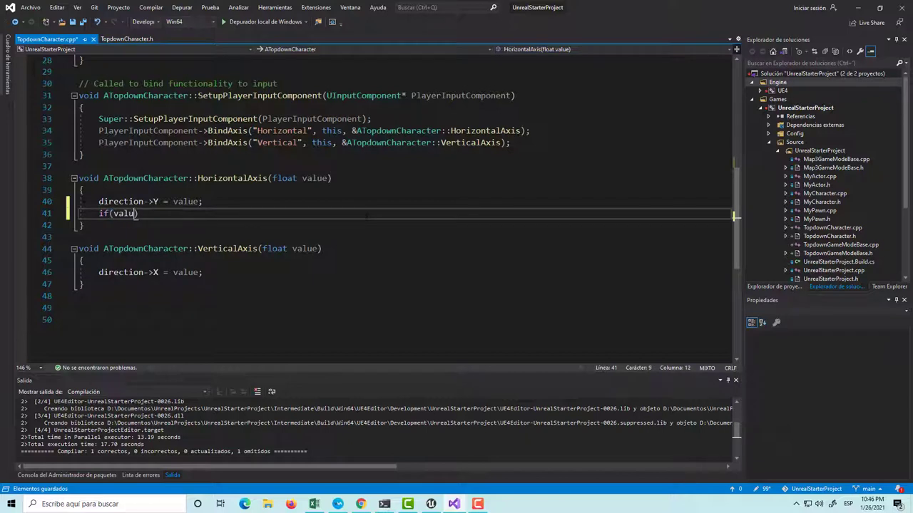
type("e")
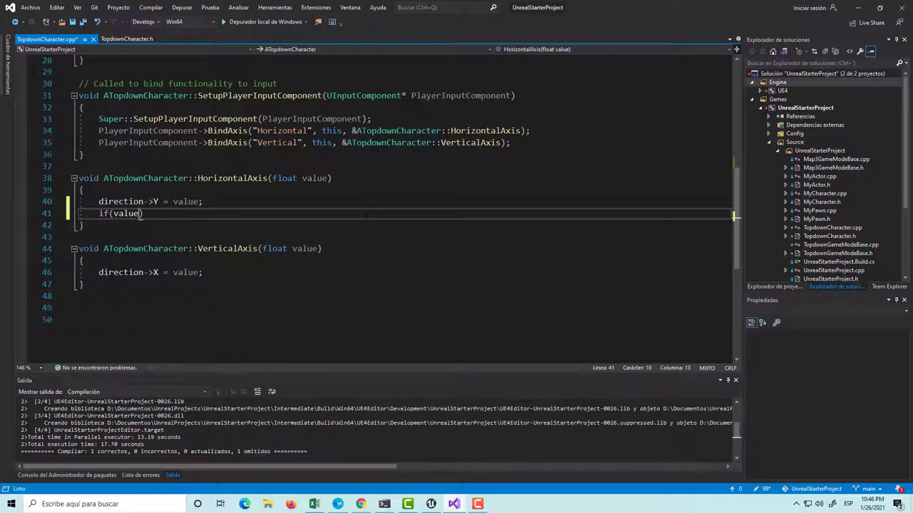
type(" !=")
type(" 0")
type(".f")
type("{")
key("Return")
type("direc")
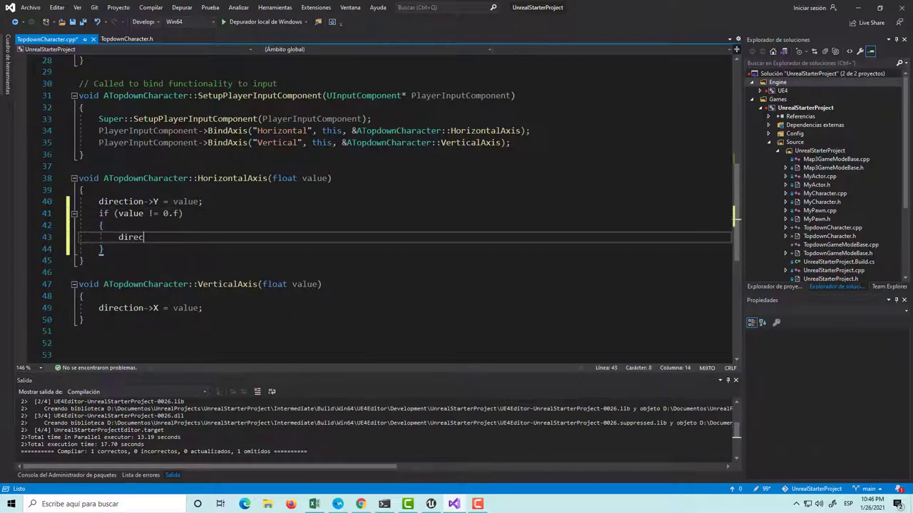
type("tionSafe->Y")
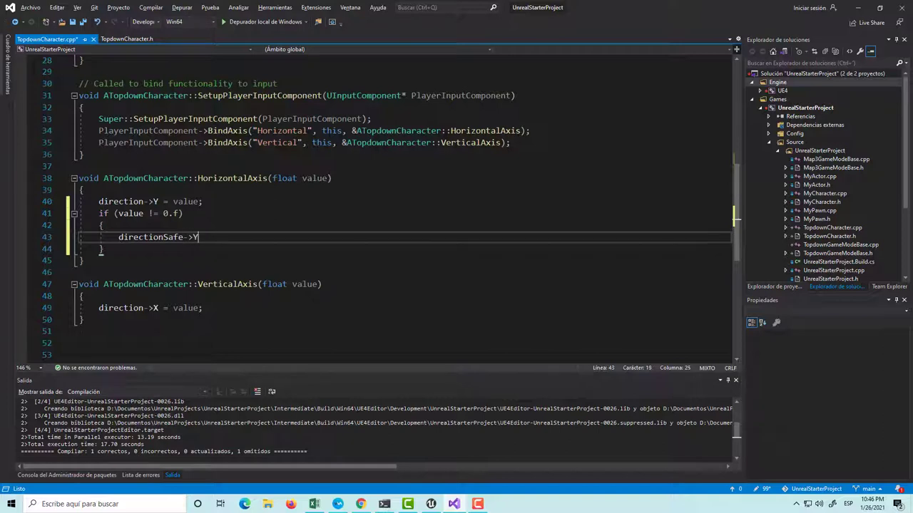
type(" = value")
type(";")
key("ctrl+s")
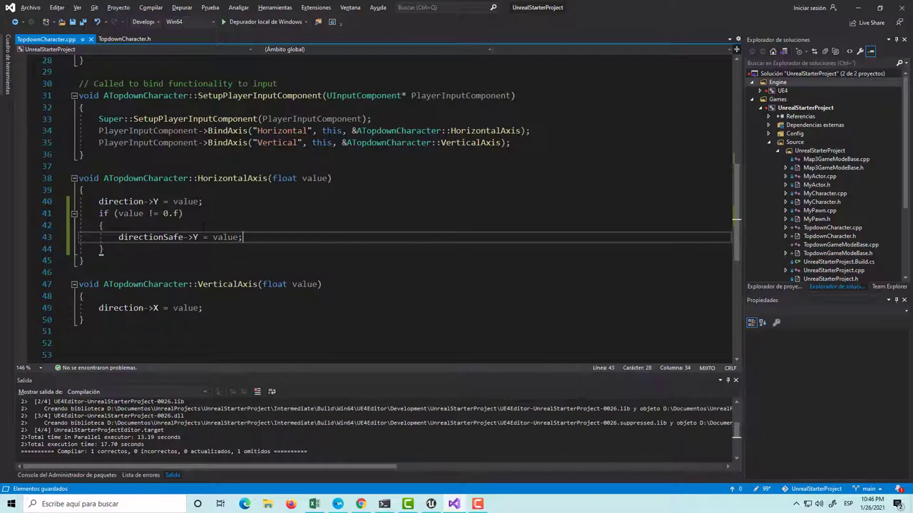
left_click_drag(104, 249, 98, 213)
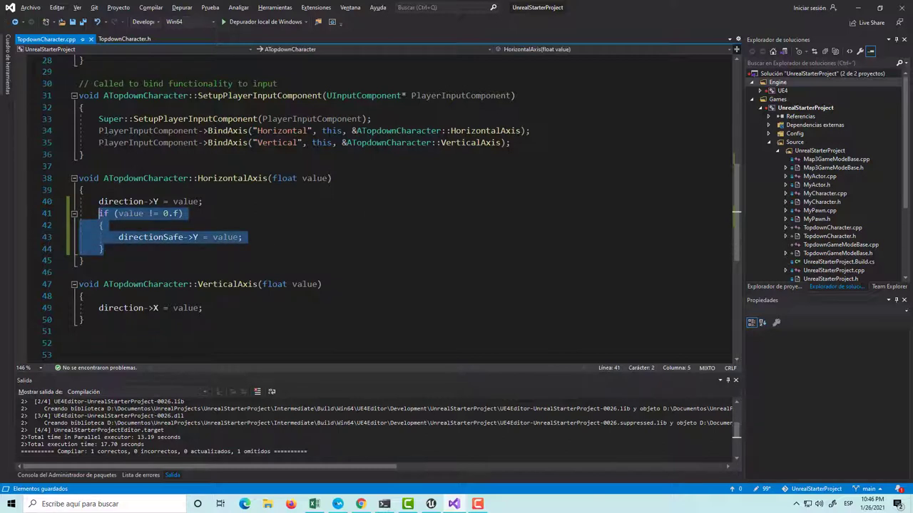
Paste the if block into VerticalAxis and change it to set directionSafe->X
left_click(204, 308)
key("Return")
type("if (value != 0.f) \t{ \t\tdirectionSafe->Y = value; \t}")
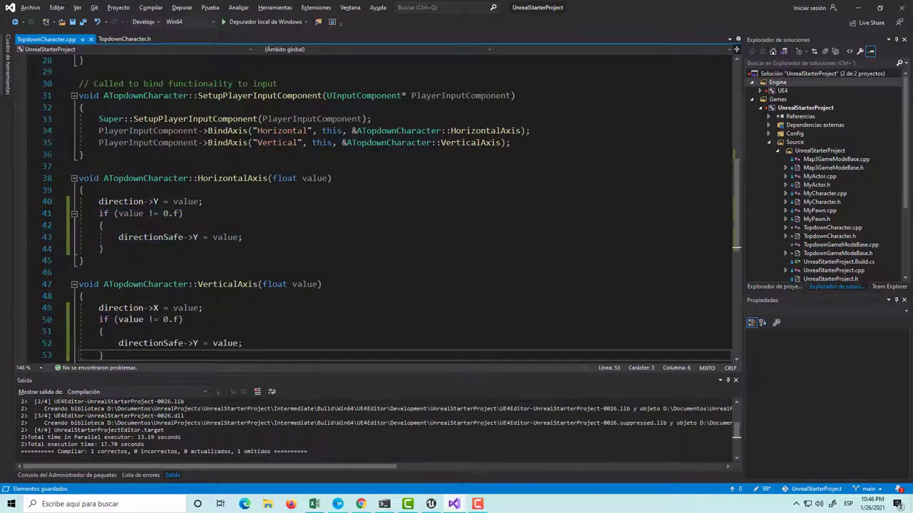
scroll(217, 301, "down", 1)
key("Up")
key("Up")
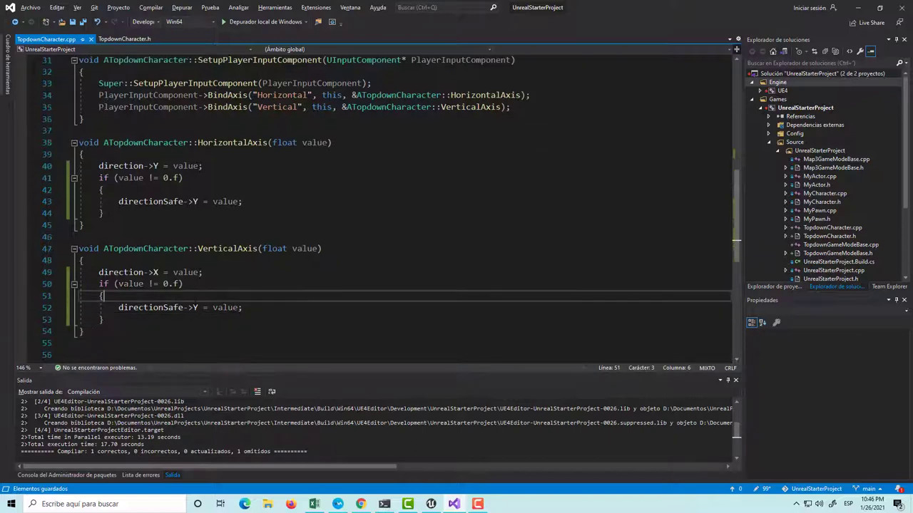
left_click(197, 307)
key("BackSpace")
type("X")
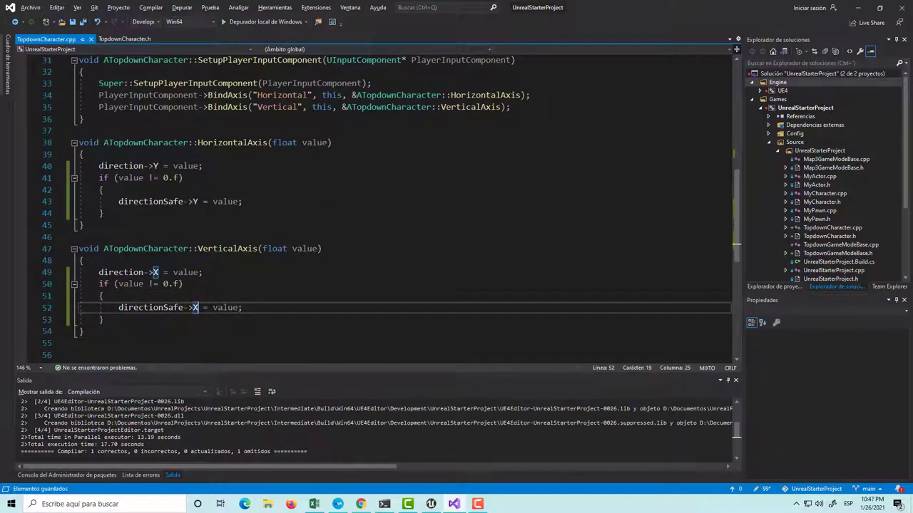
scroll(400, 207, "up", 7)
scroll(399, 207, "up", 3)
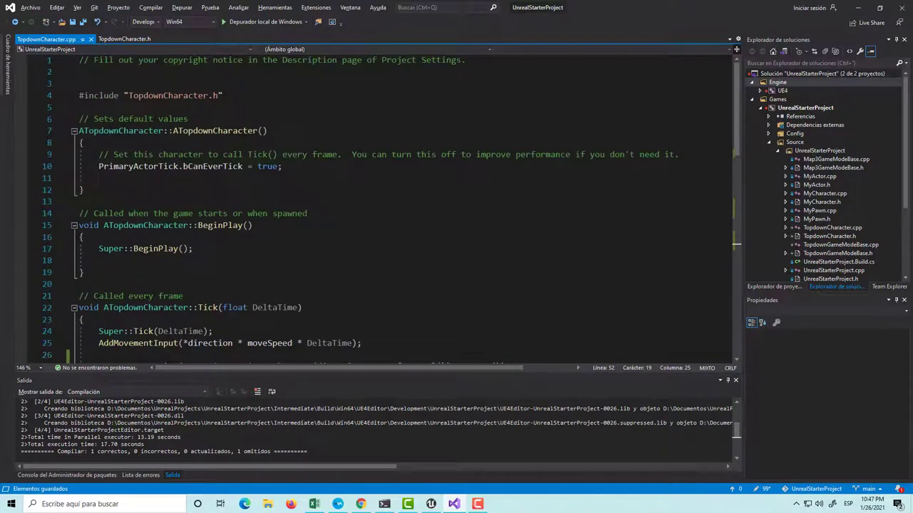
scroll(399, 206, "down", 3)
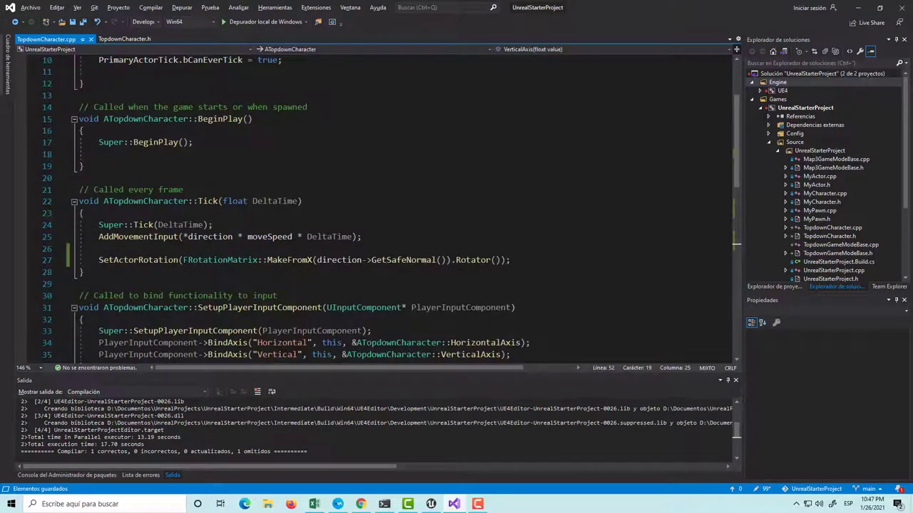
Switch the Tick rotation to directionSafe->GetSafeNormal() and rebuild the whole solution
left_click(232, 237)
type("Safe")
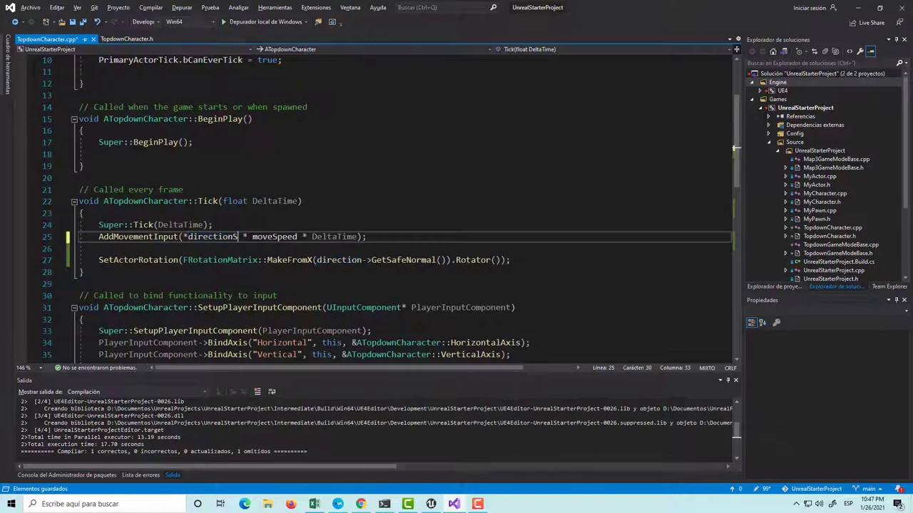
key("BackSpace")
key("BackSpace")
key("BackSpace")
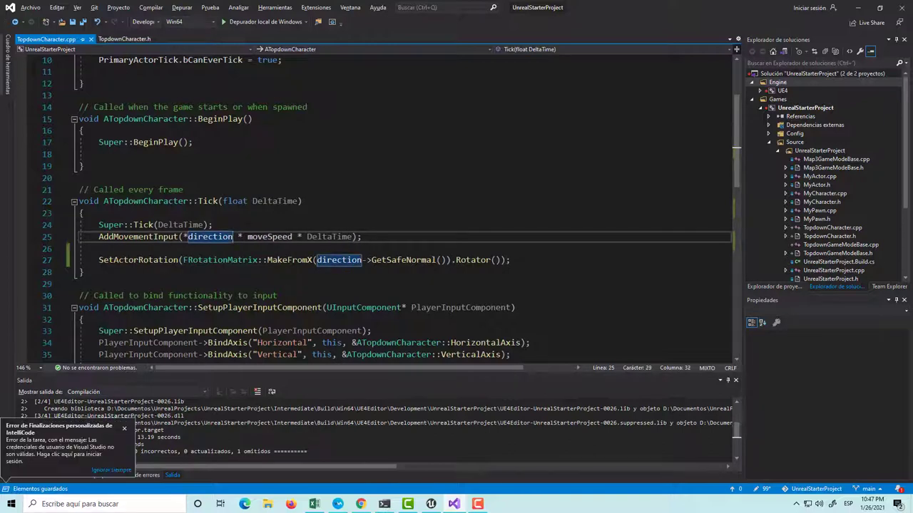
left_click(362, 259)
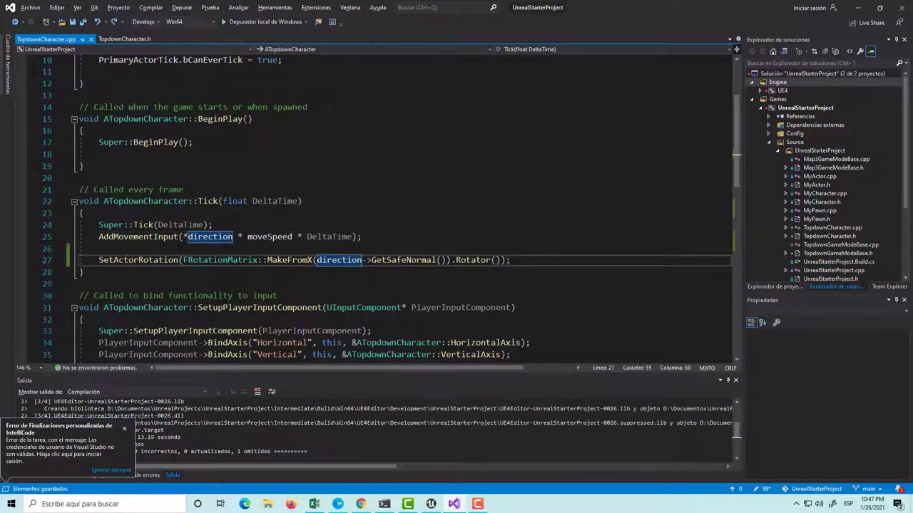
type("Safe")
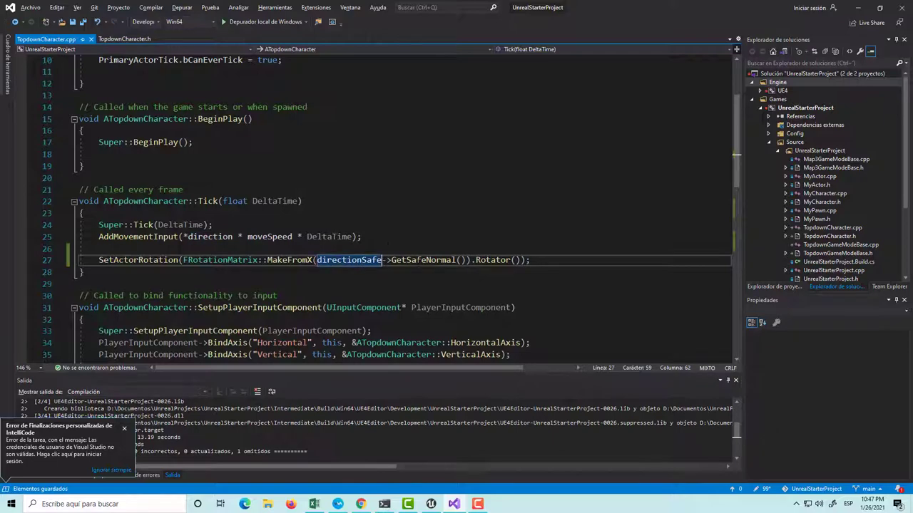
left_click(530, 259)
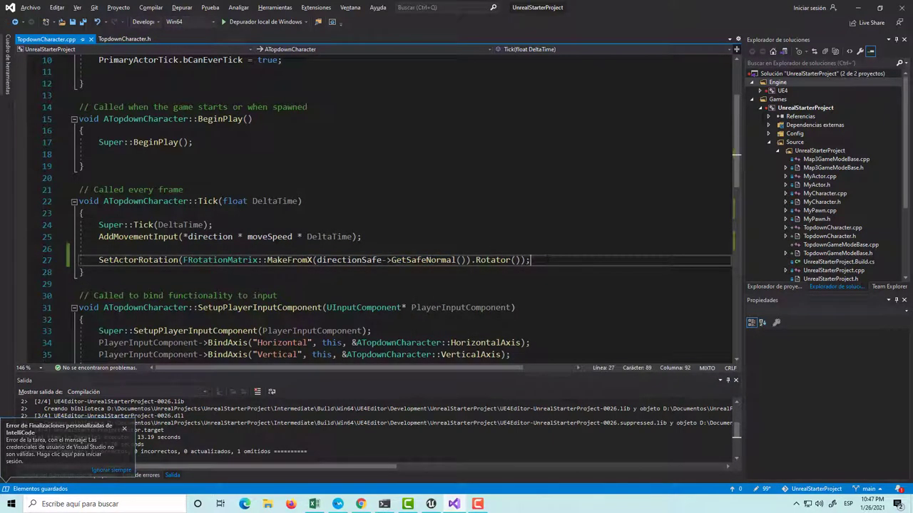
scroll(530, 259, "down", 9)
scroll(529, 259, "up", 8)
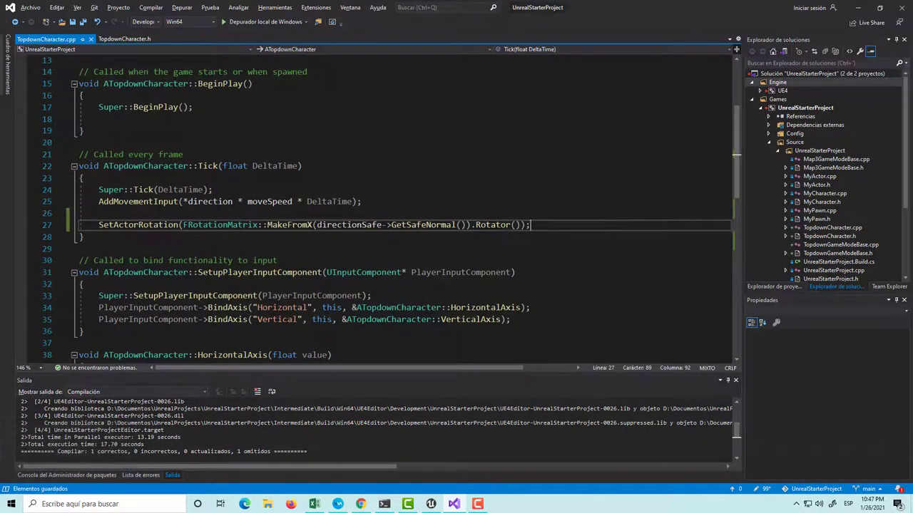
left_click(151, 7)
left_click(112, 16)
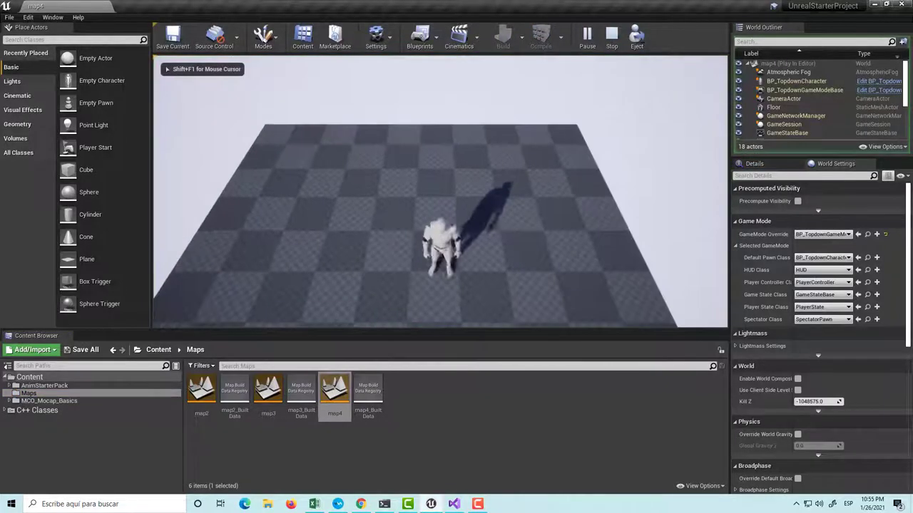
Run the character around map4 with the S key, stop play, and return to Visual Studio
key("s")
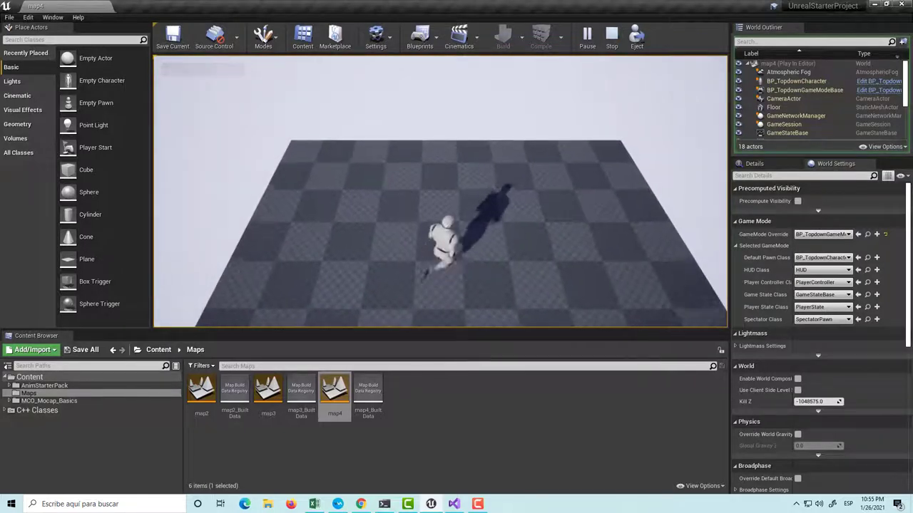
key("s")
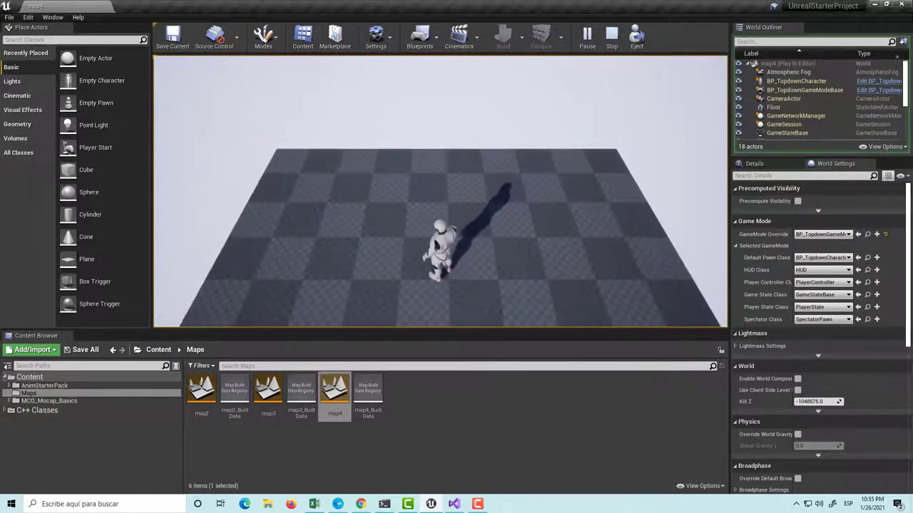
key("Escape")
left_click(455, 504)
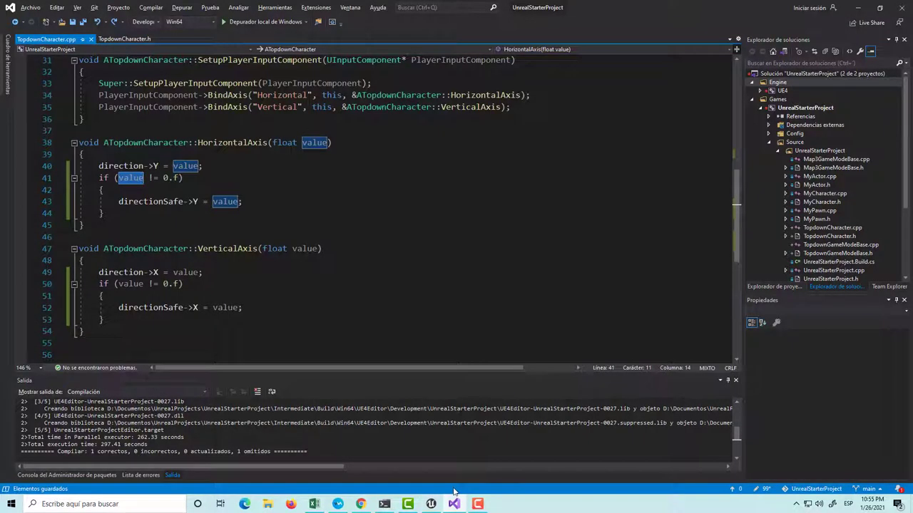
Replace value in the line 41 if condition with direction, starting an IntelliSense member name
key("Up")
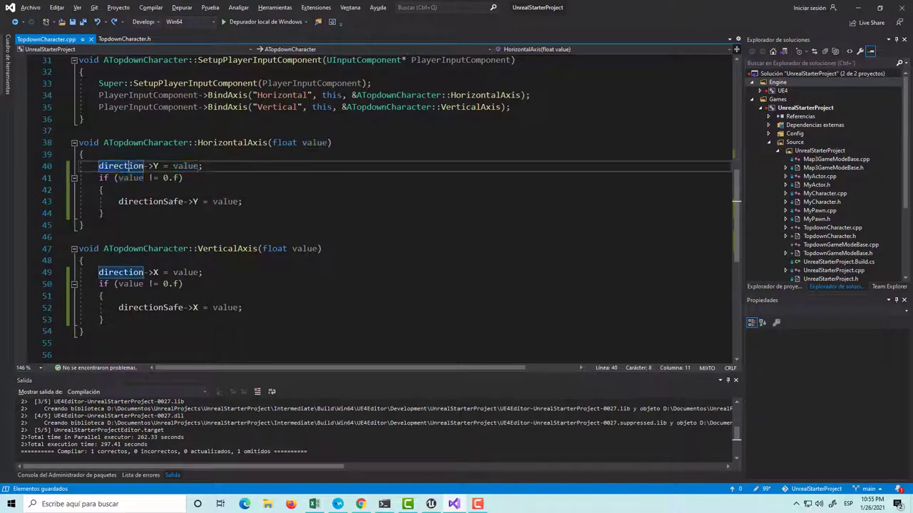
key("Left")
key("Left")
key("Left")
key("Down")
type("direction")
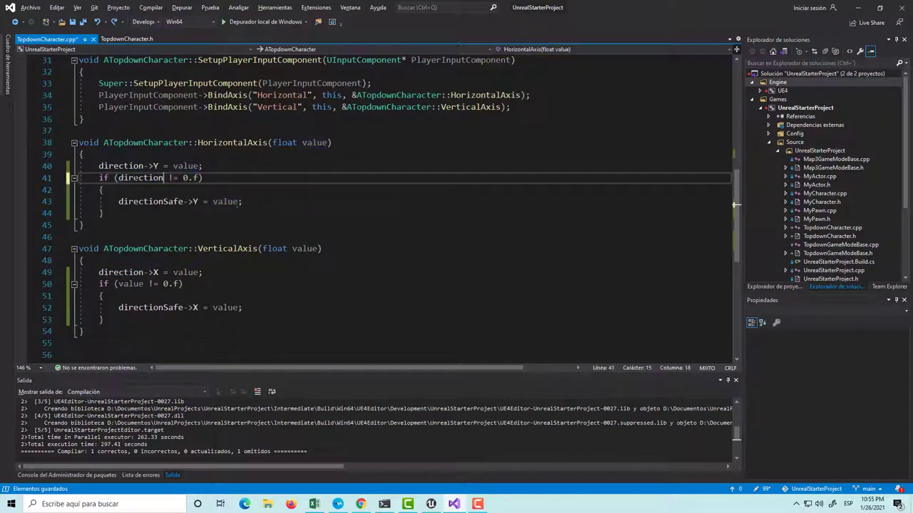
type("-six")
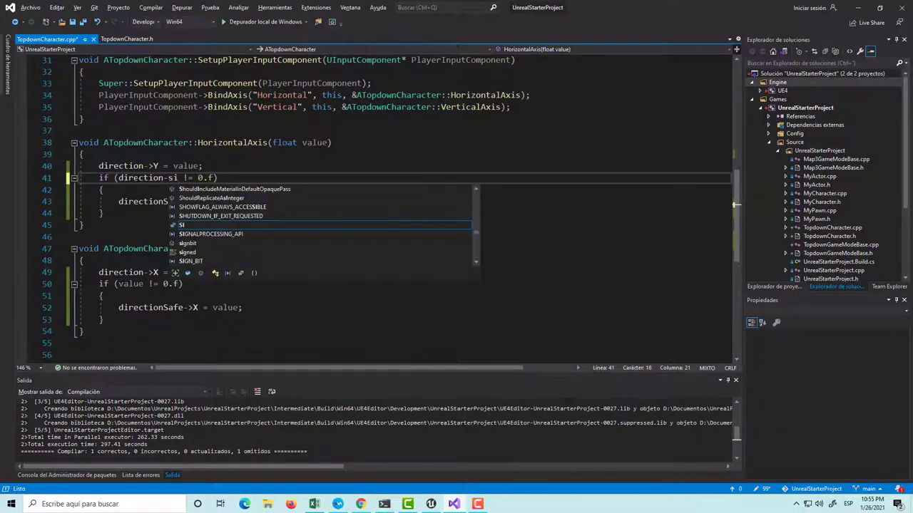
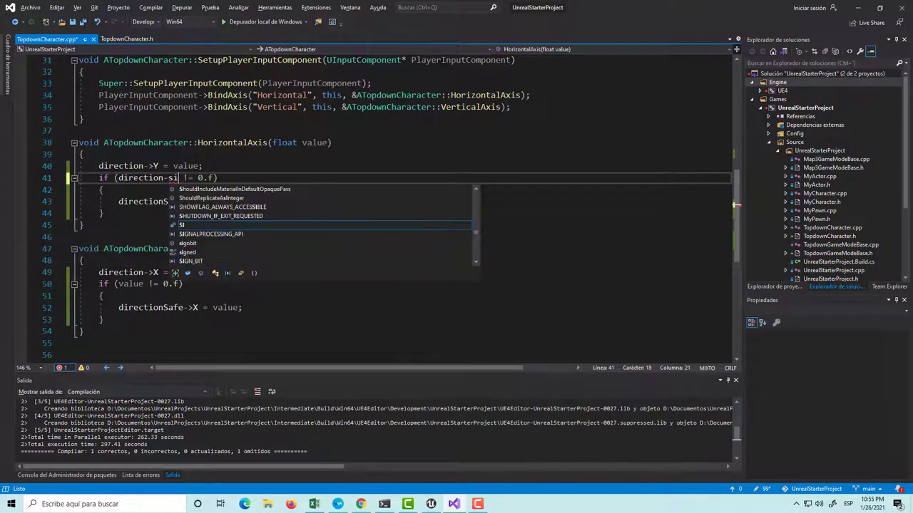
Rewrite the line 41 HorizontalAxis condition to test direction->Size() != 0.f
type("ze")
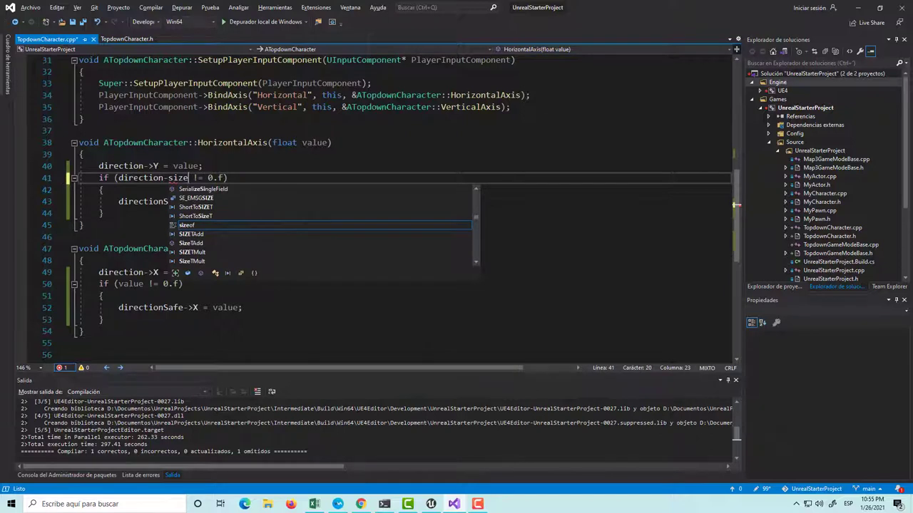
key("BackSpace")
key("BackSpace")
key("BackSpace")
key("BackSpace")
key("BackSpace")
type("->")
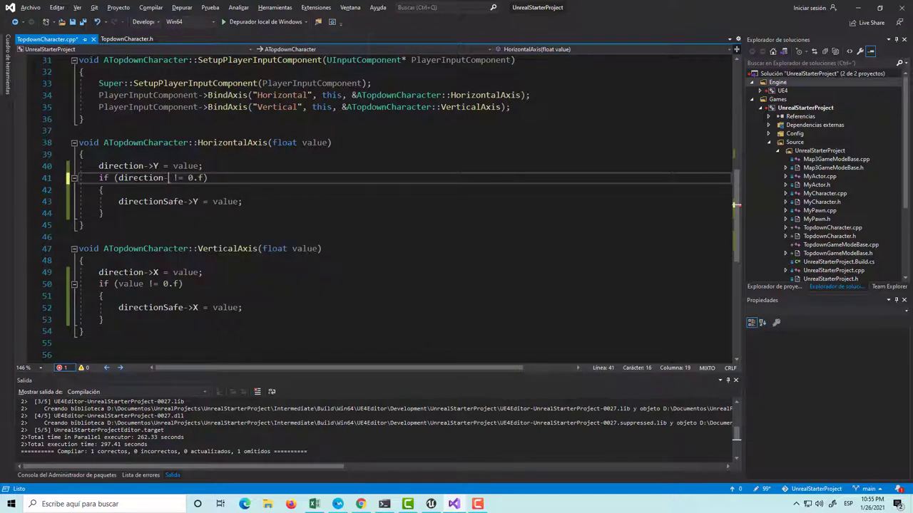
type("Si")
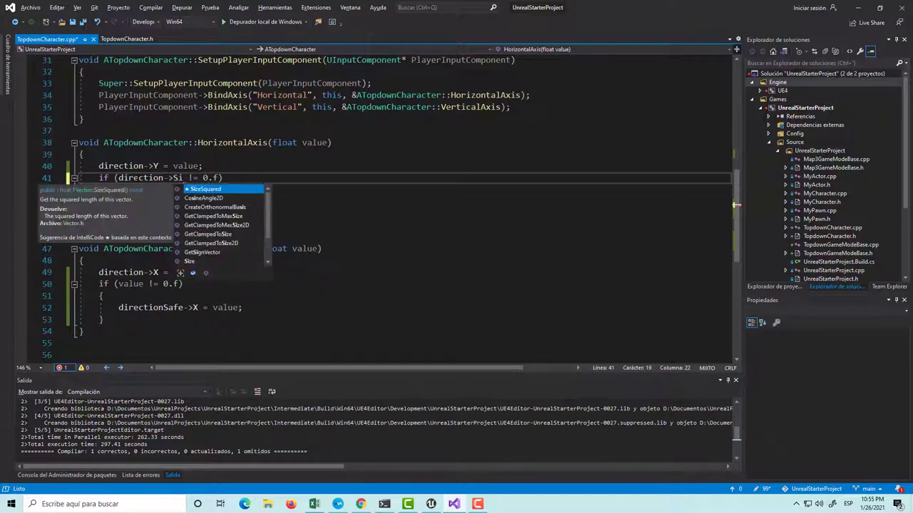
type("ze")
key("Escape")
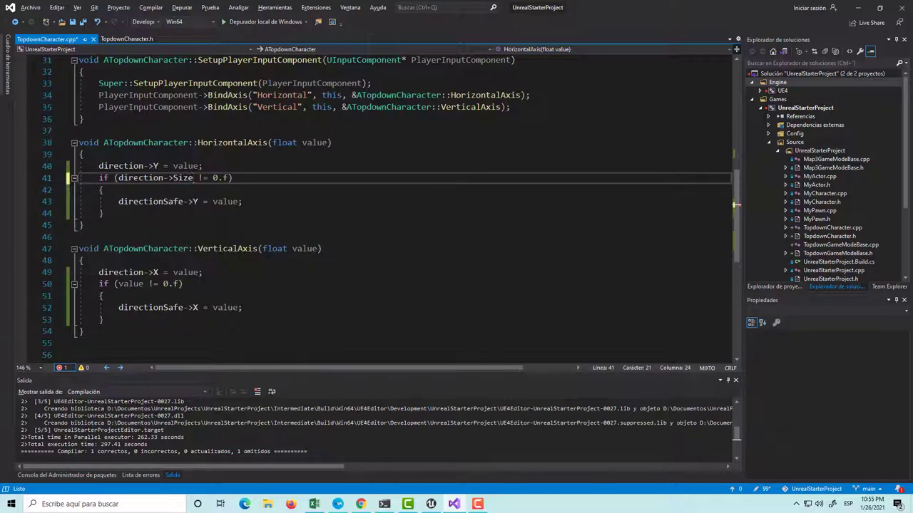
type("(")
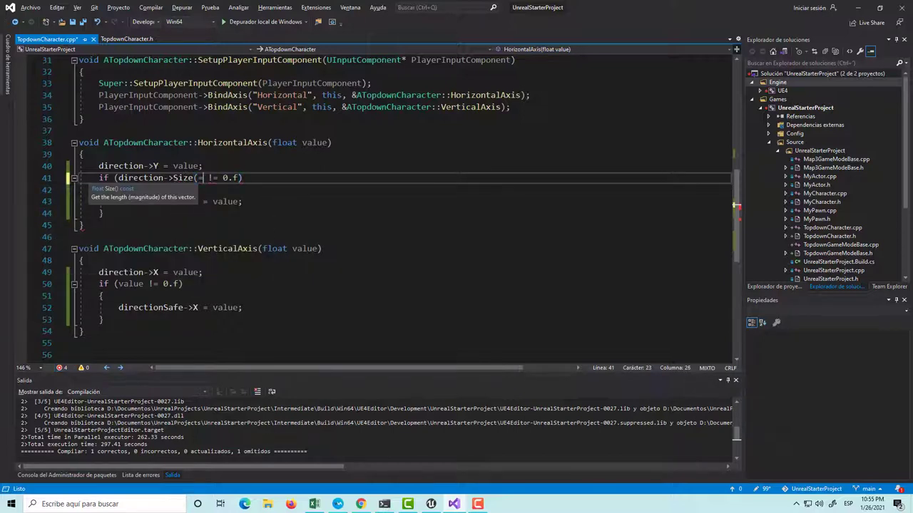
type(")")
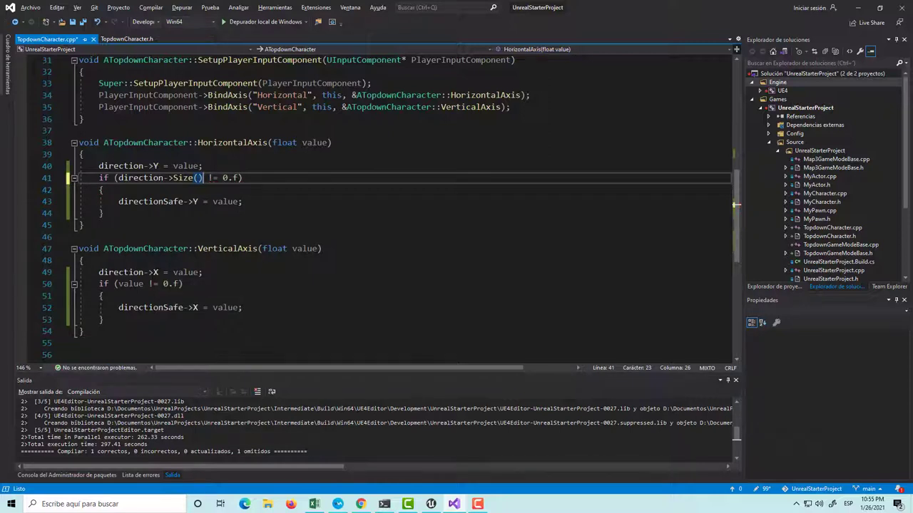
Replace value on line 50 with direction->Size() and save TopdownCharacter.cpp
left_click(143, 283)
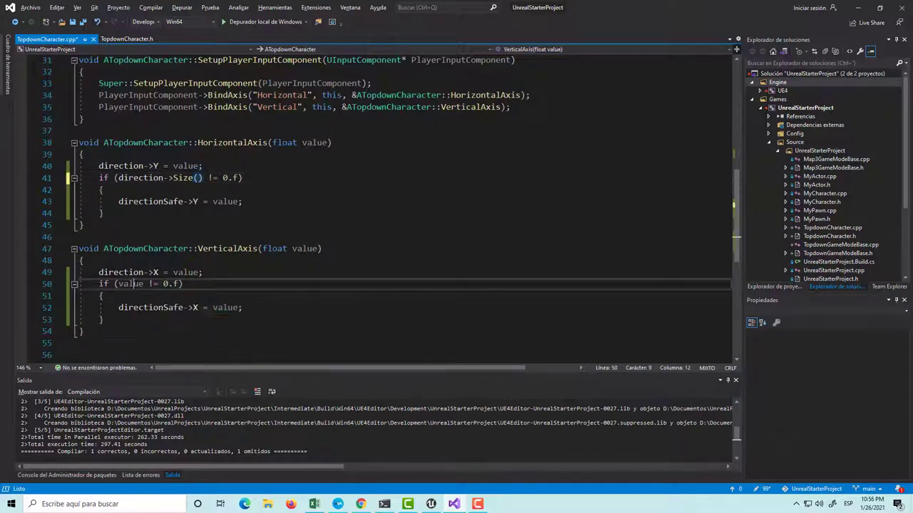
key("BackSpace")
key("BackSpace")
key("BackSpace")
type("direc")
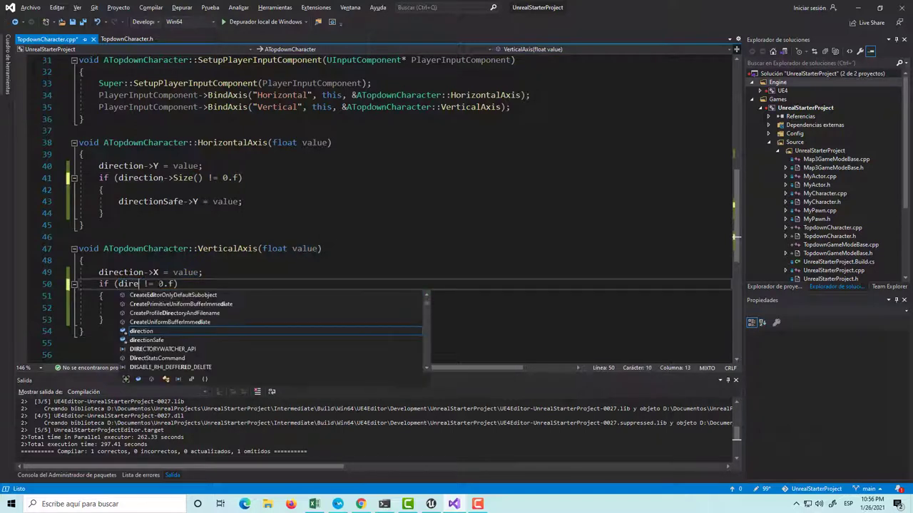
key("Tab")
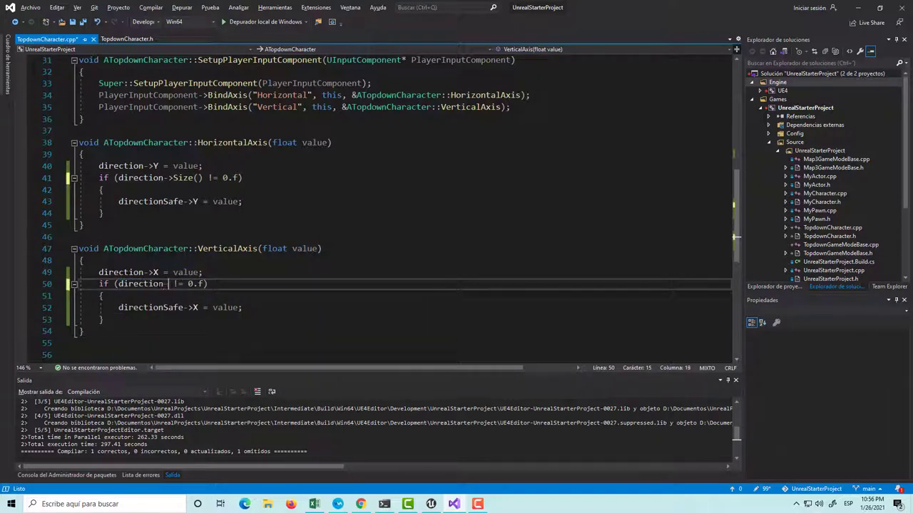
type("-")
type(">Size")
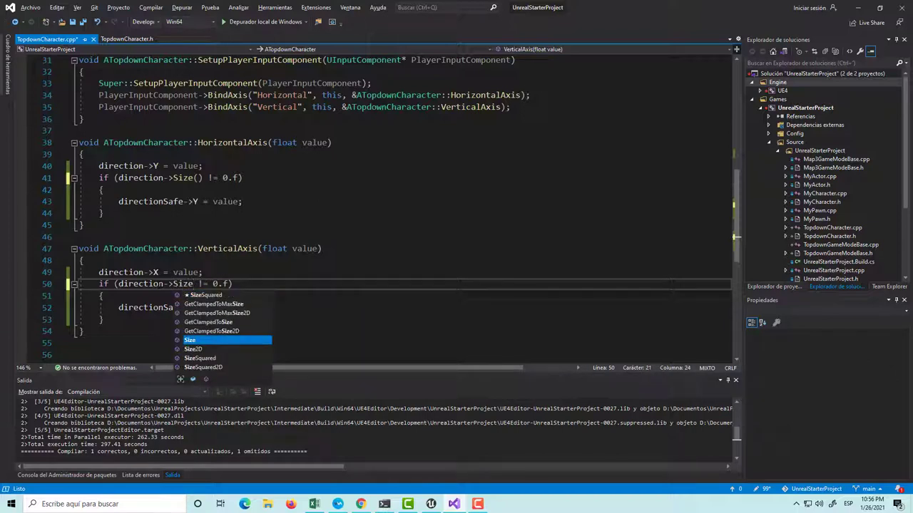
type("()")
key("ctrl+s")
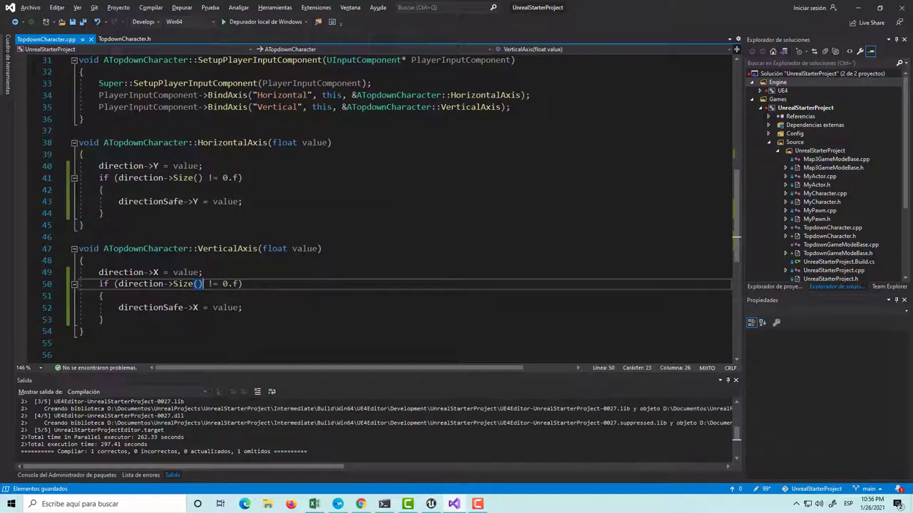
Review the SetActorRotation line in Tick within TopdownCharacter.cpp
scroll(399, 200, "up", 1)
scroll(400, 200, "down", 1)
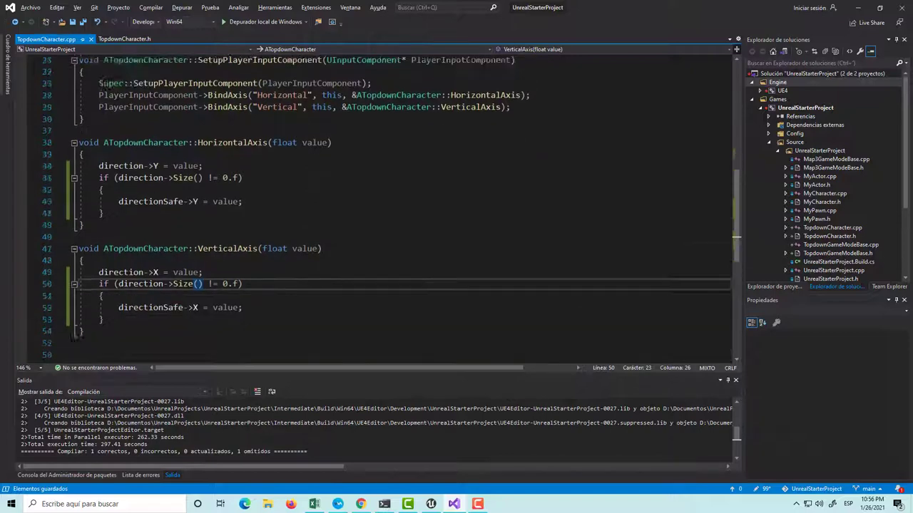
scroll(399, 200, "down", 1)
scroll(399, 199, "up", 10)
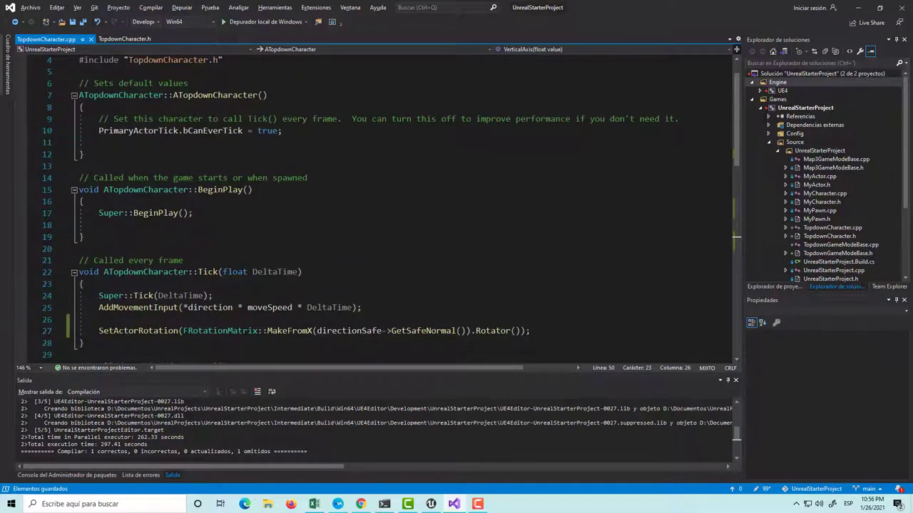
scroll(174, 285, "down", 2)
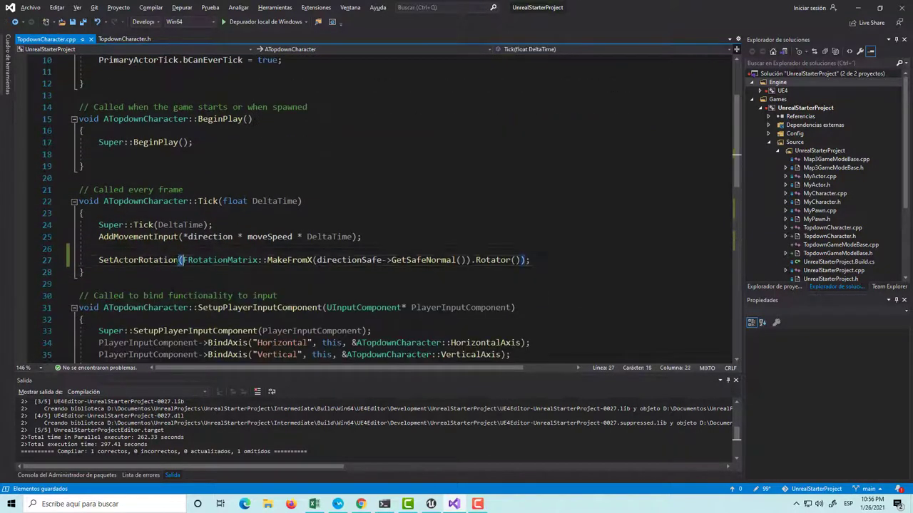
triple_click(177, 260)
left_click(537, 262)
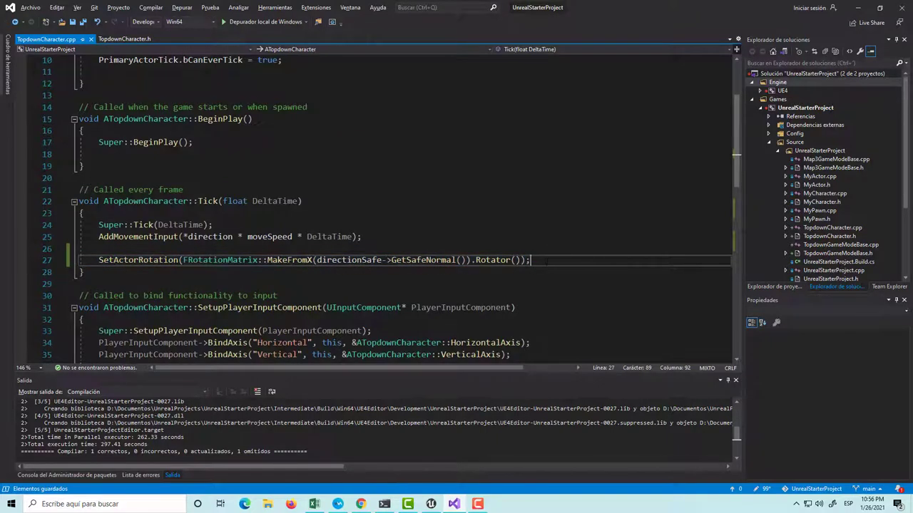
Inspect the directionSafe assignments in the axis handlers, then move to Unreal Editor's map4
scroll(536, 260, "down", 5)
scroll(536, 260, "down", 3)
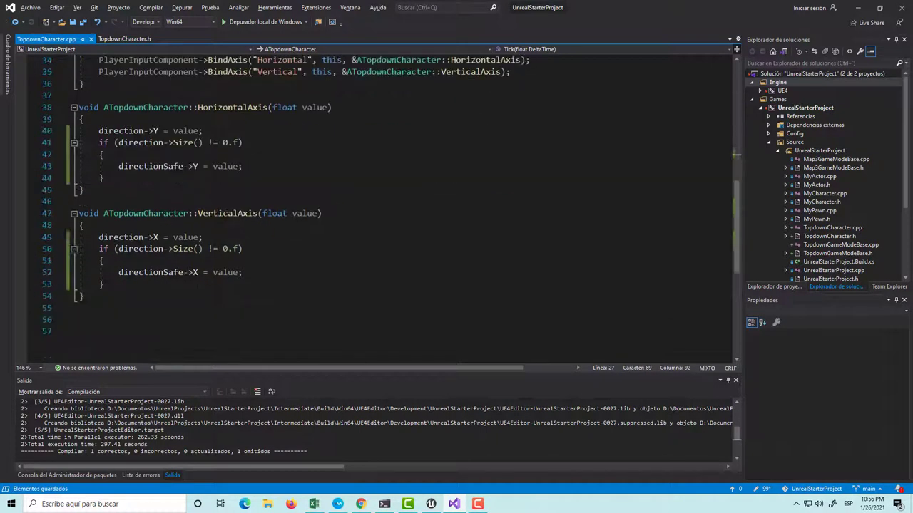
triple_click(191, 275)
left_click(242, 273)
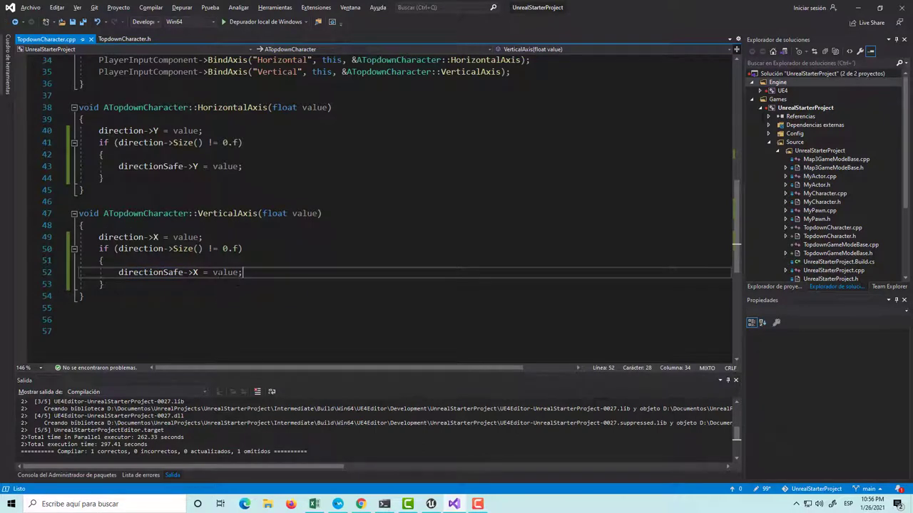
left_click_drag(79, 237, 243, 249)
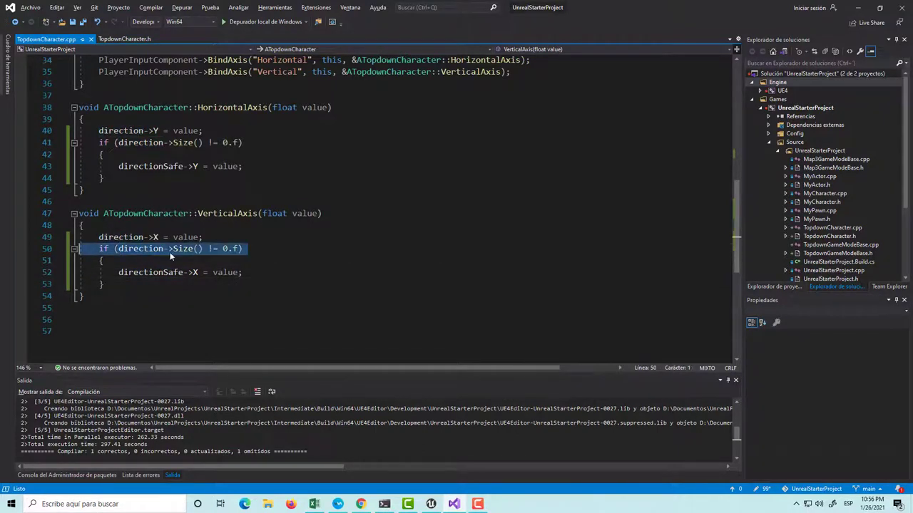
left_click(103, 261)
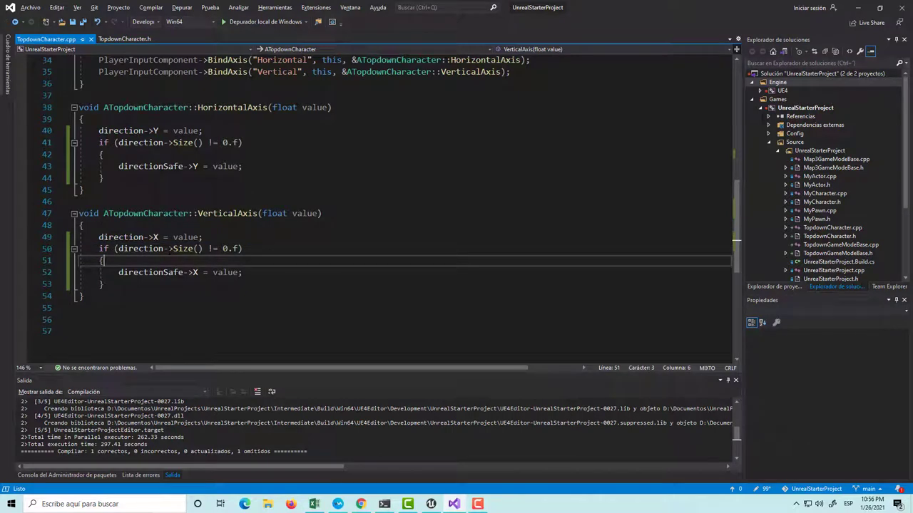
left_click(242, 272)
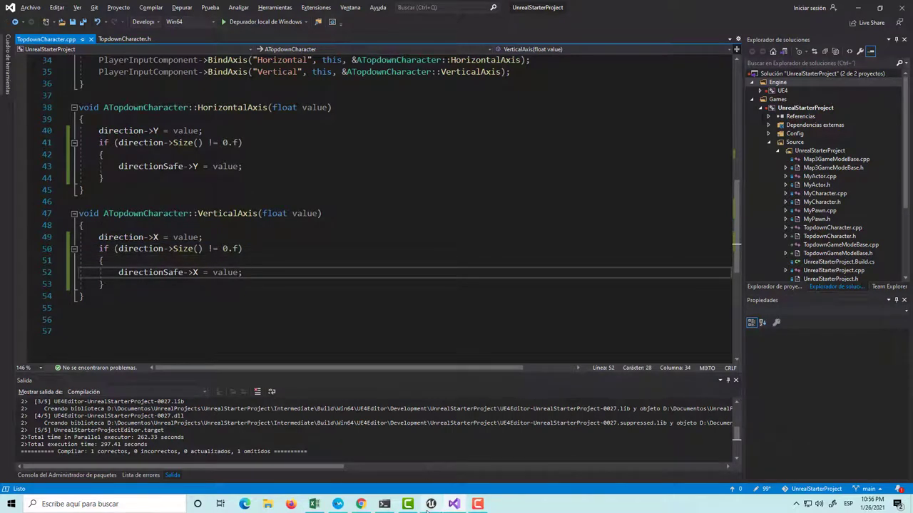
left_click(430, 504)
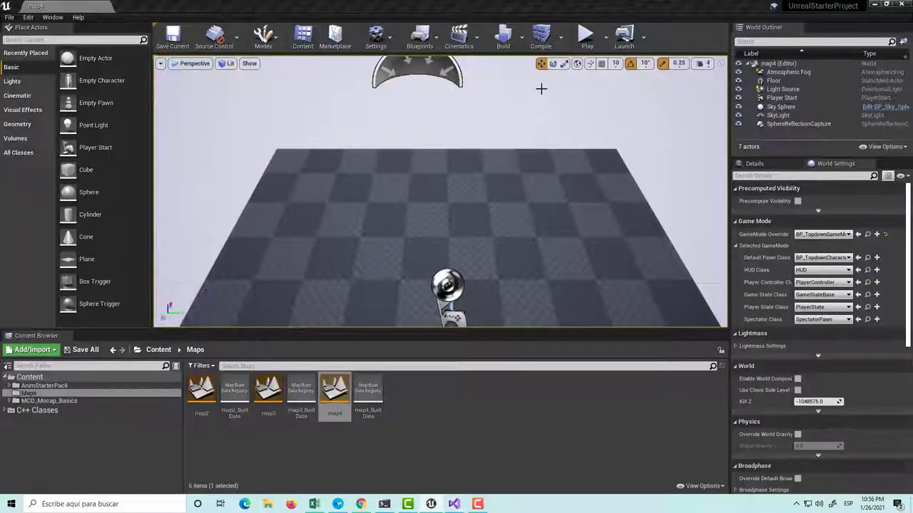
Recompile the C++ game code and launch a Play session of map4
left_click(536, 37)
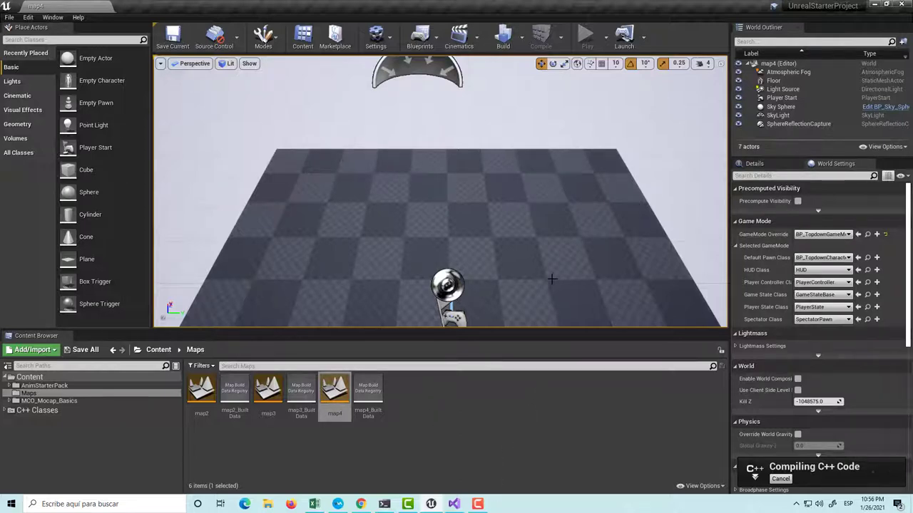
left_click(587, 36)
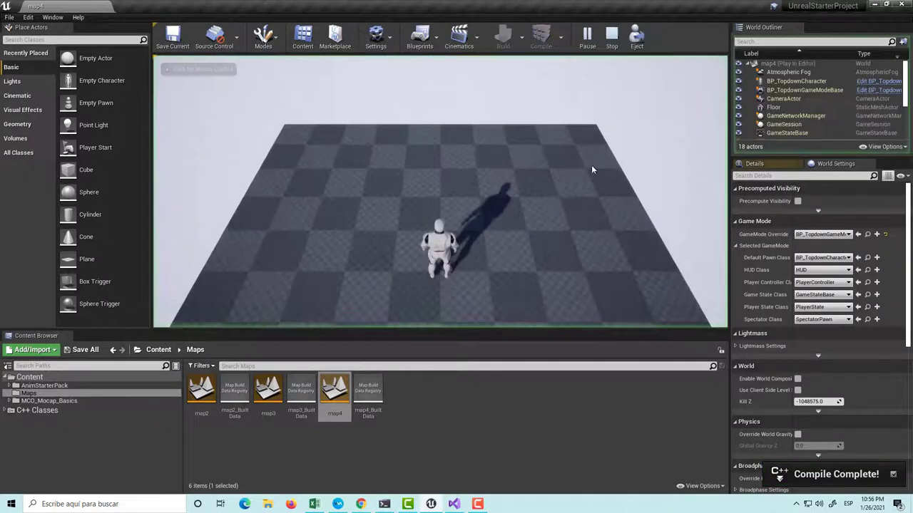
Drive the character across the floor, restarting Play after it falls off
left_click(566, 188)
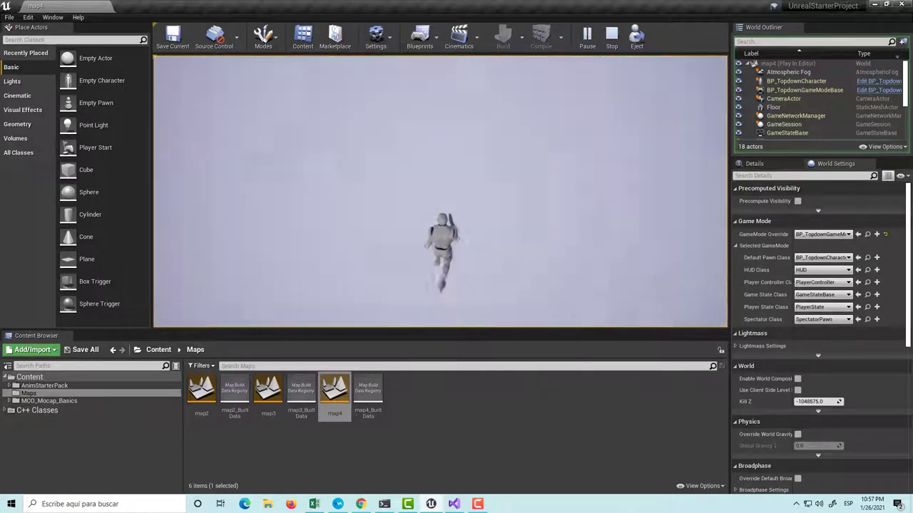
key("Escape")
left_click(587, 35)
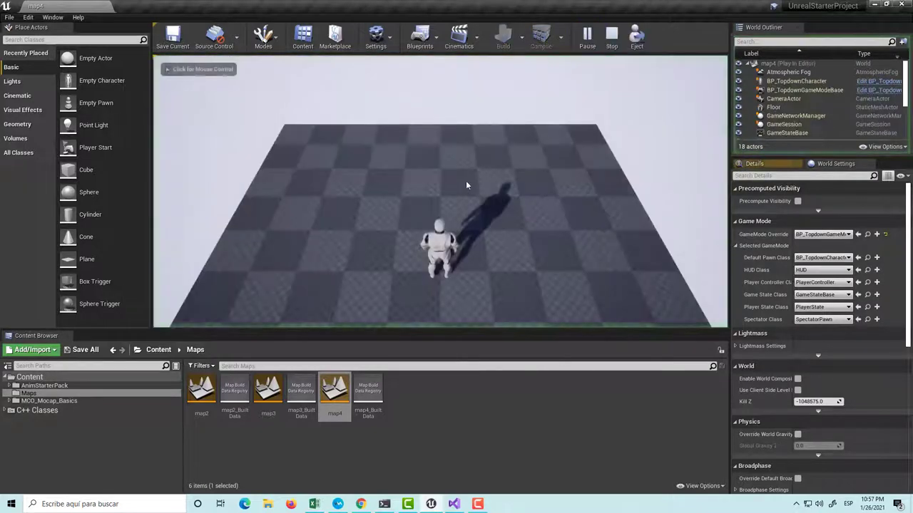
left_click(466, 186)
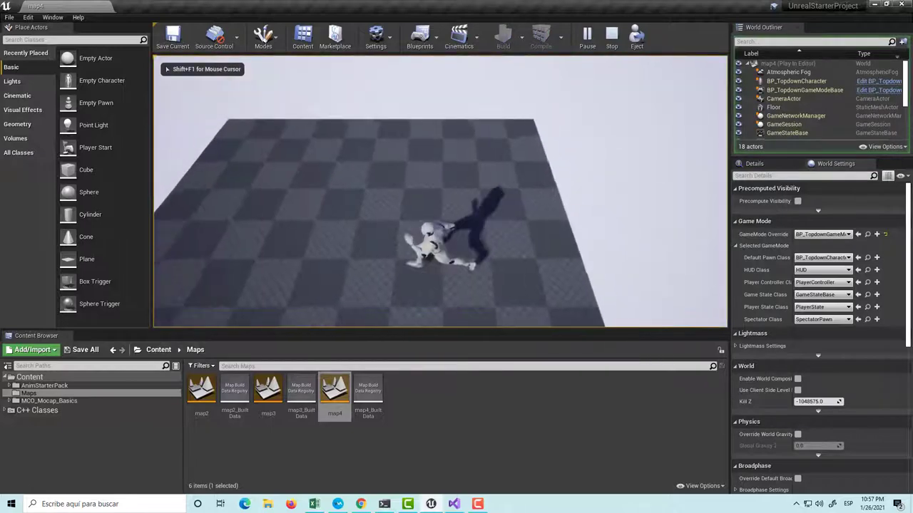